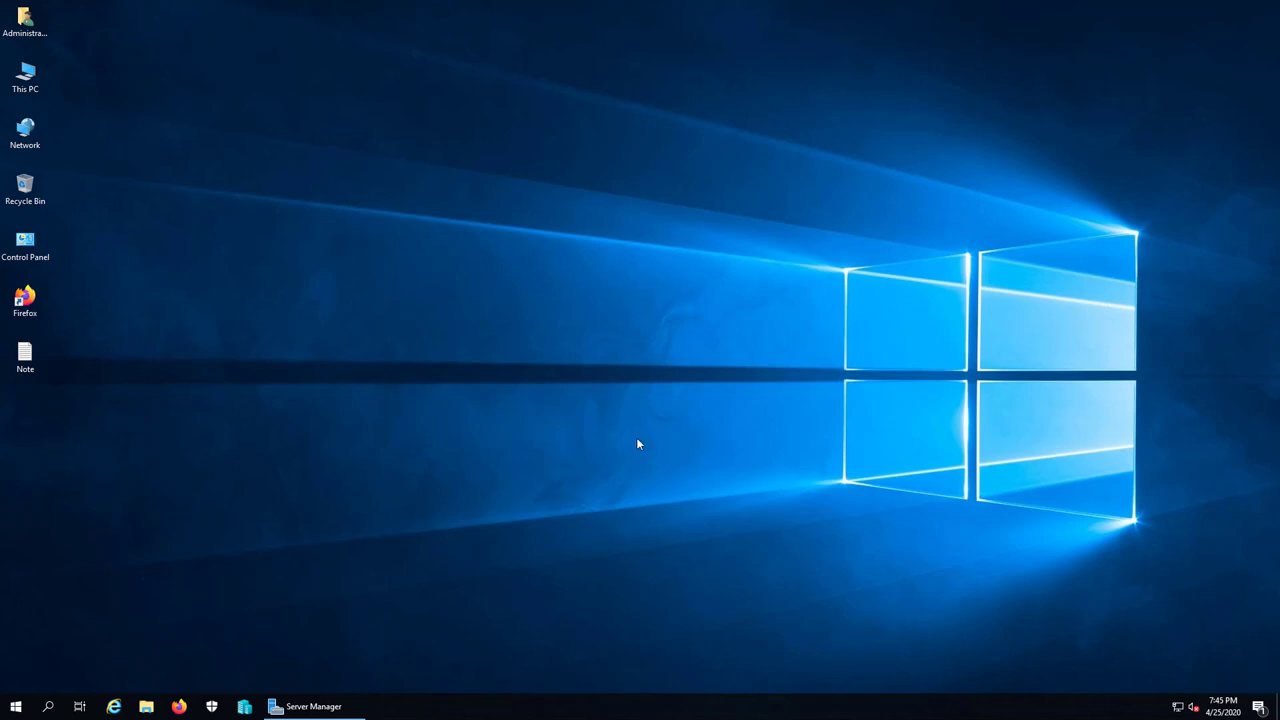
Step: Browse This PC to VHD (E:) and open MCSA2019_MAP, showing 13 lesson PNGs
{"action": "double_click", "coordinate": [44, 92]}
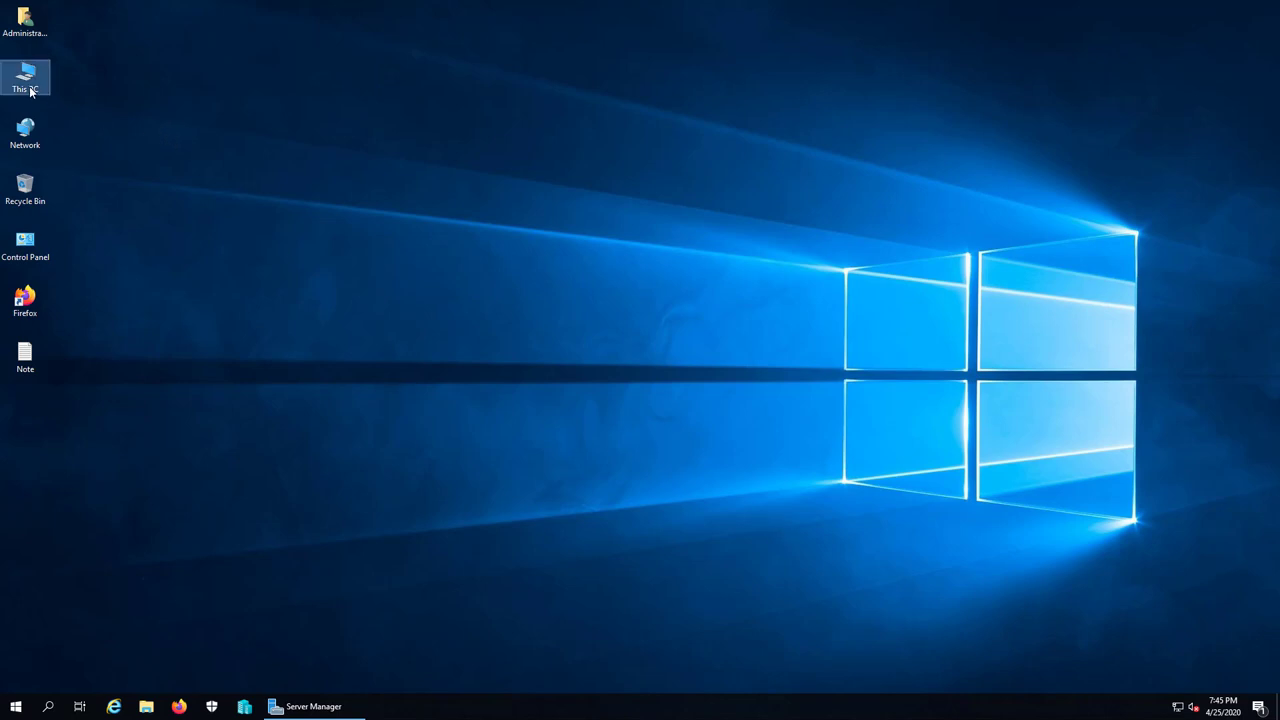
{"action": "double_click", "coordinate": [538, 196]}
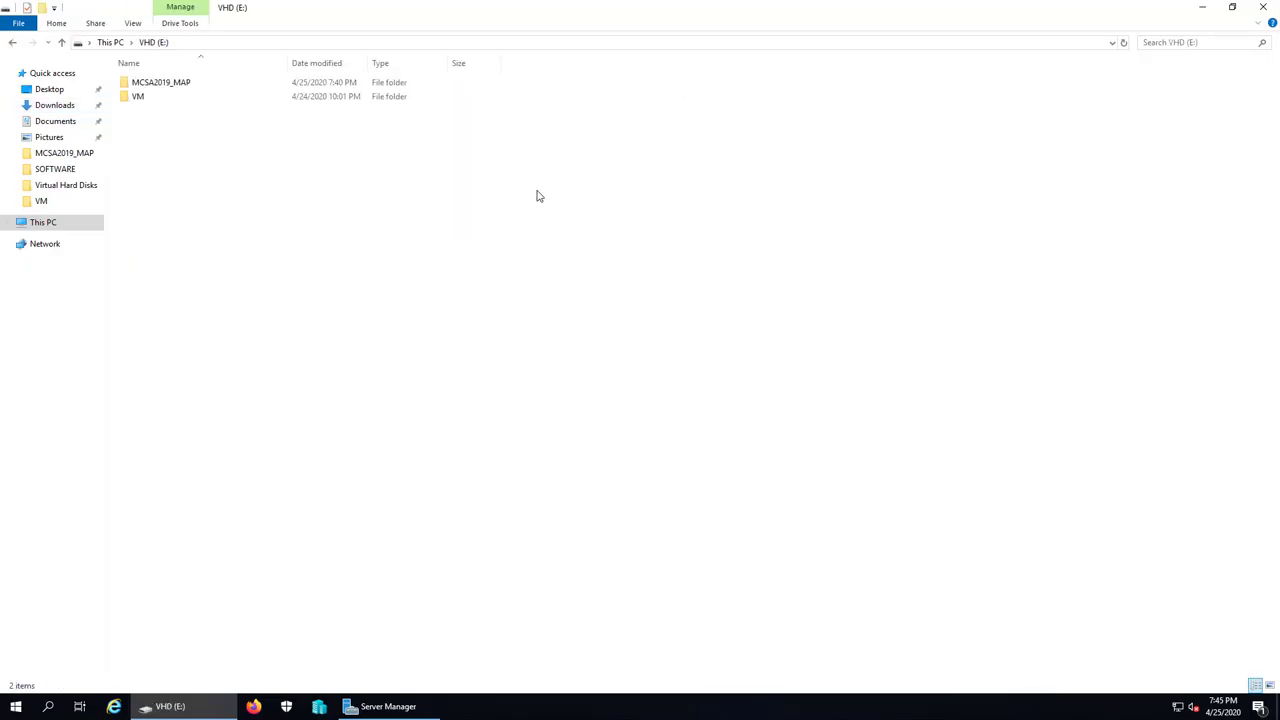
{"action": "double_click", "coordinate": [145, 82]}
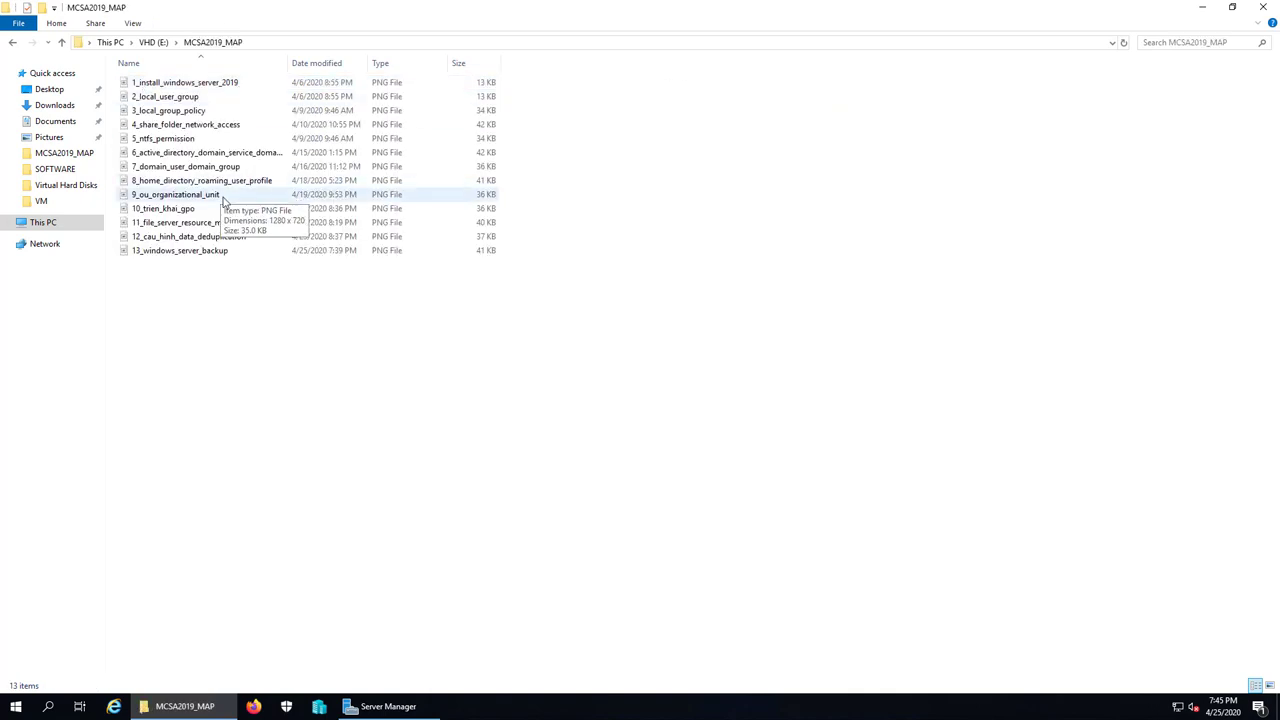
{"action": "double_click", "coordinate": [209, 250]}
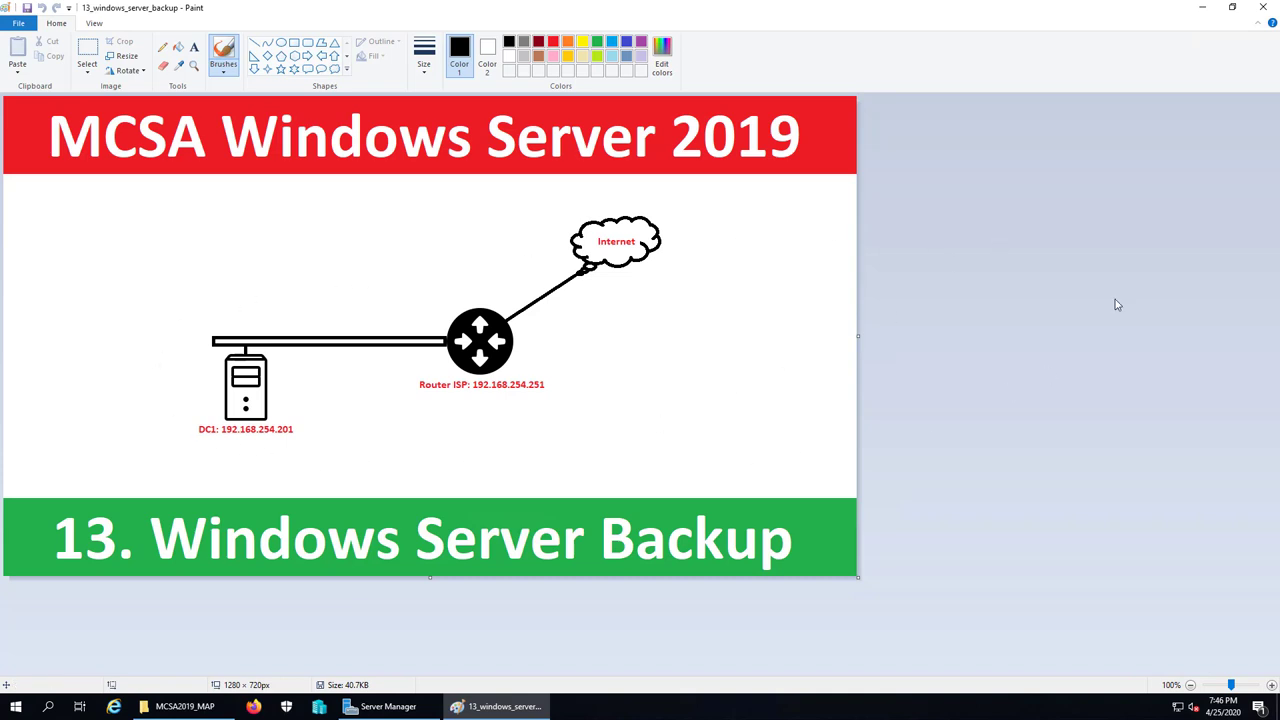
{"action": "left_click", "coordinate": [1261, 12]}
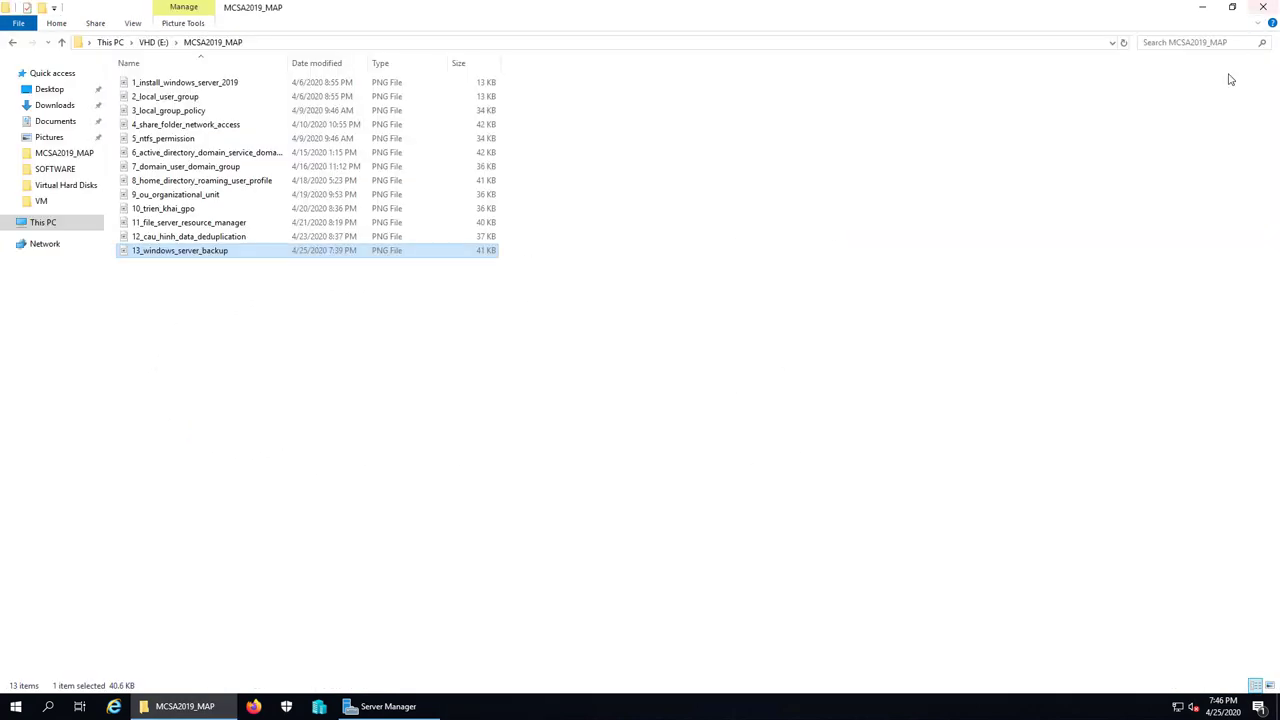
Step: Open the desktop Note and type the heading '1. Cai dat Windows Server Backup'
{"action": "left_click", "coordinate": [1262, 12]}
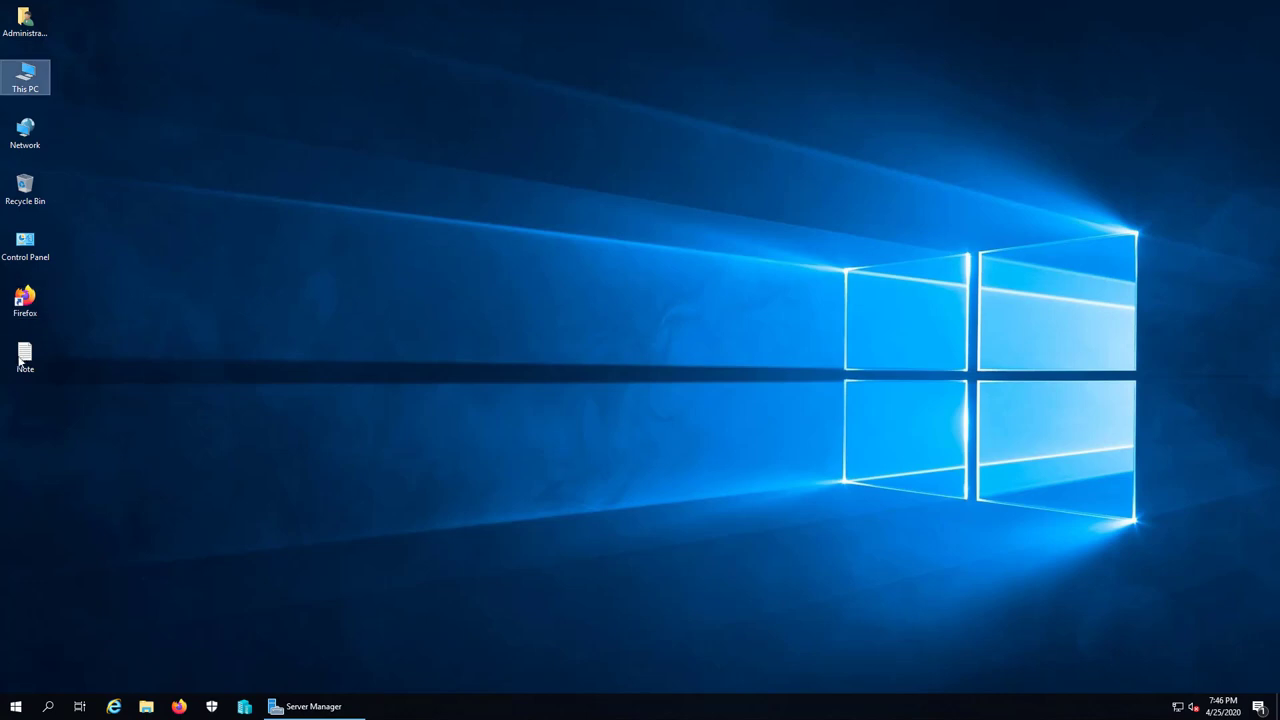
{"action": "double_click", "coordinate": [25, 355]}
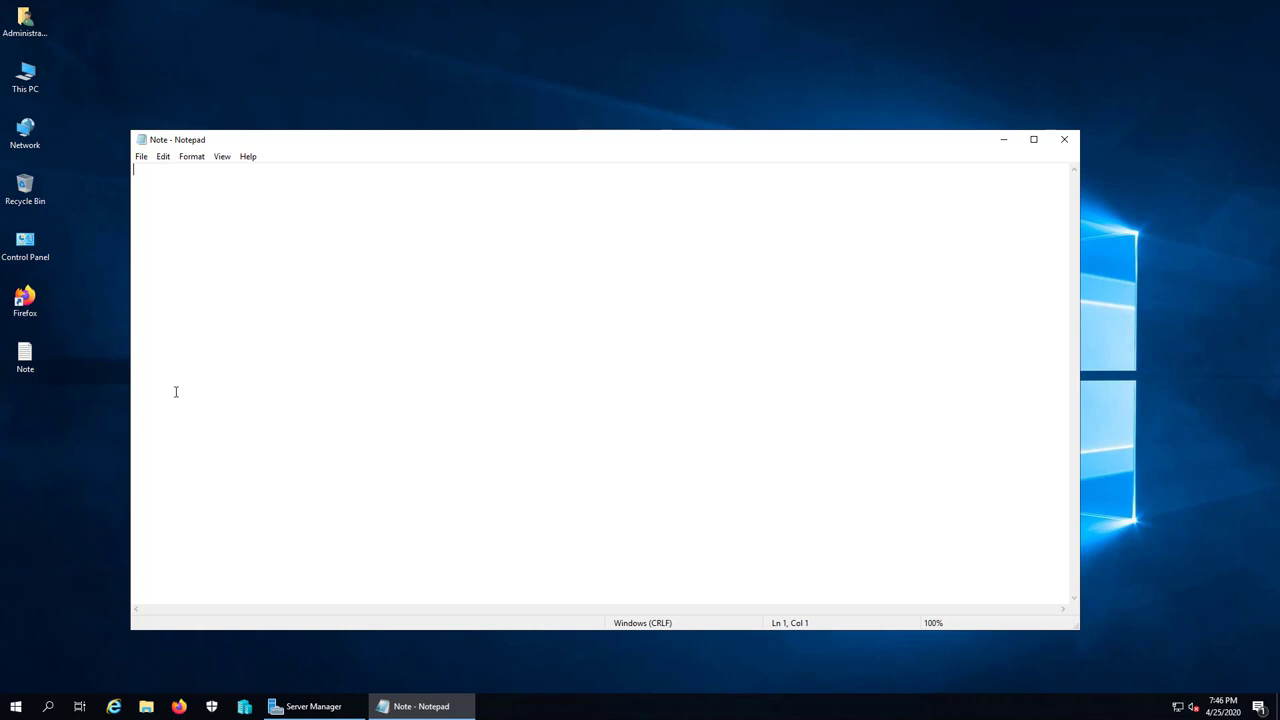
{"action": "type", "text": "1. Cai dat Windows Server backup"}
{"action": "key", "text": "BackSpace"}
{"action": "key", "text": "BackSpace"}
{"action": "key", "text": "BackSpace"}
{"action": "key", "text": "BackSpace"}
{"action": "key", "text": "BackSpace"}
{"action": "key", "text": "BackSpace"}
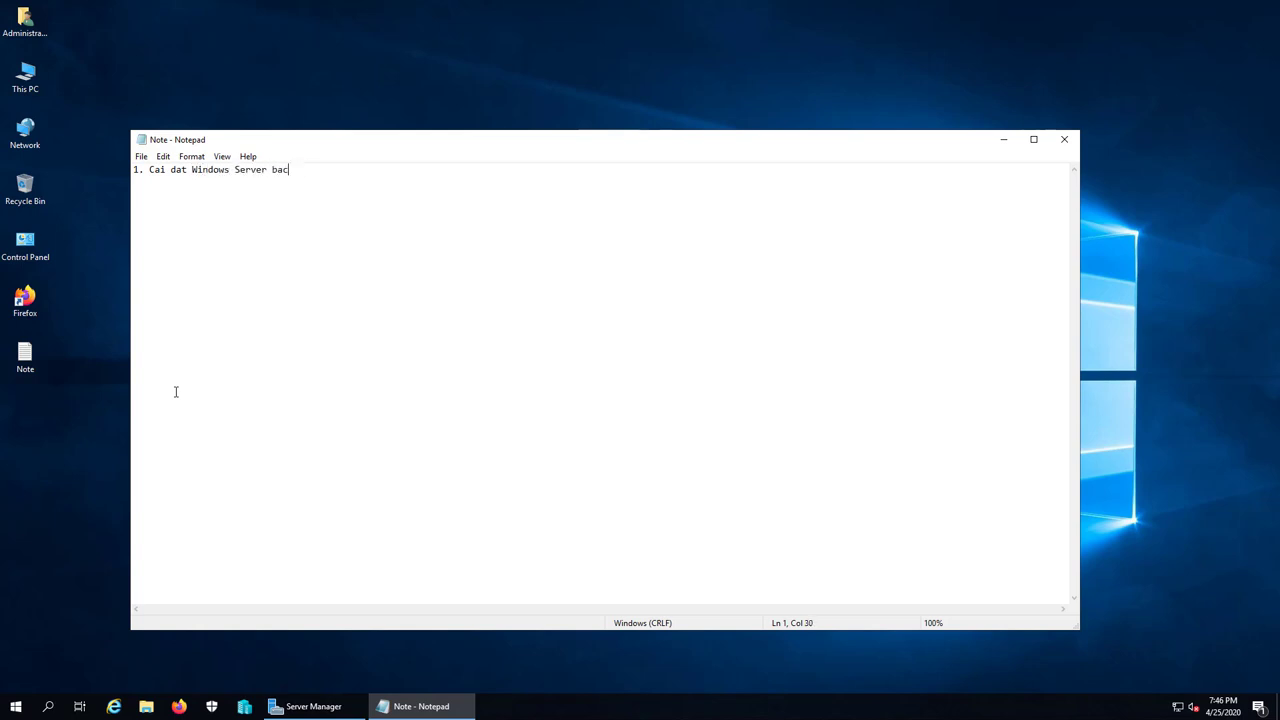
{"action": "type", "text": "Backup"}
Step: Turn off the running vietcloud-sv1 virtual machine
{"action": "left_click", "coordinate": [335, 710]}
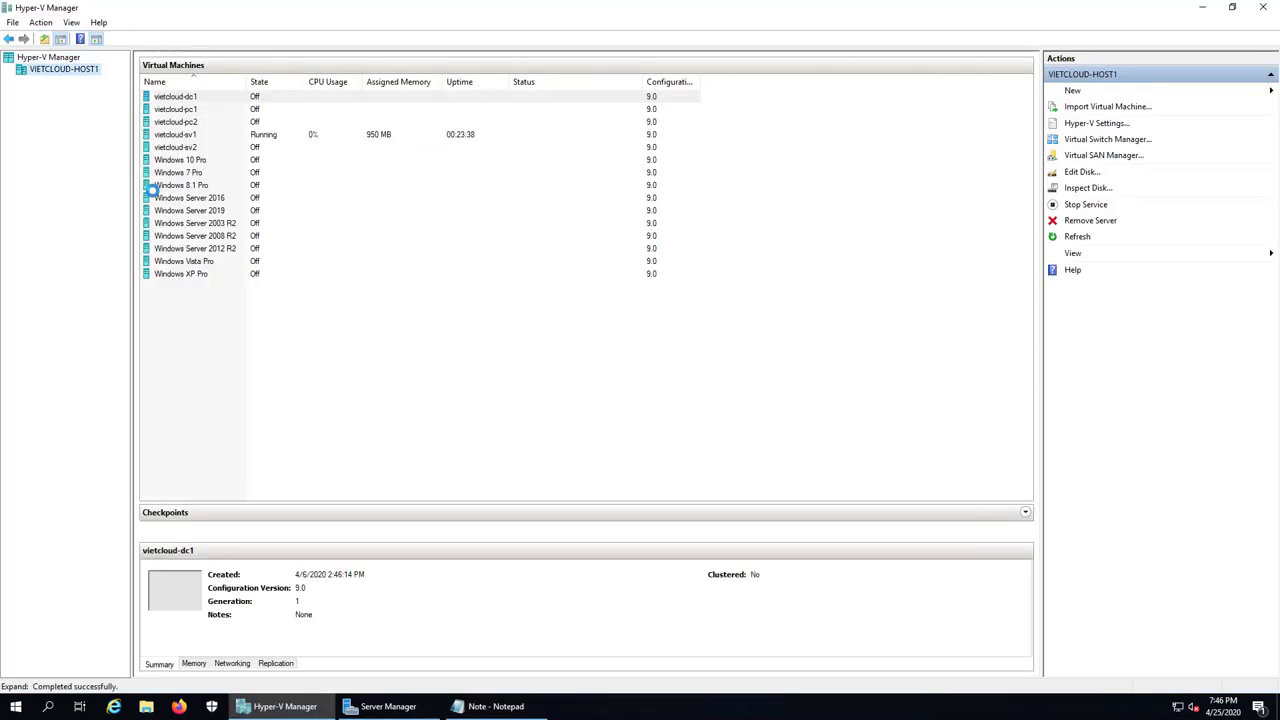
{"action": "left_click", "coordinate": [197, 138]}
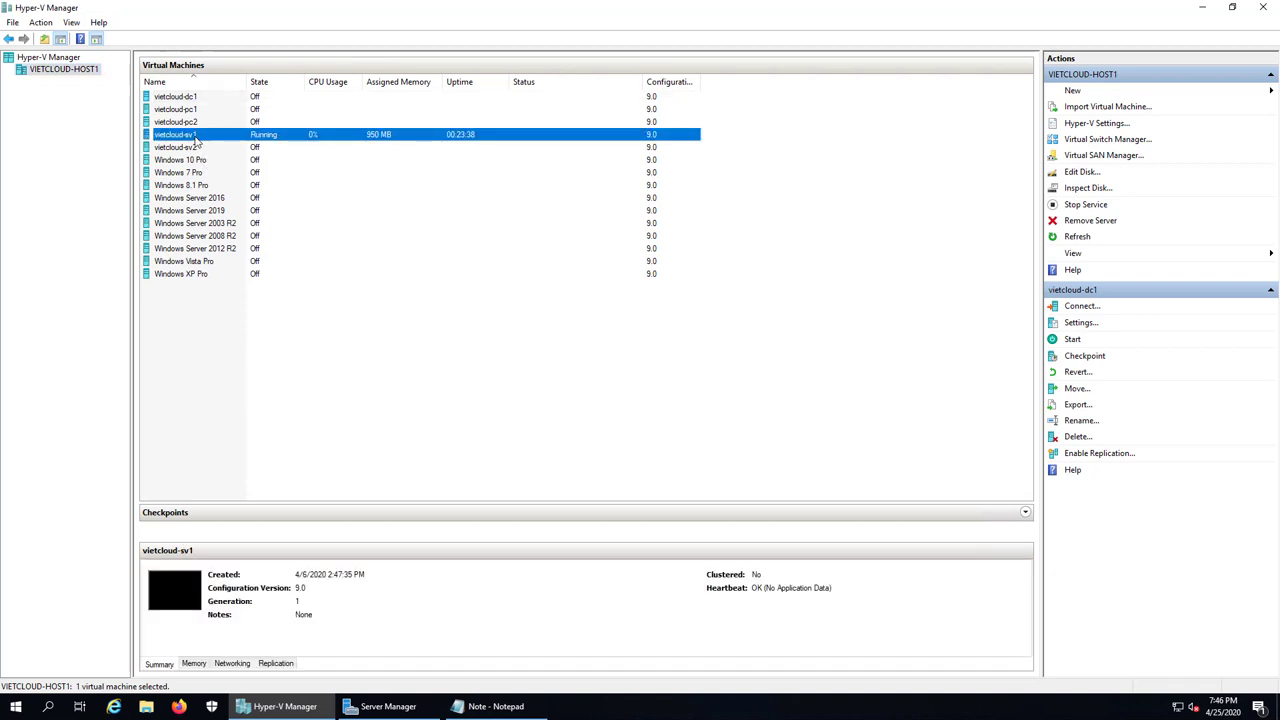
{"action": "right_click", "coordinate": [212, 138]}
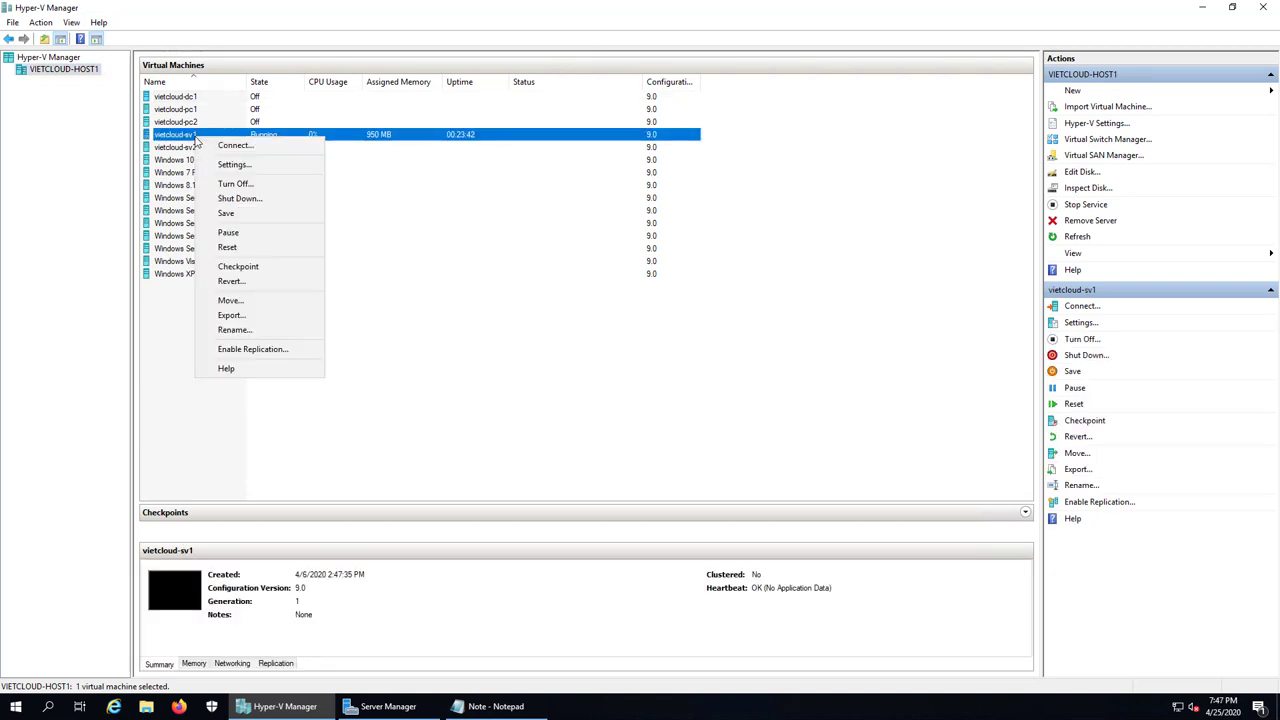
{"action": "left_click", "coordinate": [250, 188]}
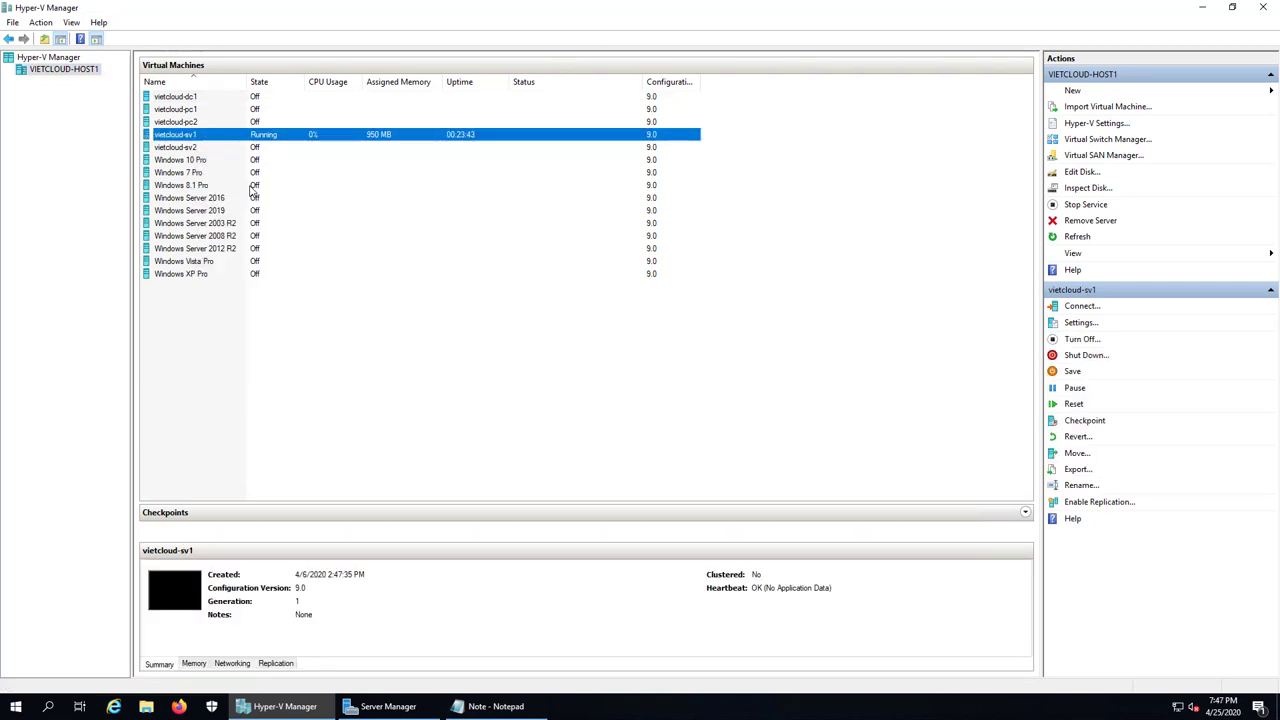
Step: Revert vietcloud-dc1 to its previous checkpoint
{"action": "left_click", "coordinate": [188, 100]}
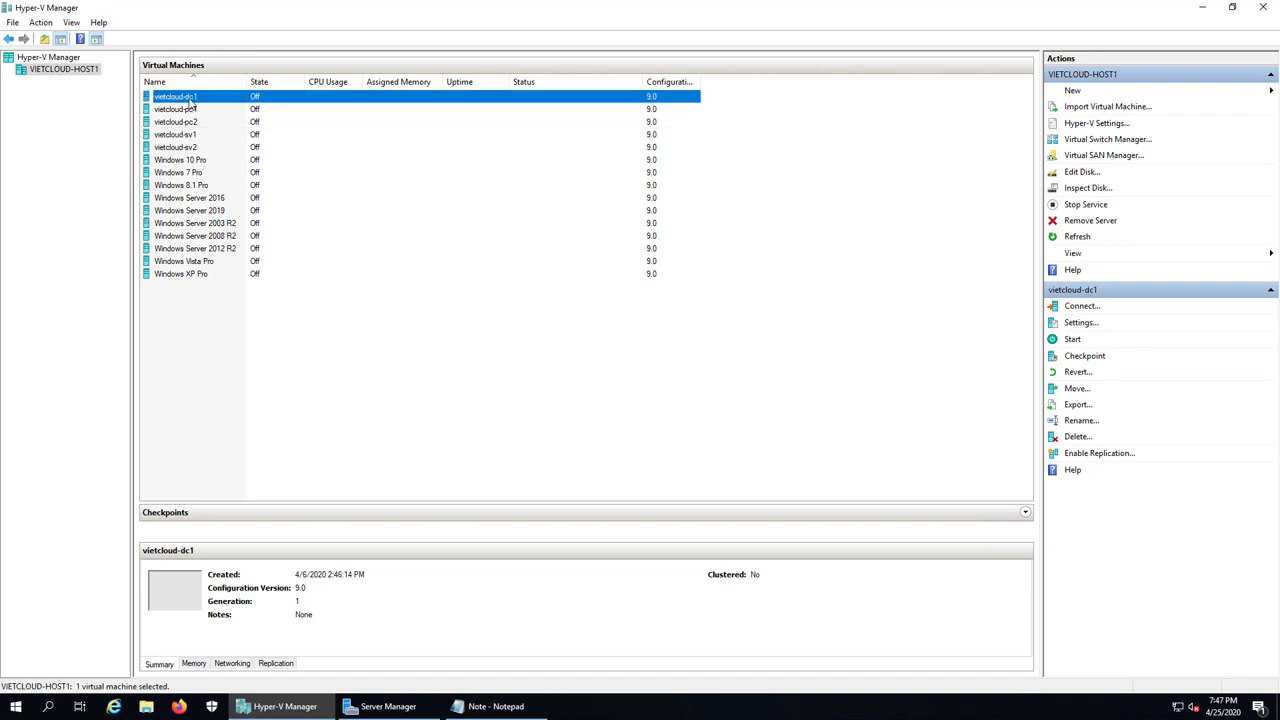
{"action": "right_click", "coordinate": [190, 98]}
{"action": "left_click", "coordinate": [253, 186]}
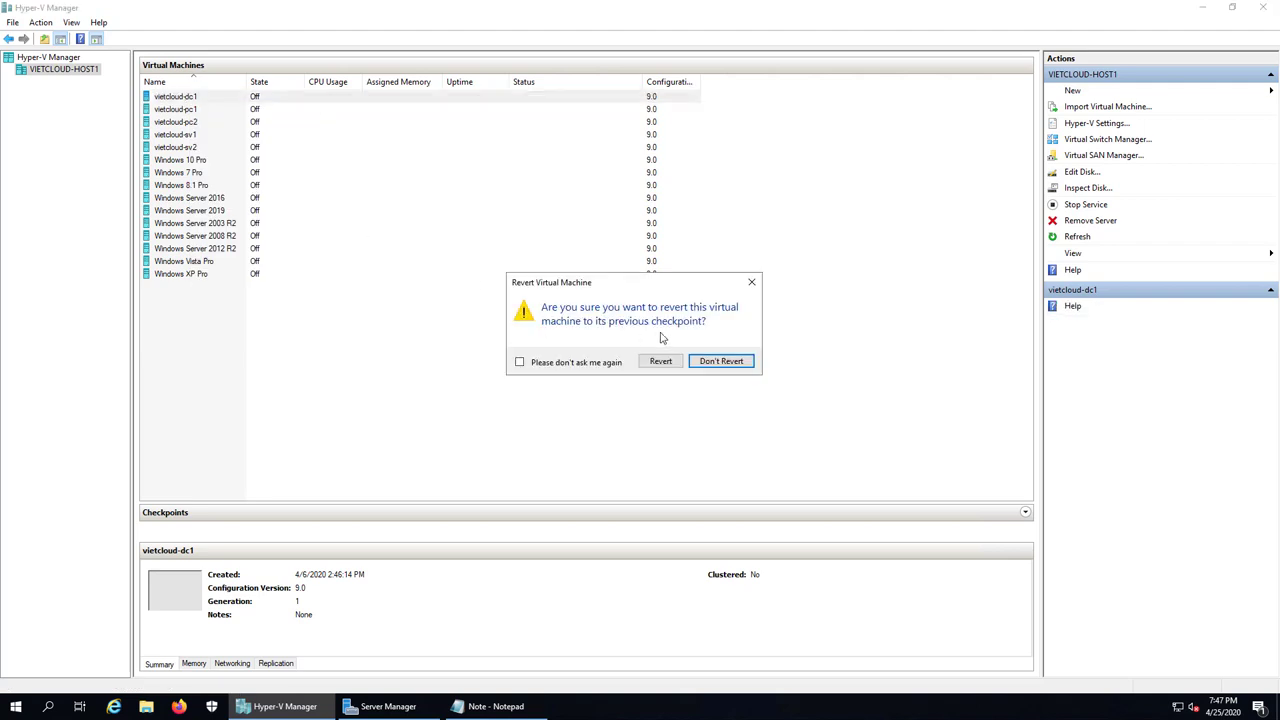
{"action": "left_click", "coordinate": [660, 360]}
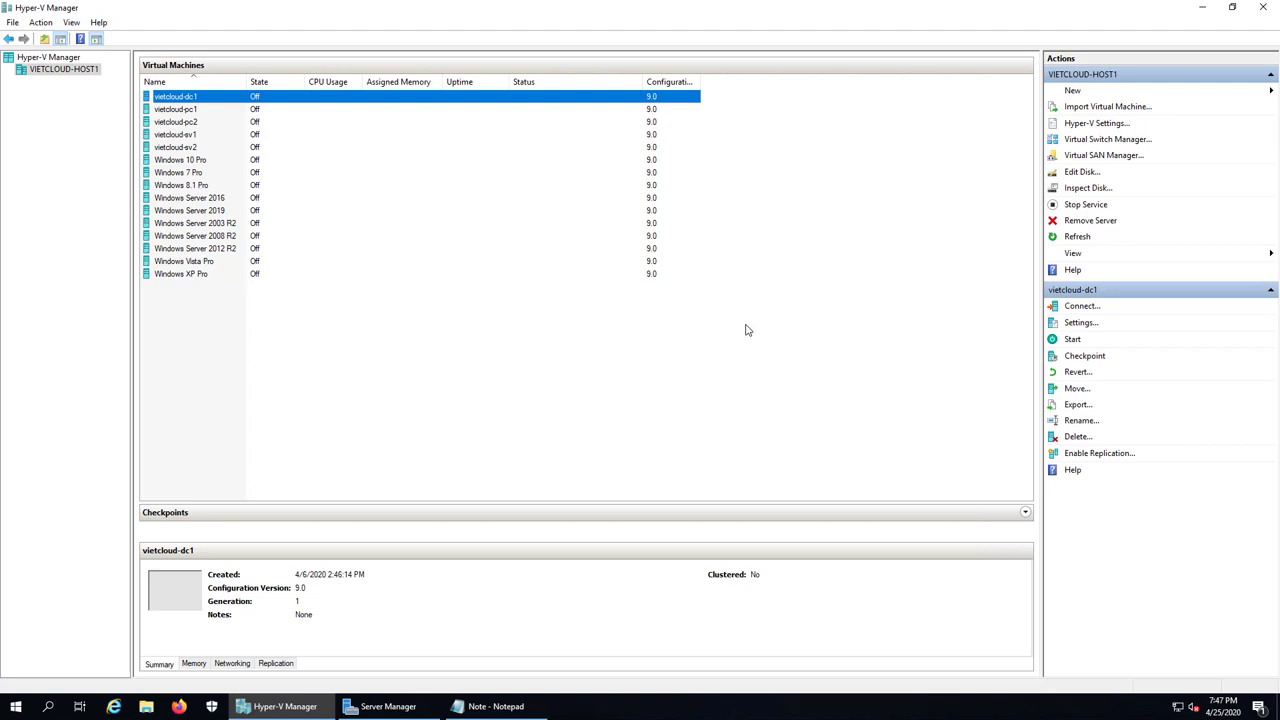
{"action": "right_click", "coordinate": [181, 99]}
Step: In vietcloud-dc1 settings, add a SCSI hard drive as a new VHDX with the default disk type
{"action": "left_click", "coordinate": [221, 126]}
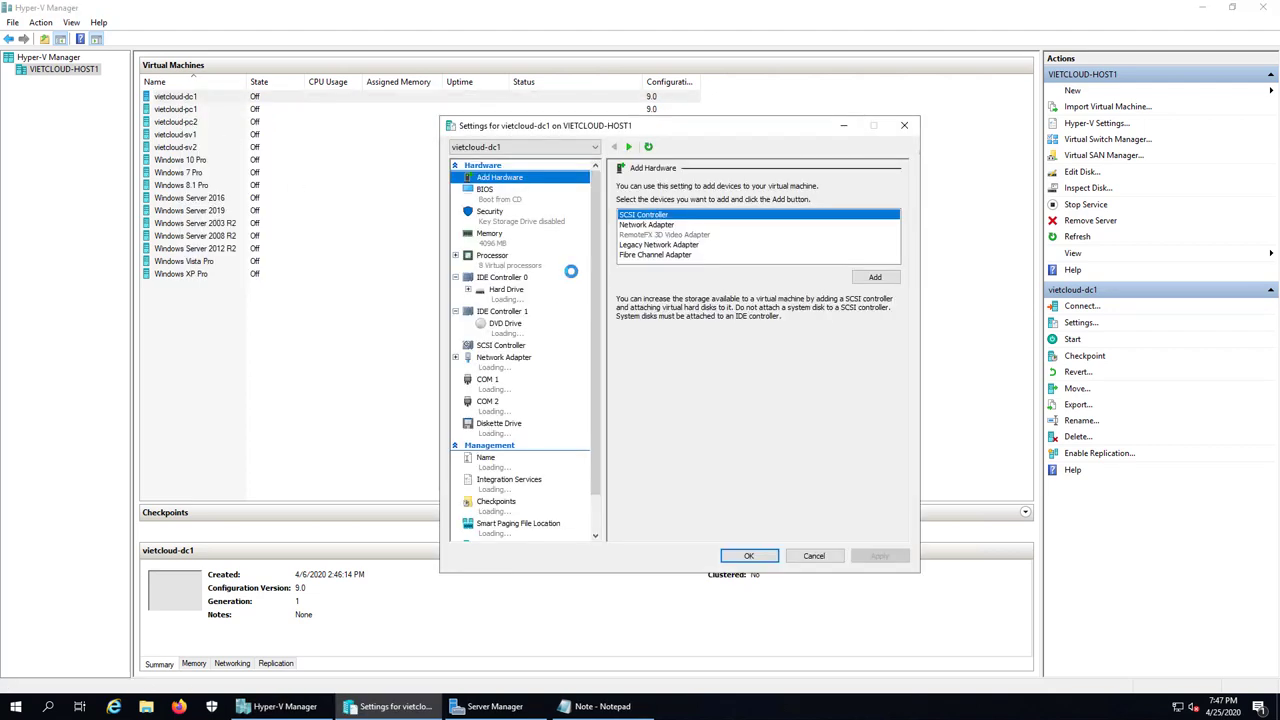
{"action": "left_click", "coordinate": [511, 300]}
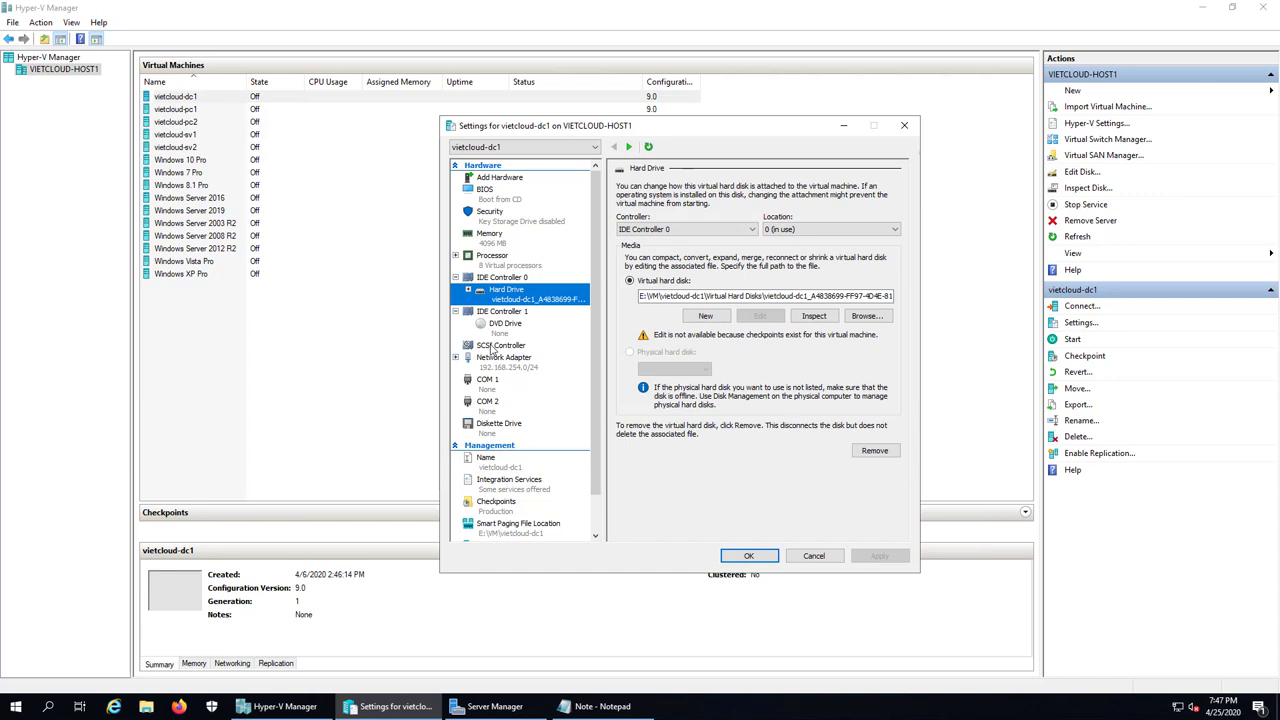
{"action": "left_click", "coordinate": [493, 347]}
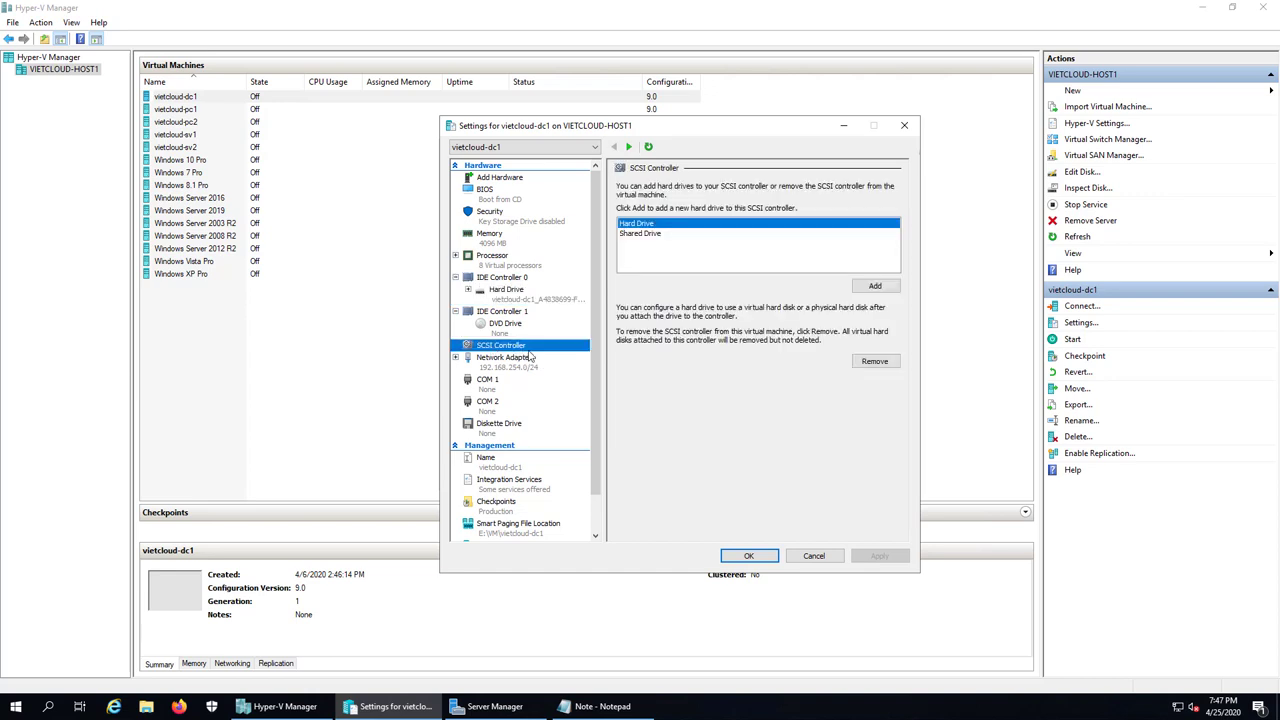
{"action": "left_click", "coordinate": [876, 287]}
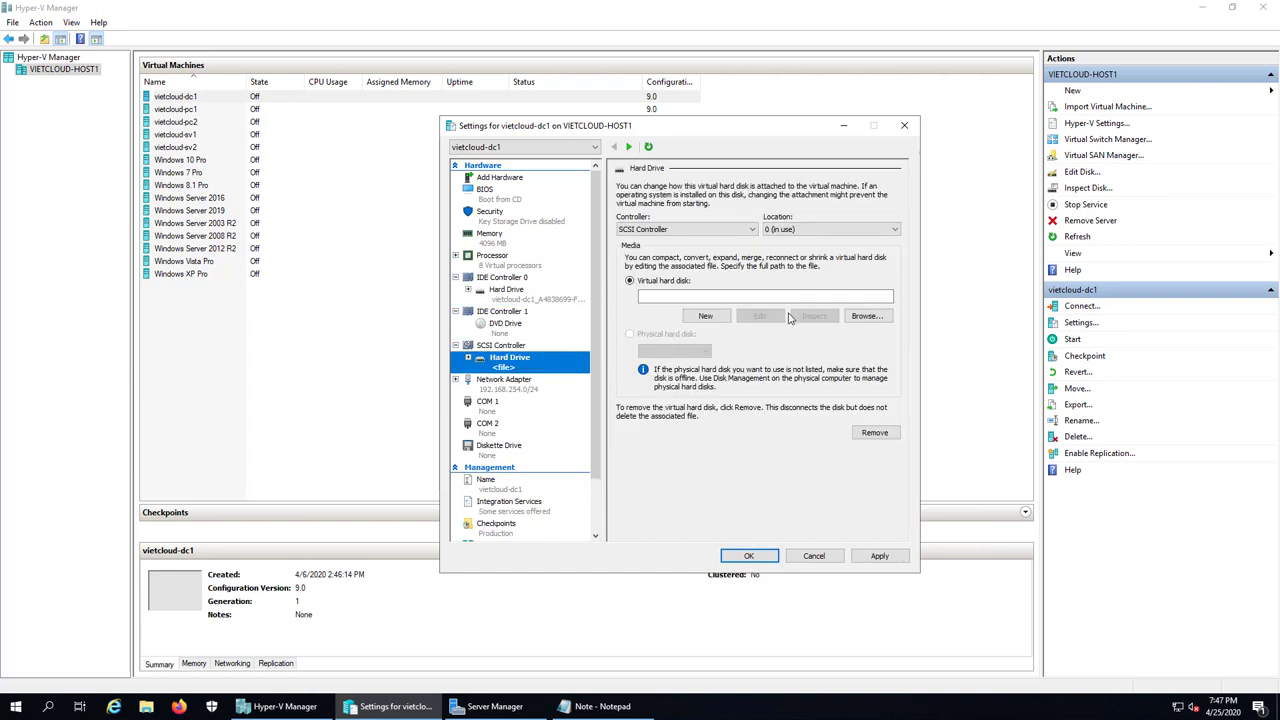
{"action": "left_click", "coordinate": [704, 316]}
{"action": "left_click", "coordinate": [768, 504]}
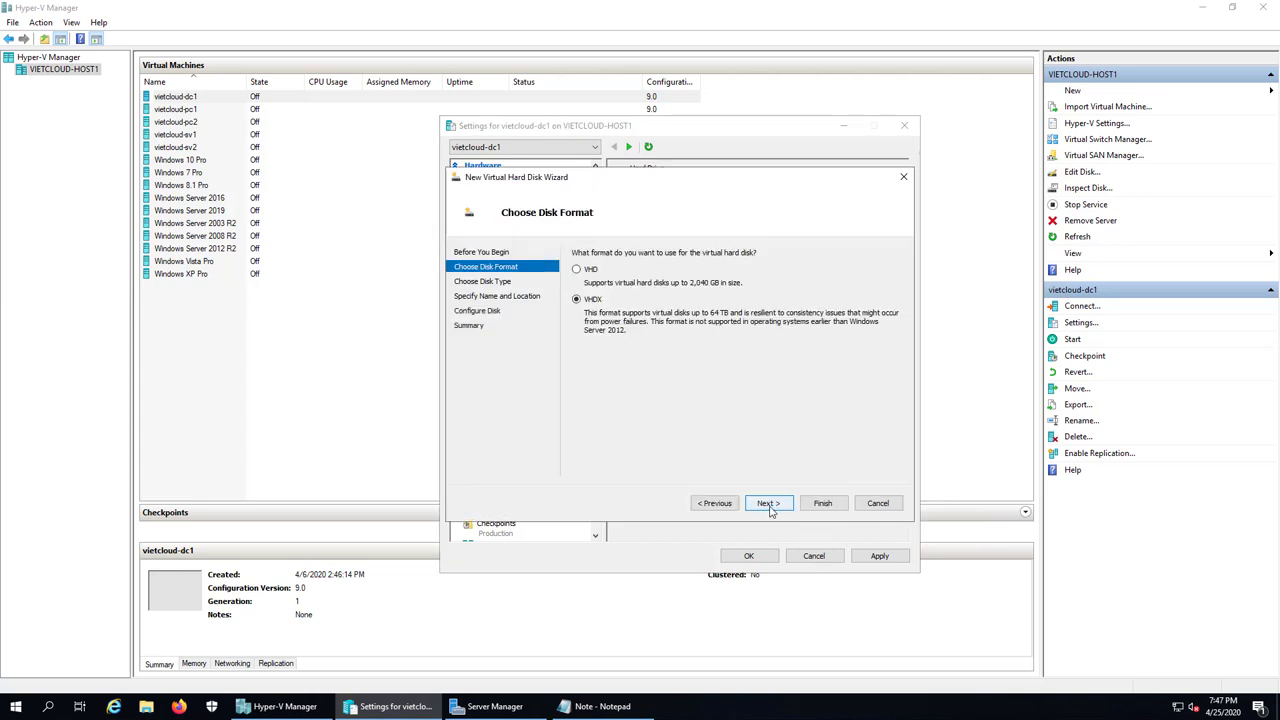
{"action": "left_click", "coordinate": [768, 504]}
{"action": "left_click", "coordinate": [768, 504]}
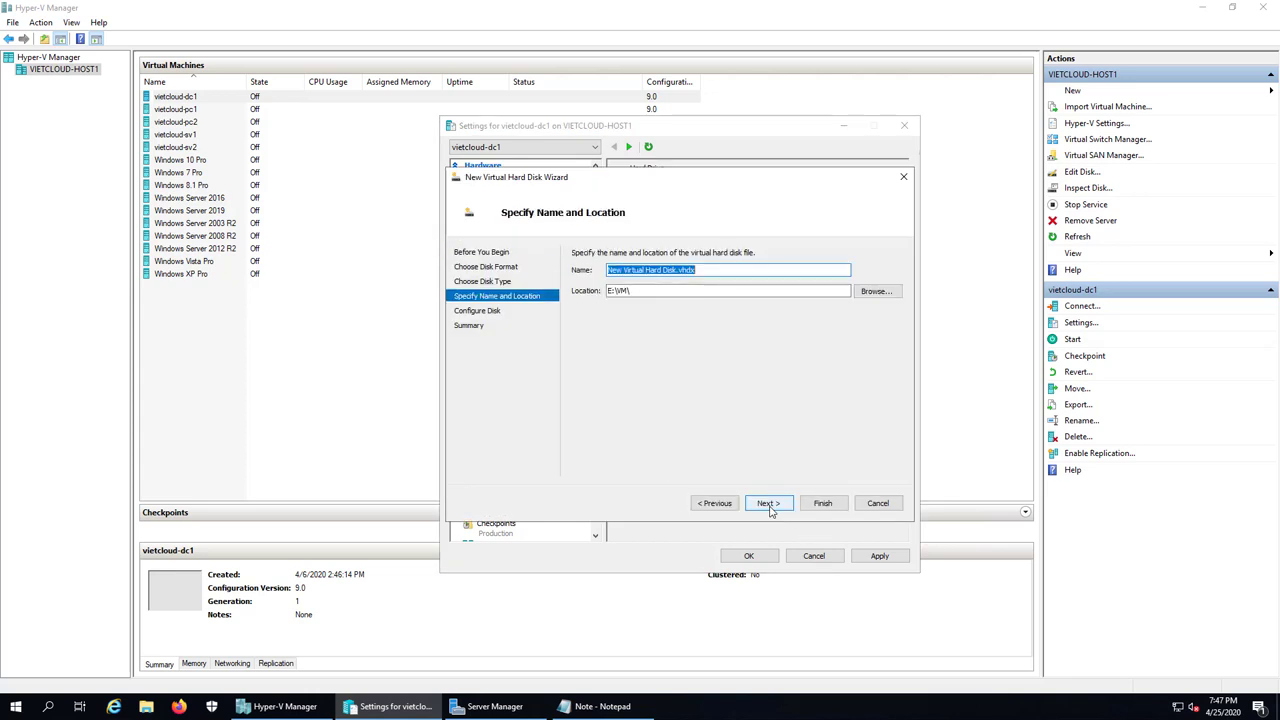
Step: Name the new disk vdisk1 and store it in vietcloud-dc1's Virtual Hard Disks folder
{"action": "left_click", "coordinate": [876, 291]}
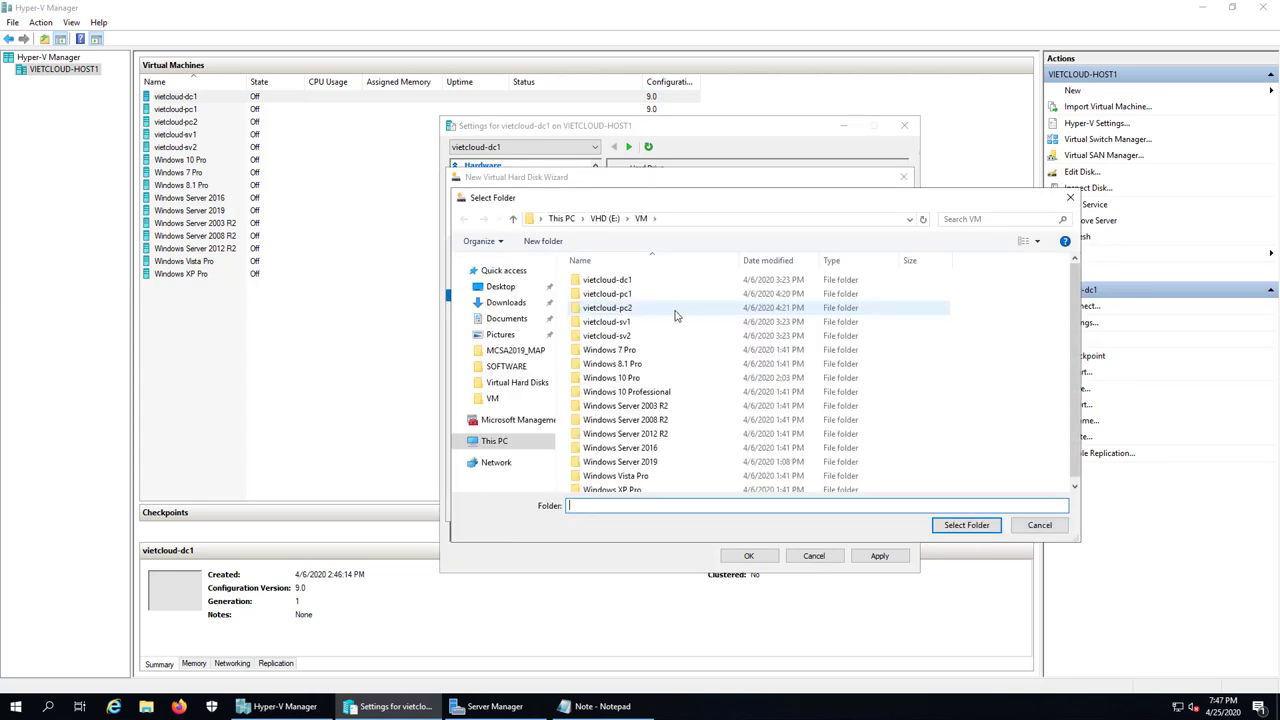
{"action": "double_click", "coordinate": [610, 280]}
{"action": "double_click", "coordinate": [610, 294]}
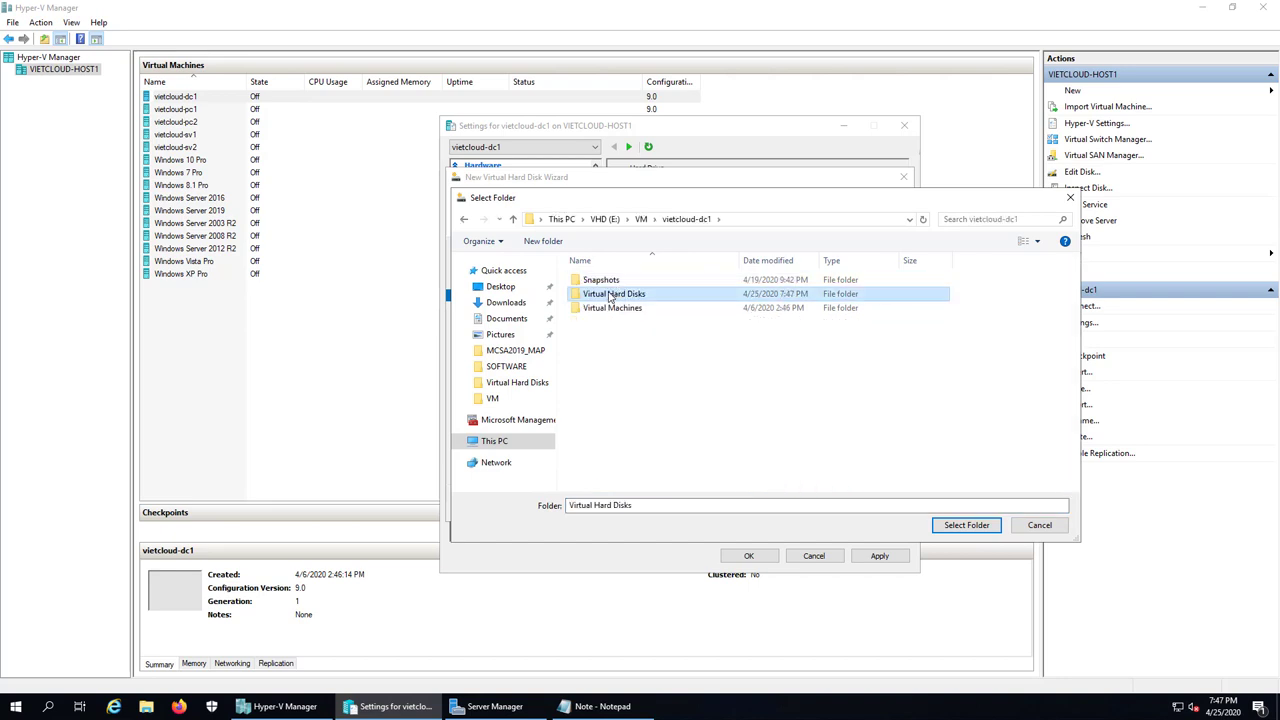
{"action": "left_click", "coordinate": [966, 525]}
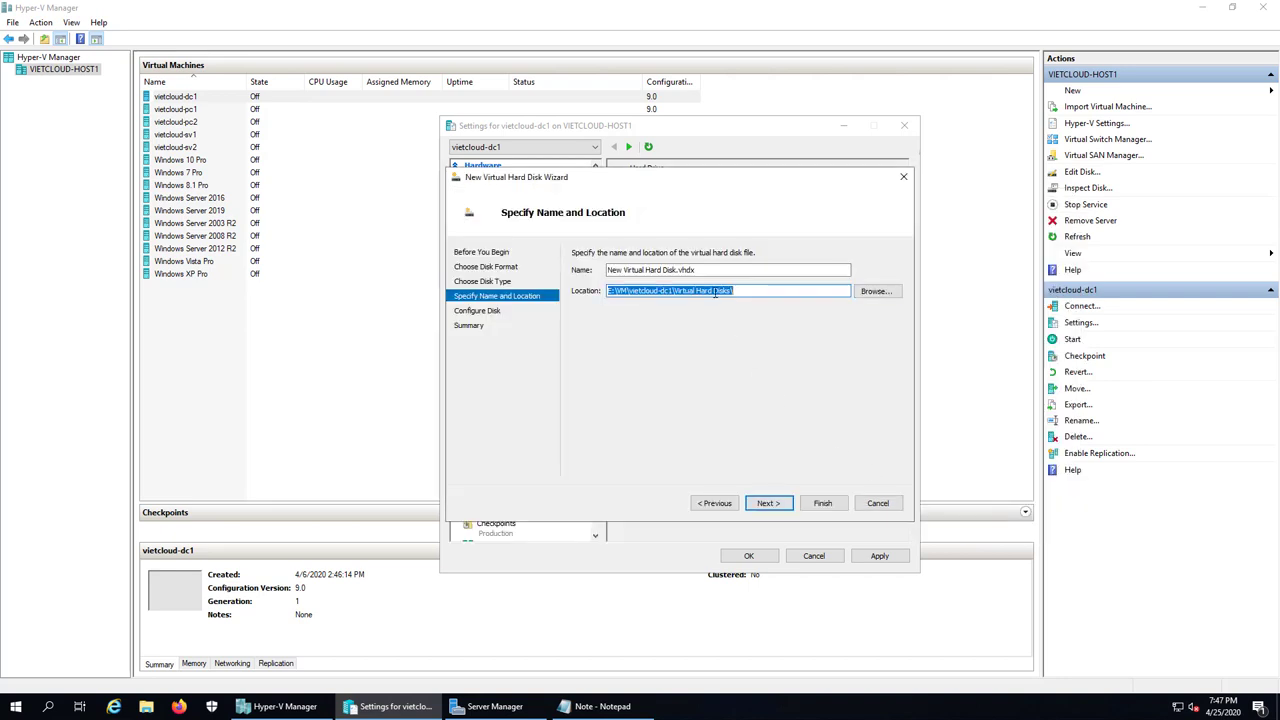
{"action": "left_click", "coordinate": [692, 270]}
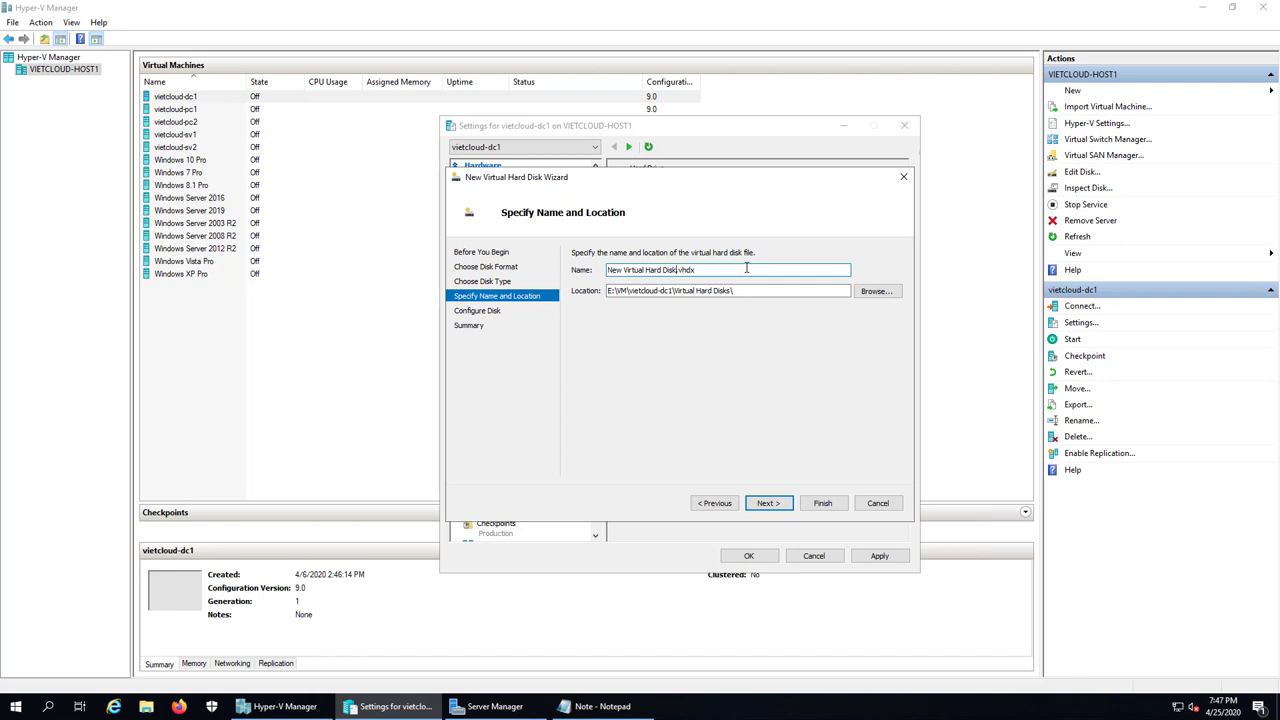
{"action": "key", "text": "shift+Home"}
{"action": "type", "text": "vdisk1"}
{"action": "left_click", "coordinate": [660, 270]}
Step: Set the disk size to 100 GB, create it, and apply the settings
{"action": "left_click", "coordinate": [766, 503]}
{"action": "double_click", "coordinate": [624, 285]}
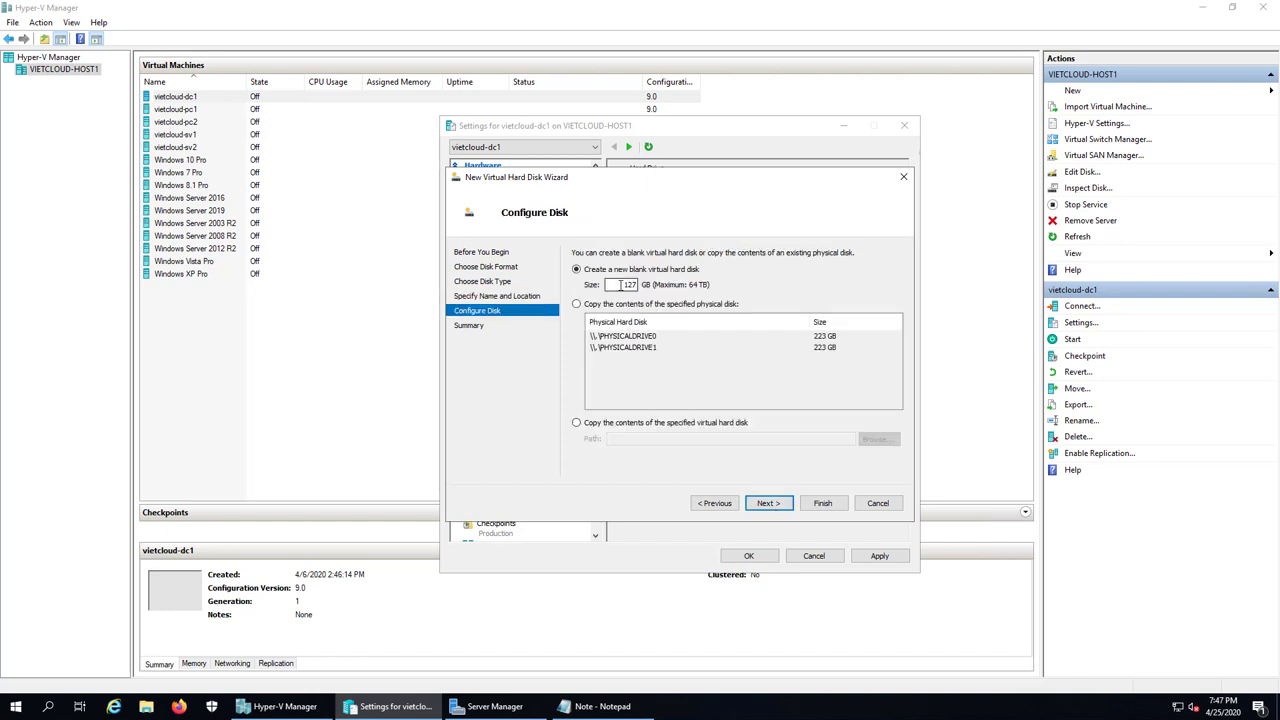
{"action": "type", "text": "100"}
{"action": "left_click", "coordinate": [766, 503]}
{"action": "left_click", "coordinate": [823, 503]}
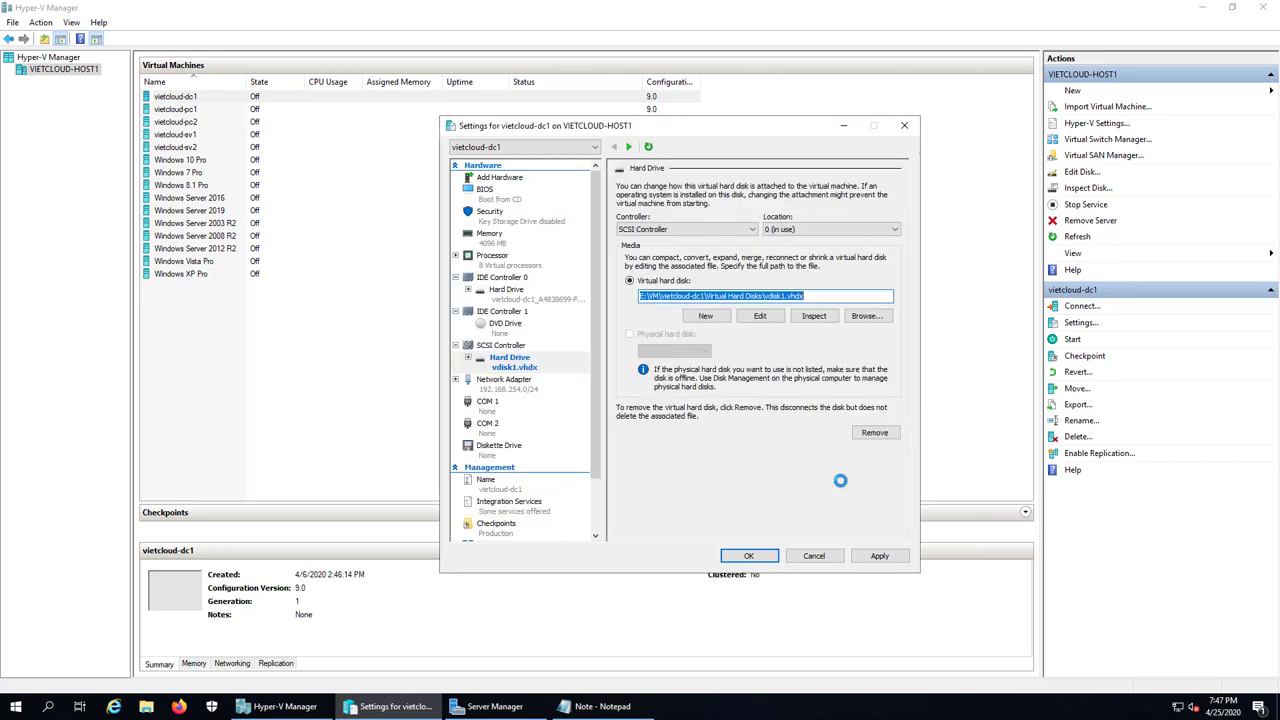
{"action": "left_click", "coordinate": [762, 555]}
Step: Start the vietcloud-dc1 virtual machine from its context menu
{"action": "right_click", "coordinate": [178, 96]}
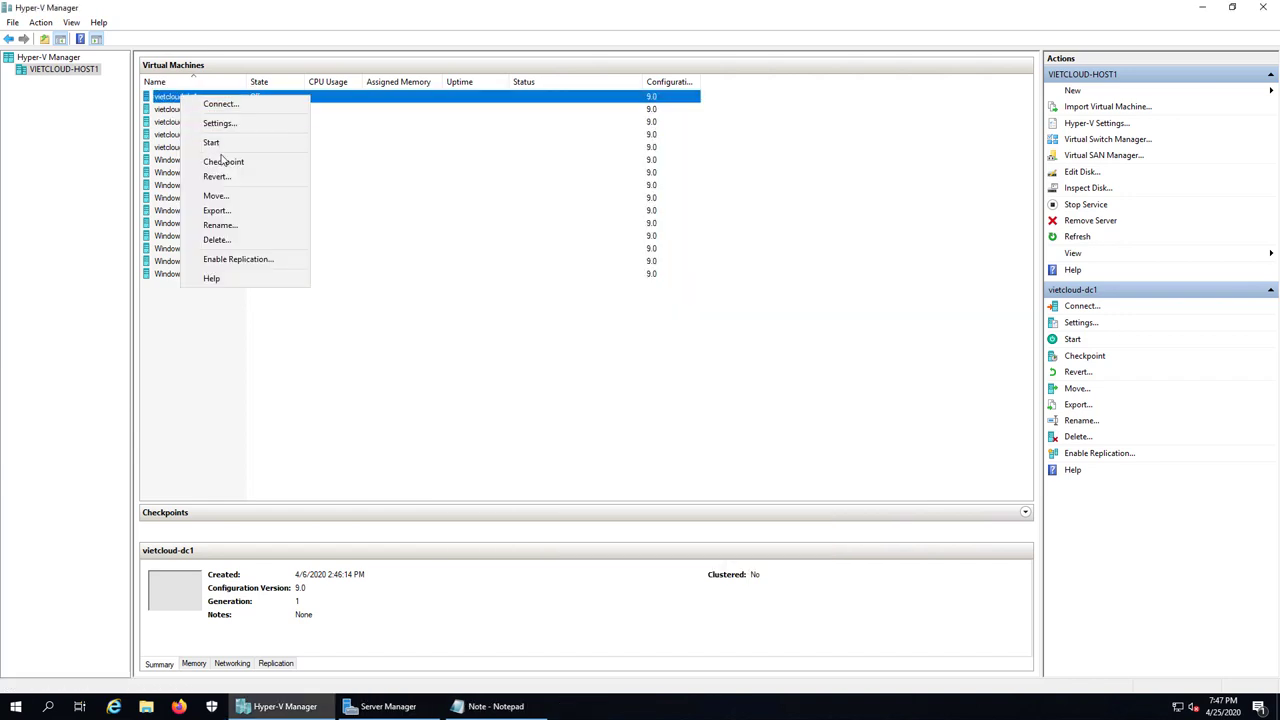
{"action": "left_click", "coordinate": [211, 143]}
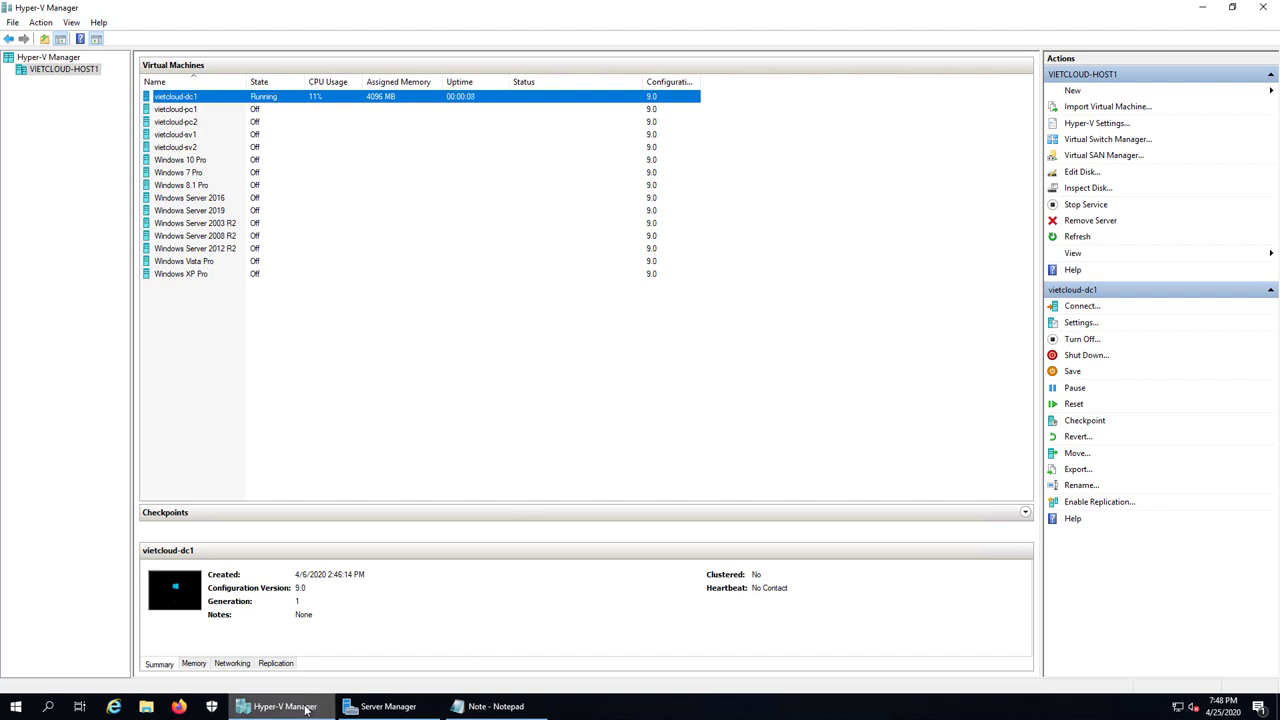
{"action": "mouse_move", "coordinate": [307, 710]}
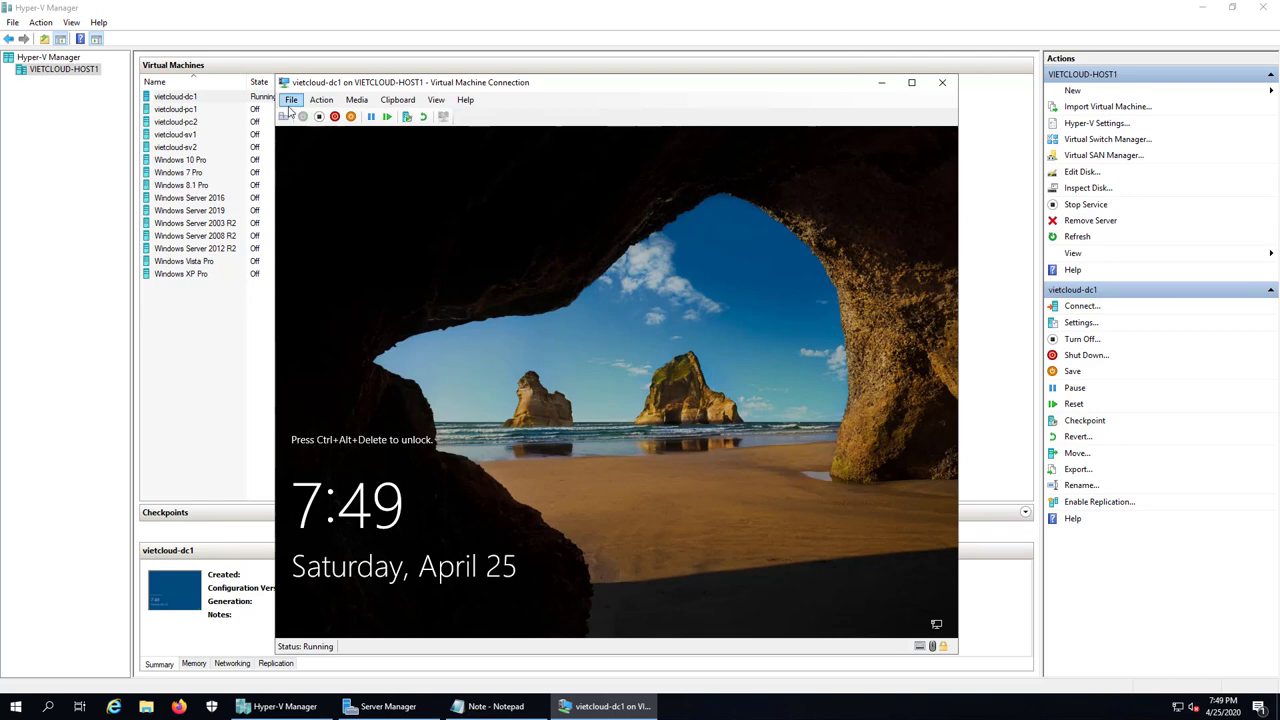
Step: Sign in to vietcloud-dc1 with the Administrator password and minimize Server Manager
{"action": "left_click", "coordinate": [283, 116]}
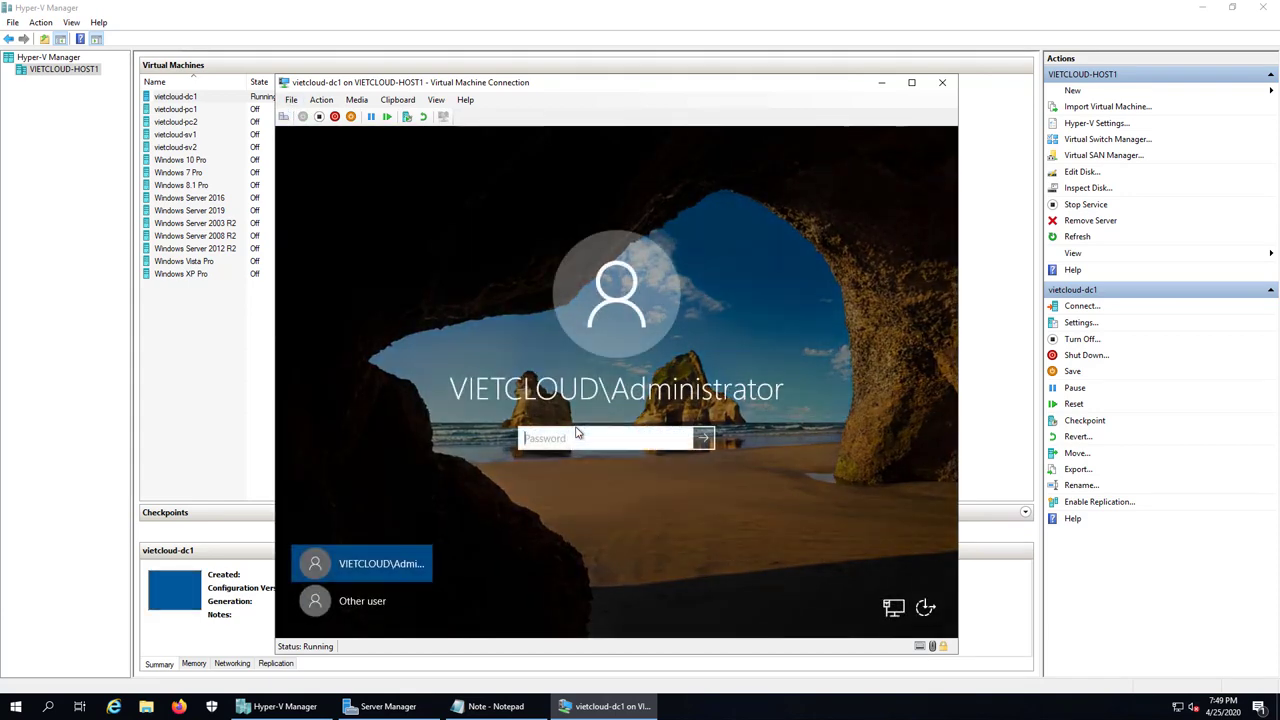
{"action": "type", "text": "••••••••••••"}
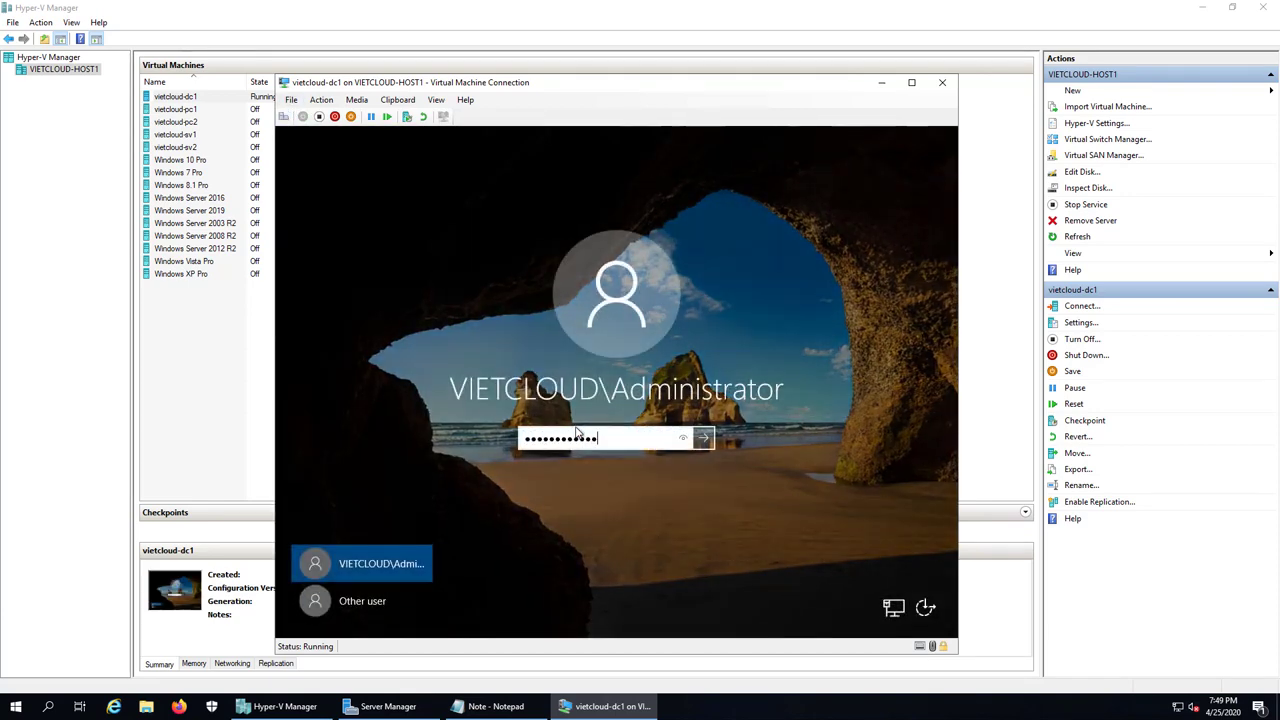
{"action": "key", "text": "Return"}
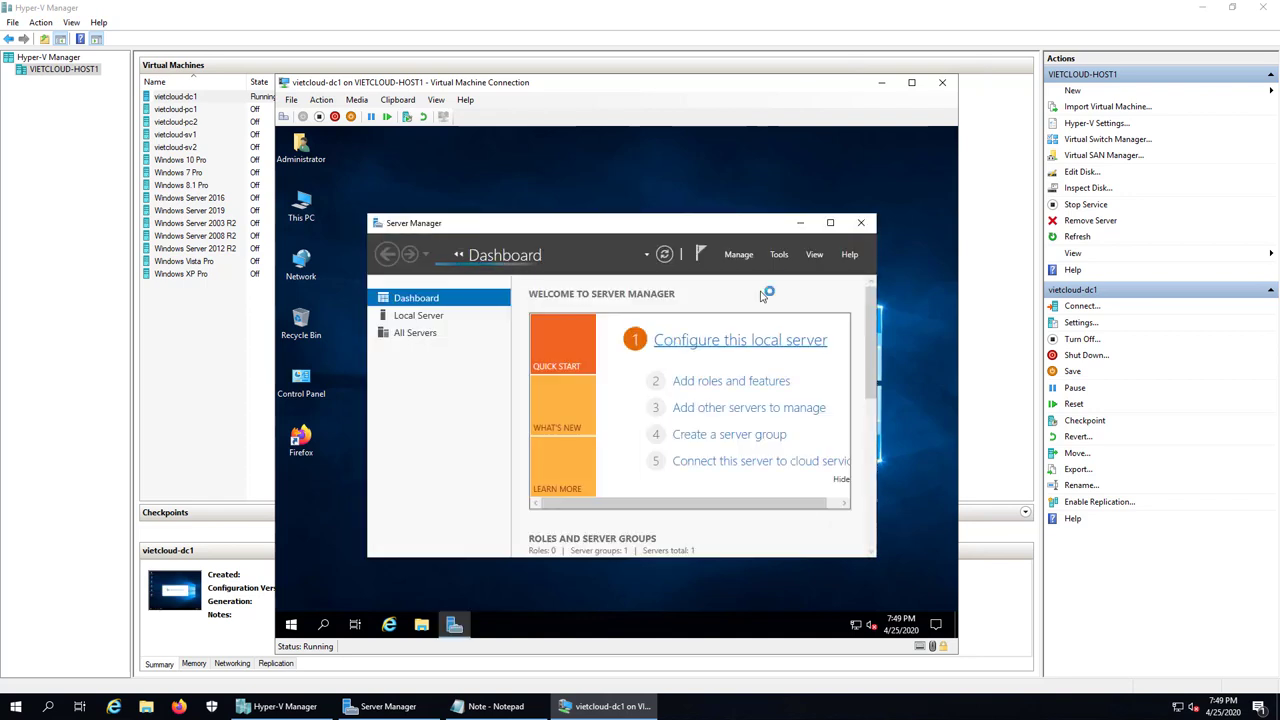
{"action": "left_click", "coordinate": [800, 222]}
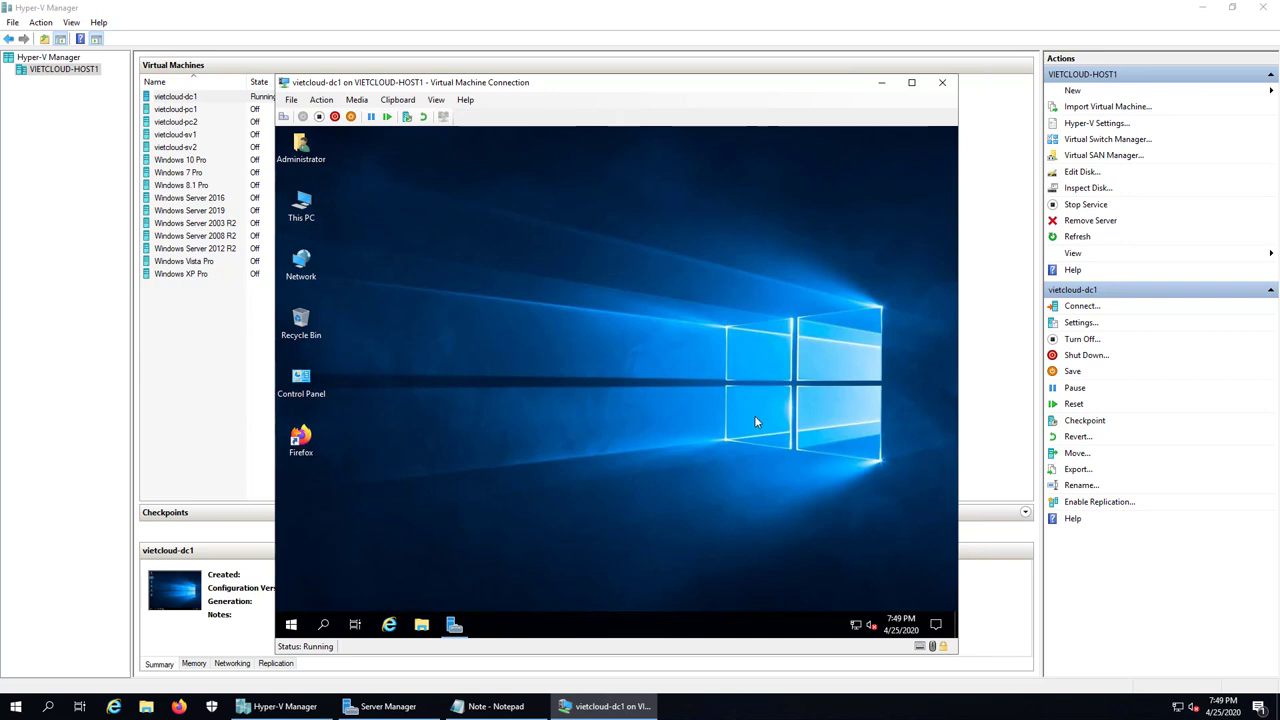
Step: Open This PC in the VM to check its C: and D: drives, then reopen the Win+X menu
{"action": "key", "text": "super+e"}
{"action": "left_click", "coordinate": [633, 365]}
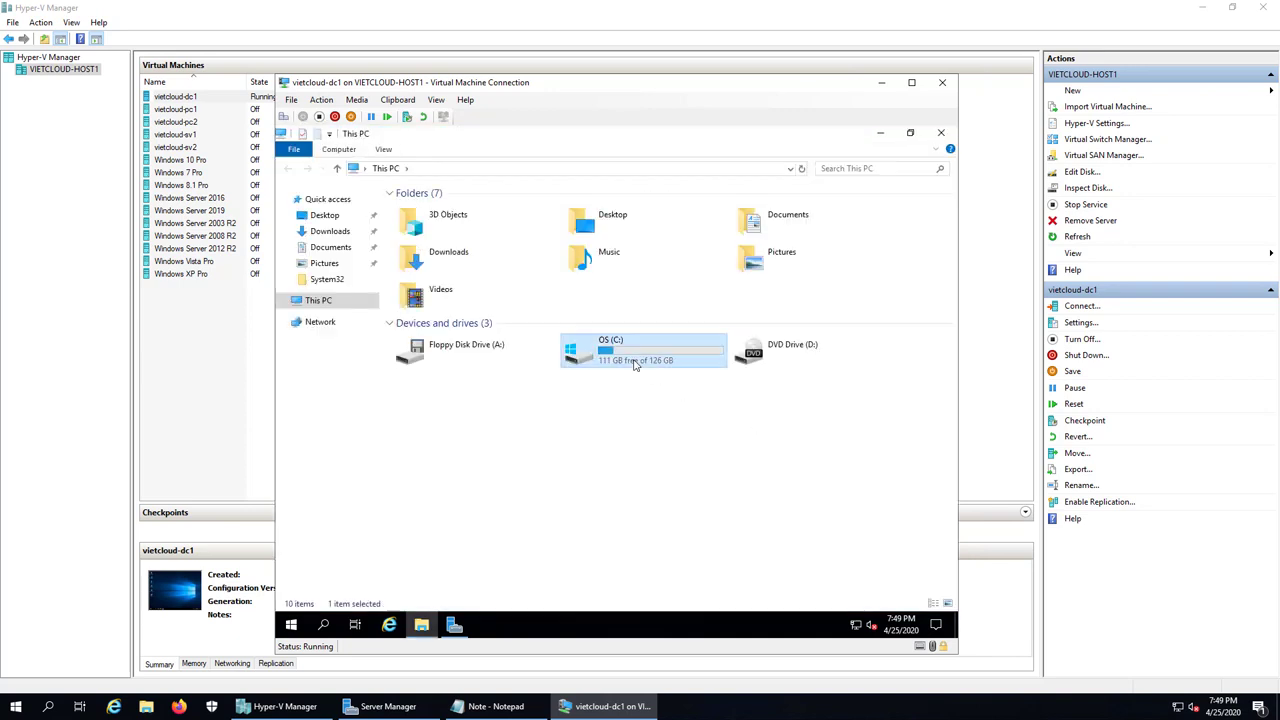
{"action": "left_click", "coordinate": [793, 356]}
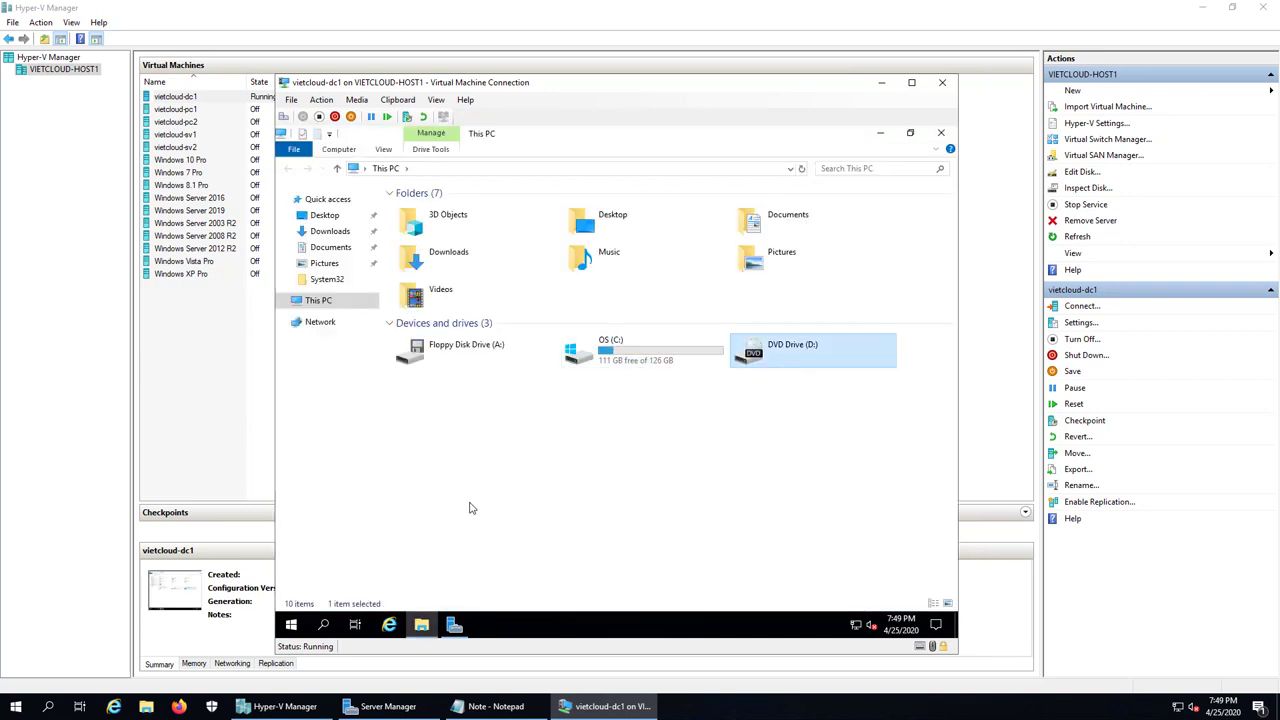
{"action": "left_click", "coordinate": [315, 598]}
{"action": "right_click", "coordinate": [291, 624]}
{"action": "left_click", "coordinate": [350, 558]}
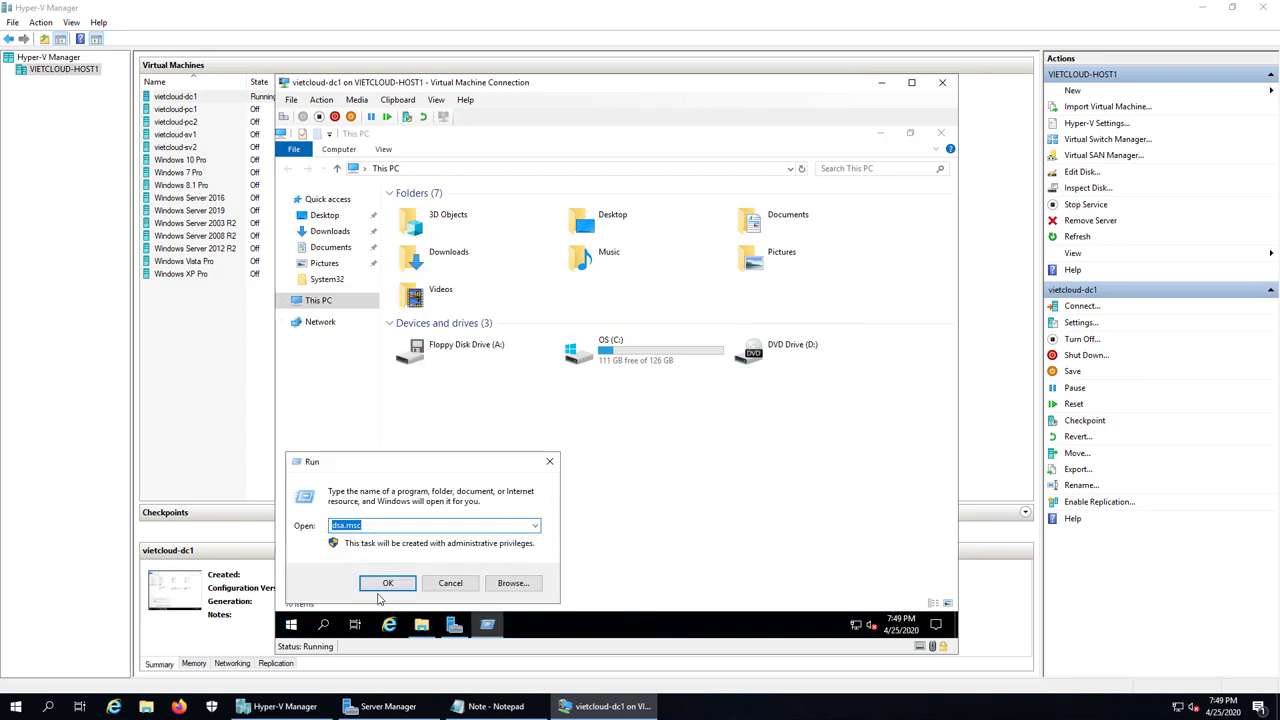
{"action": "left_click", "coordinate": [452, 585]}
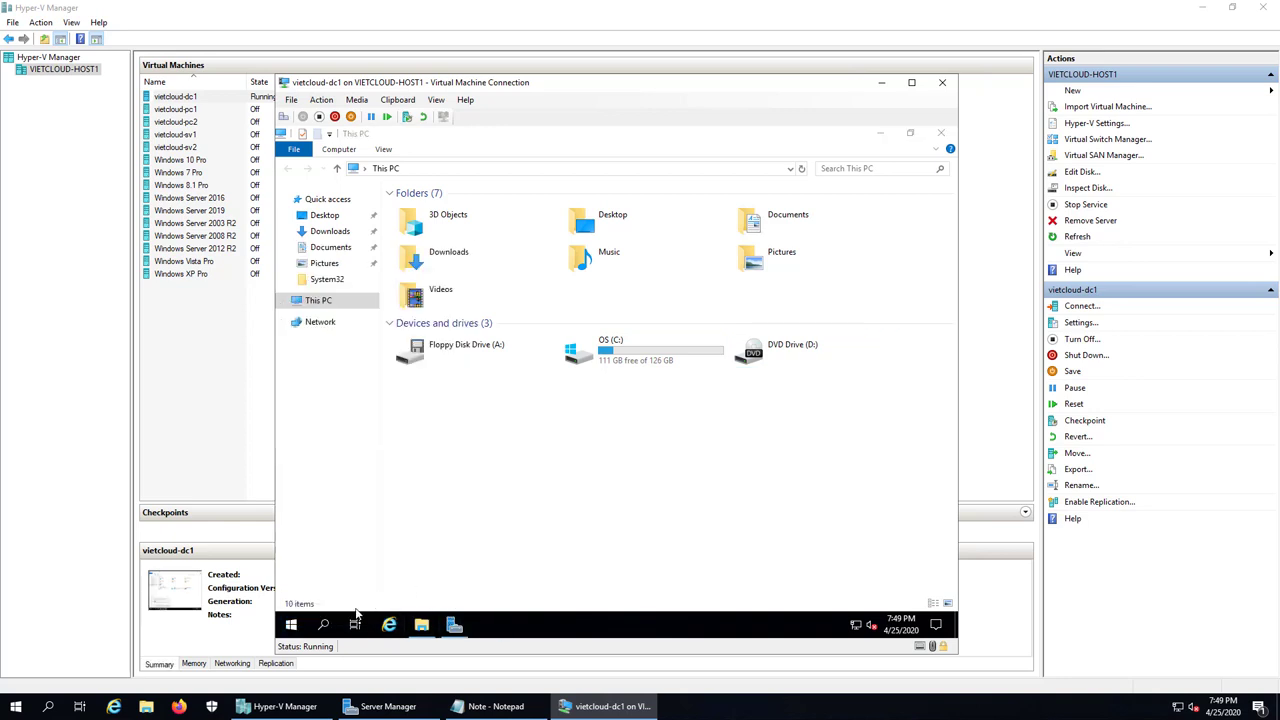
{"action": "right_click", "coordinate": [291, 624]}
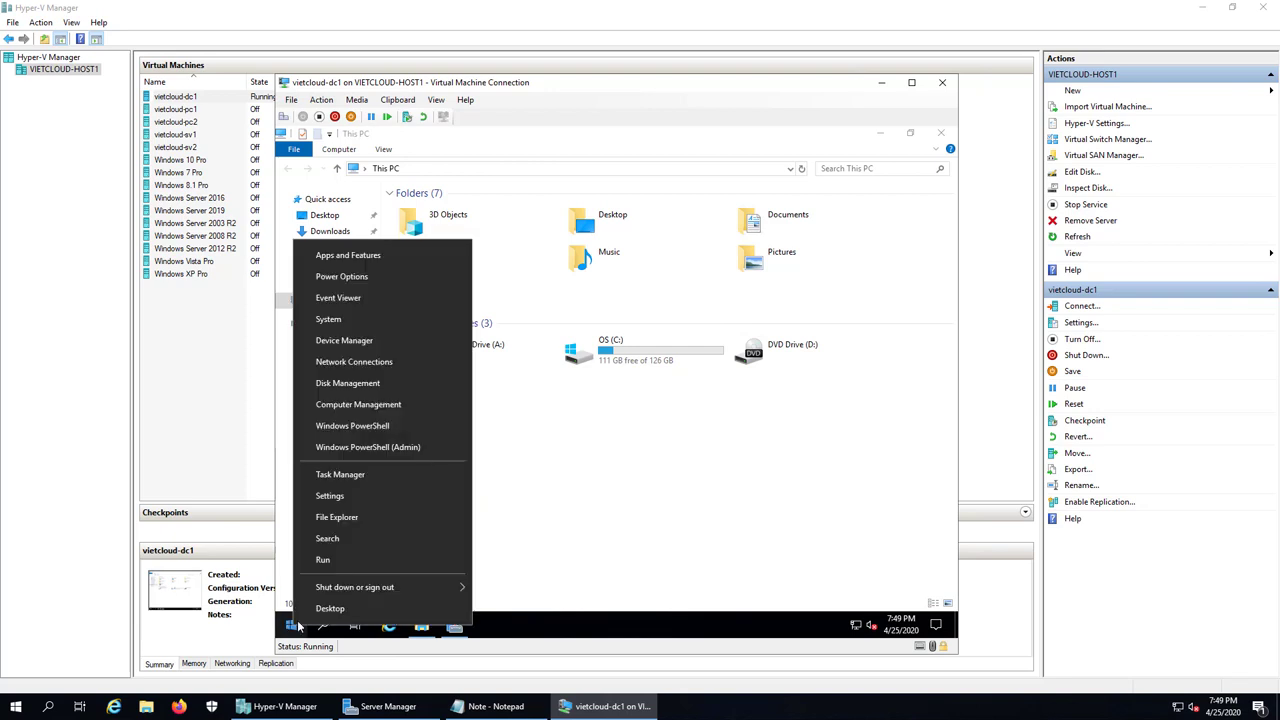
Step: In maximized Disk Management, bring Disk 1 online and initialize it as MBR
{"action": "left_click", "coordinate": [376, 388]}
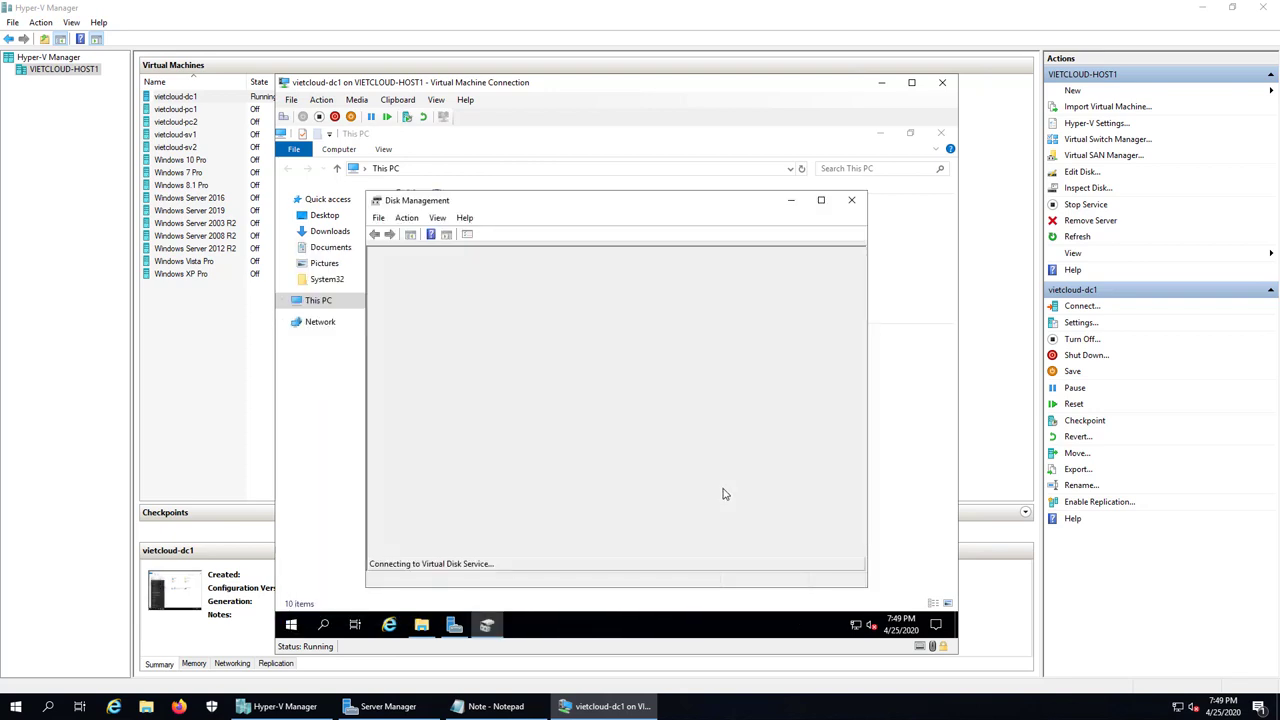
{"action": "left_click", "coordinate": [826, 204]}
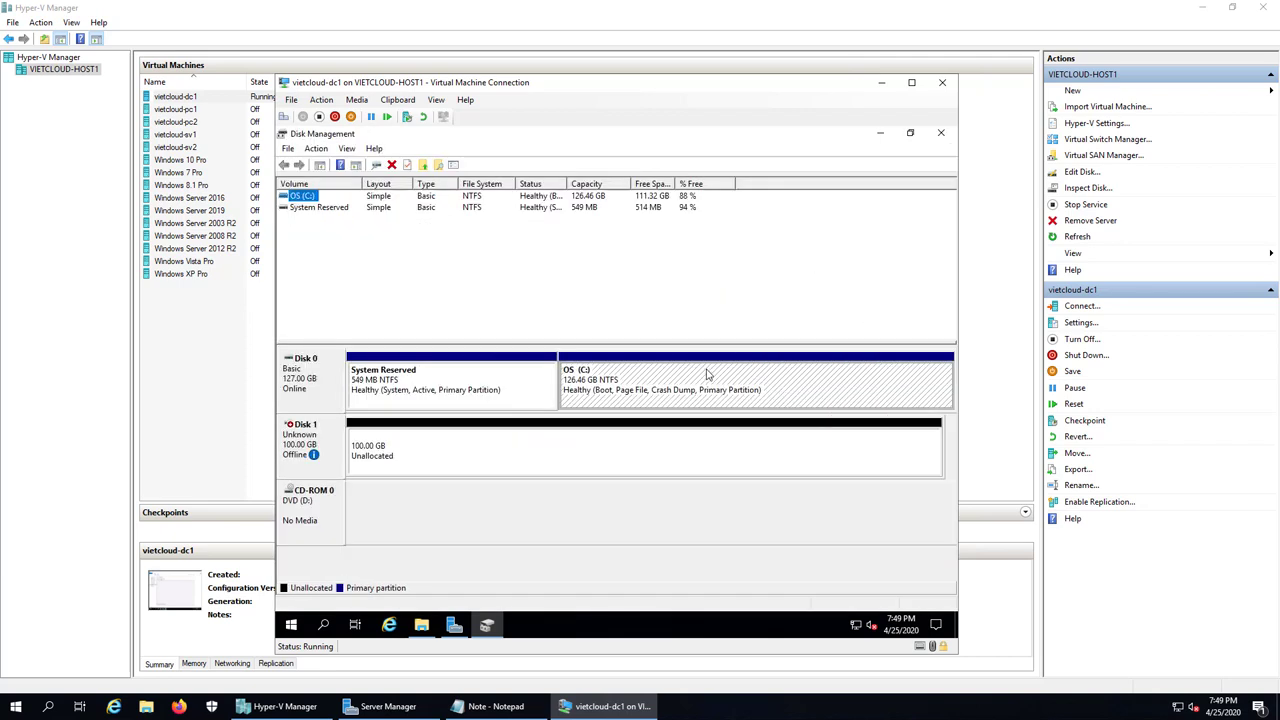
{"action": "left_click", "coordinate": [402, 460]}
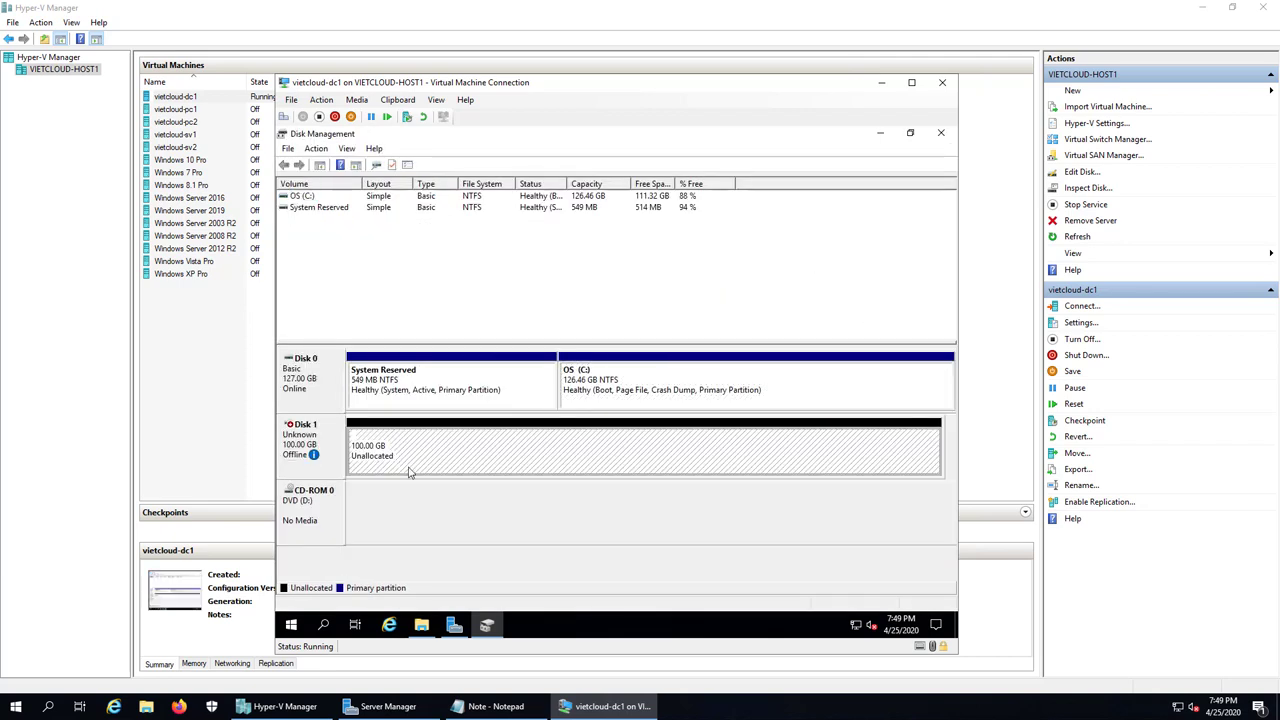
{"action": "right_click", "coordinate": [298, 465]}
{"action": "left_click", "coordinate": [340, 477]}
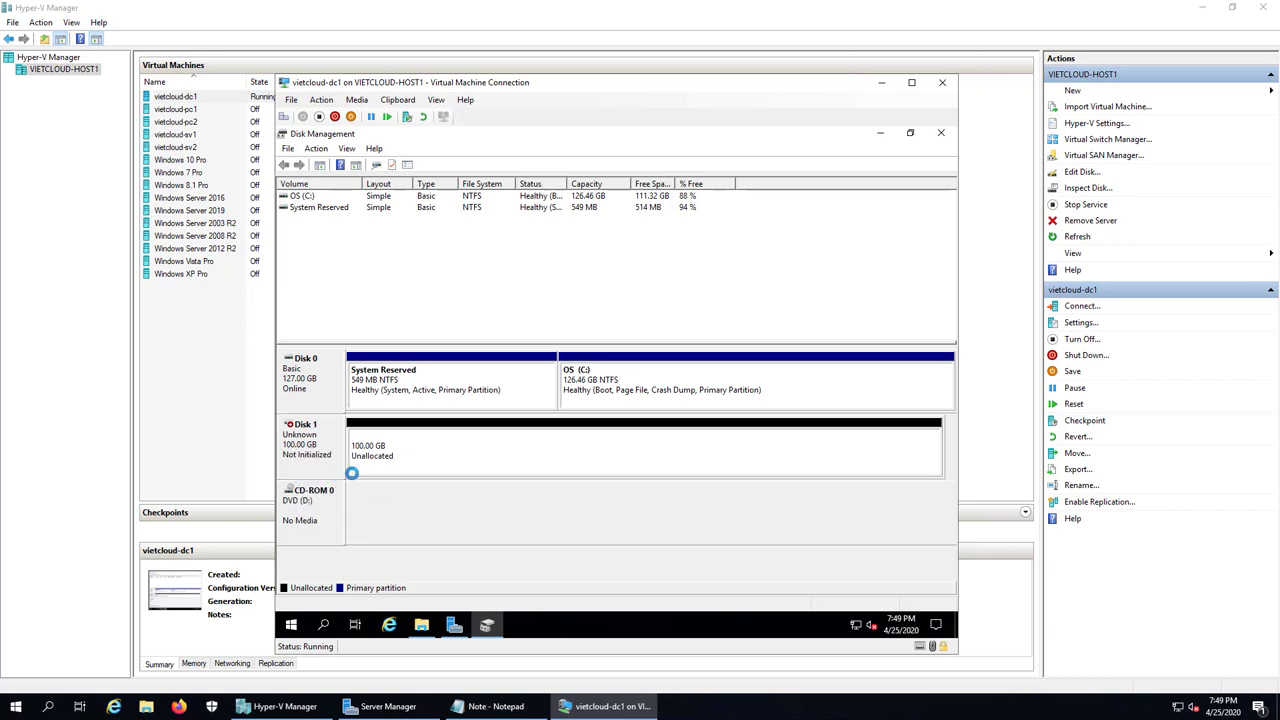
{"action": "right_click", "coordinate": [328, 461]}
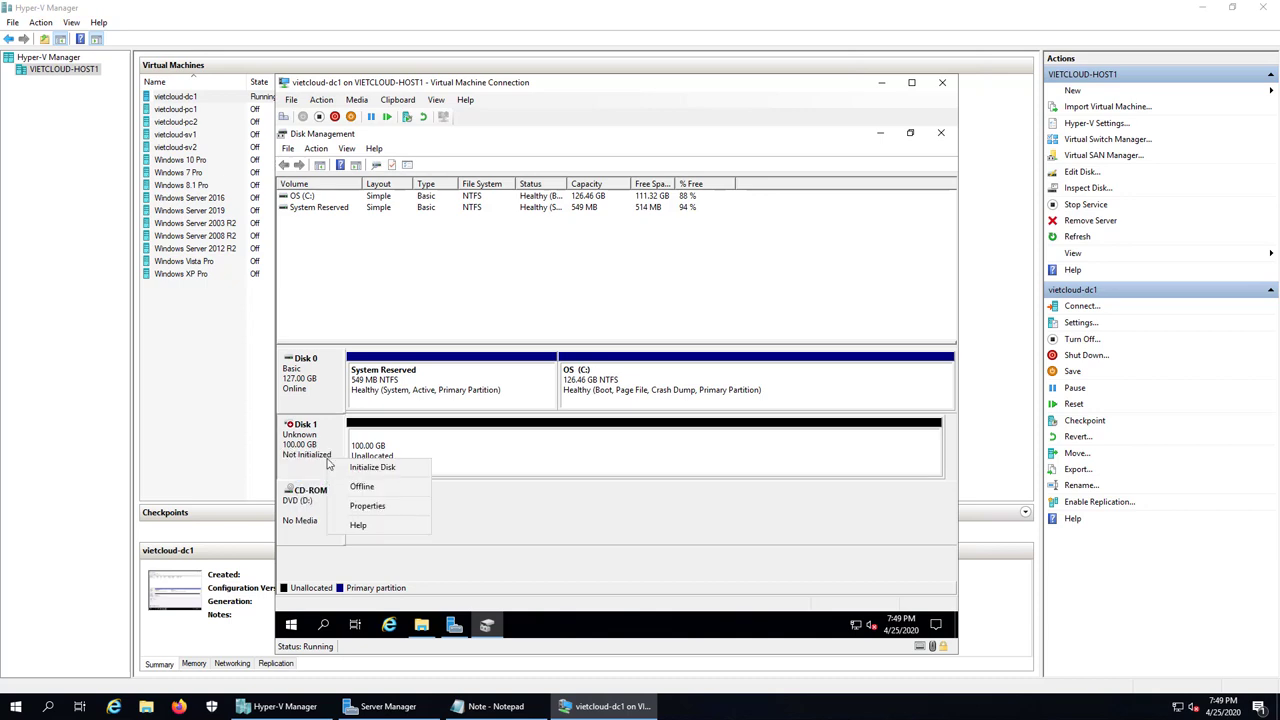
{"action": "left_click", "coordinate": [407, 470]}
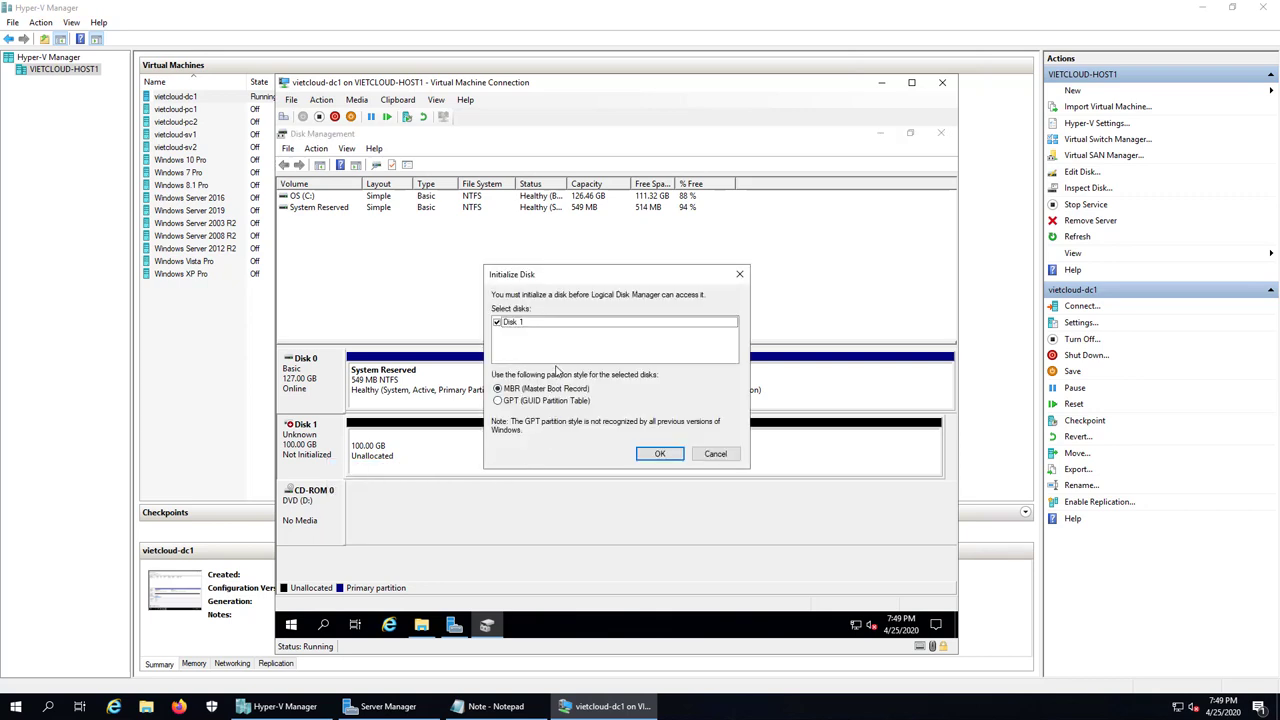
{"action": "left_click", "coordinate": [660, 454]}
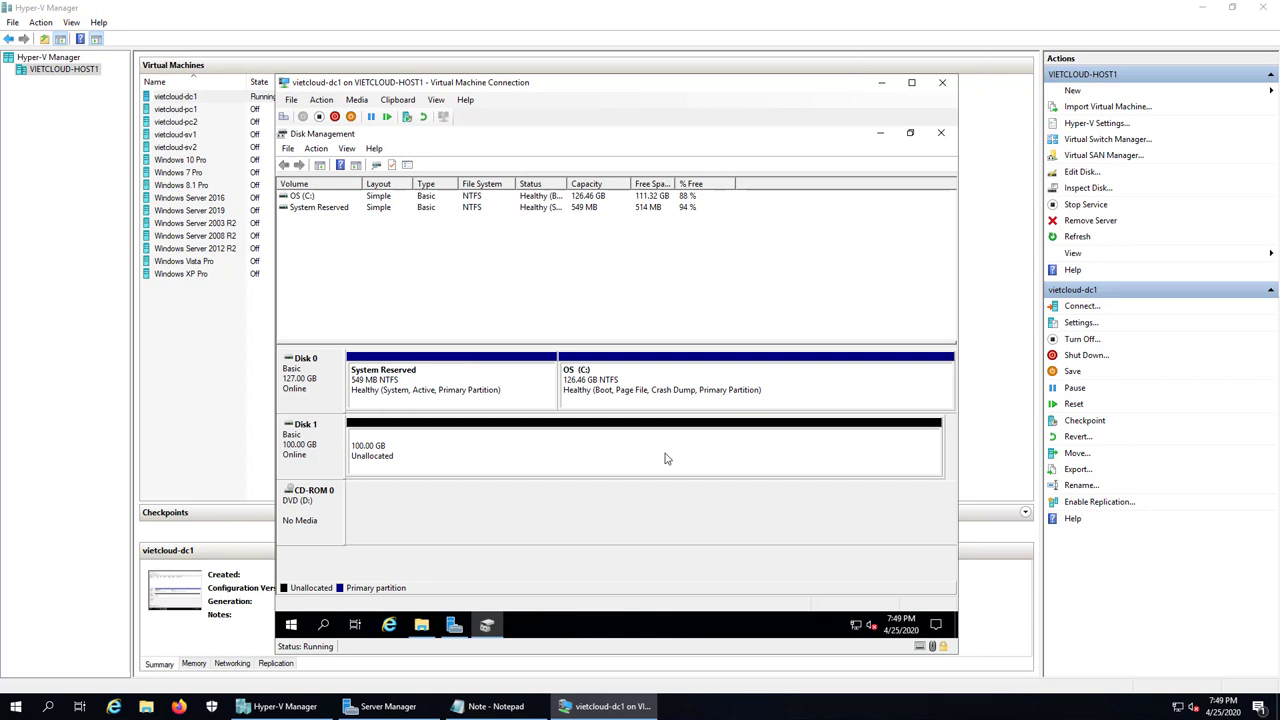
Step: Create a 102397 MB NTFS simple volume on Disk 1 as drive E:, labelled DATA
{"action": "right_click", "coordinate": [666, 458]}
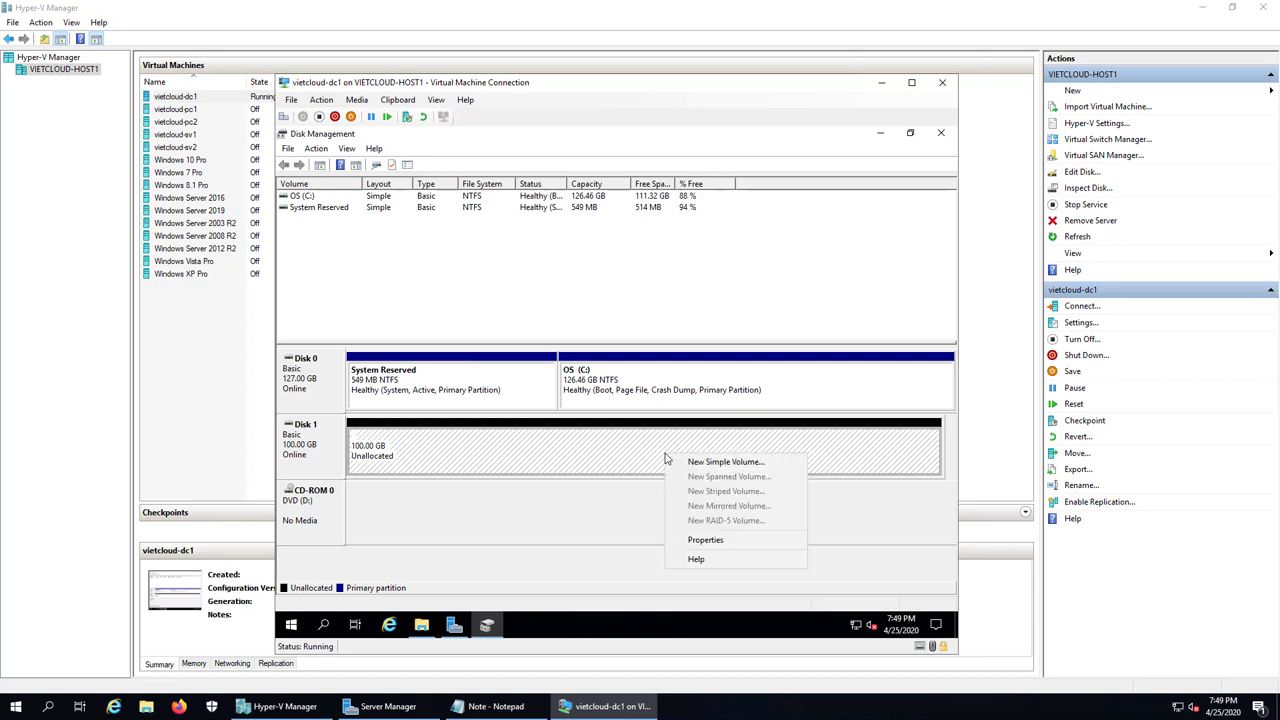
{"action": "left_click", "coordinate": [698, 463]}
{"action": "left_click", "coordinate": [535, 436]}
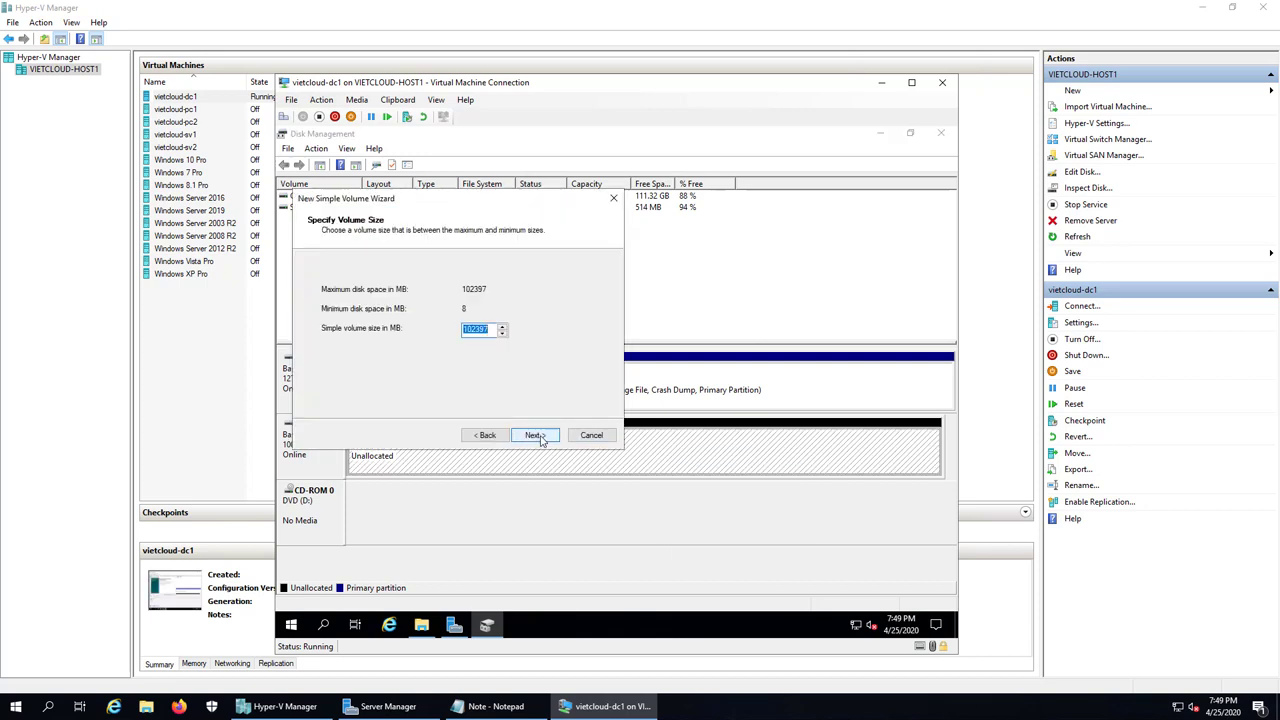
{"action": "left_click", "coordinate": [535, 436]}
{"action": "left_click", "coordinate": [537, 437]}
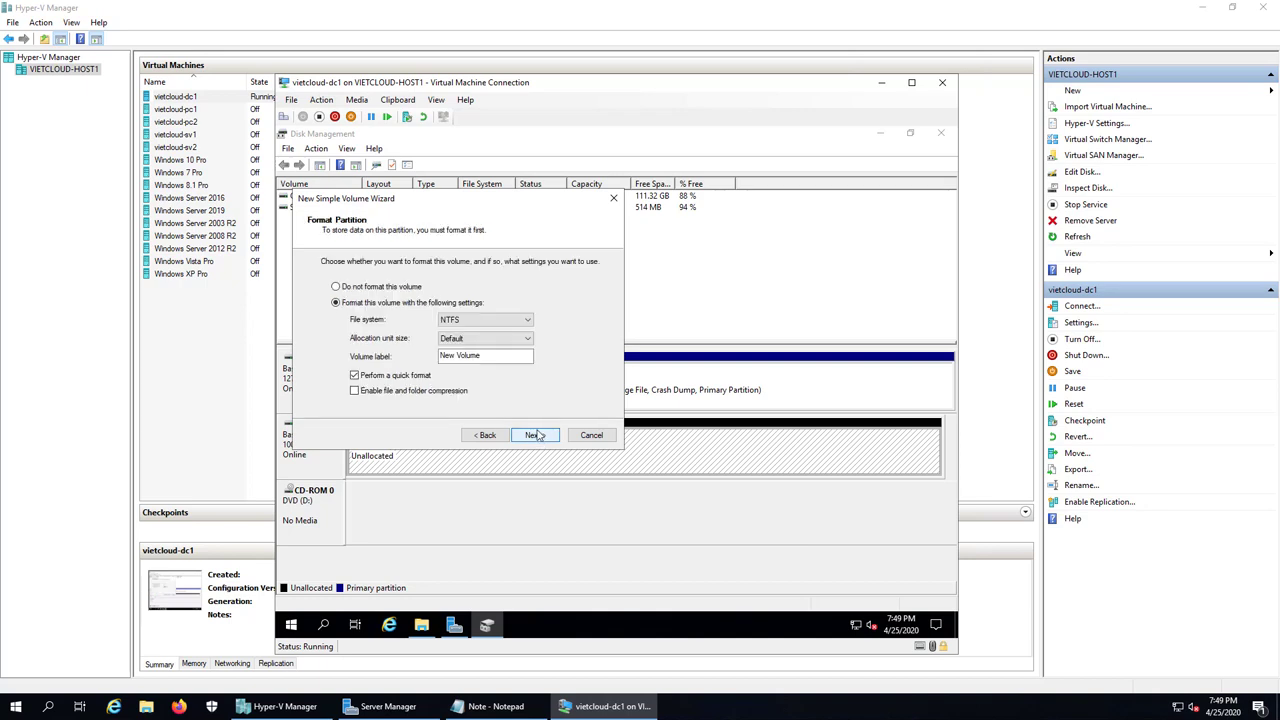
{"action": "left_click_drag", "start_coordinate": [490, 356], "coordinate": [367, 358]}
{"action": "type", "text": "DATA"}
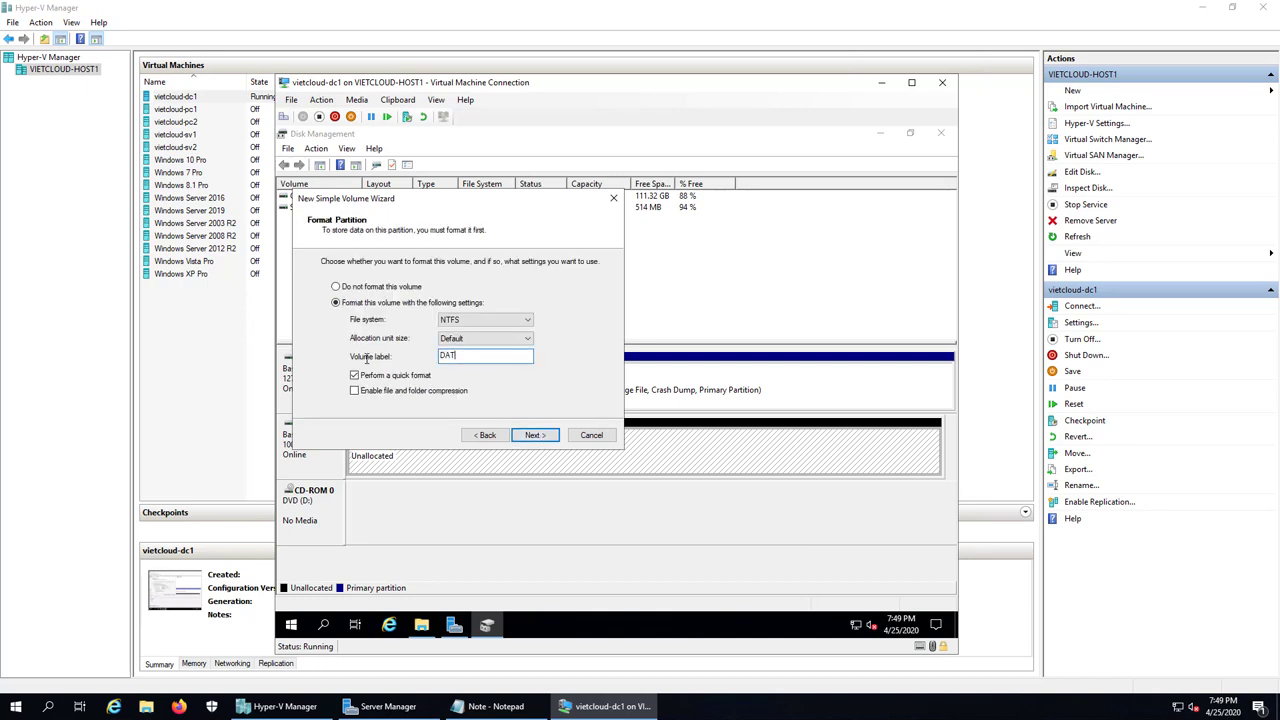
{"action": "left_click", "coordinate": [535, 436]}
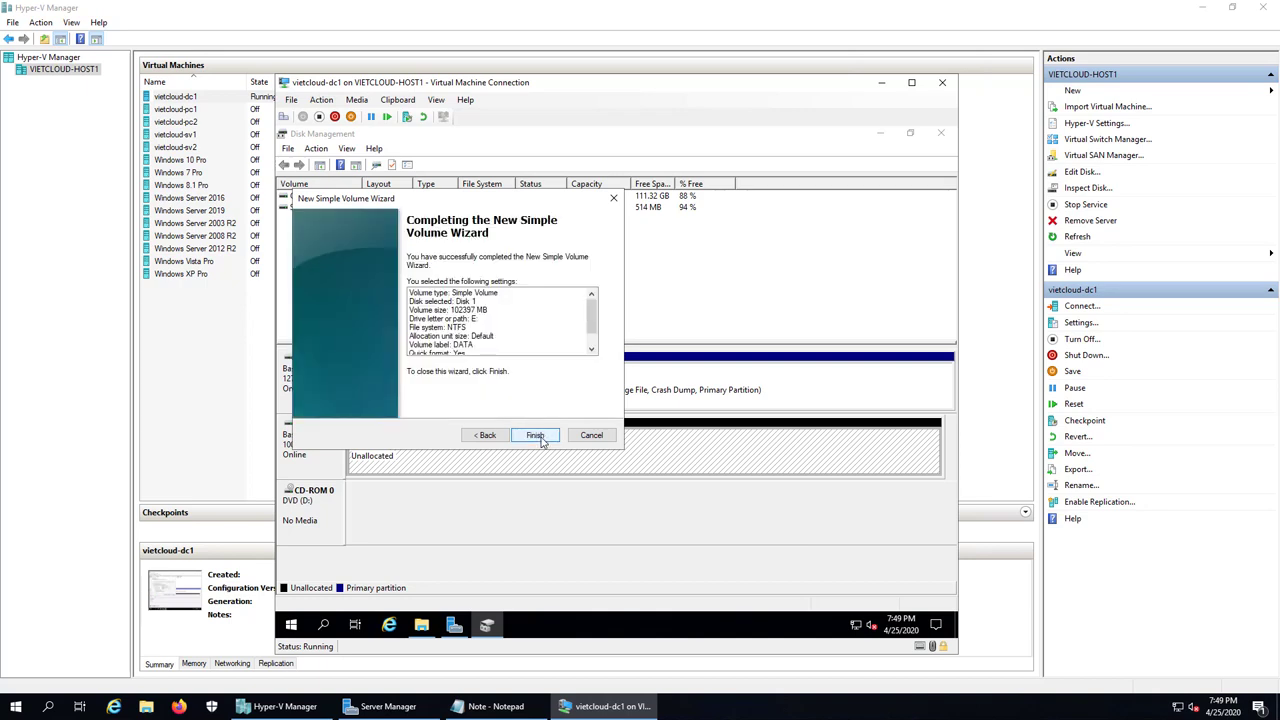
{"action": "left_click", "coordinate": [535, 436]}
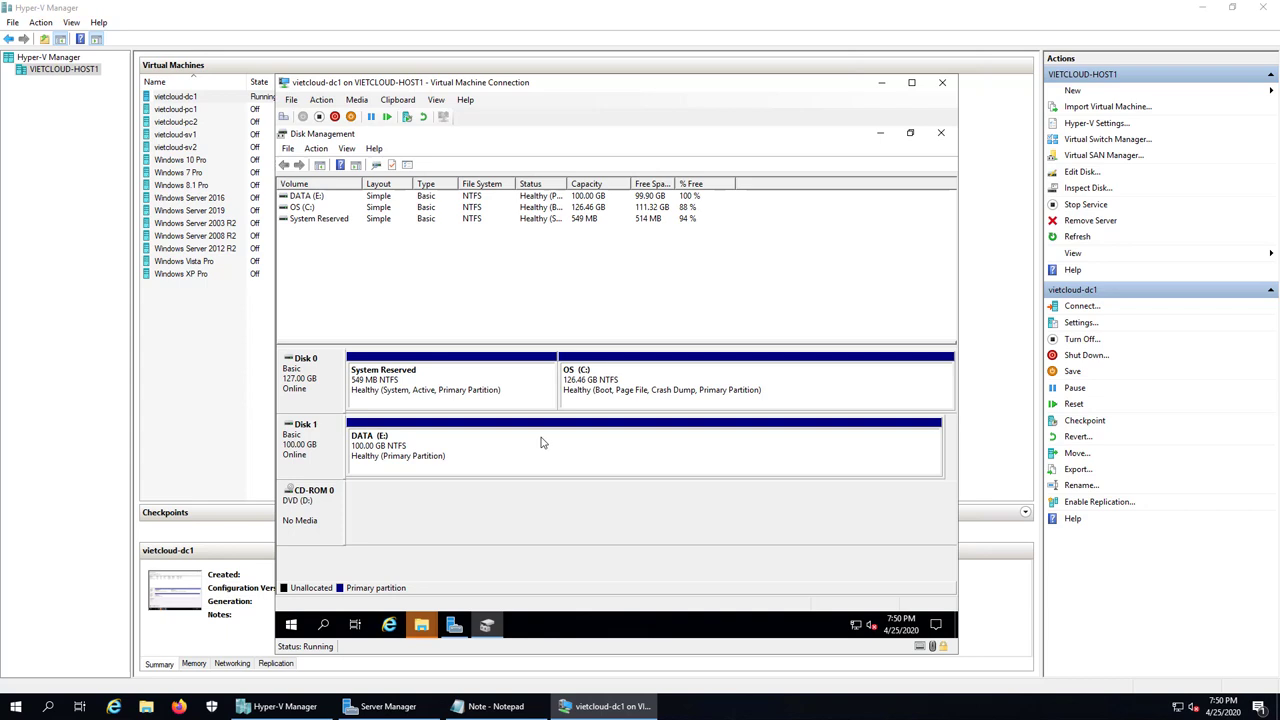
Step: Close Disk Management, dismiss the format prompt, and verify DATA (E:) is empty
{"action": "left_click", "coordinate": [940, 133]}
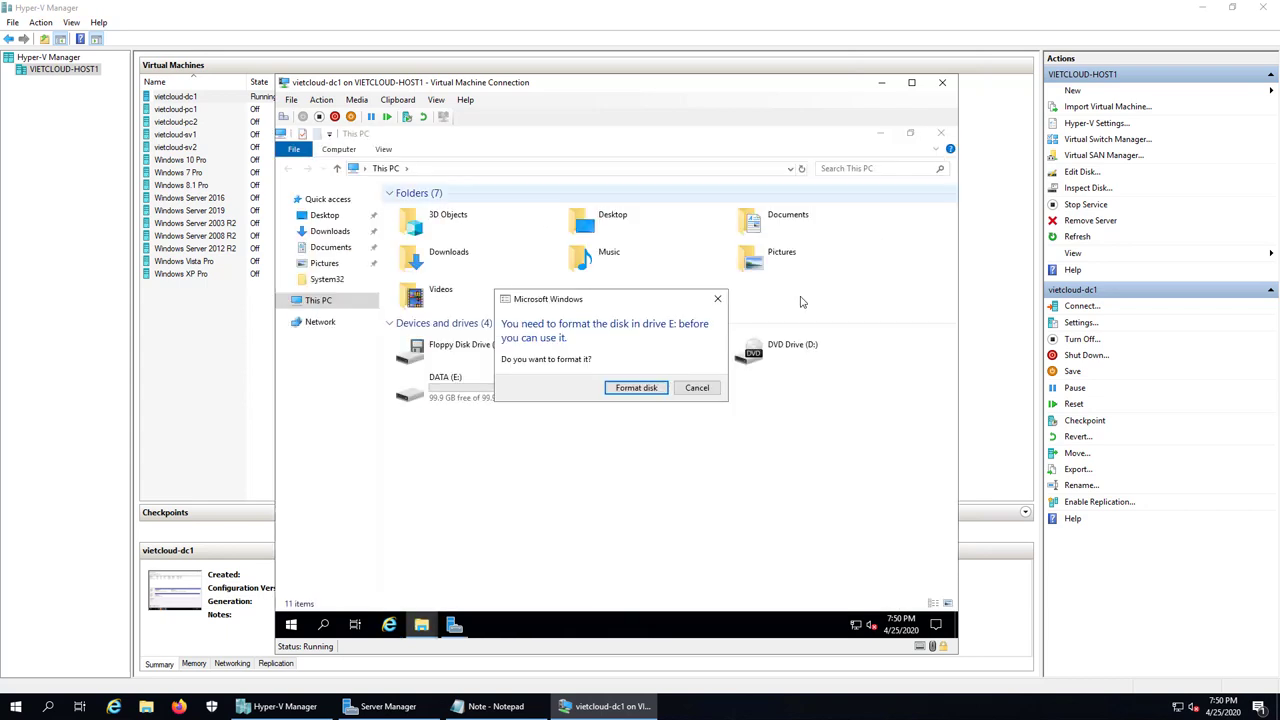
{"action": "left_click", "coordinate": [697, 387]}
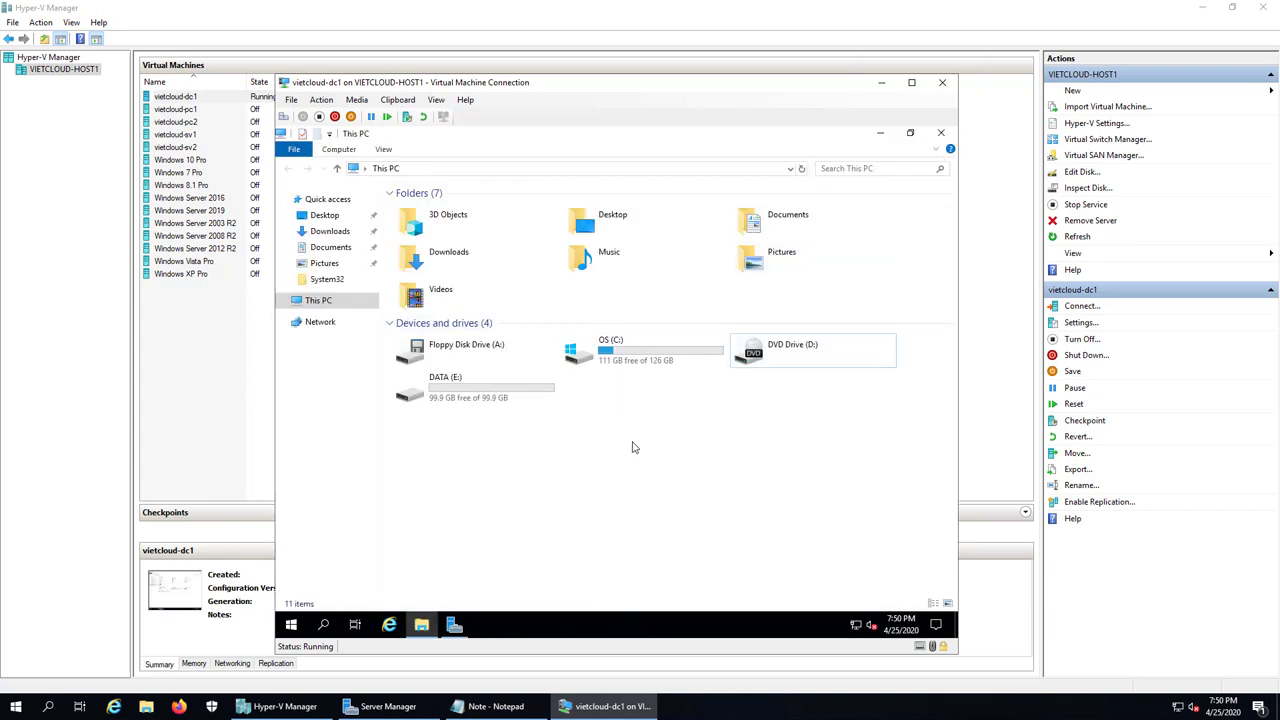
{"action": "double_click", "coordinate": [617, 345]}
{"action": "left_click", "coordinate": [287, 168]}
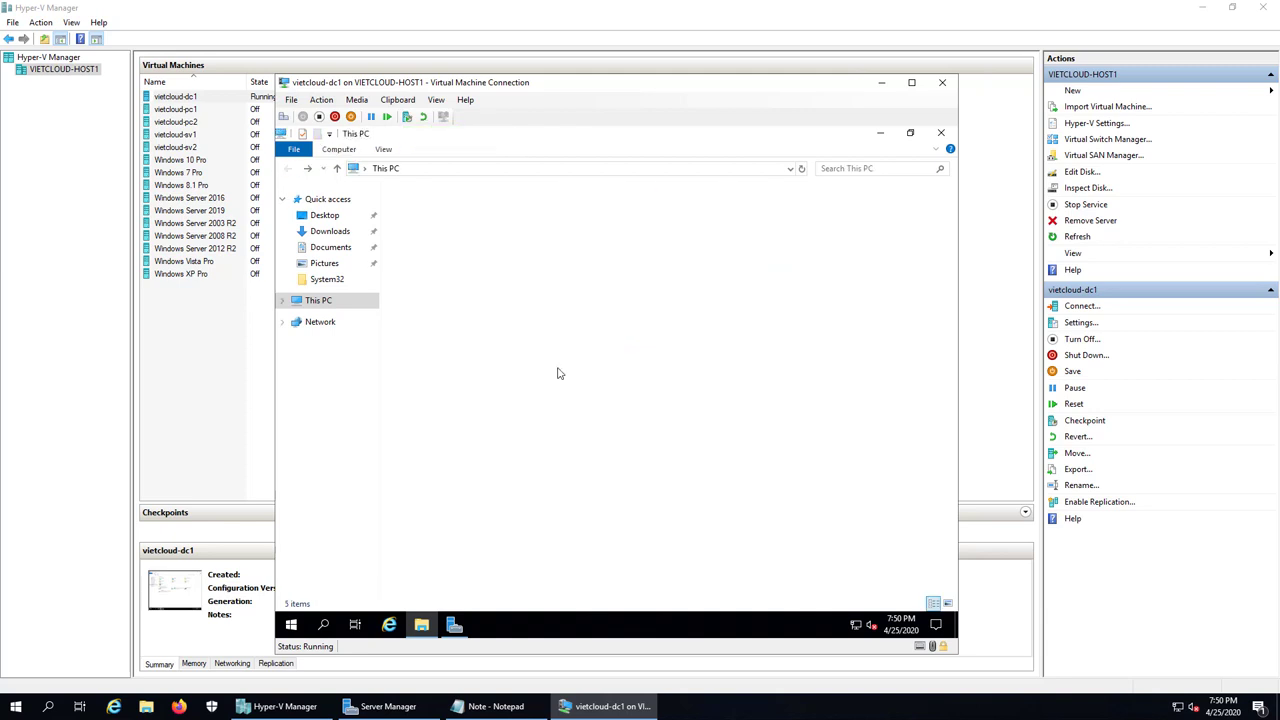
{"action": "double_click", "coordinate": [562, 366]}
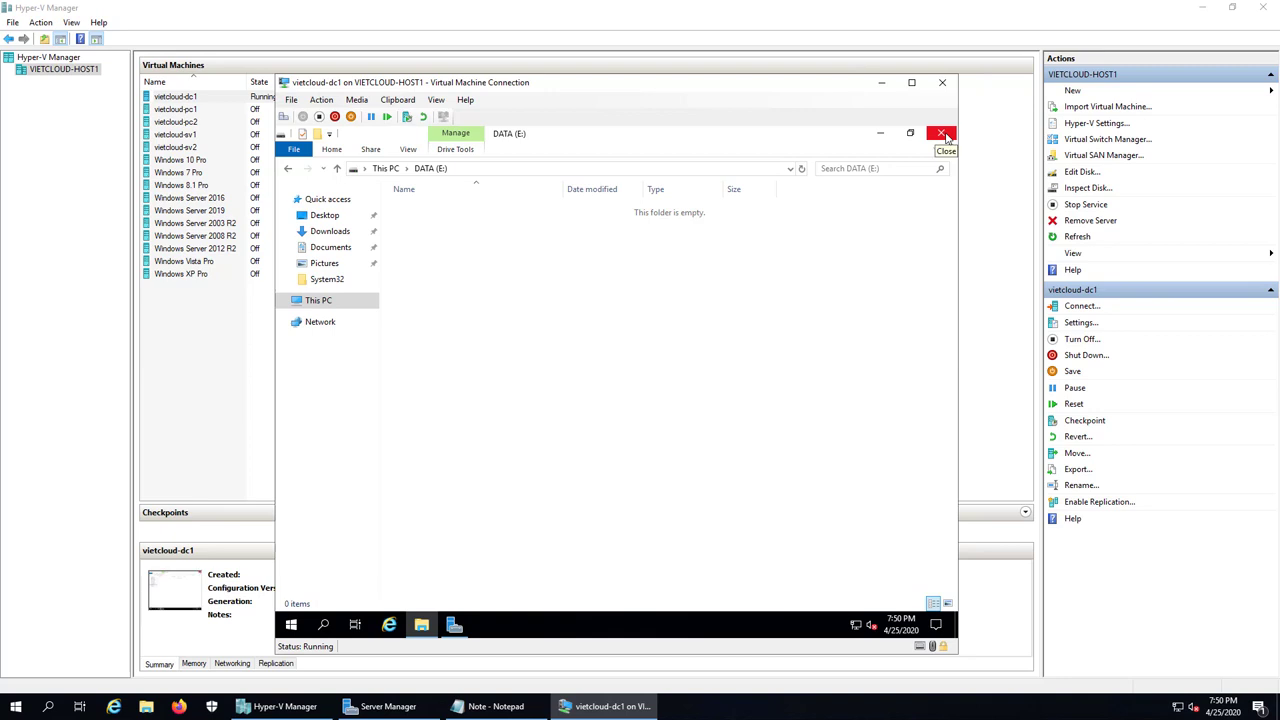
{"action": "left_click", "coordinate": [942, 134]}
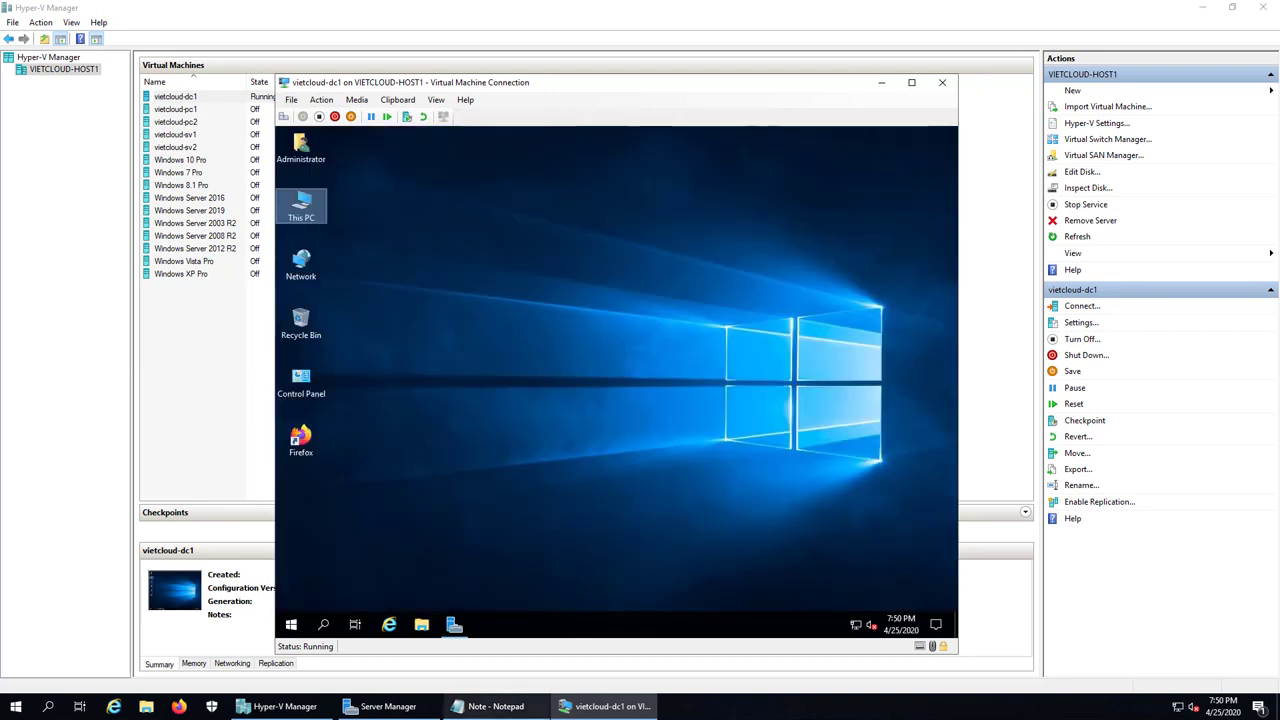
Step: Read the Note's first task, then open Server Manager maximized inside the VM
{"action": "left_click", "coordinate": [490, 706]}
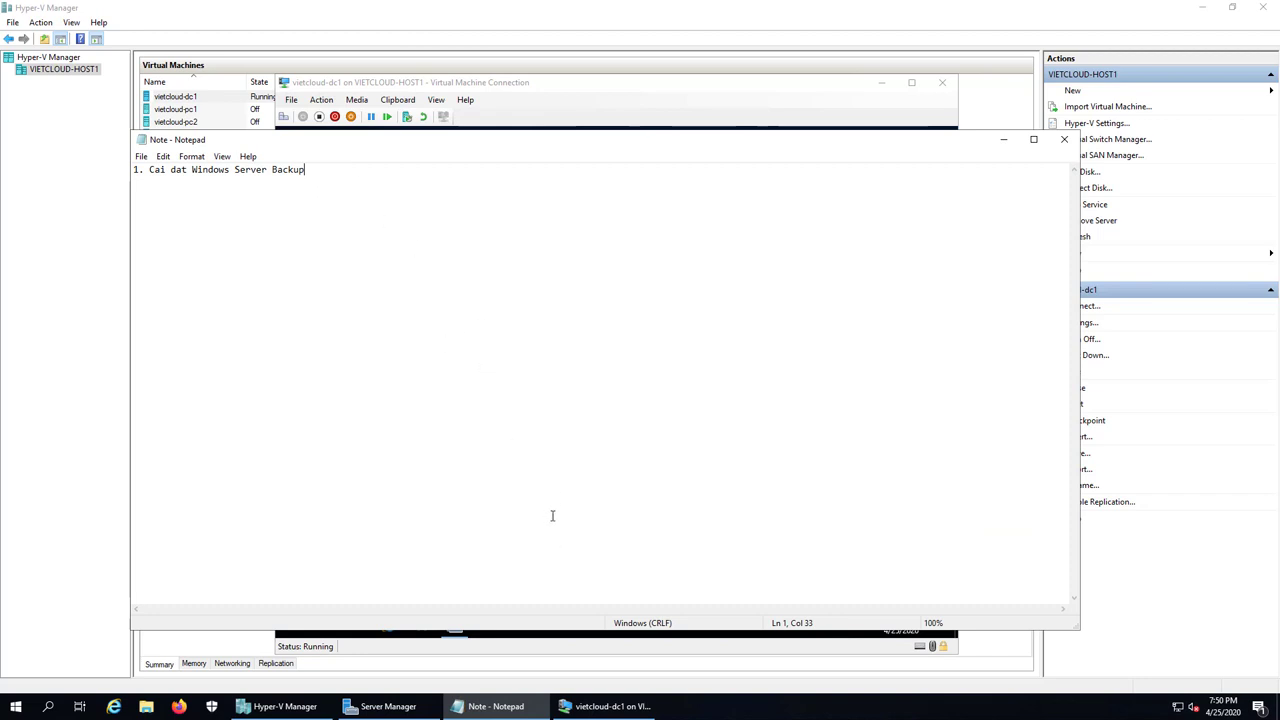
{"action": "key", "text": "alt+Tab"}
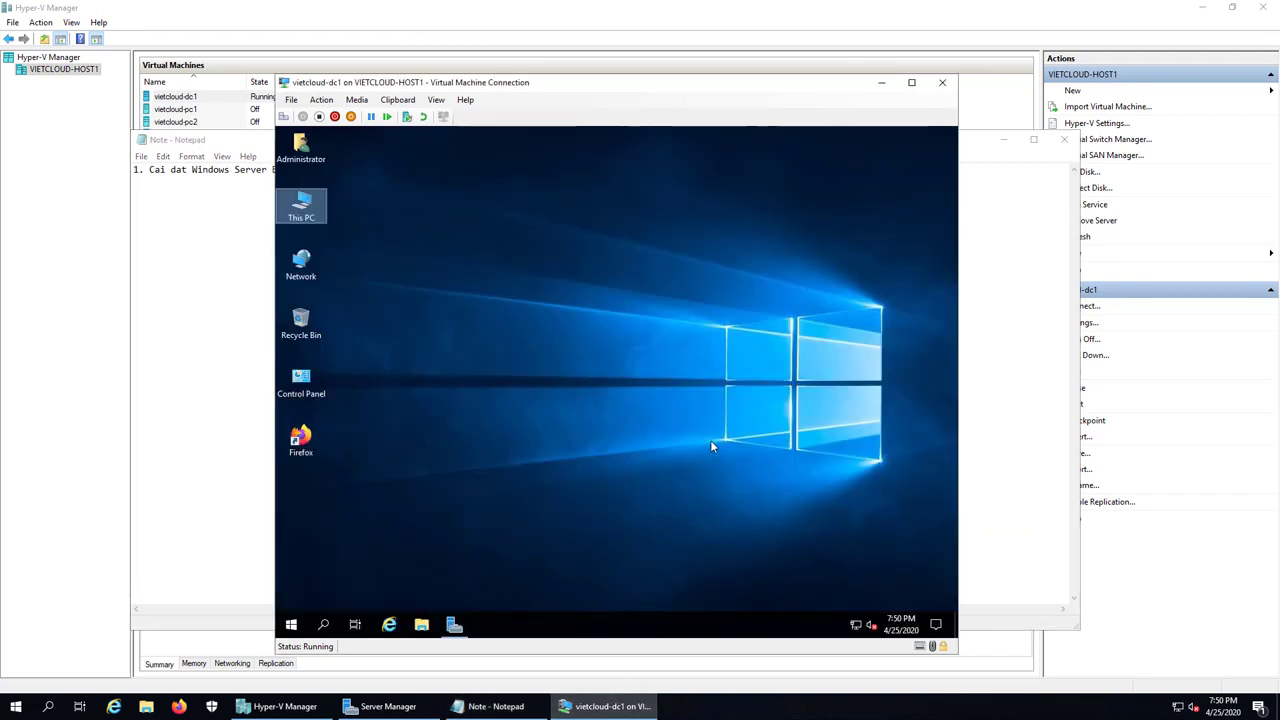
{"action": "left_click", "coordinate": [455, 623]}
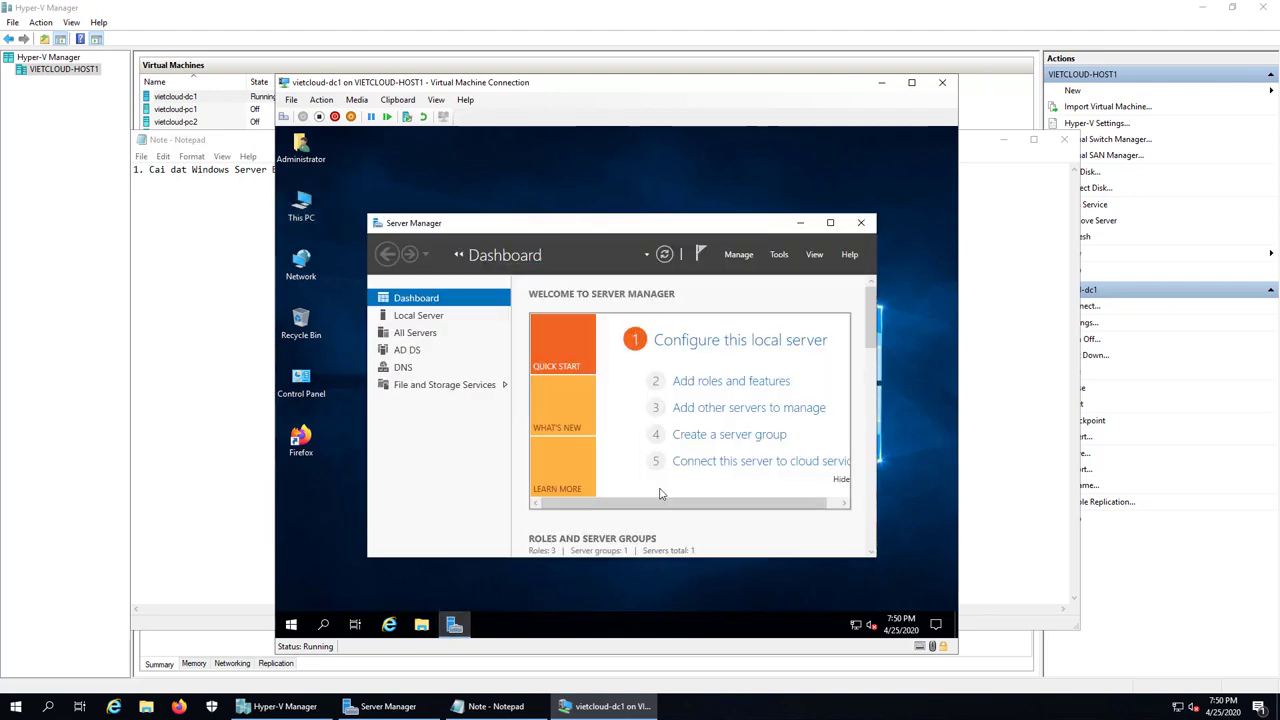
{"action": "left_click", "coordinate": [829, 222]}
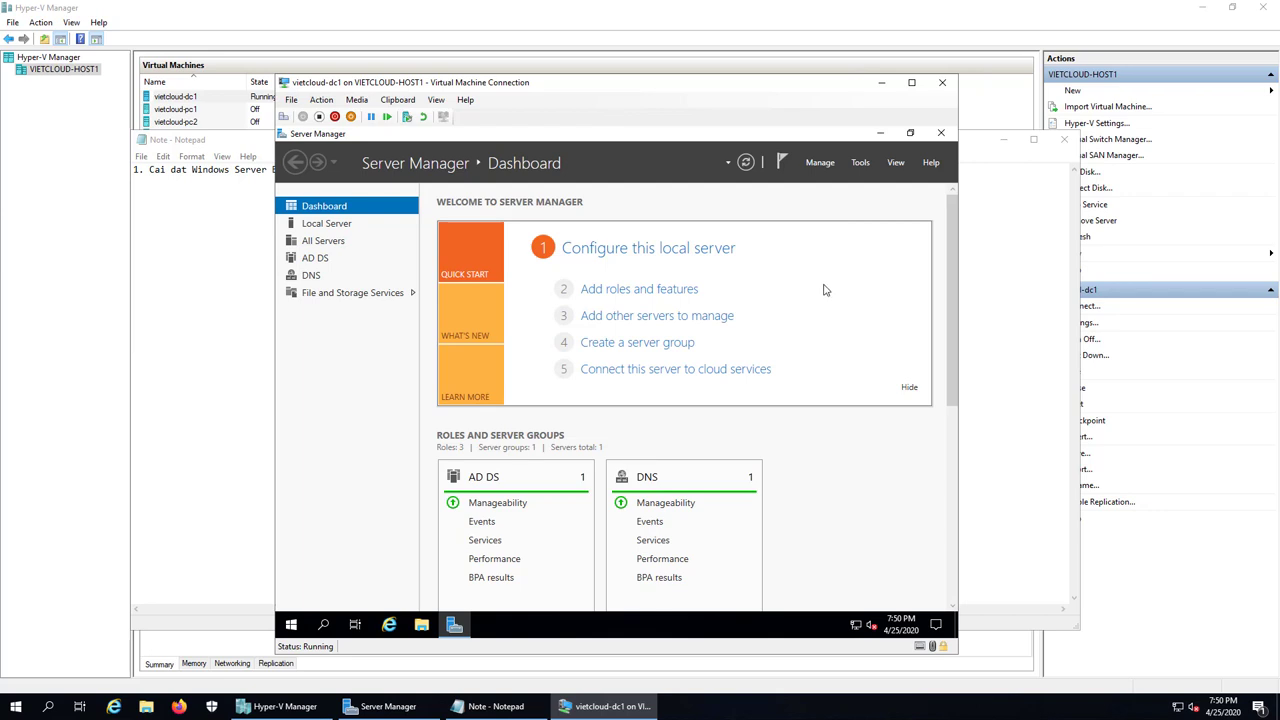
Step: Start Add Roles and Features and advance with role-based defaults on dc1 to the Features page
{"action": "left_click", "coordinate": [817, 164]}
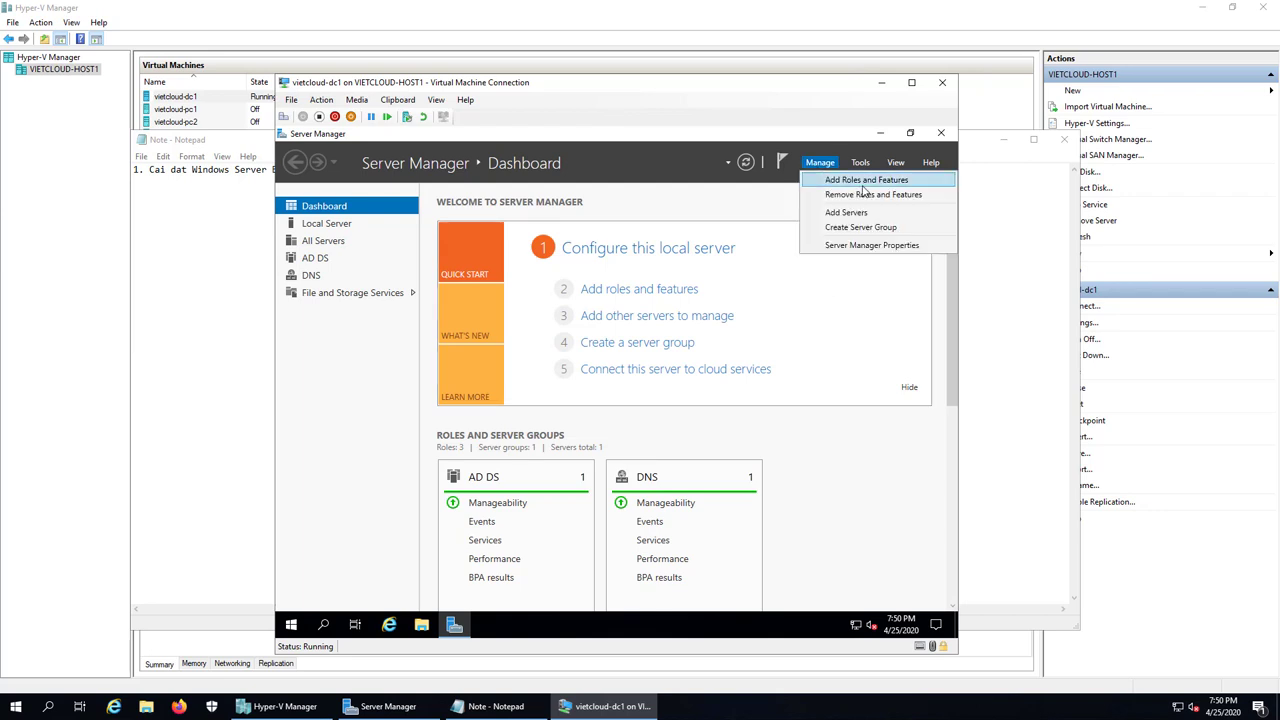
{"action": "left_click", "coordinate": [866, 181]}
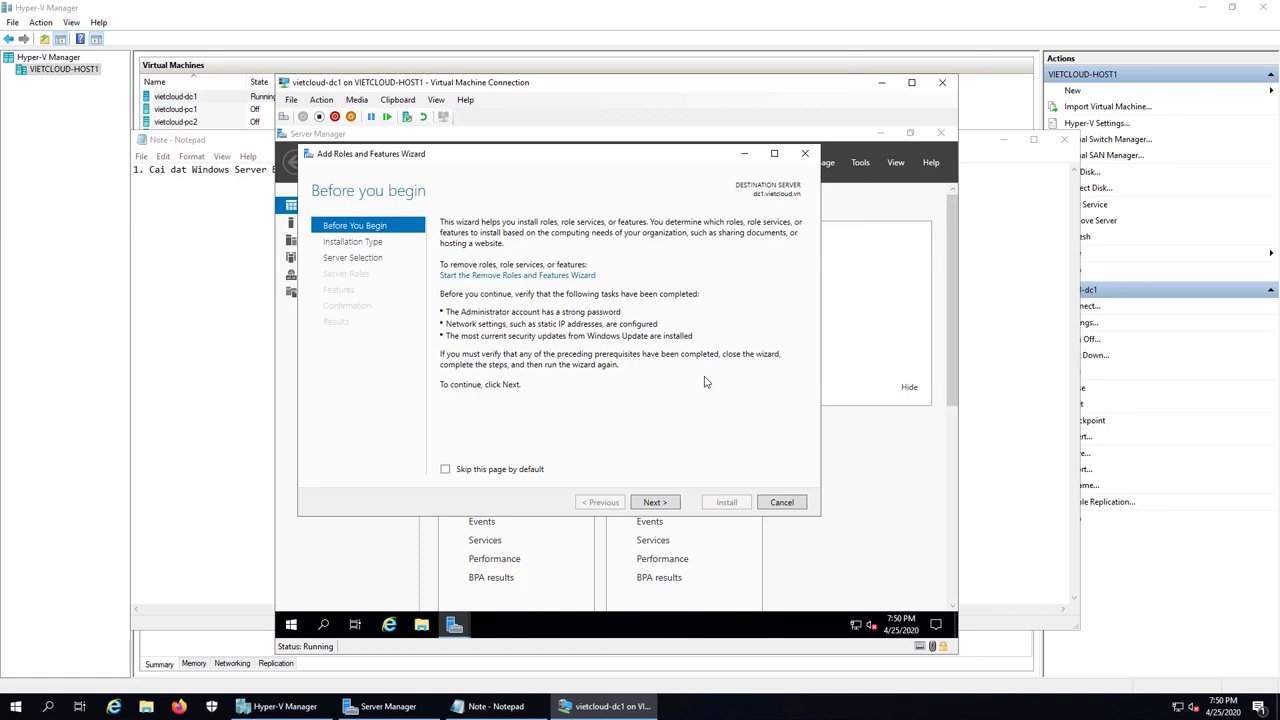
{"action": "left_click", "coordinate": [653, 503]}
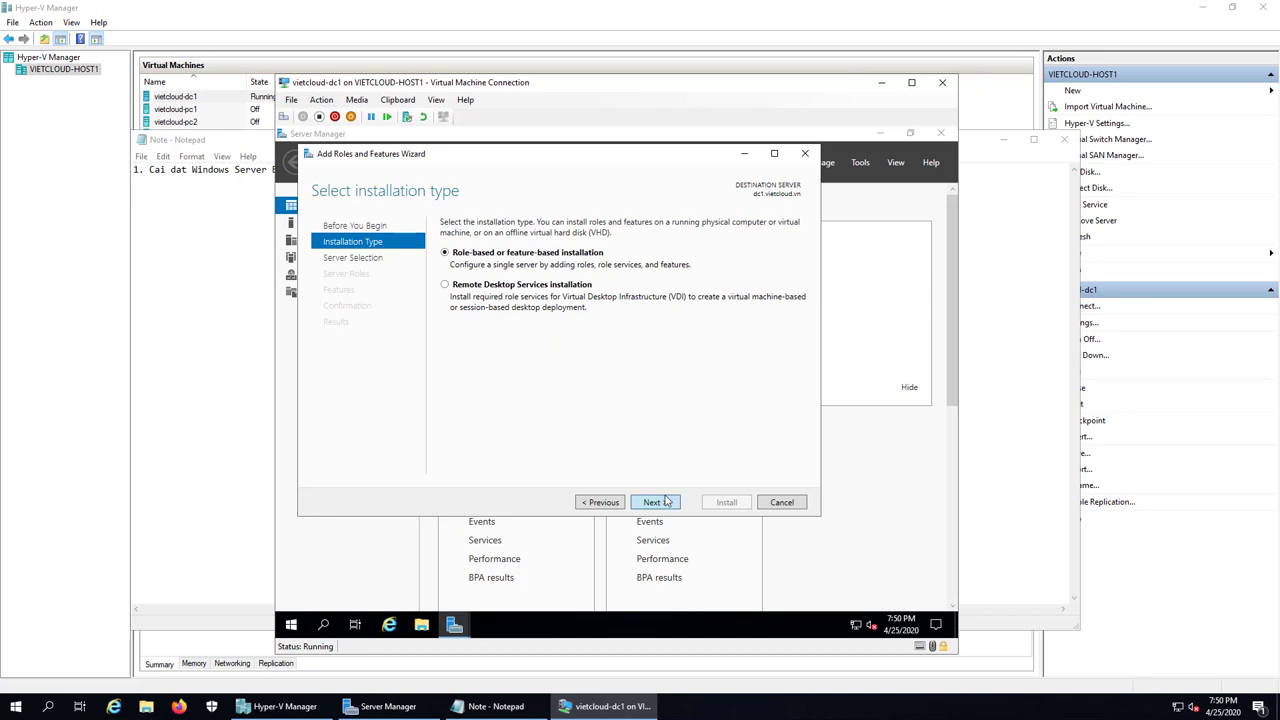
{"action": "left_click", "coordinate": [666, 503]}
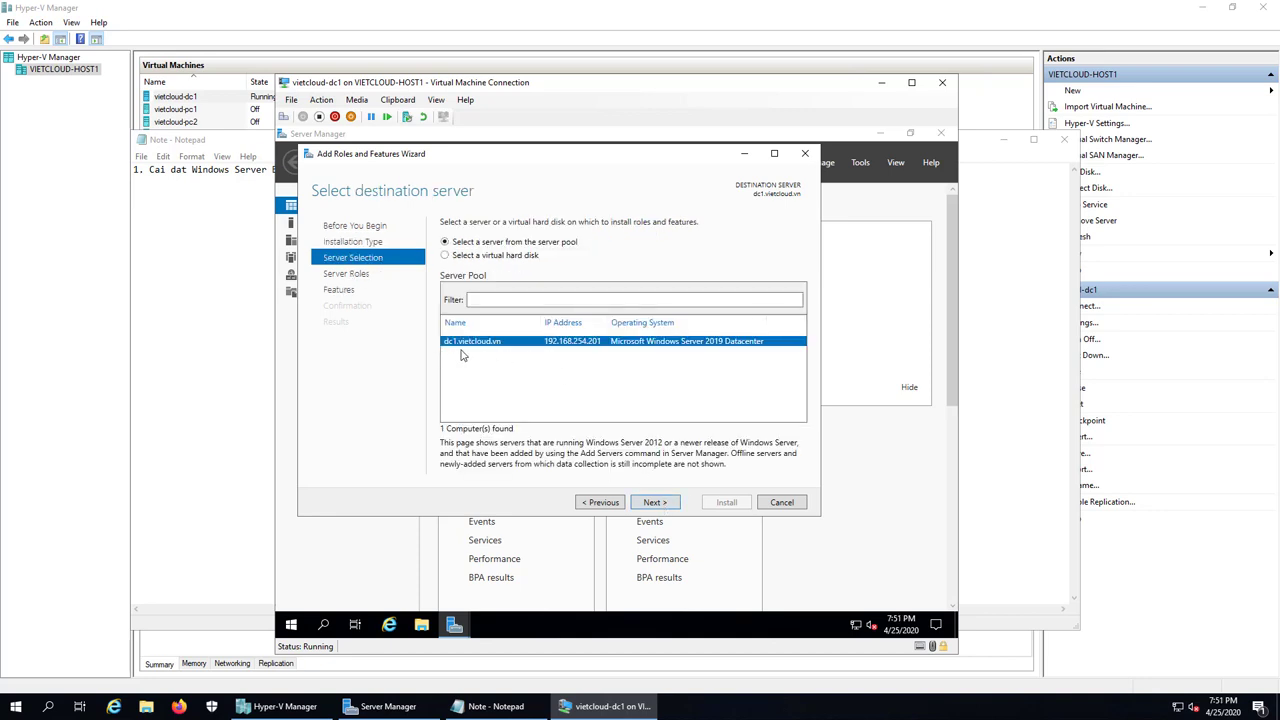
{"action": "left_click", "coordinate": [654, 502]}
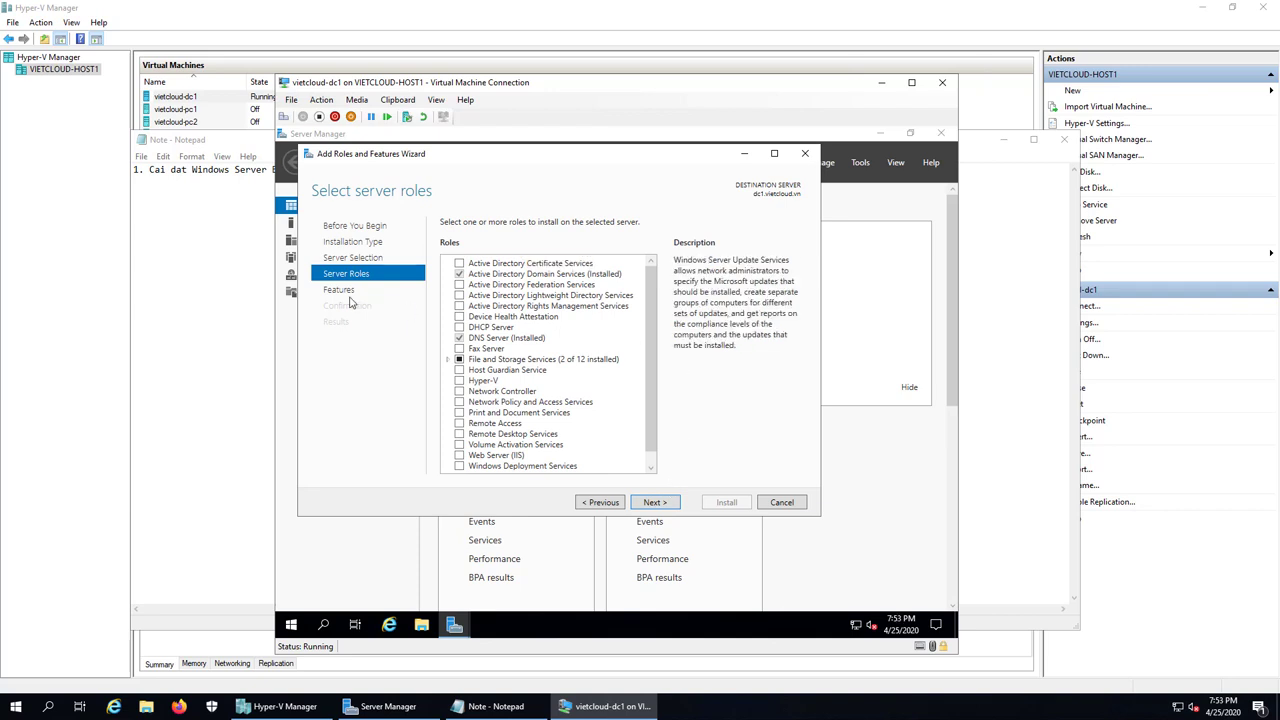
{"action": "left_click", "coordinate": [337, 291]}
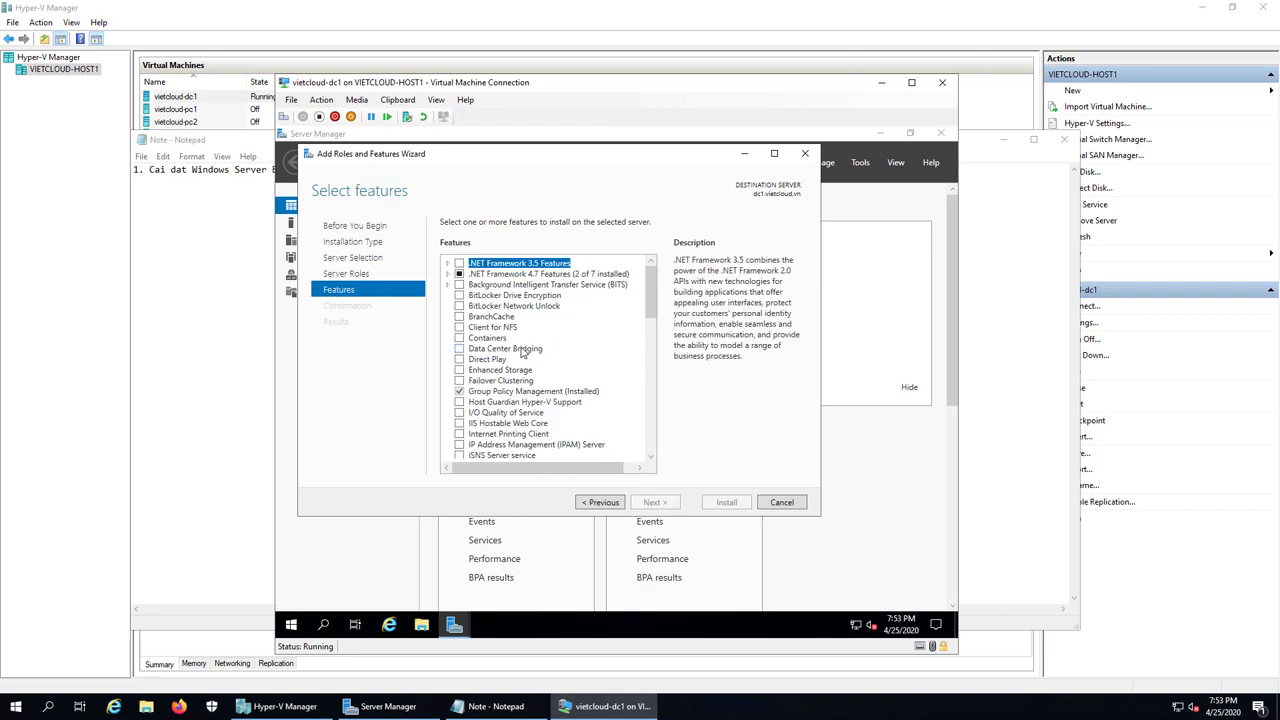
Step: Tick Windows Server Backup, install it, and close the finished wizard
{"action": "left_click_drag", "start_coordinate": [653, 308], "coordinate": [657, 428]}
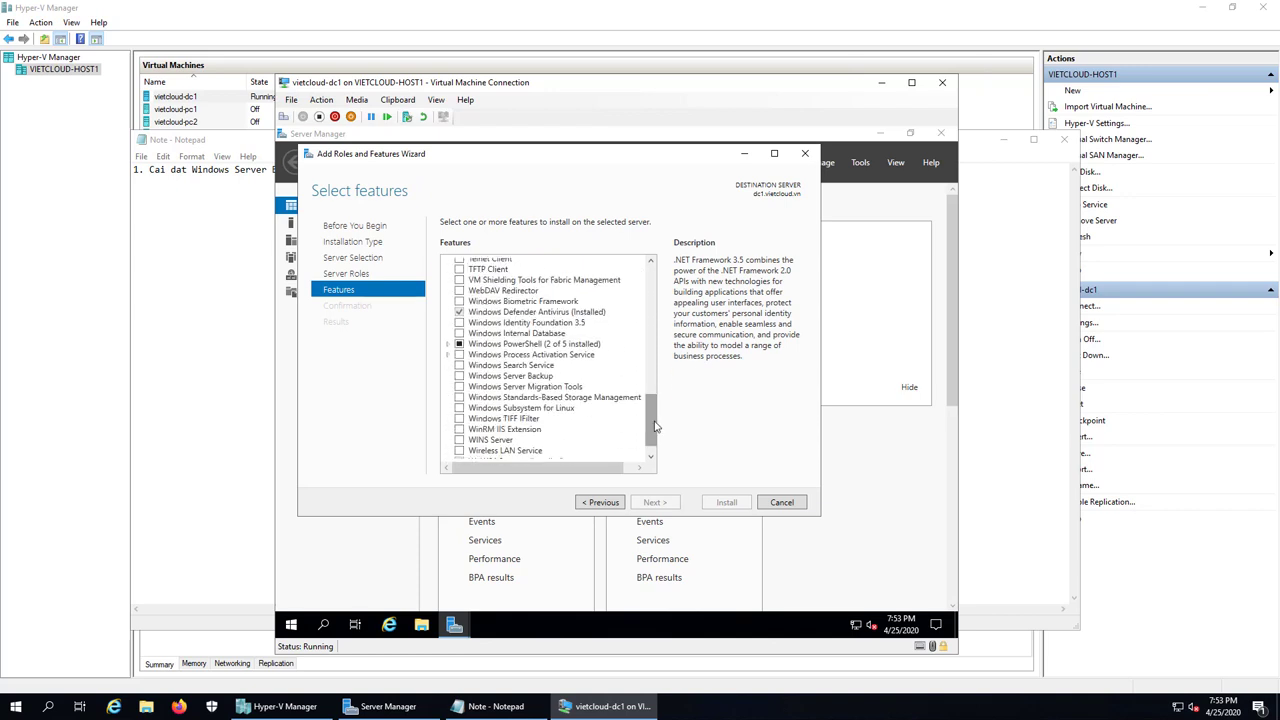
{"action": "left_click", "coordinate": [510, 376]}
{"action": "left_click", "coordinate": [459, 376]}
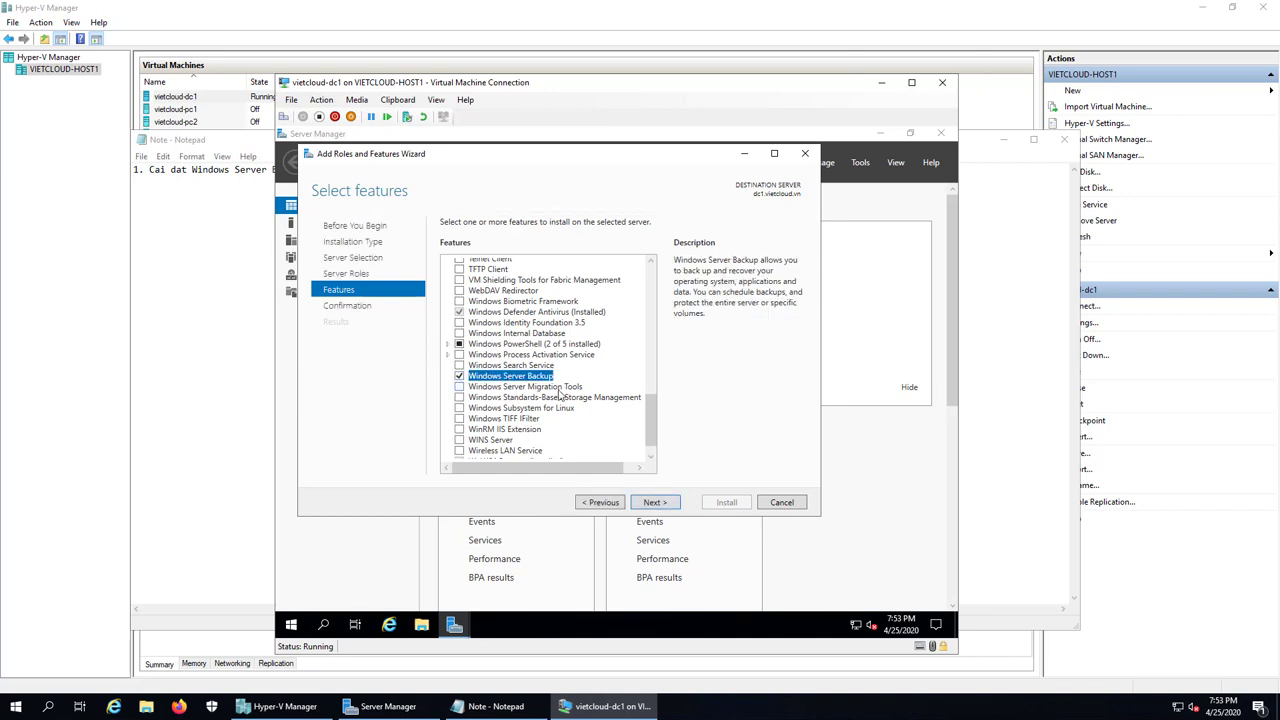
{"action": "left_click", "coordinate": [654, 503]}
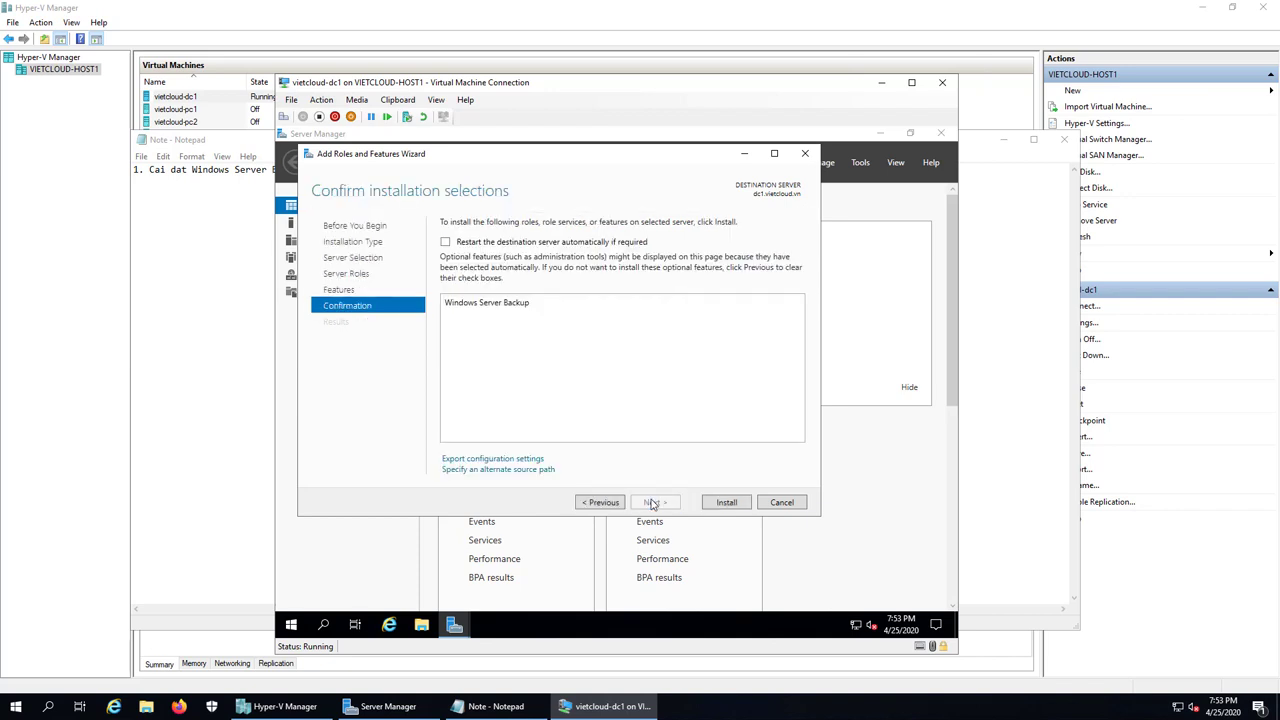
{"action": "left_click", "coordinate": [735, 511]}
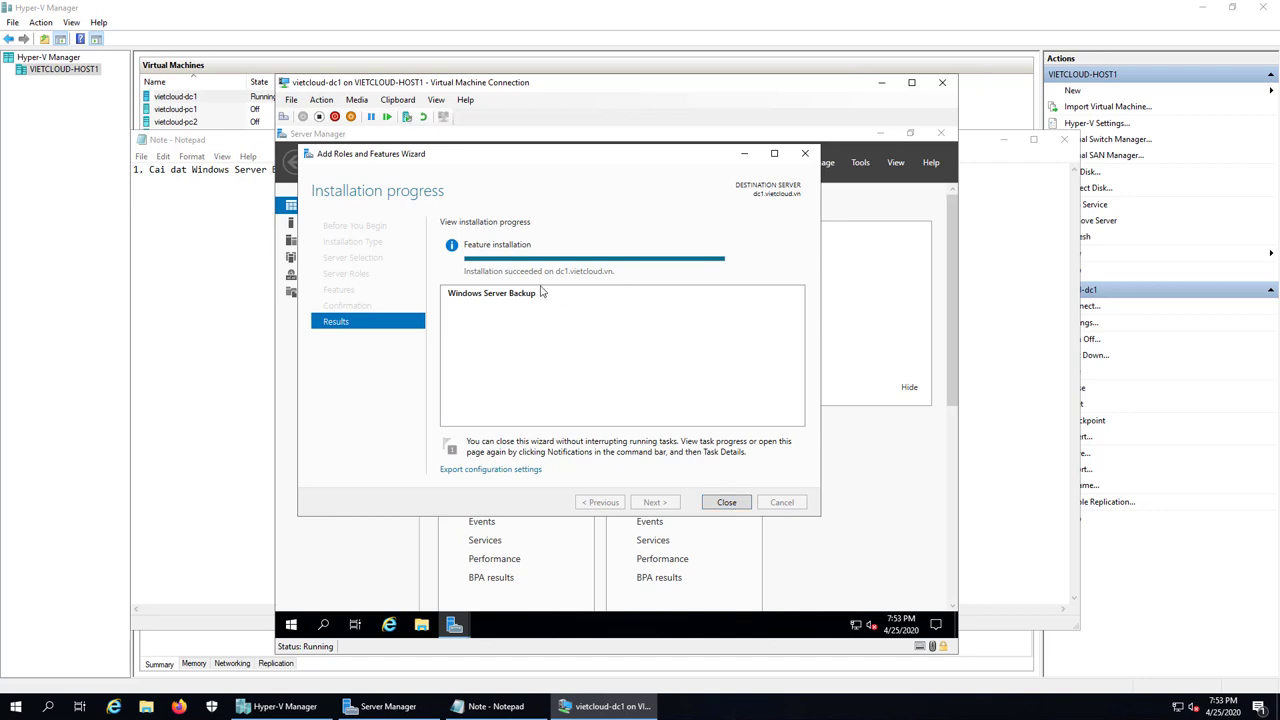
{"action": "left_click", "coordinate": [727, 502]}
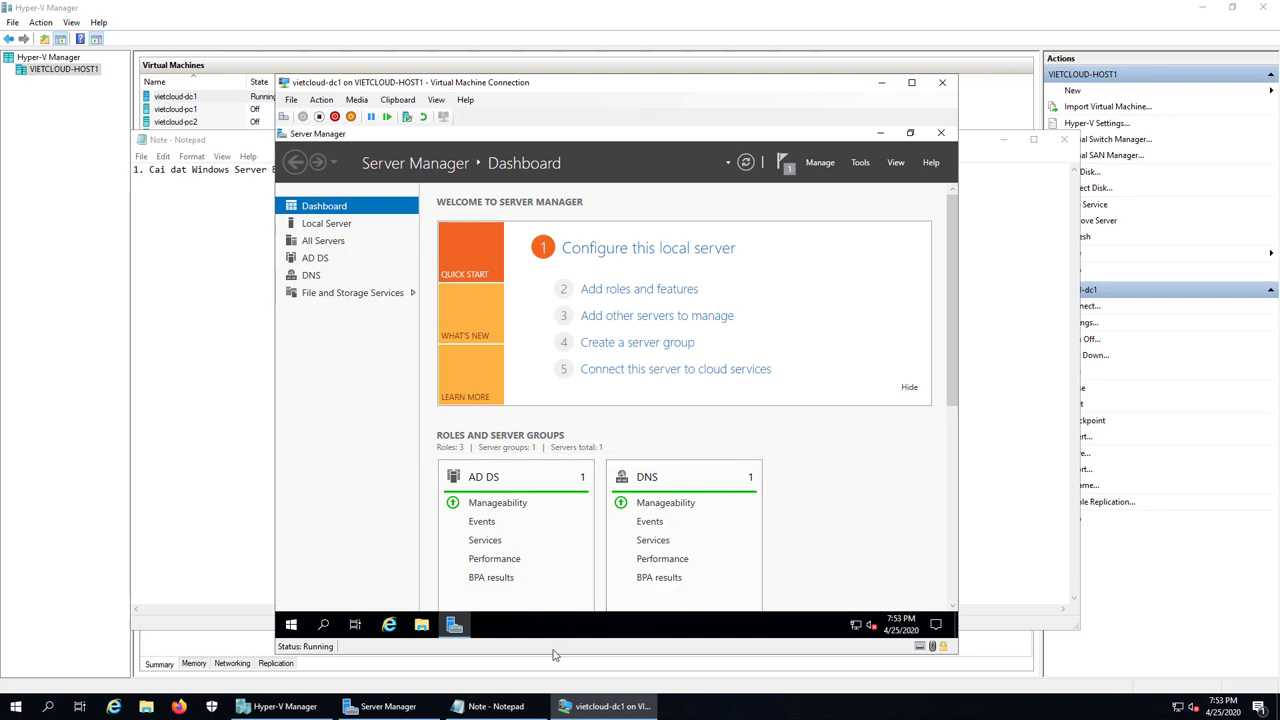
Step: Add the line '2. Thuc hien Backup Full Server' to the Notepad notes
{"action": "left_click", "coordinate": [495, 706]}
{"action": "key", "text": "Return"}
{"action": "key", "text": "Return"}
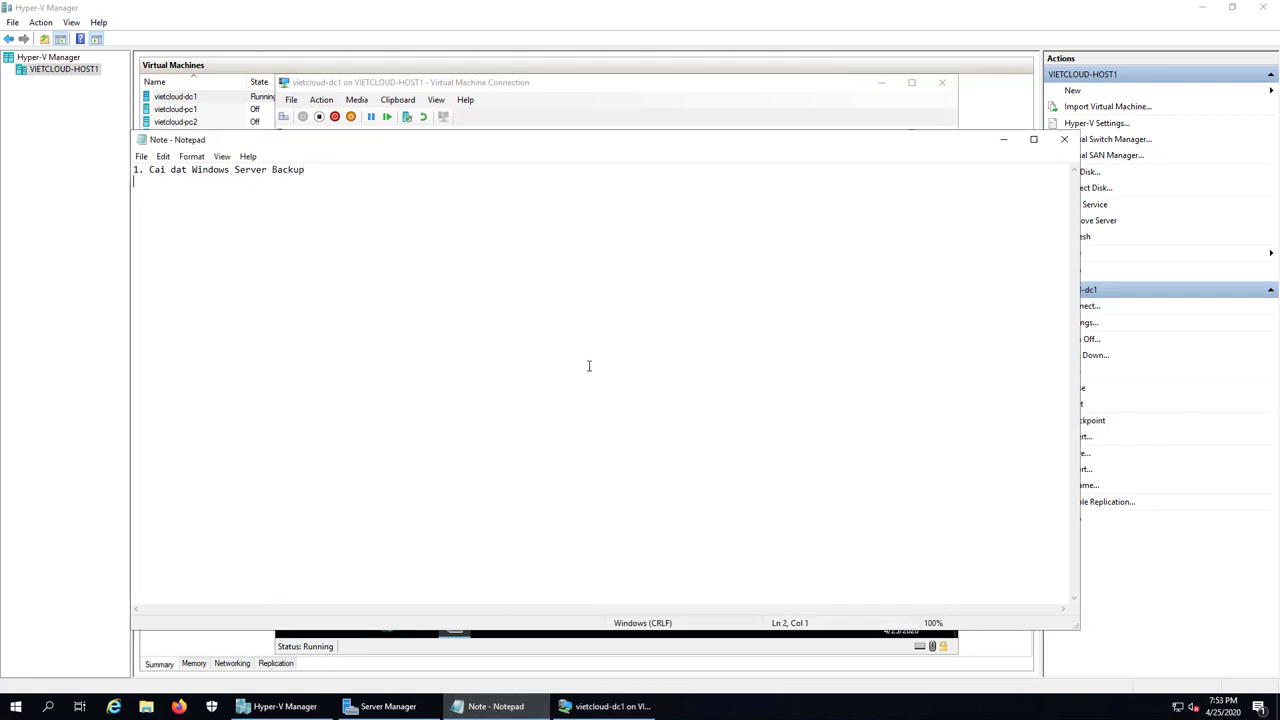
{"action": "type", "text": "2. tHUC"}
{"action": "key", "text": "BackSpace"}
{"action": "key", "text": "BackSpace"}
{"action": "key", "text": "BackSpace"}
{"action": "key", "text": "BackSpace"}
{"action": "key", "text": "BackSpace"}
{"action": "type", "text": "Thuc hien B"}
{"action": "key", "text": "BackSpace"}
{"action": "type", "text": "Backup Full Server"}
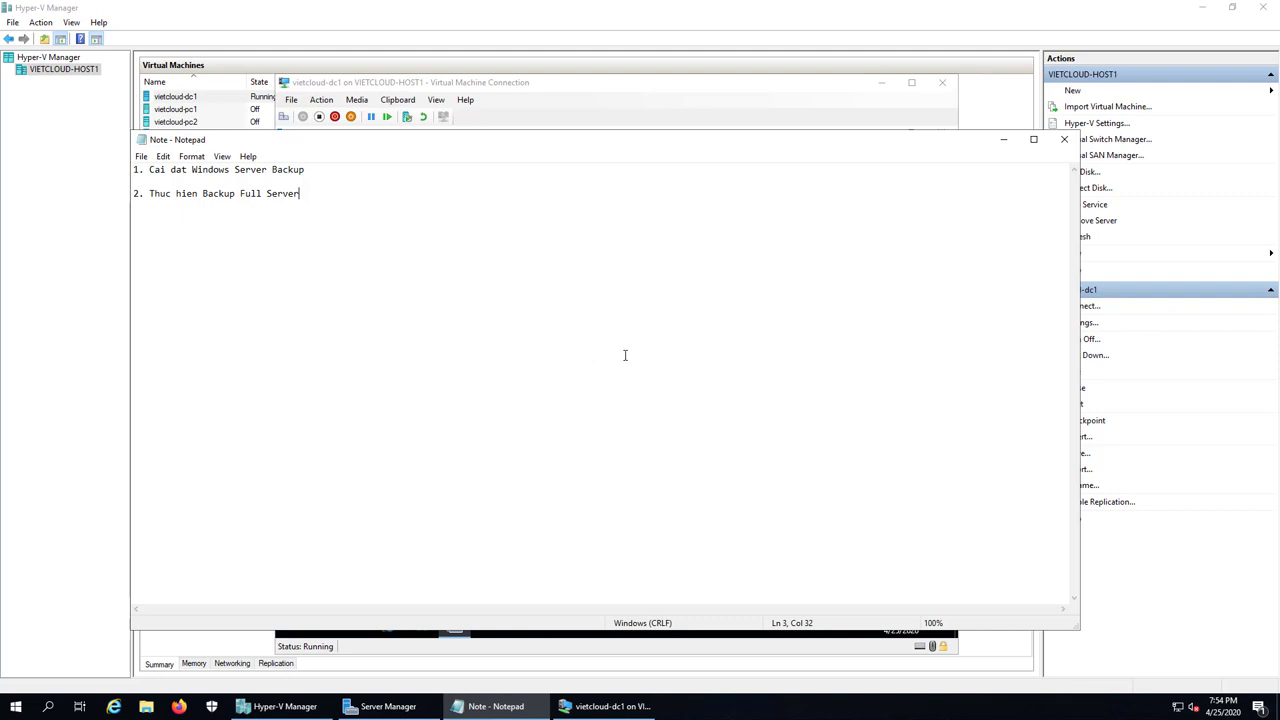
Step: Minimize Notepad and Server Manager, then open This PC on the VM desktop
{"action": "left_click", "coordinate": [1003, 139]}
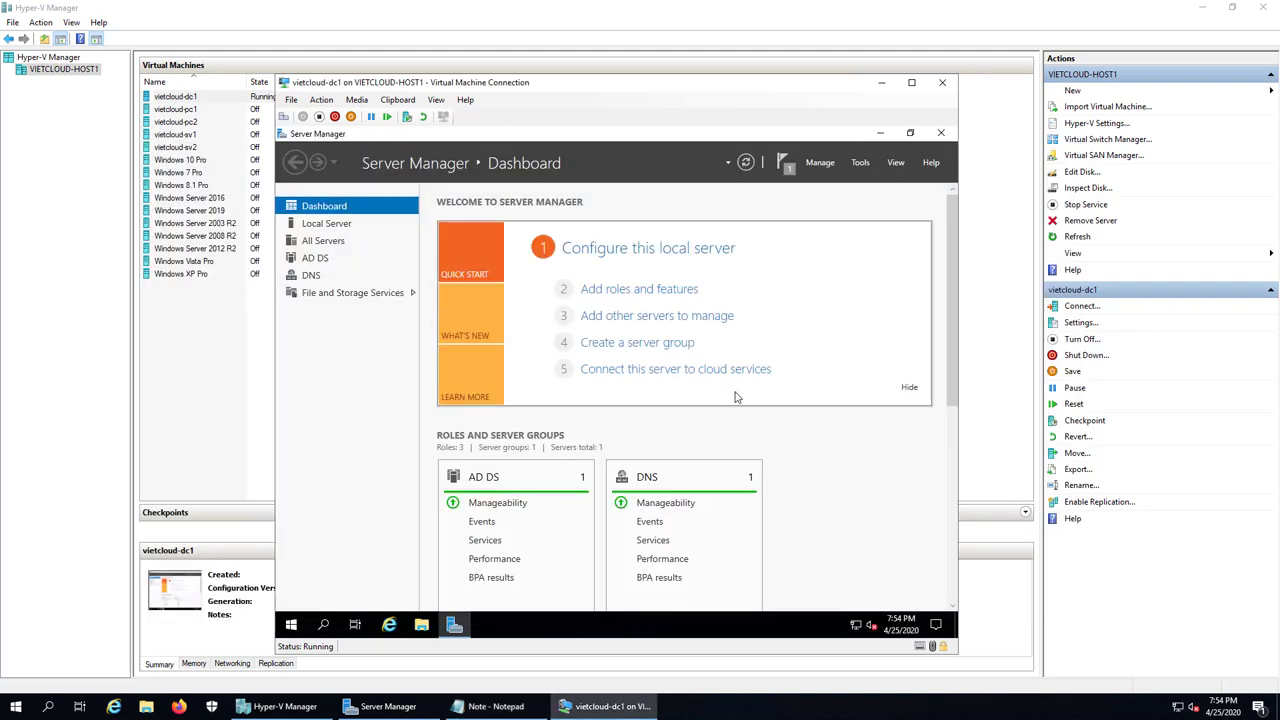
{"action": "left_click", "coordinate": [879, 136]}
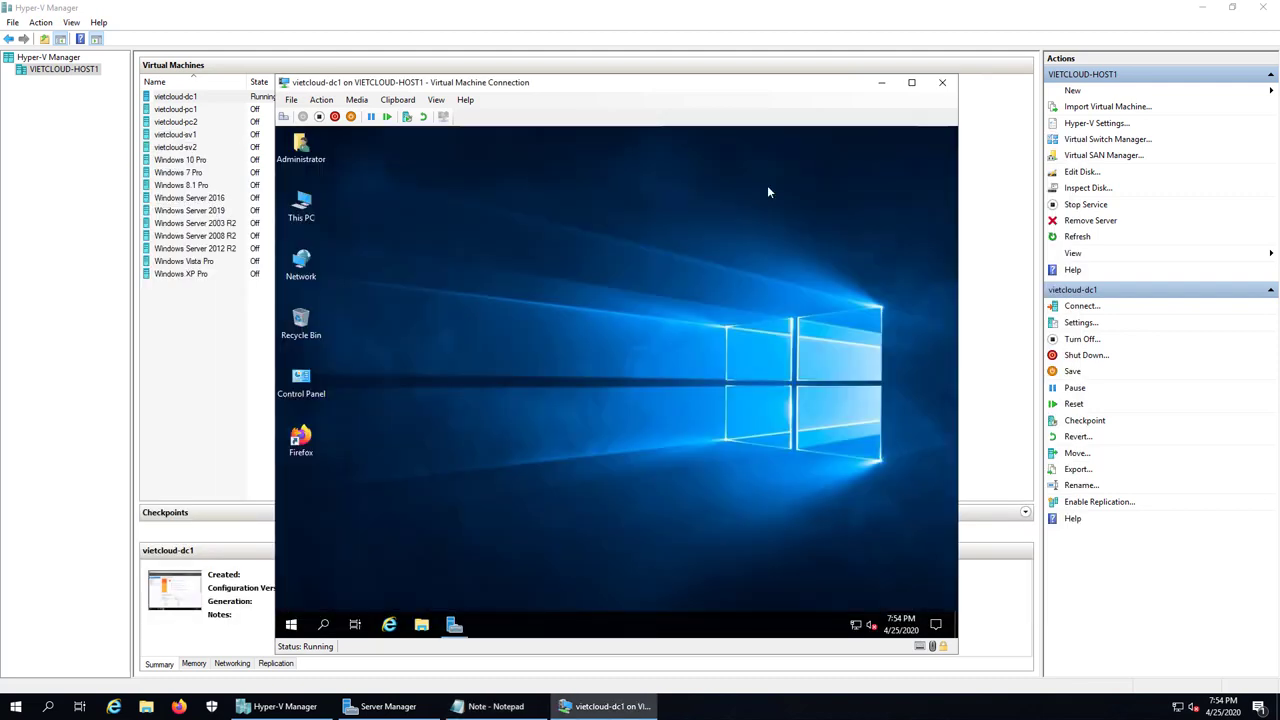
{"action": "double_click", "coordinate": [302, 205]}
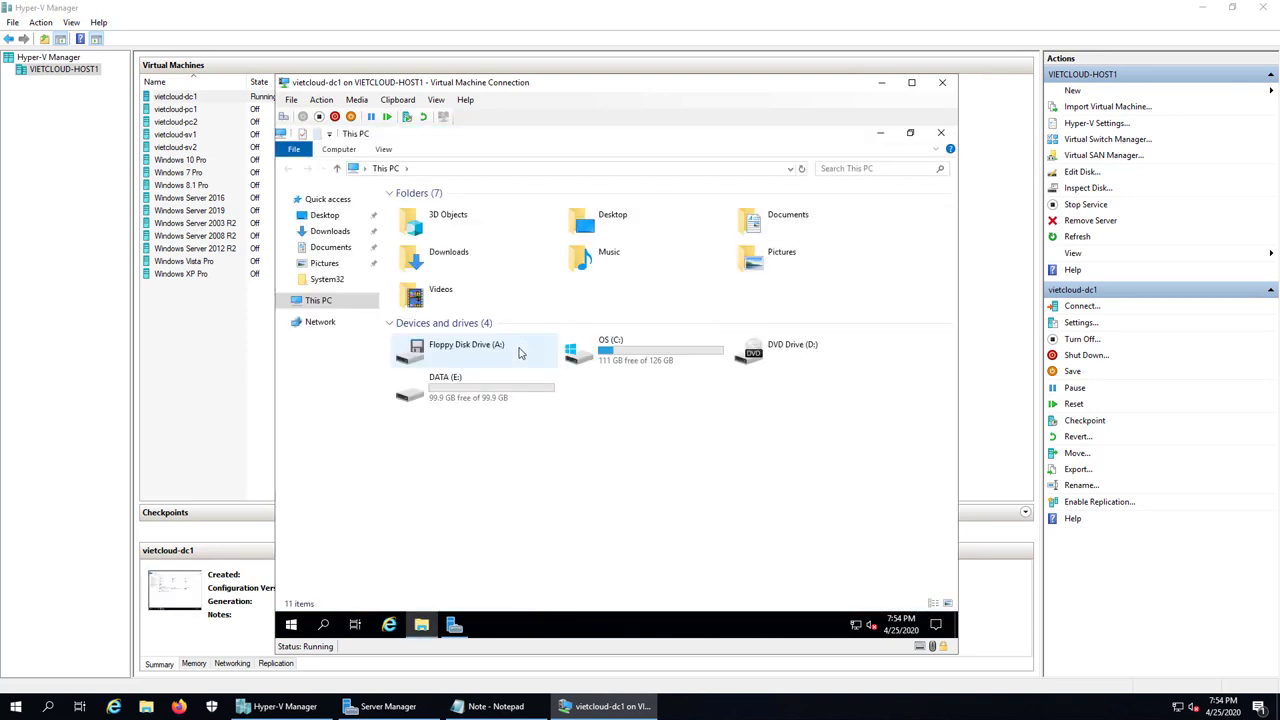
Step: Create a new folder named DATA on the C: drive and open it
{"action": "double_click", "coordinate": [568, 352]}
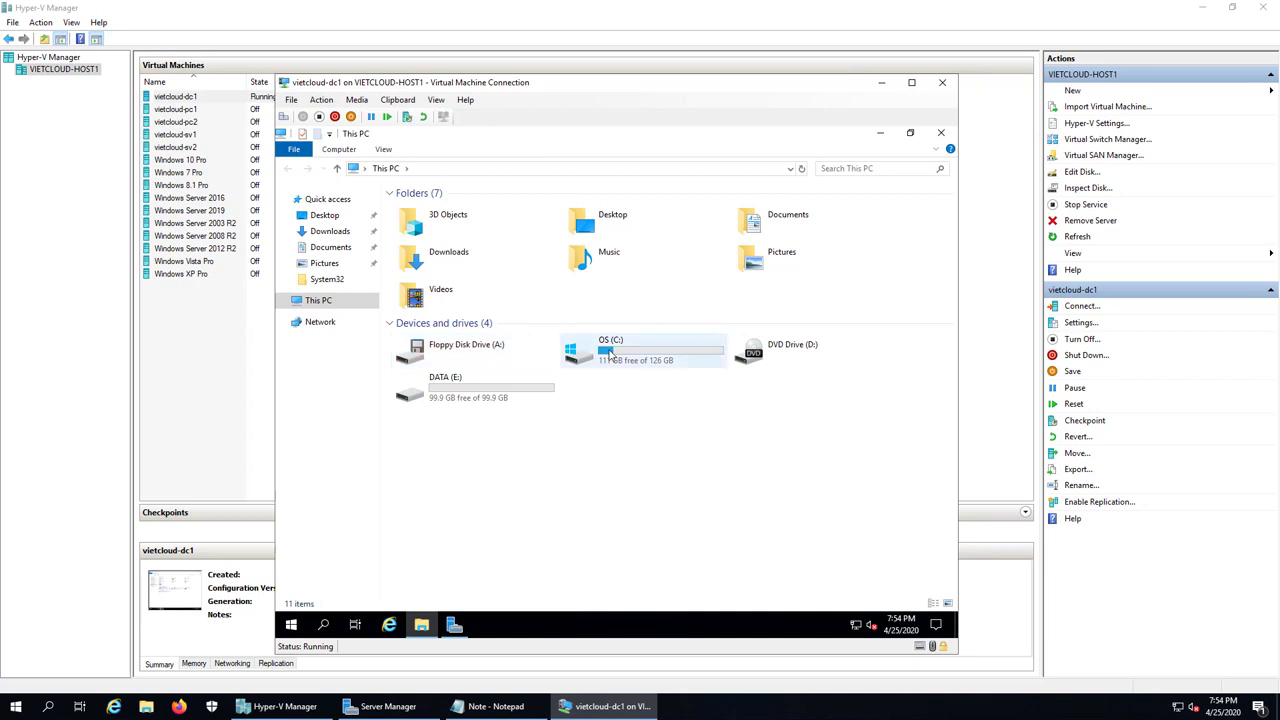
{"action": "right_click", "coordinate": [502, 360]}
{"action": "mouse_move", "coordinate": [575, 486]}
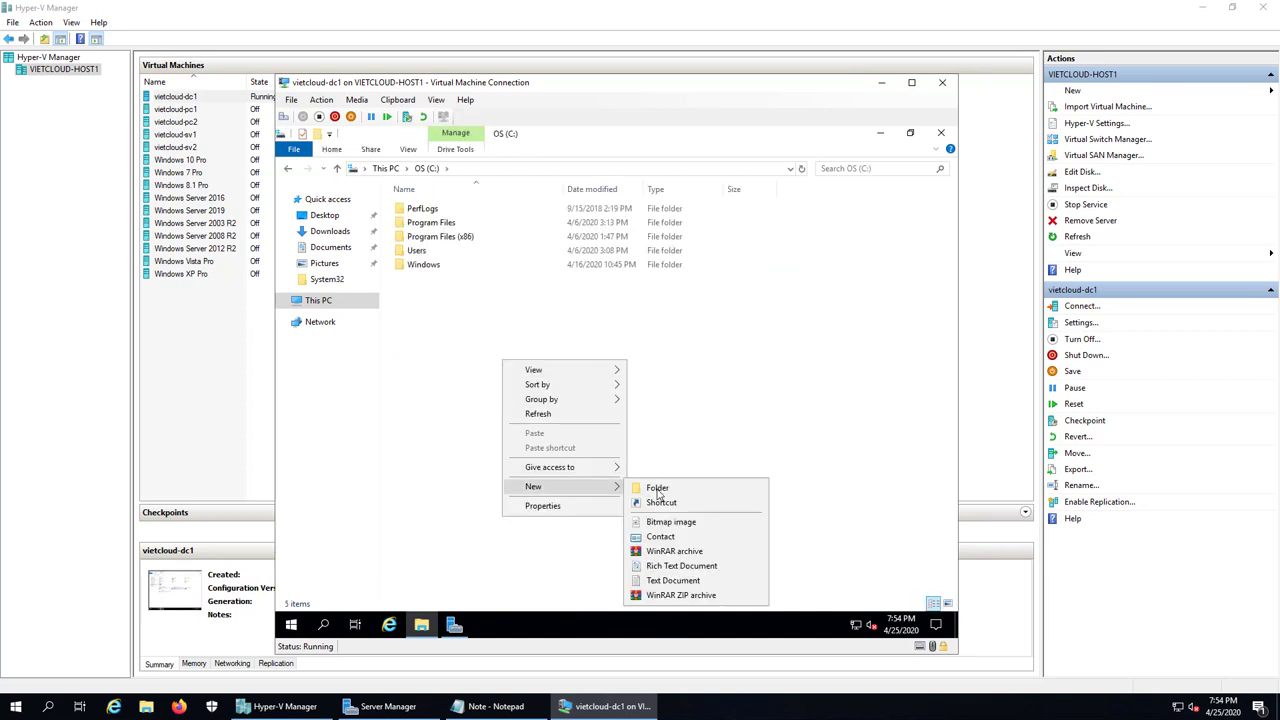
{"action": "left_click", "coordinate": [657, 488]}
{"action": "type", "text": "DATA"}
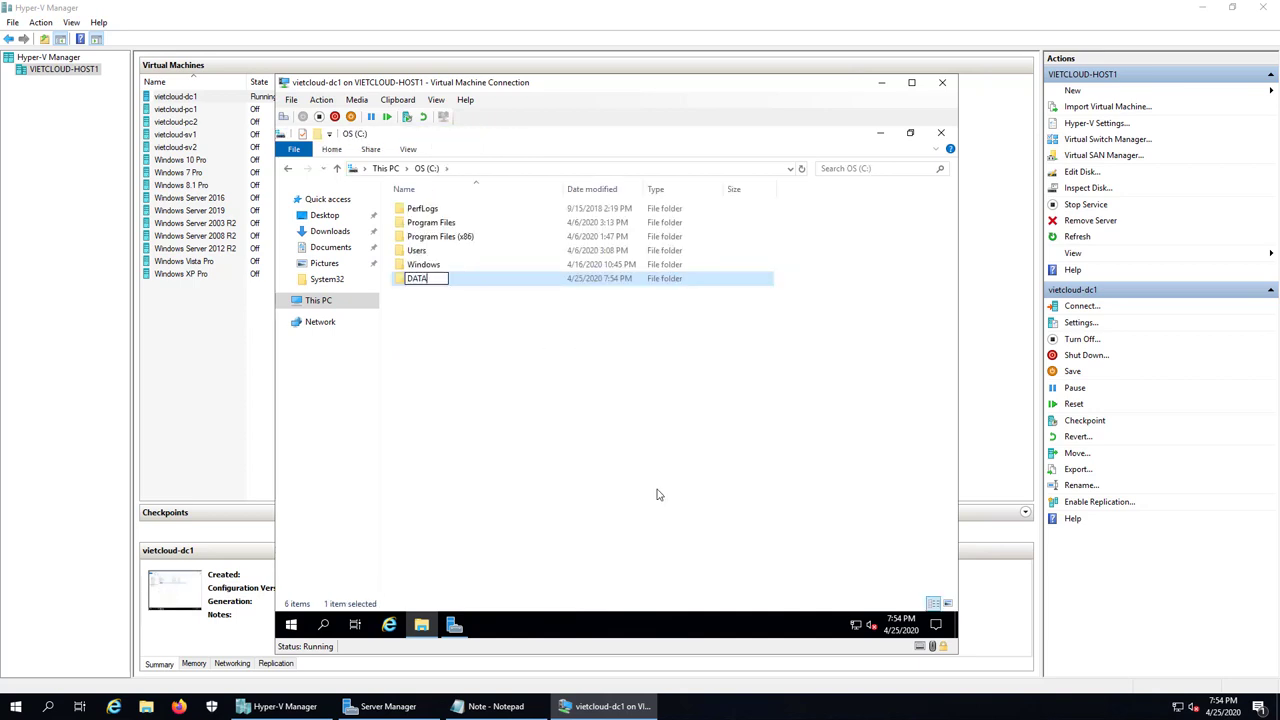
{"action": "key", "text": "Return"}
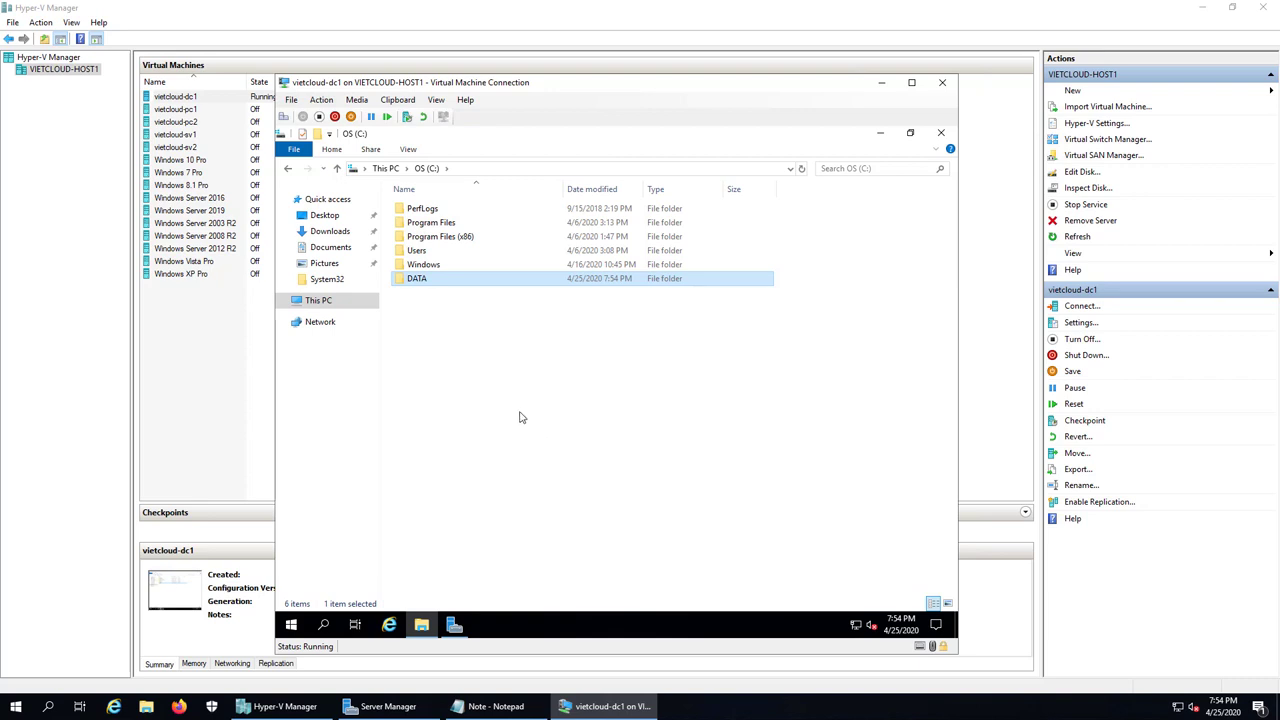
{"action": "double_click", "coordinate": [448, 282]}
Step: Create text file doc1 in DATA containing 'Hello doc1' and save it
{"action": "right_click", "coordinate": [447, 330]}
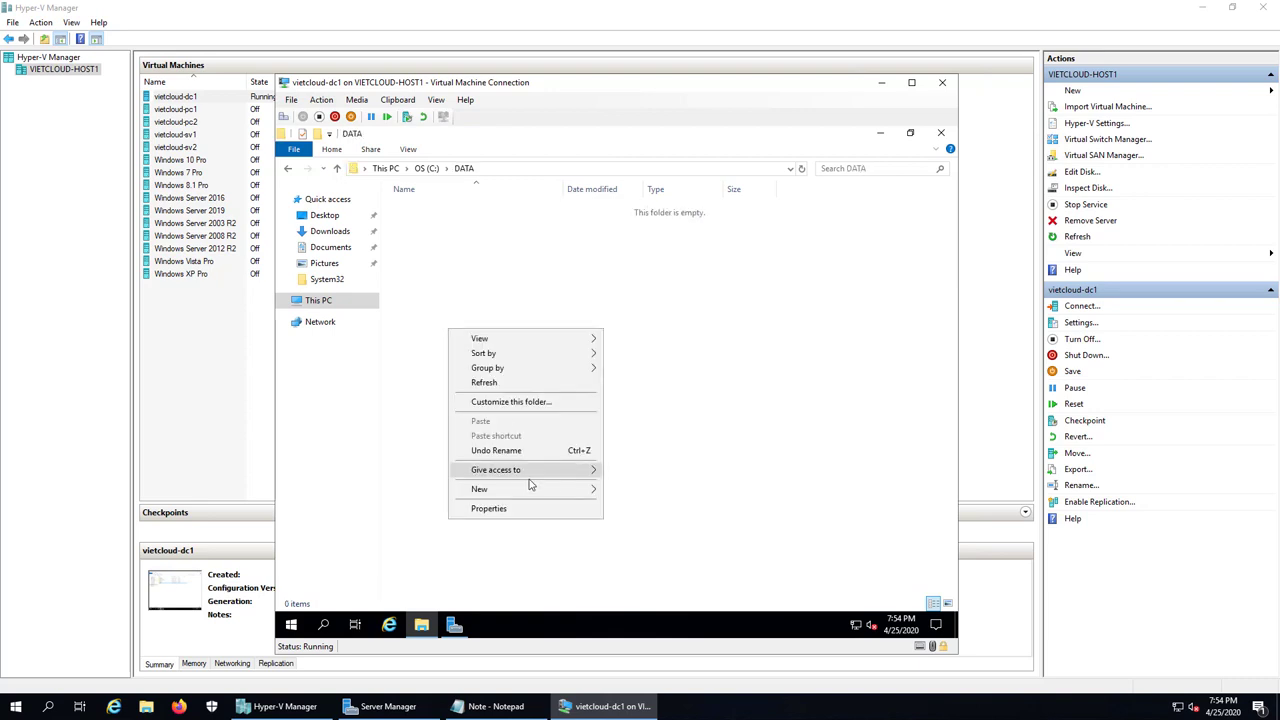
{"action": "mouse_move", "coordinate": [530, 491]}
{"action": "left_click", "coordinate": [643, 583]}
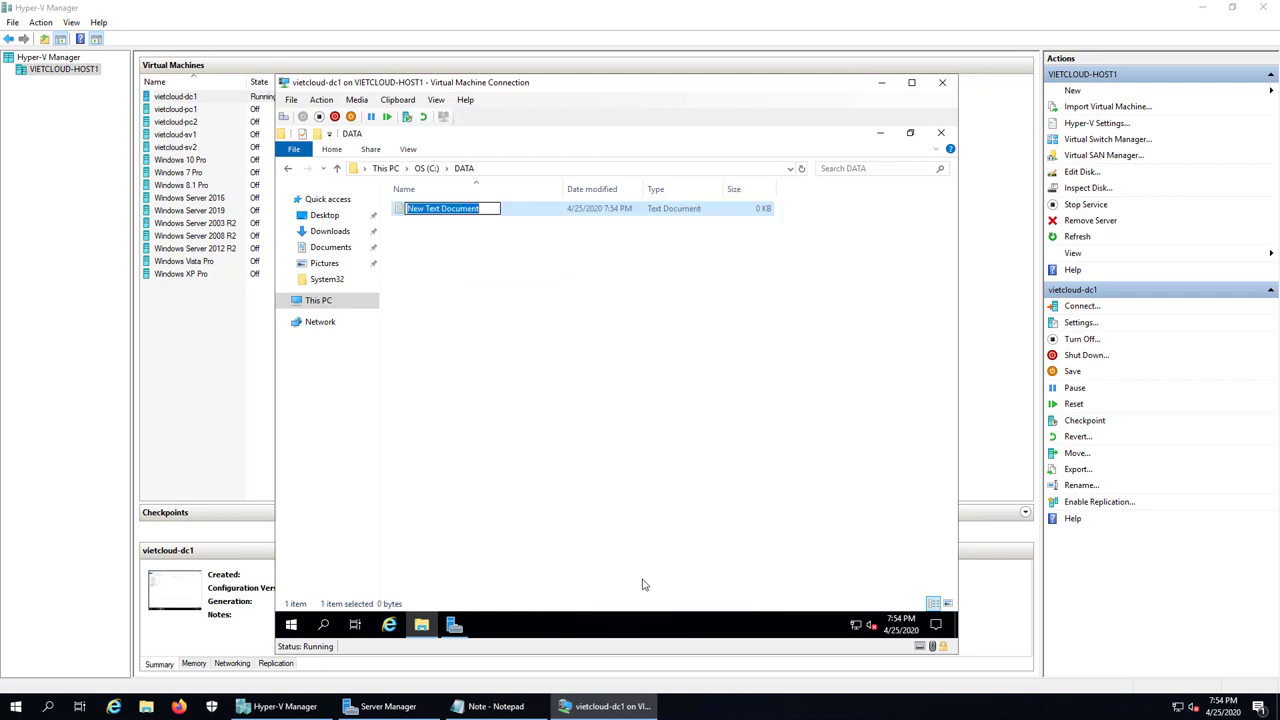
{"action": "type", "text": "doc1"}
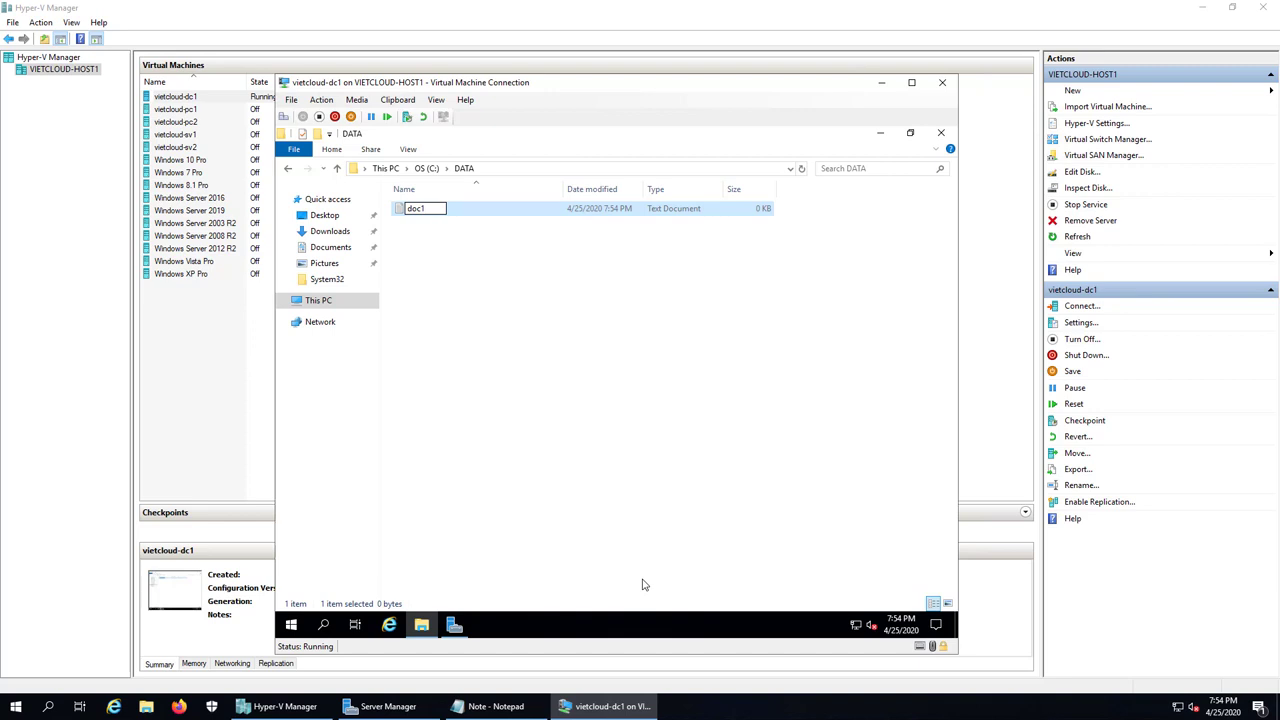
{"action": "key", "text": "Return"}
{"action": "key", "text": "Return"}
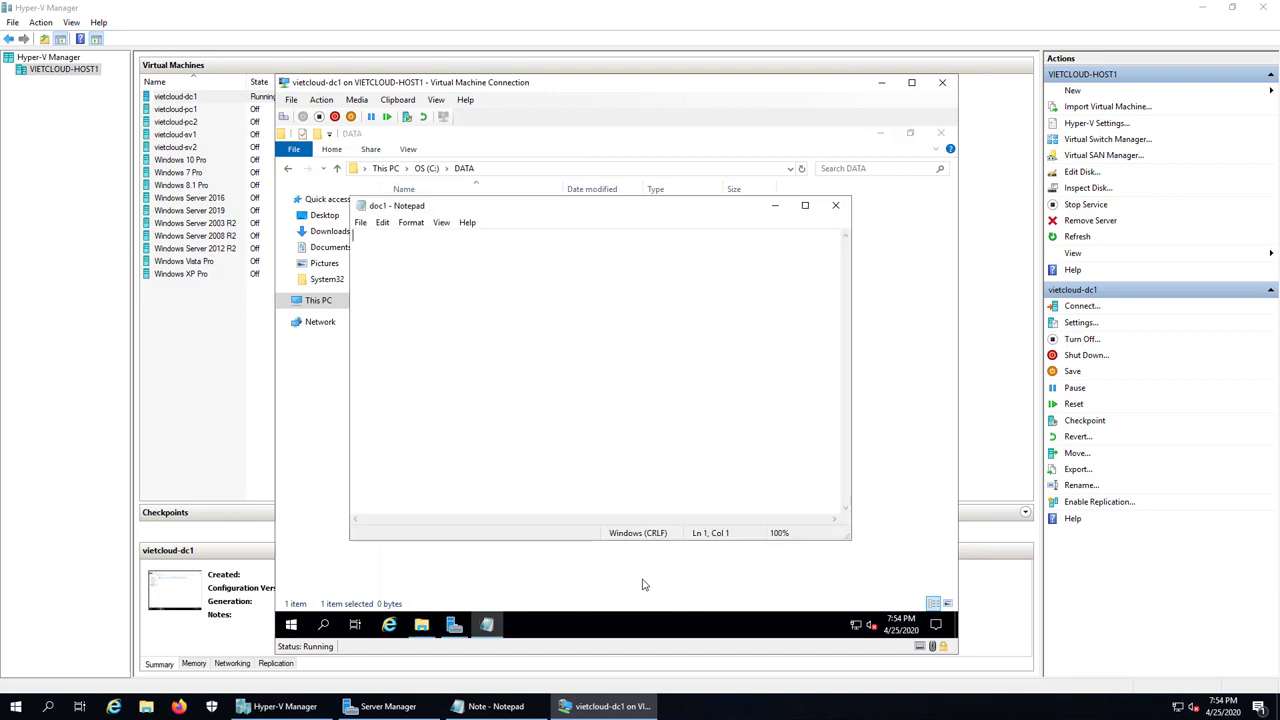
{"action": "type", "text": "Hello doc1"}
{"action": "left_click", "coordinate": [835, 207]}
{"action": "left_click", "coordinate": [574, 381]}
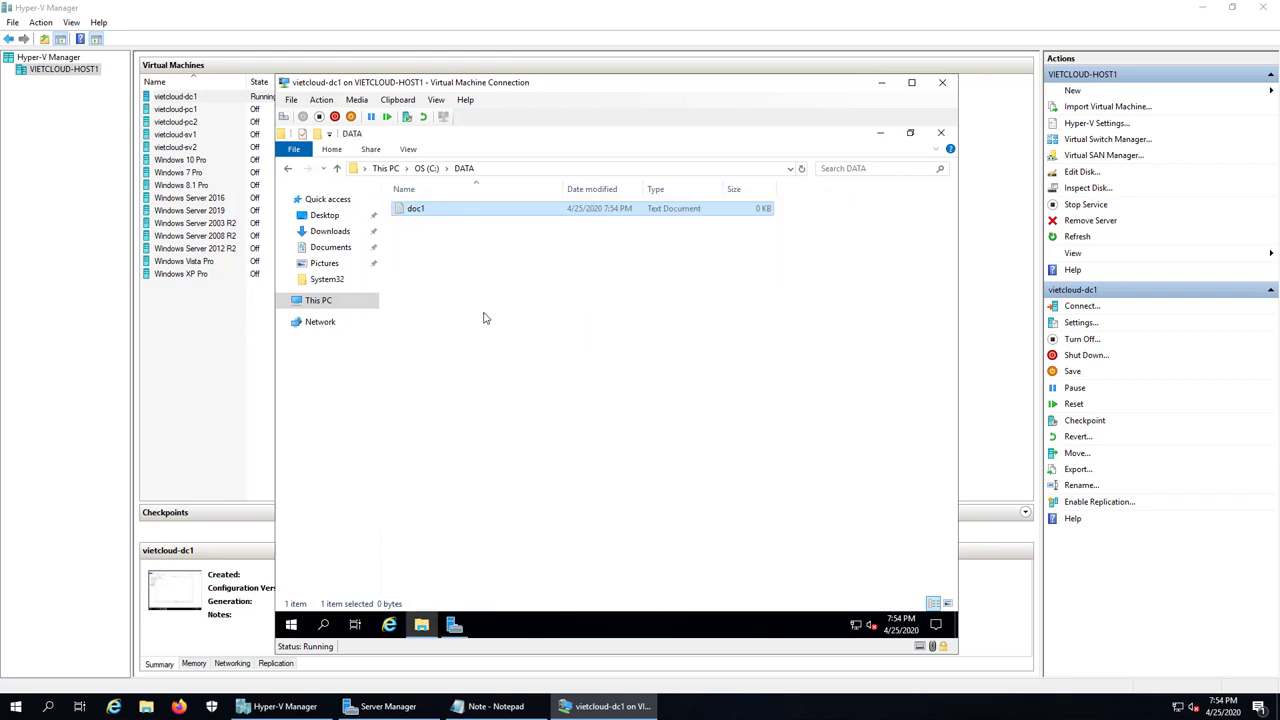
Step: Create text file doc2 in DATA containing 'Hello doc2' and save it
{"action": "right_click", "coordinate": [485, 315]}
{"action": "mouse_move", "coordinate": [557, 474]}
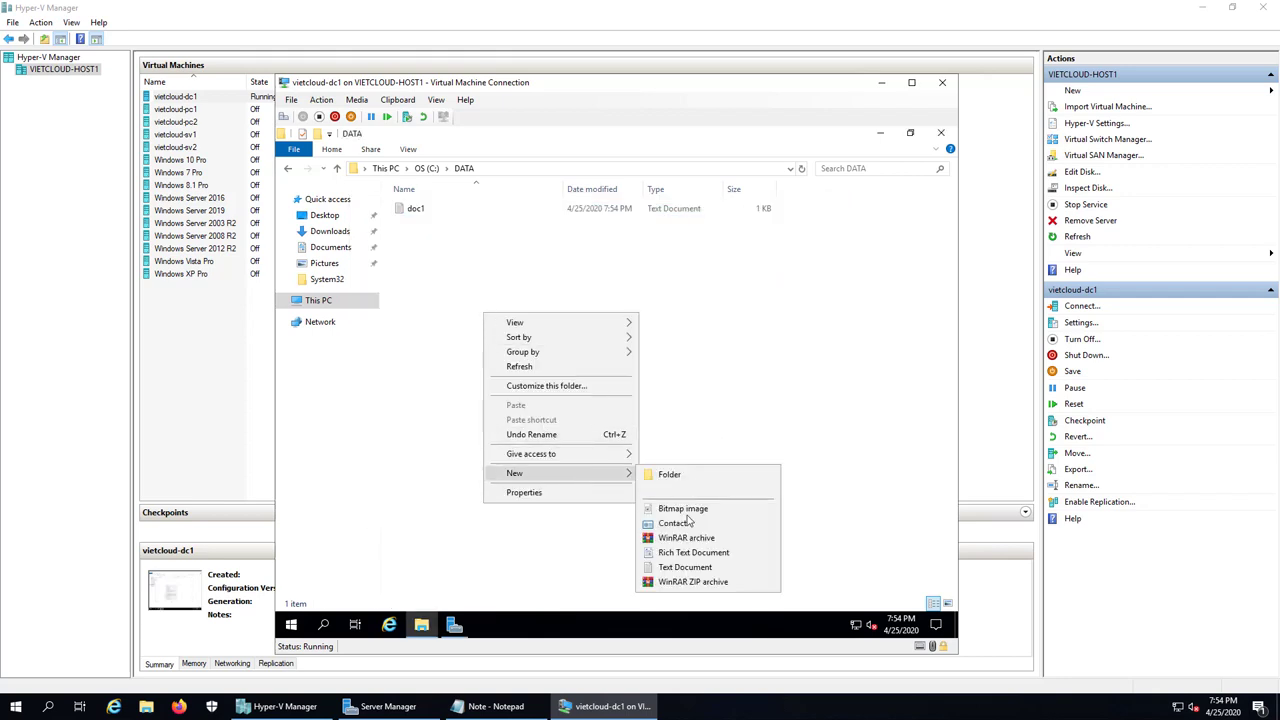
{"action": "left_click", "coordinate": [684, 568]}
{"action": "type", "text": "doc2"}
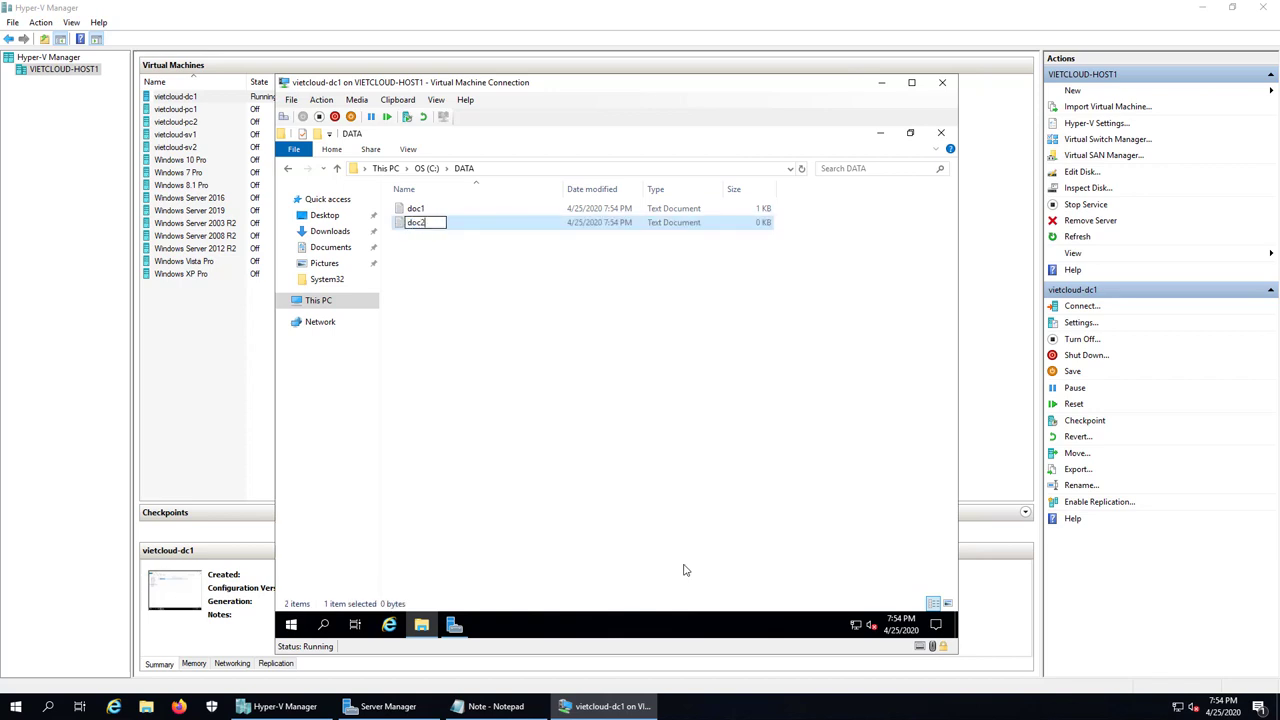
{"action": "key", "text": "Return"}
{"action": "key", "text": "Return"}
{"action": "type", "text": "Hell"}
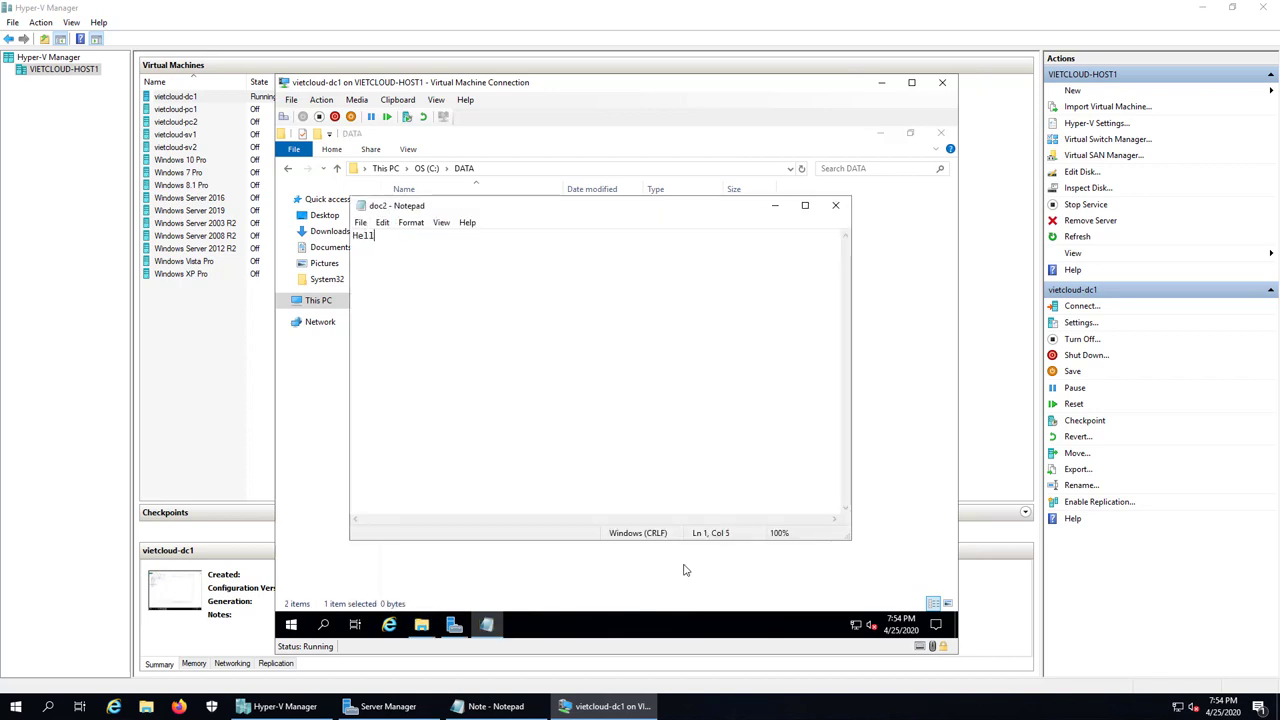
{"action": "type", "text": "o doc2"}
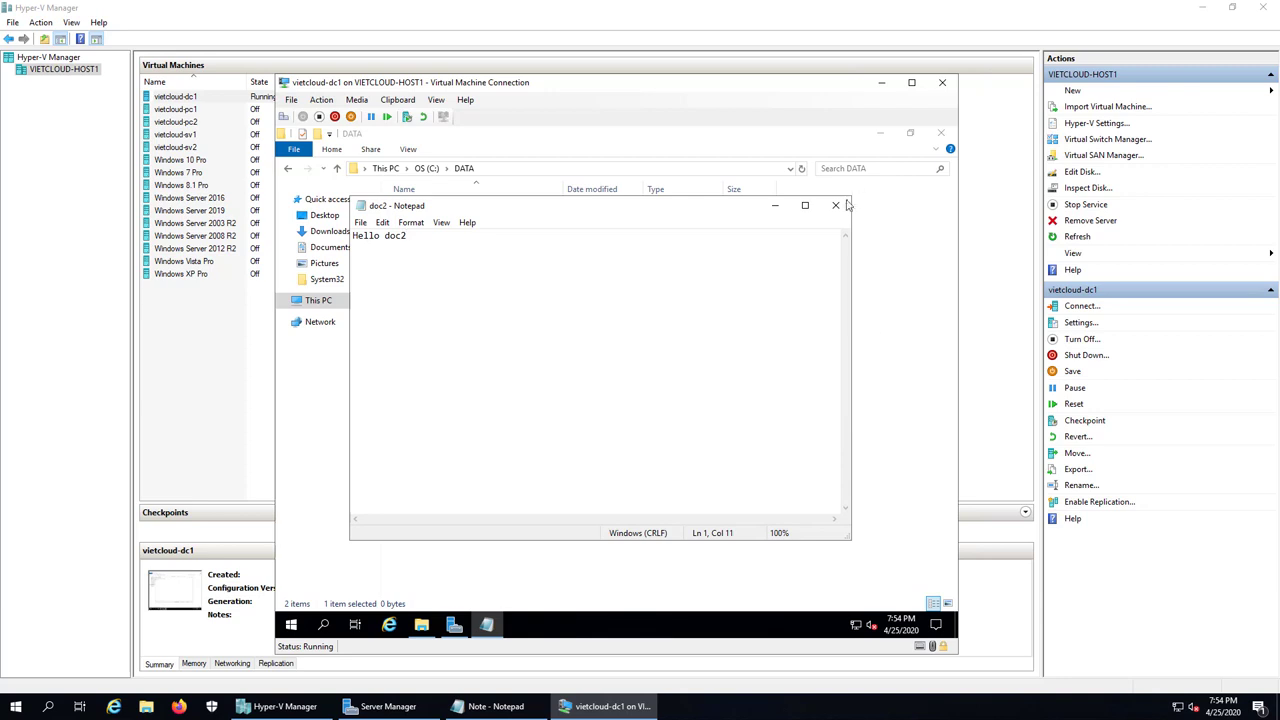
{"action": "left_click", "coordinate": [836, 205]}
{"action": "left_click", "coordinate": [573, 383]}
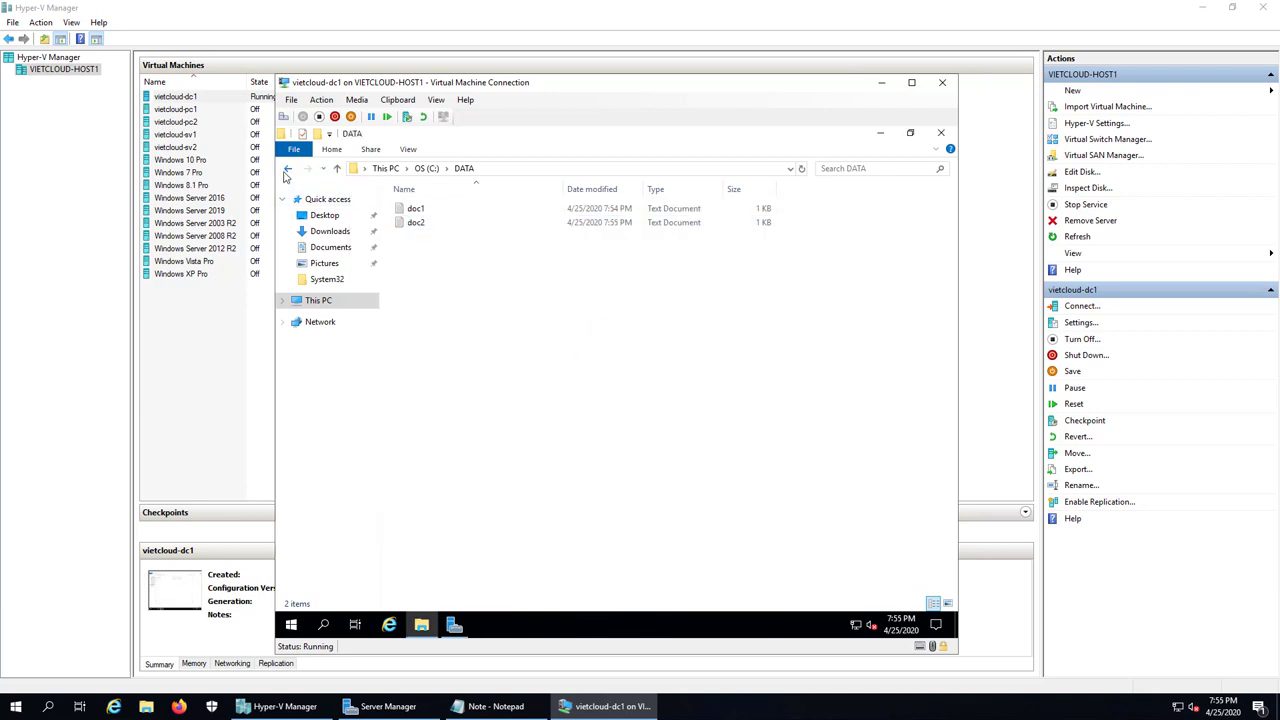
Step: Reopen DATA to check both files are there, then close the folder window
{"action": "left_click", "coordinate": [288, 168]}
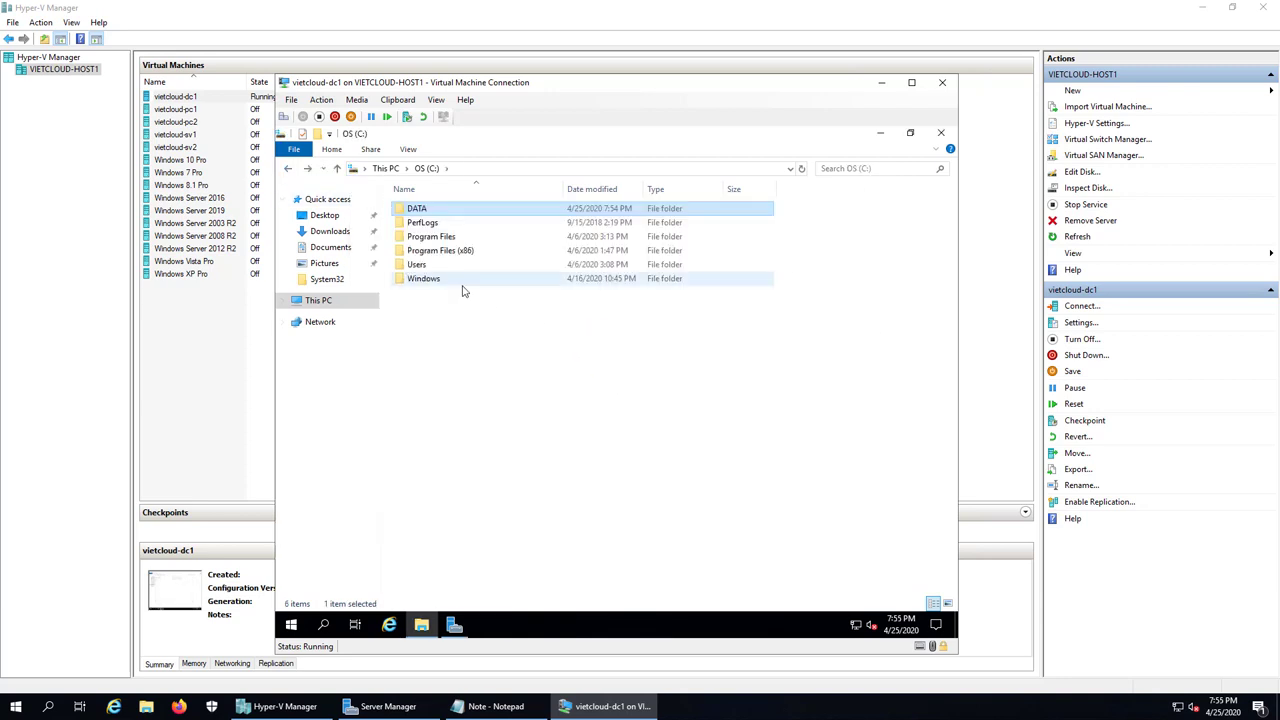
{"action": "double_click", "coordinate": [422, 210]}
{"action": "left_click", "coordinate": [427, 224]}
{"action": "left_click", "coordinate": [494, 353]}
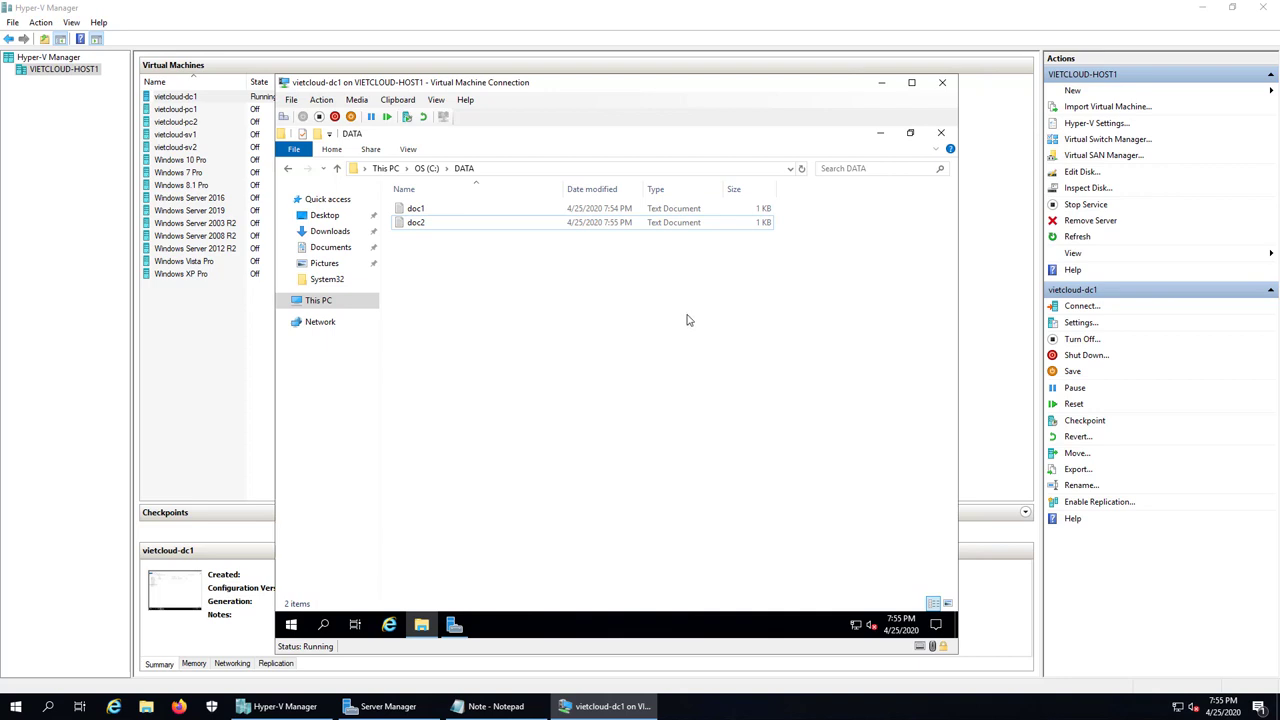
{"action": "left_click", "coordinate": [940, 132]}
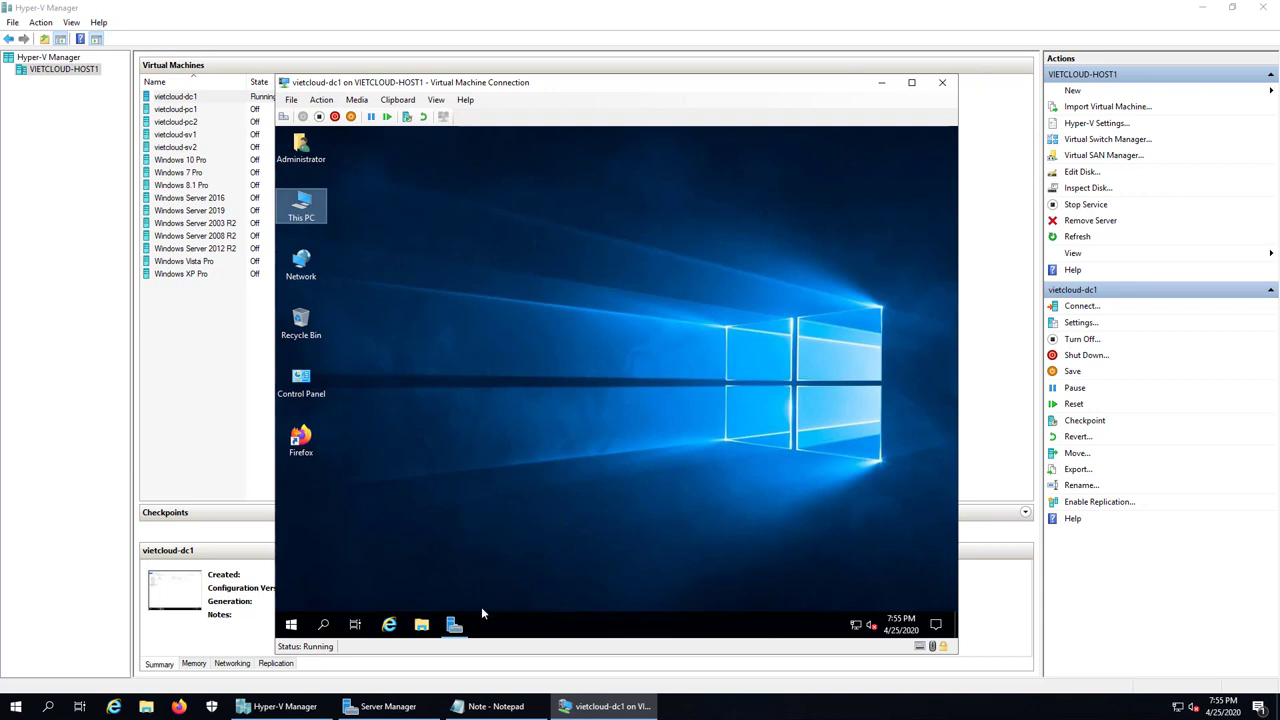
Step: Launch Windows Server Backup from Server Manager's Tools menu
{"action": "left_click", "coordinate": [455, 624]}
{"action": "left_click", "coordinate": [860, 163]}
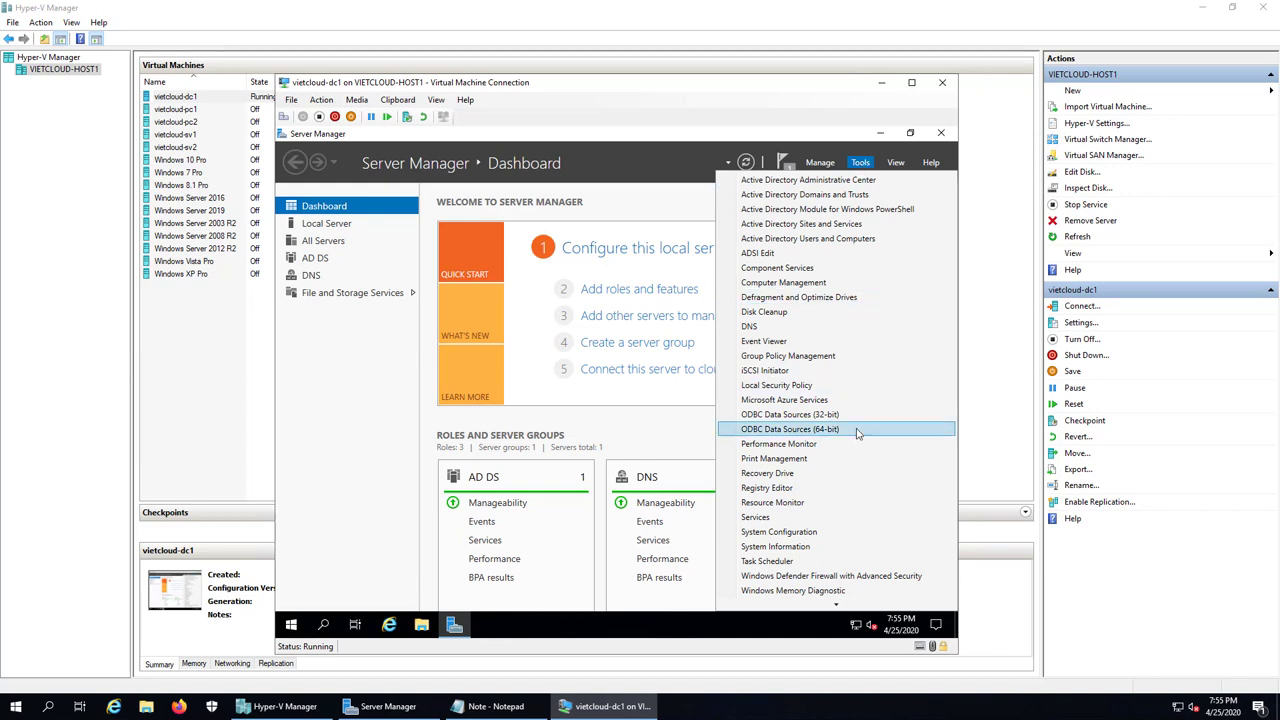
{"action": "mouse_move", "coordinate": [836, 605]}
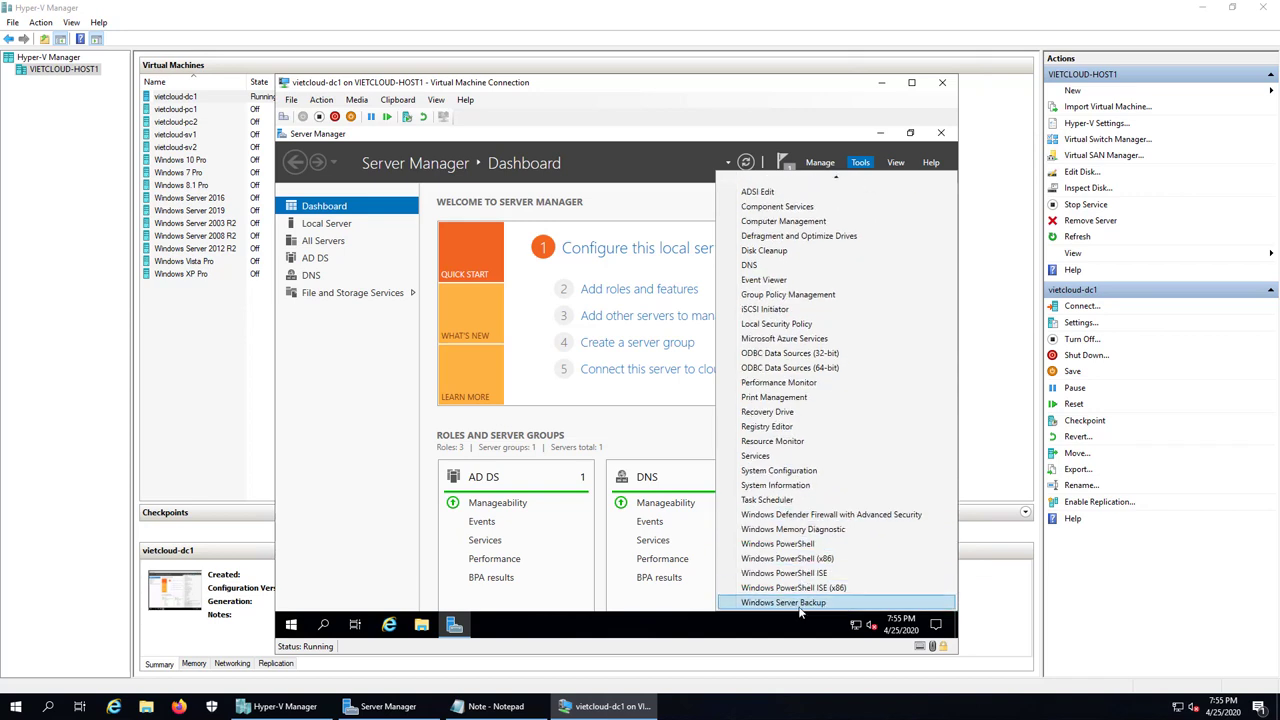
{"action": "left_click", "coordinate": [800, 602]}
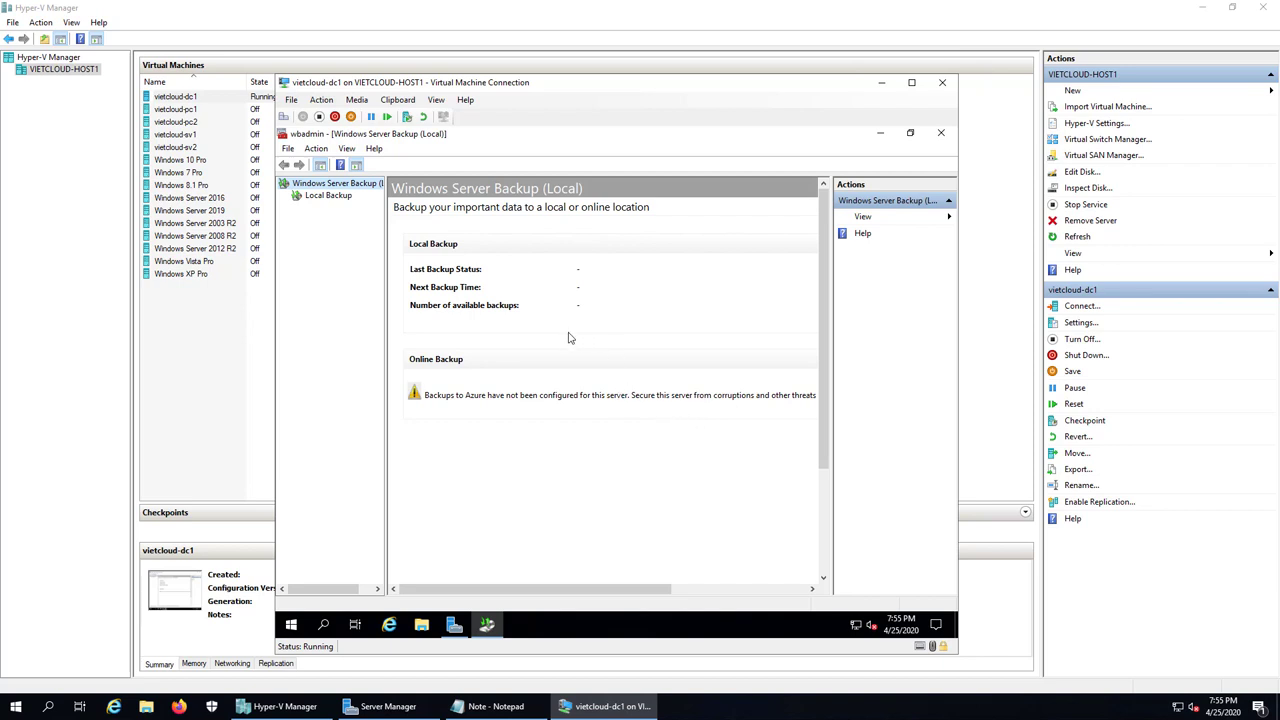
Step: Select Local Backup in the tree and show its action menu
{"action": "left_click", "coordinate": [330, 197]}
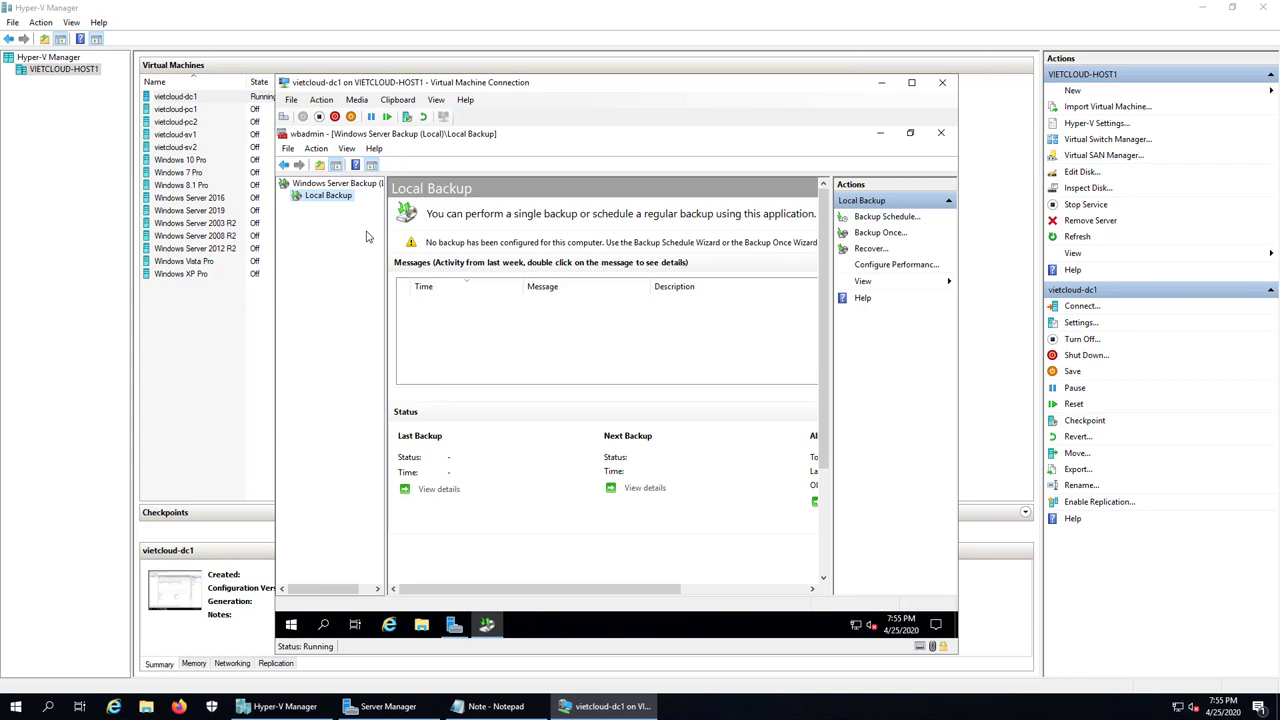
{"action": "right_click", "coordinate": [338, 198]}
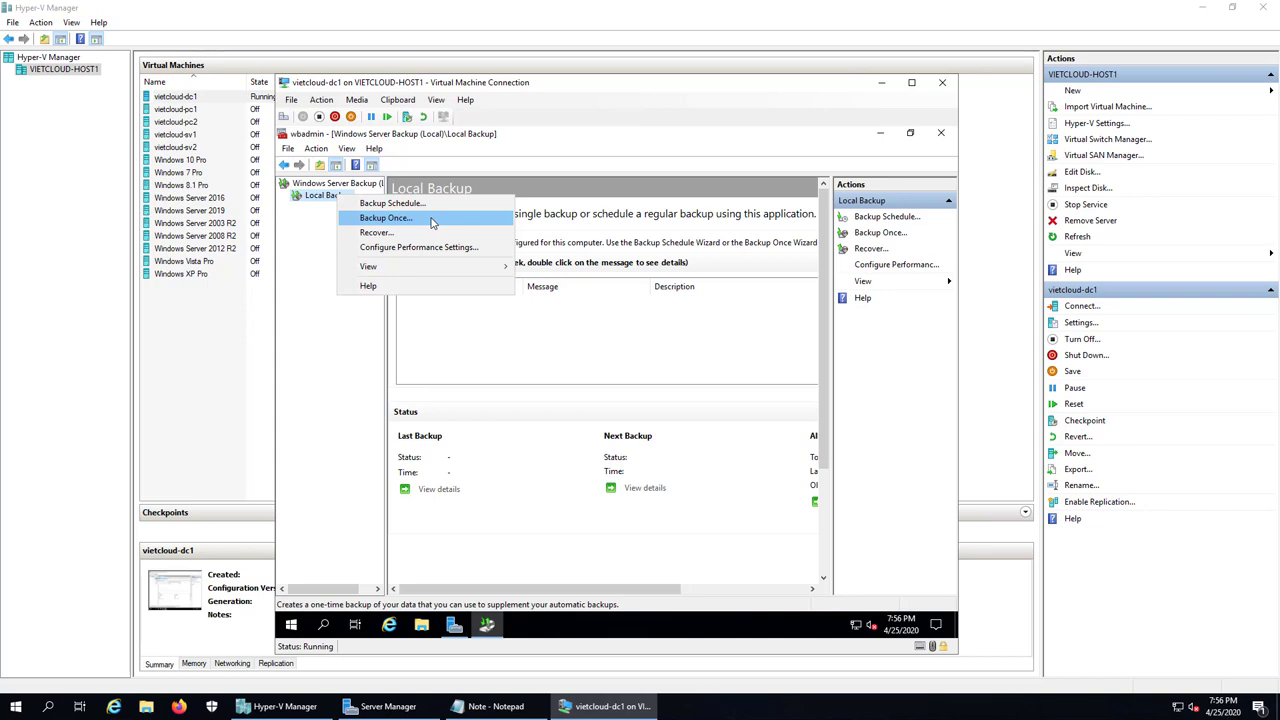
Step: Configure Backup Once as a full server backup to local drive DATA (E:), excluding that volume
{"action": "left_click", "coordinate": [432, 222]}
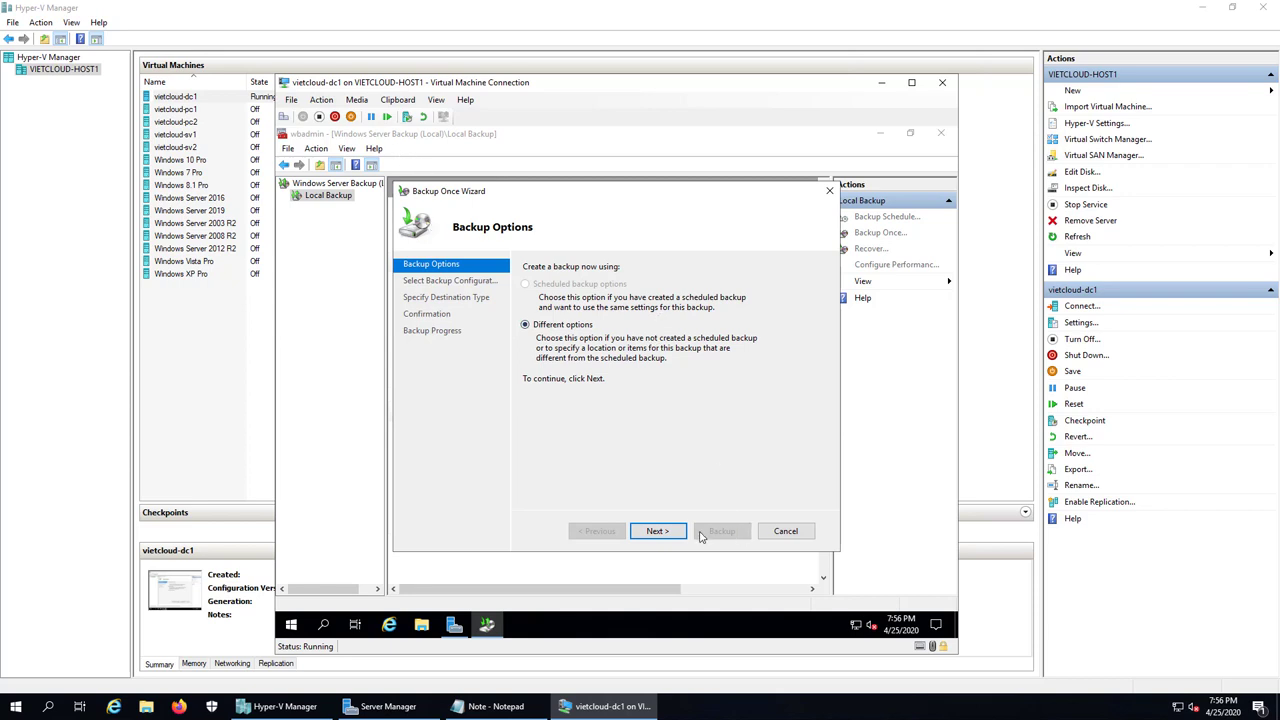
{"action": "left_click", "coordinate": [664, 535]}
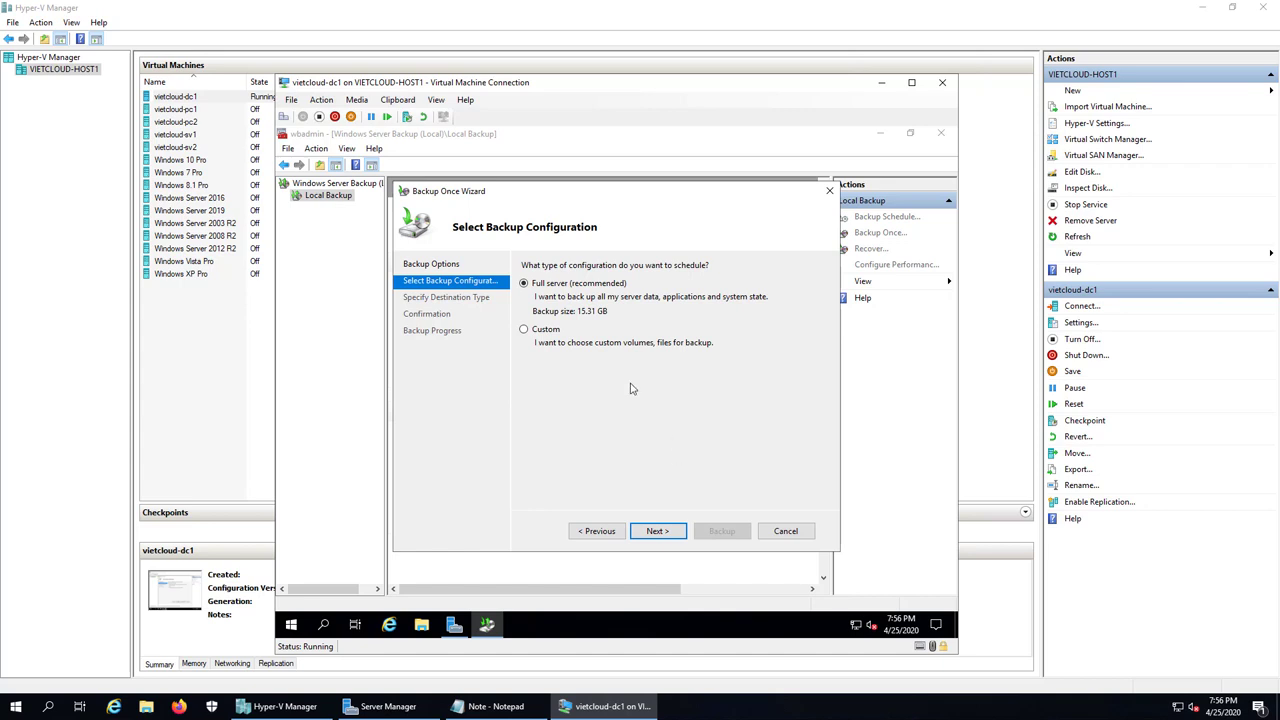
{"action": "left_click", "coordinate": [666, 534]}
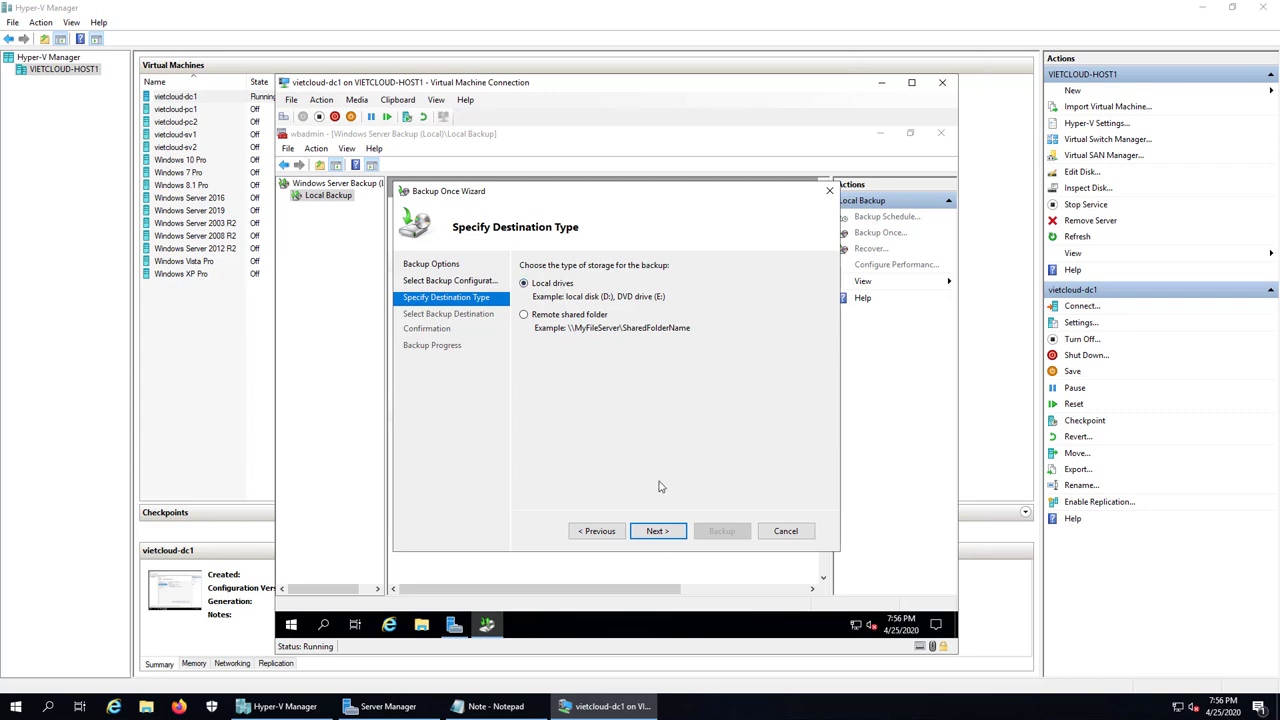
{"action": "left_click", "coordinate": [656, 531]}
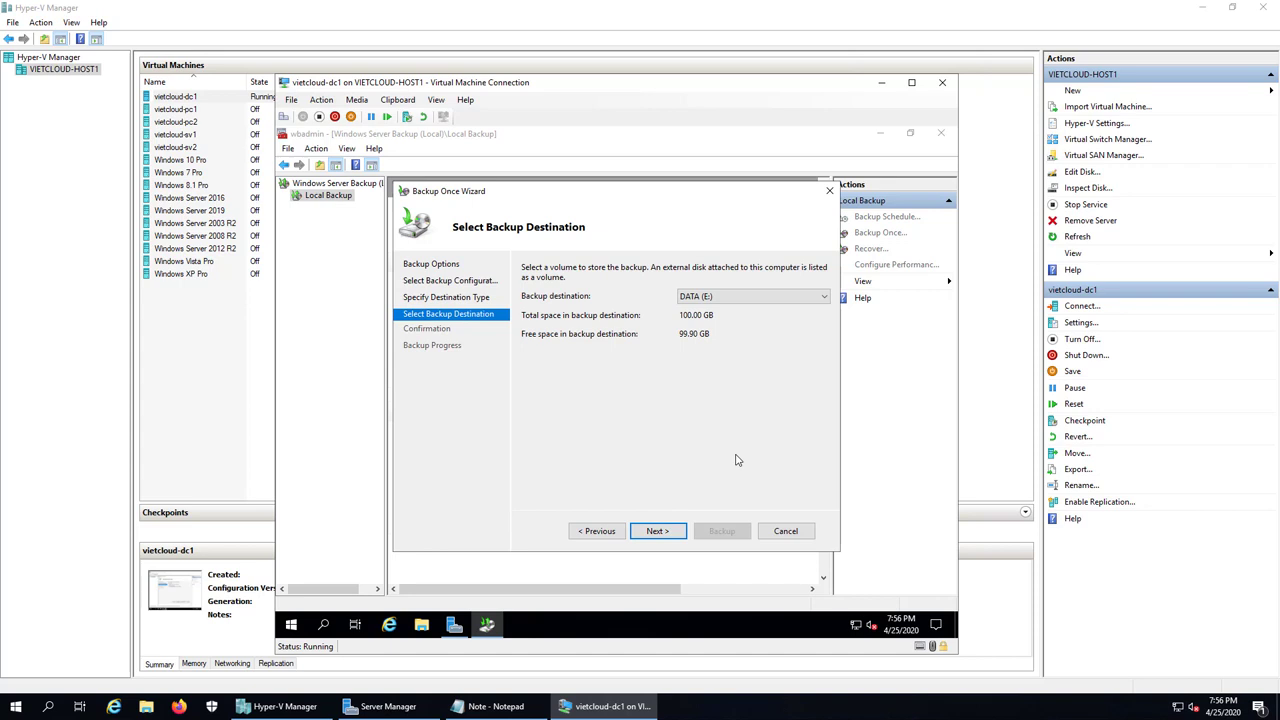
{"action": "left_click", "coordinate": [808, 300]}
{"action": "left_click", "coordinate": [808, 310]}
{"action": "left_click", "coordinate": [680, 535]}
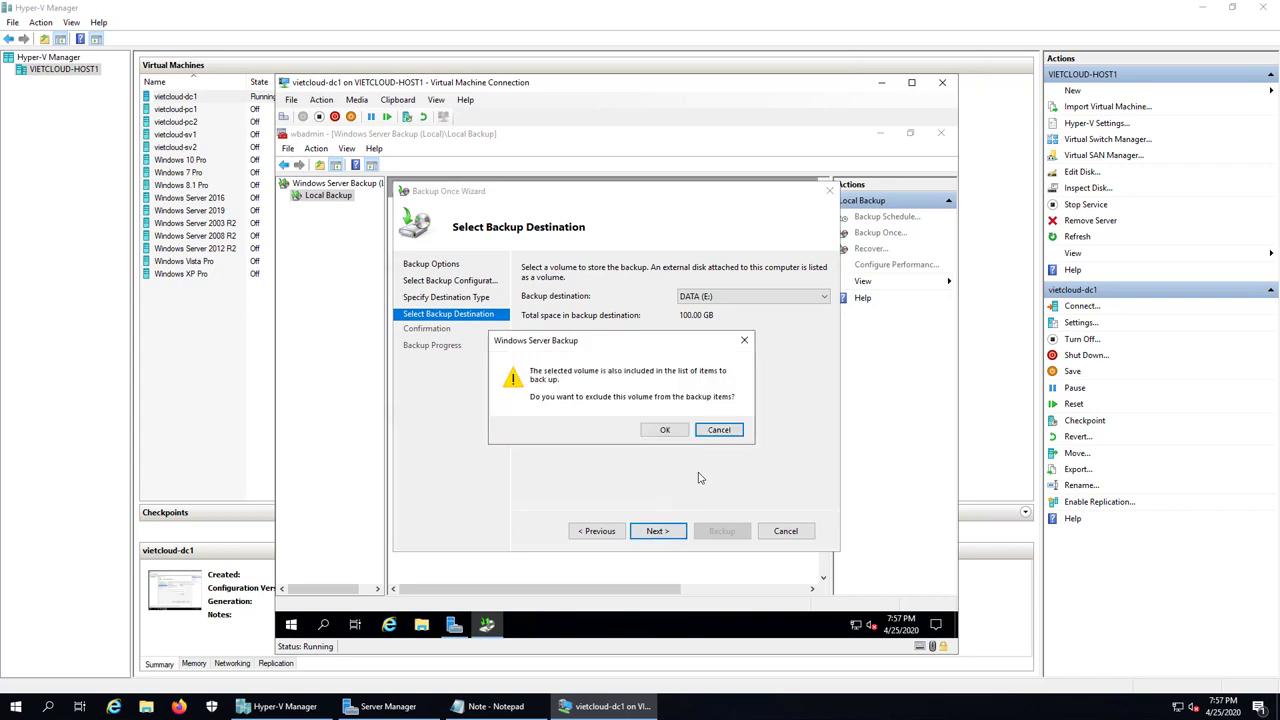
{"action": "left_click", "coordinate": [662, 430]}
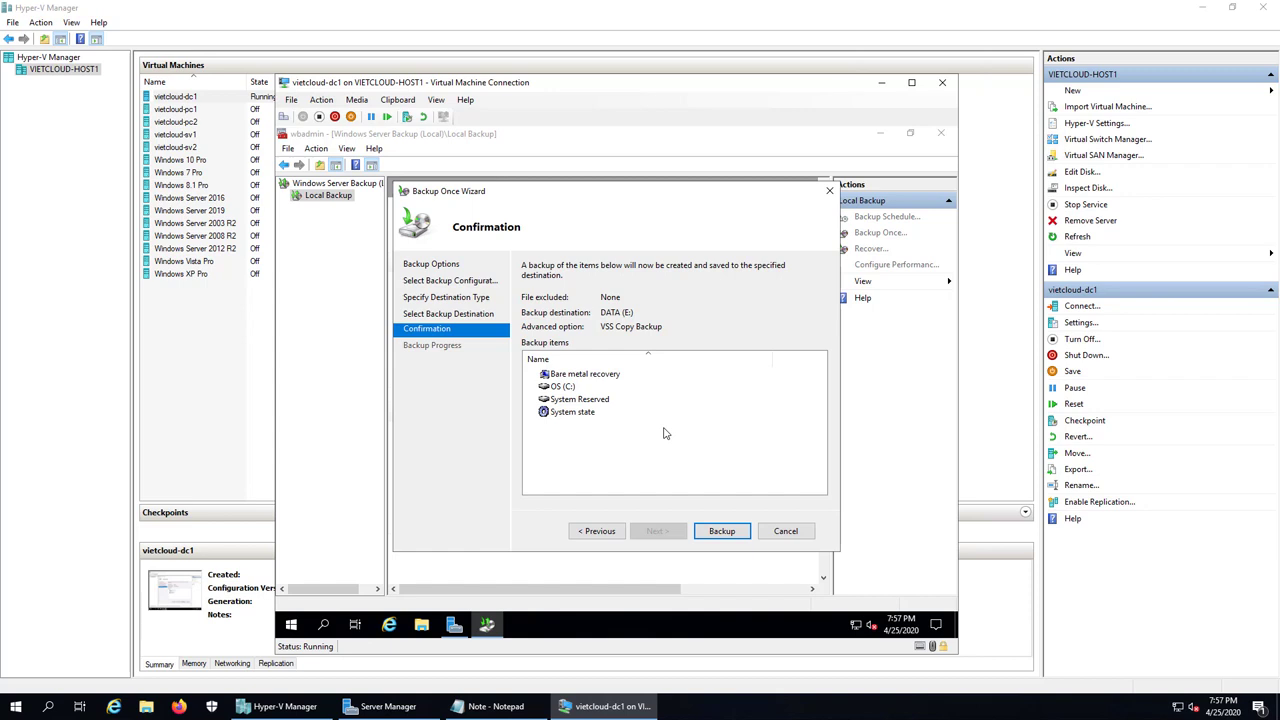
Step: Start the full server backup to DATA (E:) and let it complete
{"action": "left_click", "coordinate": [722, 533]}
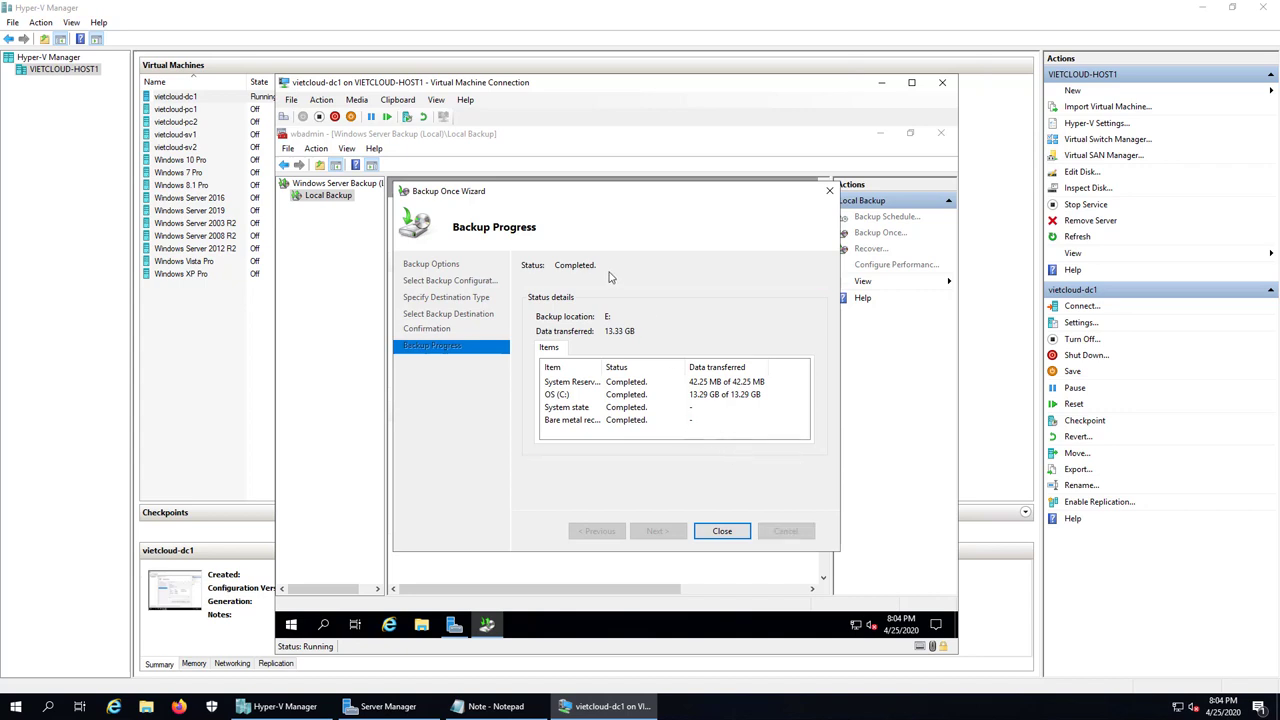
Step: Close the finished backup wizard and Windows Server Backup, and minimize Server Manager
{"action": "left_click", "coordinate": [731, 536]}
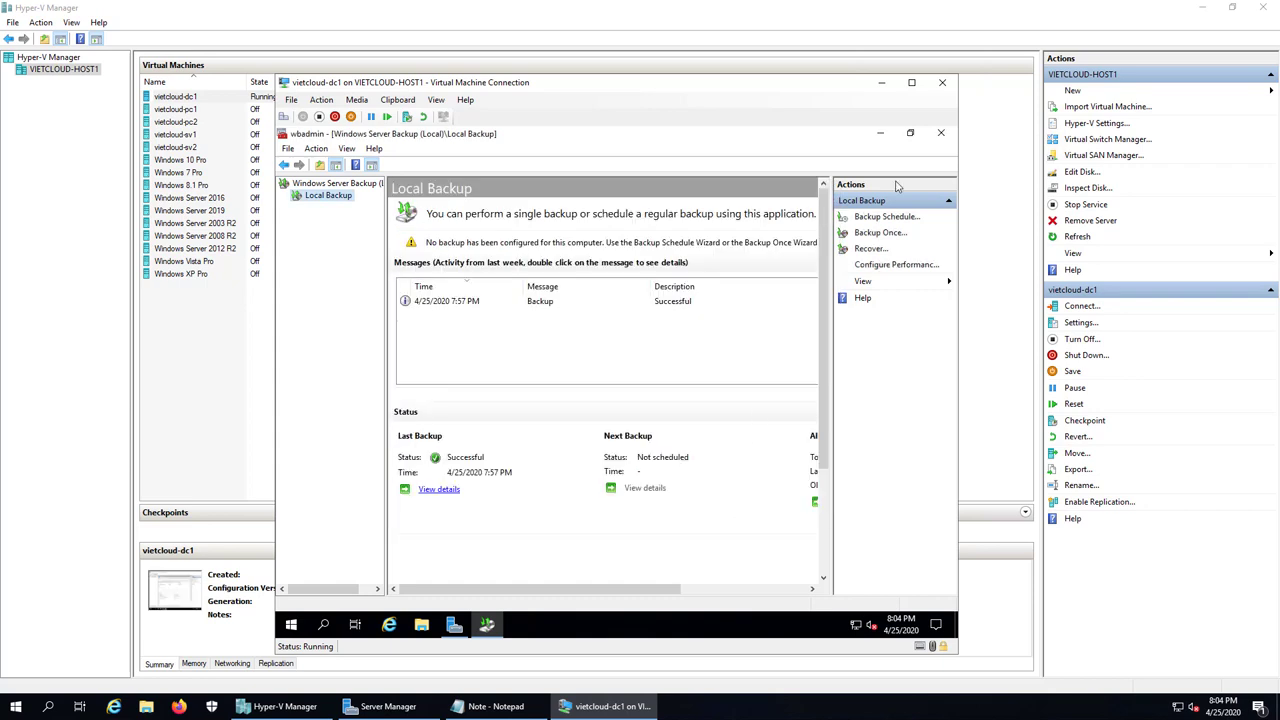
{"action": "left_click", "coordinate": [941, 137]}
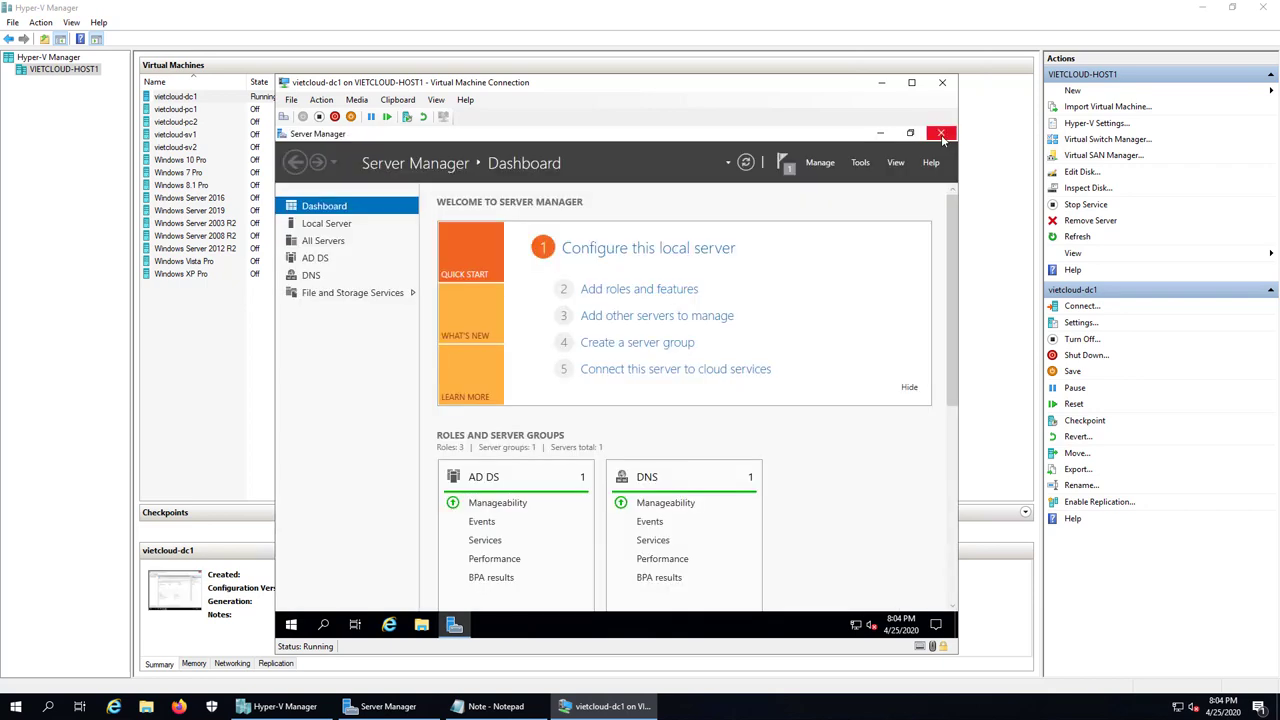
{"action": "left_click", "coordinate": [881, 133]}
{"action": "left_click", "coordinate": [310, 215]}
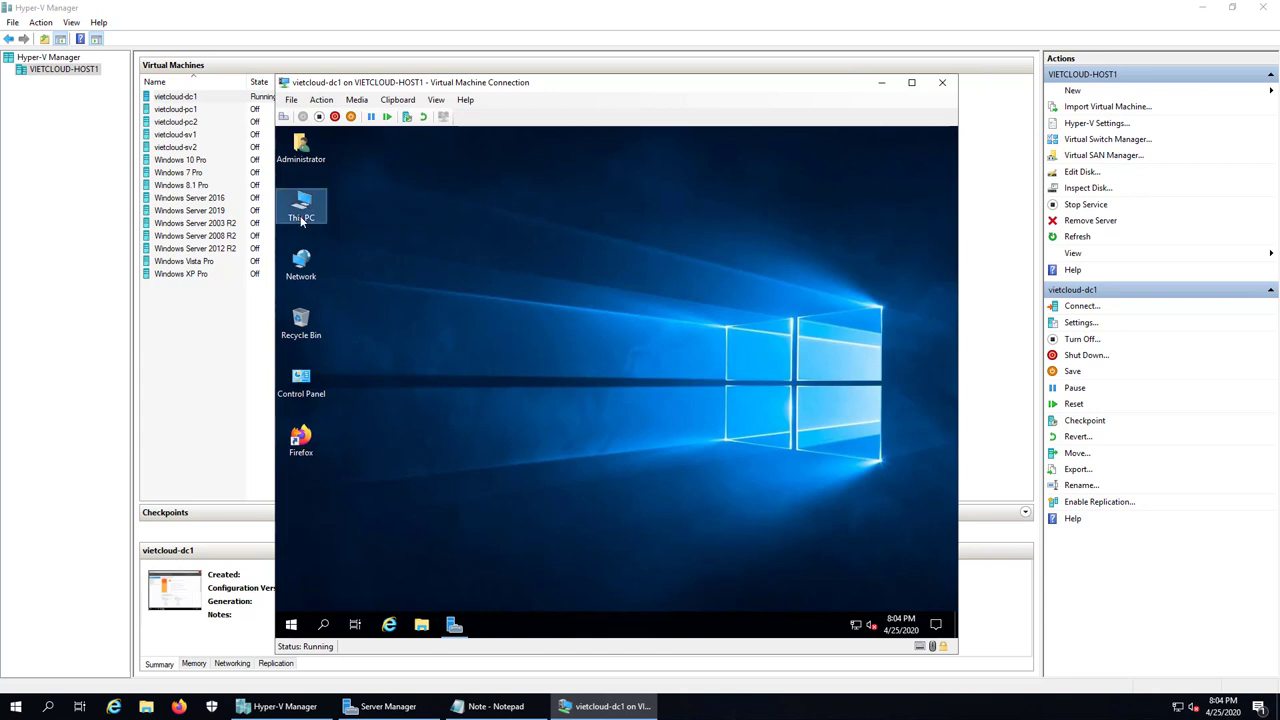
{"action": "key", "text": "Return"}
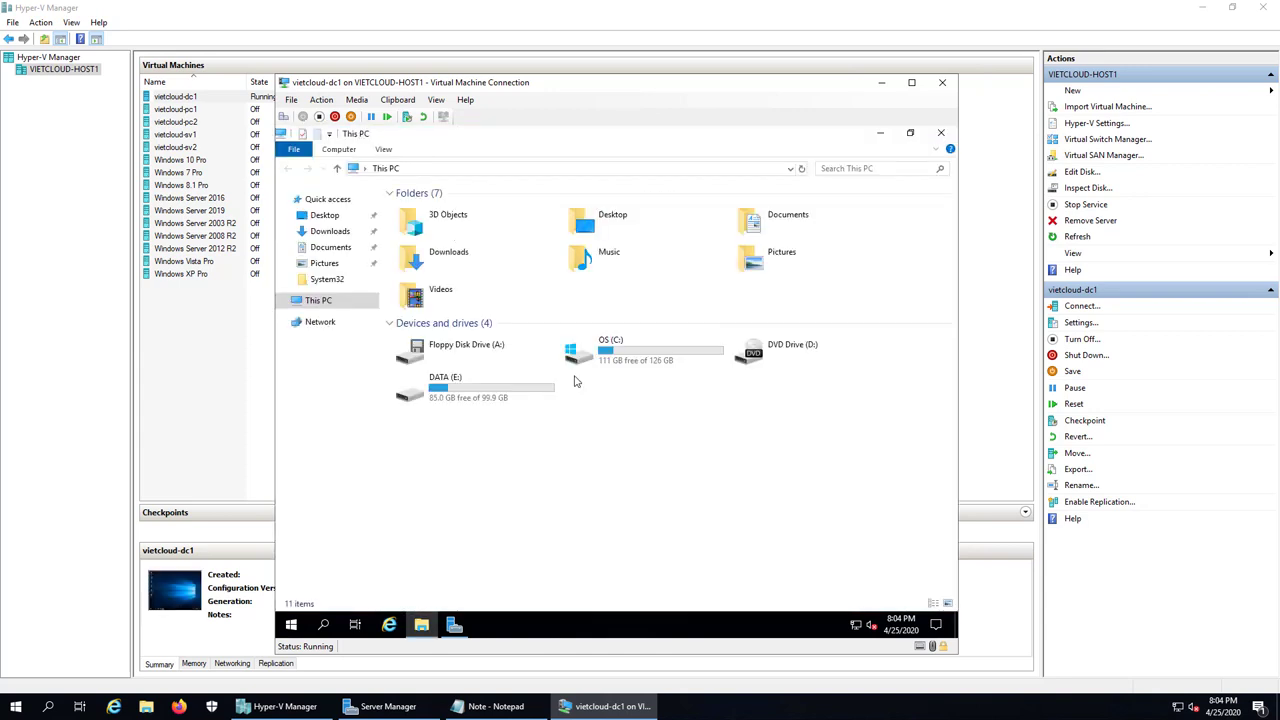
{"action": "double_click", "coordinate": [477, 402]}
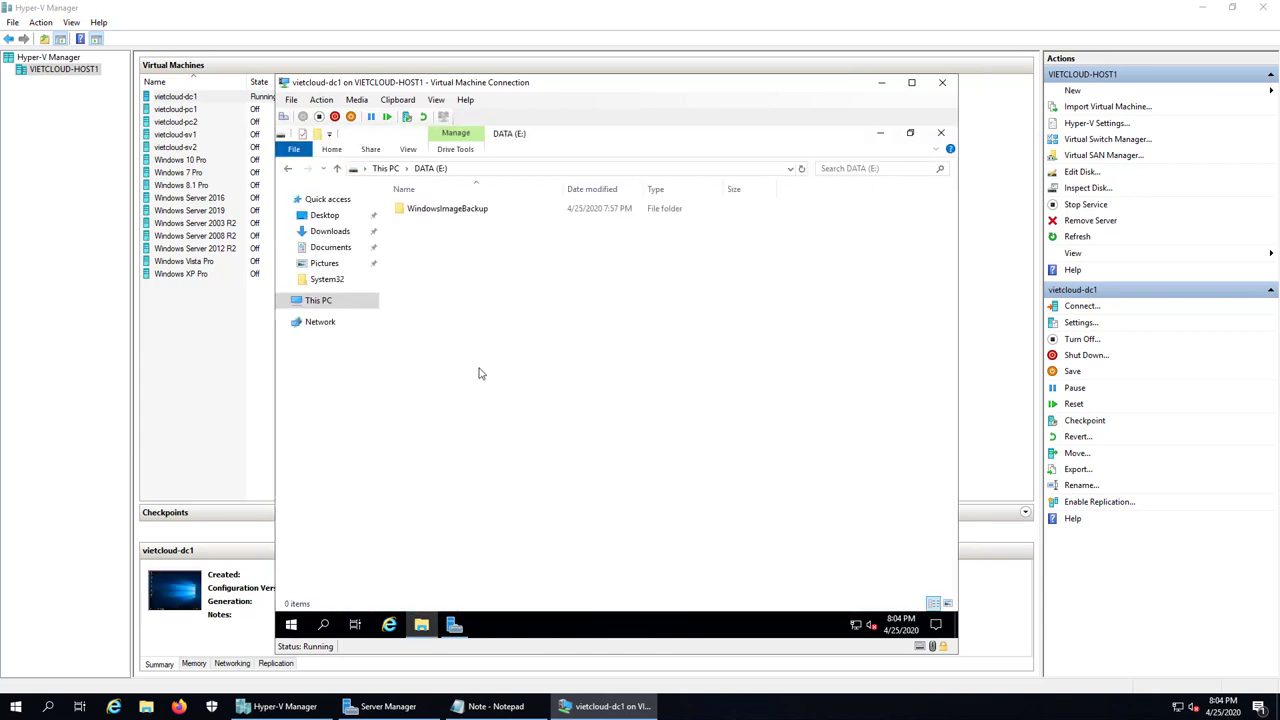
{"action": "double_click", "coordinate": [425, 208]}
{"action": "double_click", "coordinate": [418, 209]}
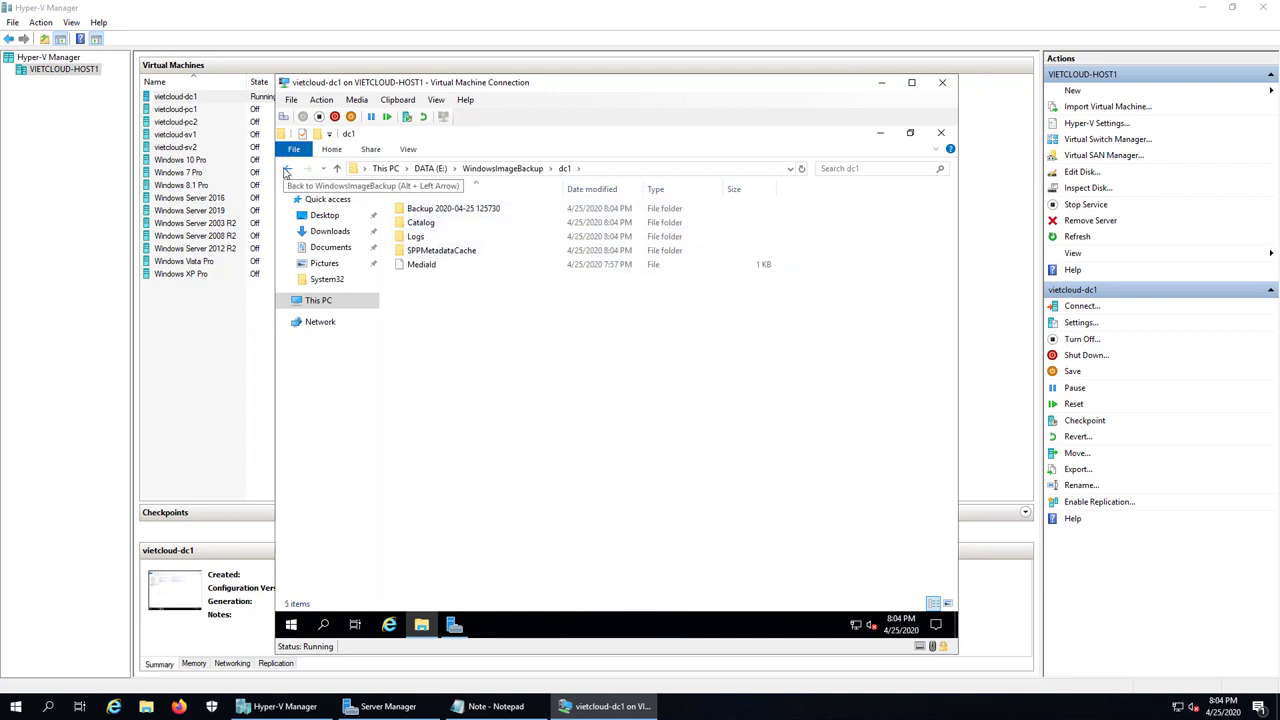
{"action": "double_click", "coordinate": [450, 209]}
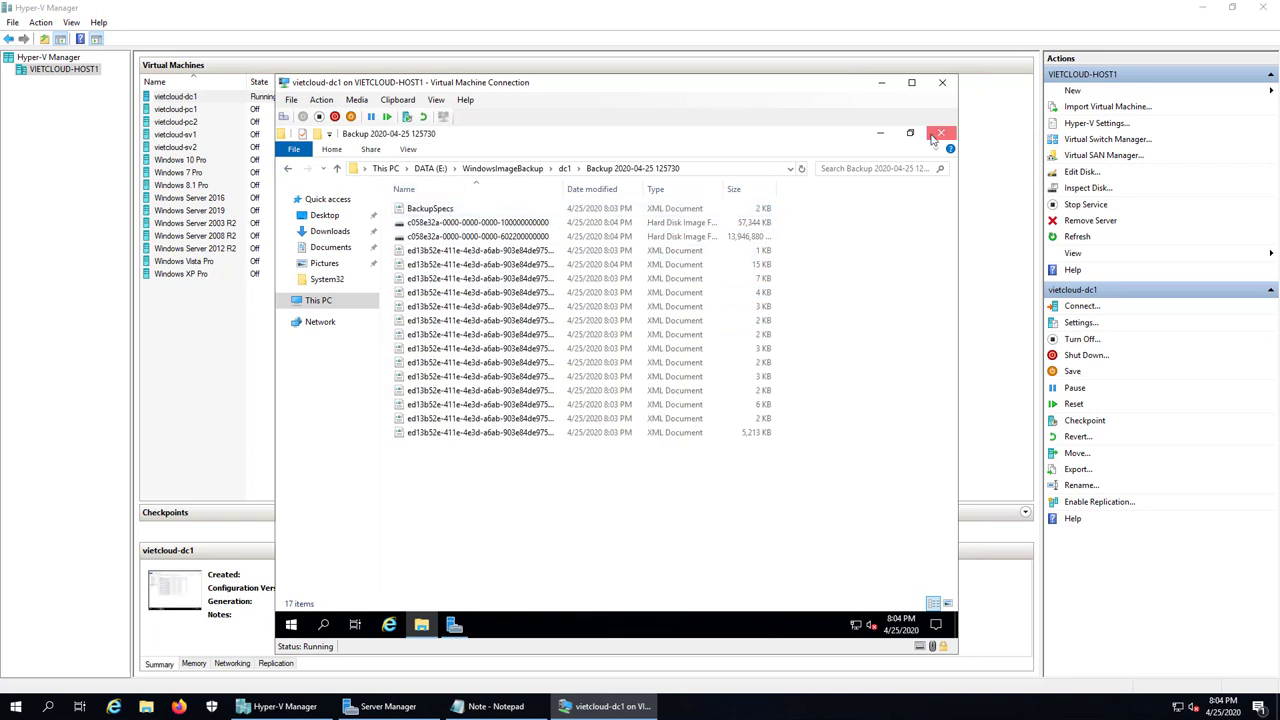
{"action": "left_click", "coordinate": [940, 132]}
Step: Append '3. Thuc hien Restore File & Folder' to the Notepad notes and minimize them
{"action": "left_click", "coordinate": [492, 706]}
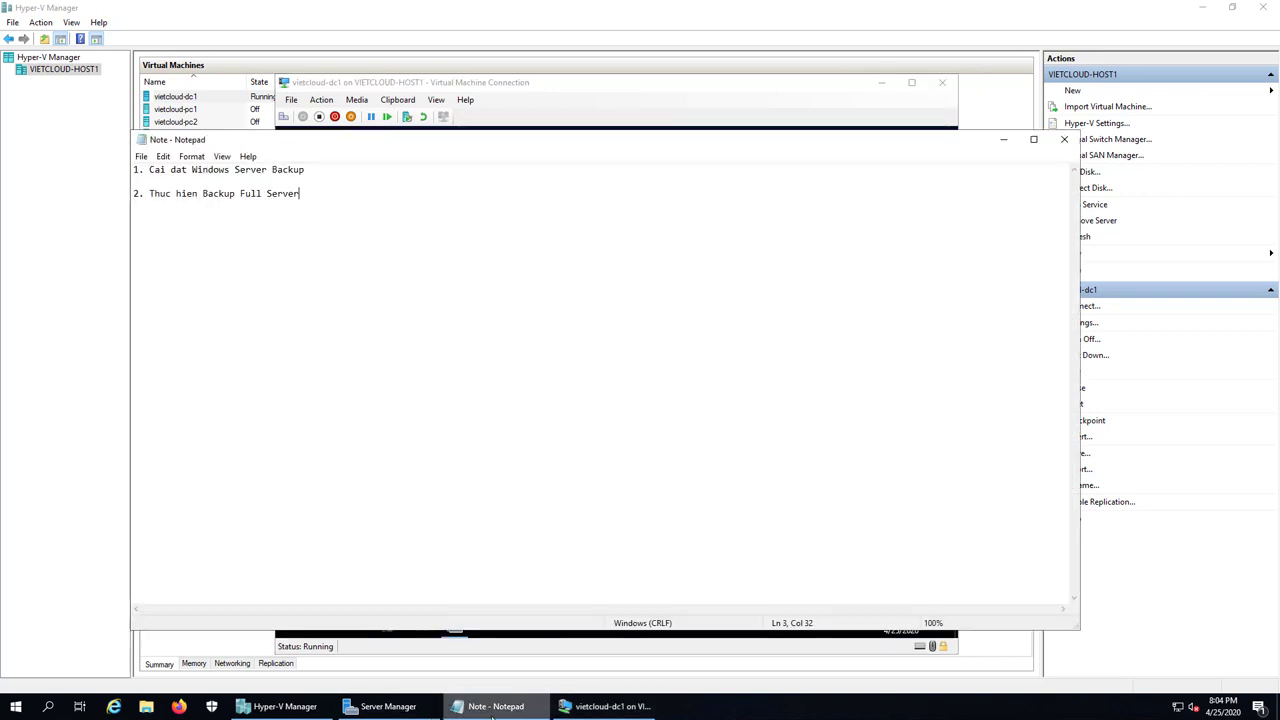
{"action": "key", "text": "Return"}
{"action": "key", "text": "Return"}
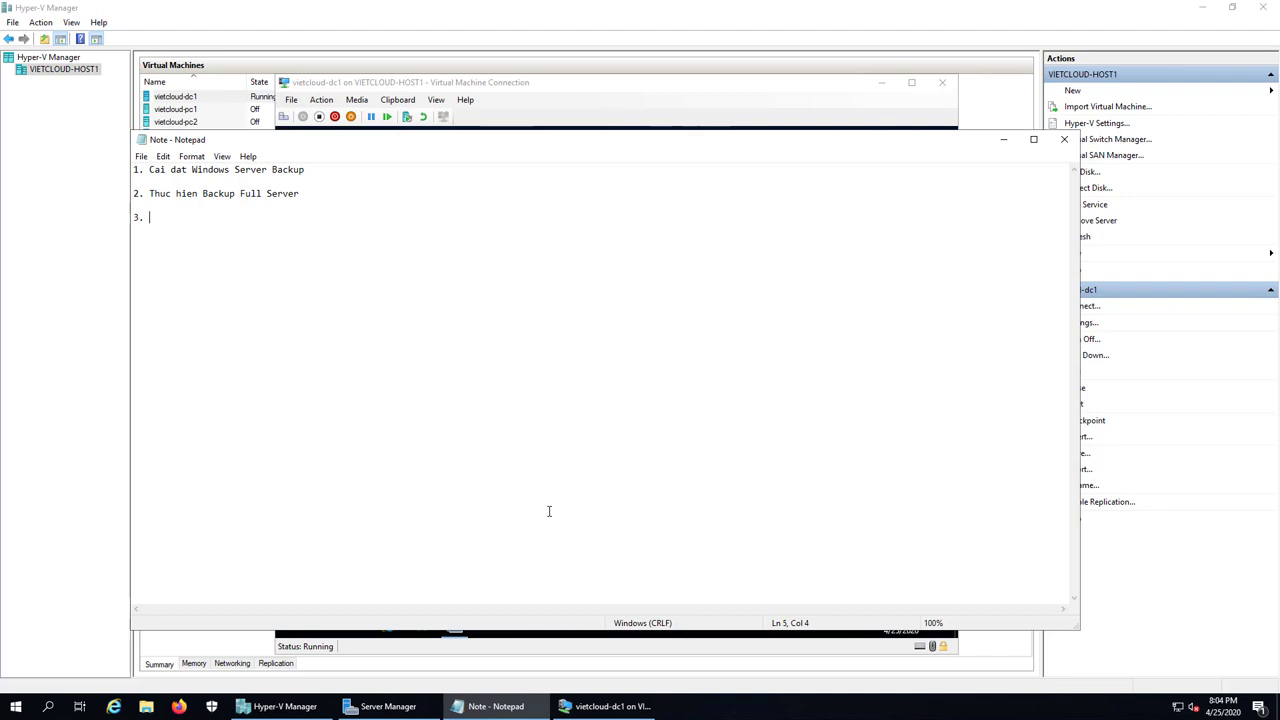
{"action": "type", "text": "3. Thuc hien Restore File & Folder"}
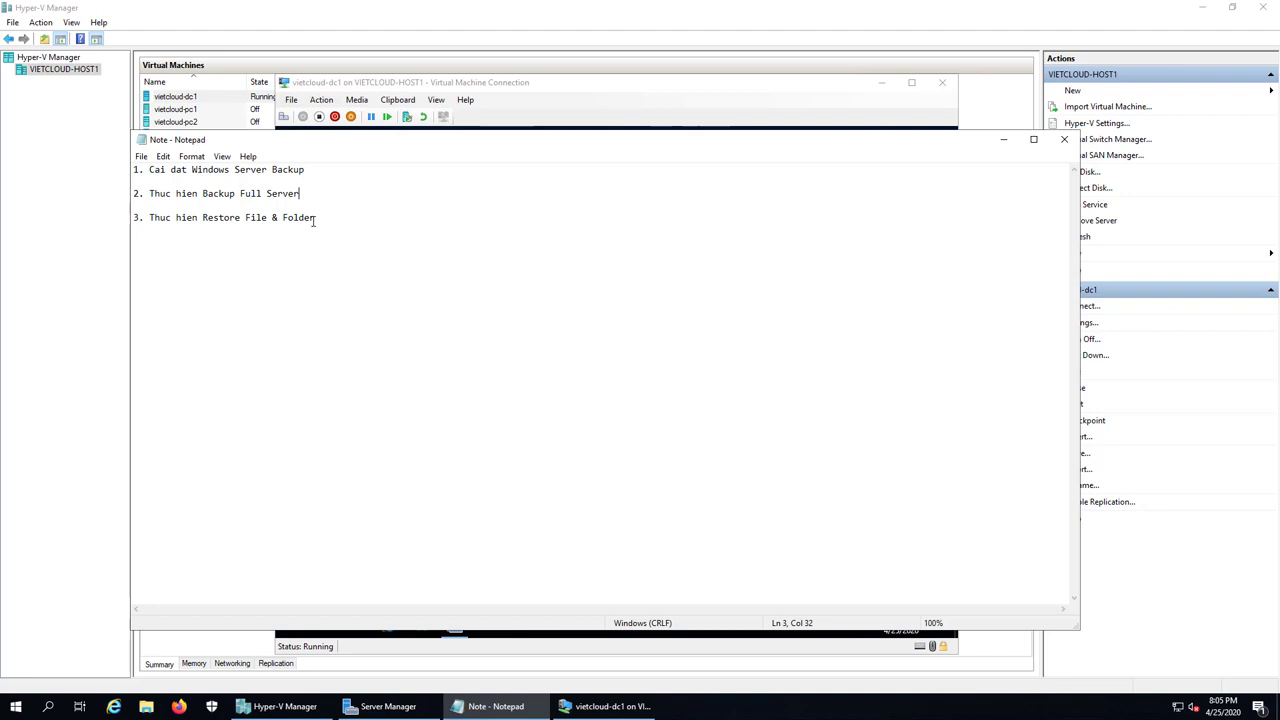
{"action": "left_click", "coordinate": [323, 217]}
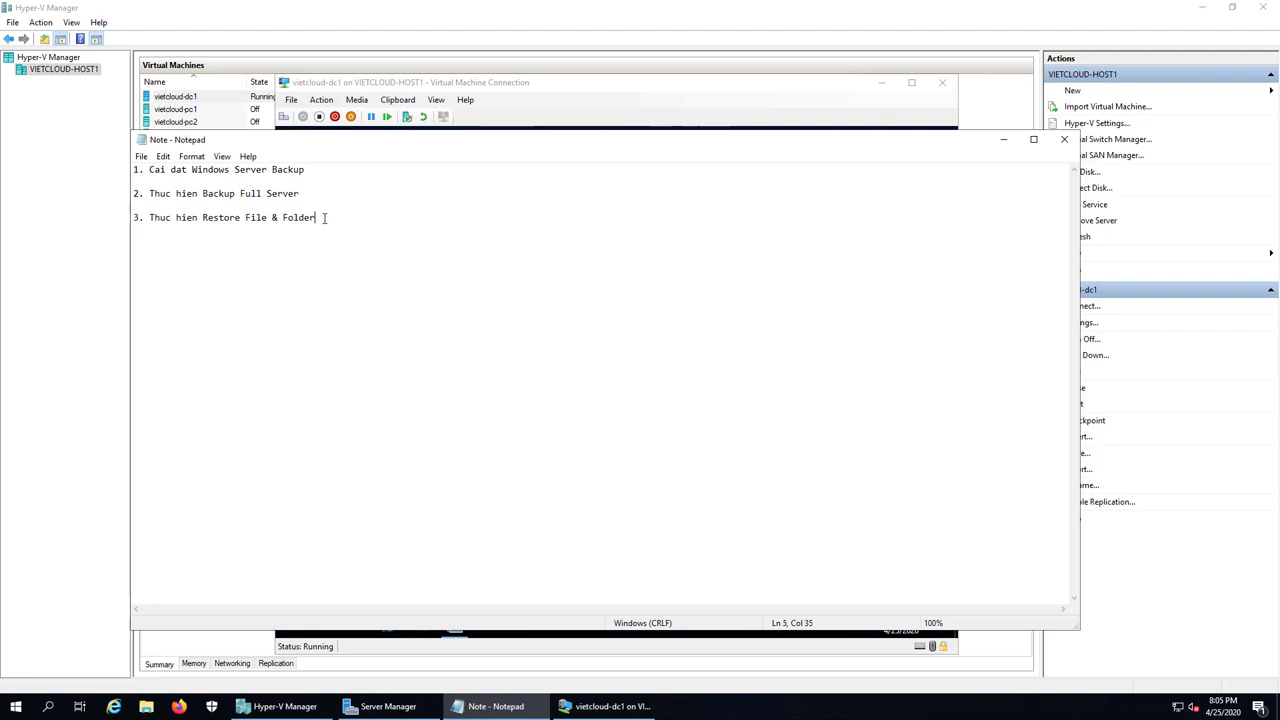
{"action": "left_click", "coordinate": [1003, 139]}
Step: Permanently delete the DATA folder from C: with Shift+Delete and close Explorer
{"action": "double_click", "coordinate": [301, 205]}
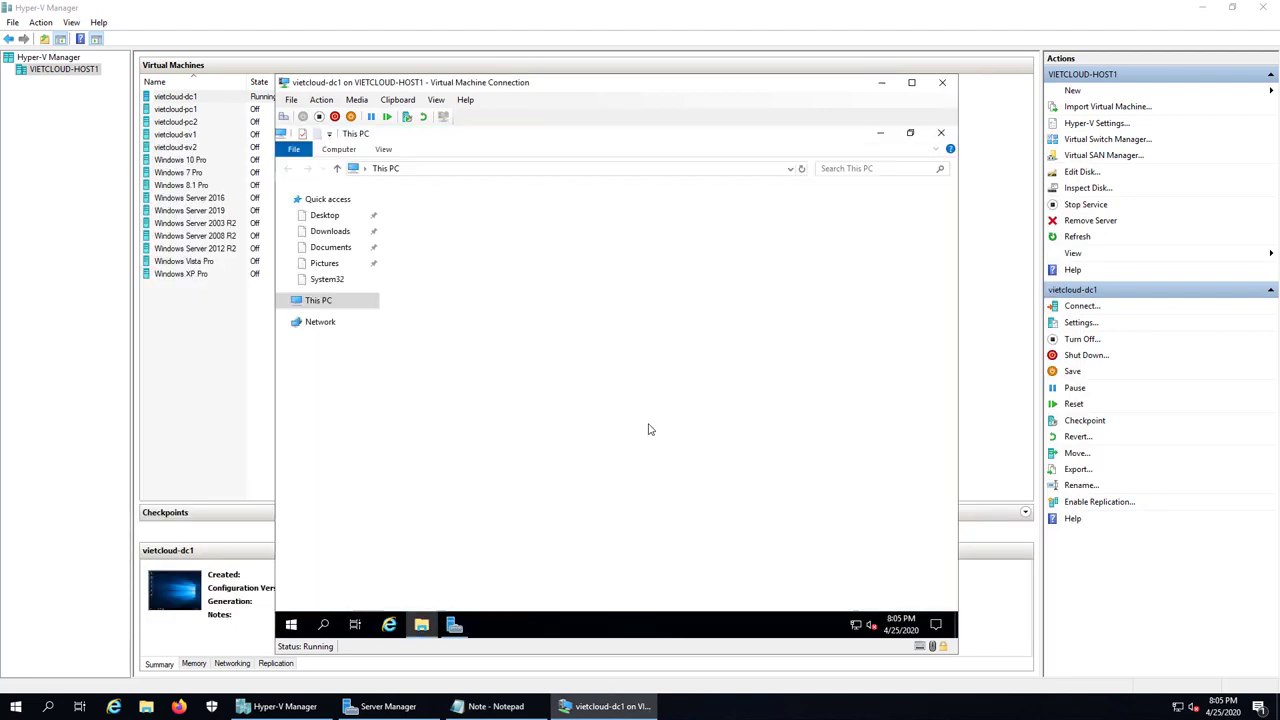
{"action": "left_click", "coordinate": [637, 366]}
{"action": "double_click", "coordinate": [637, 366]}
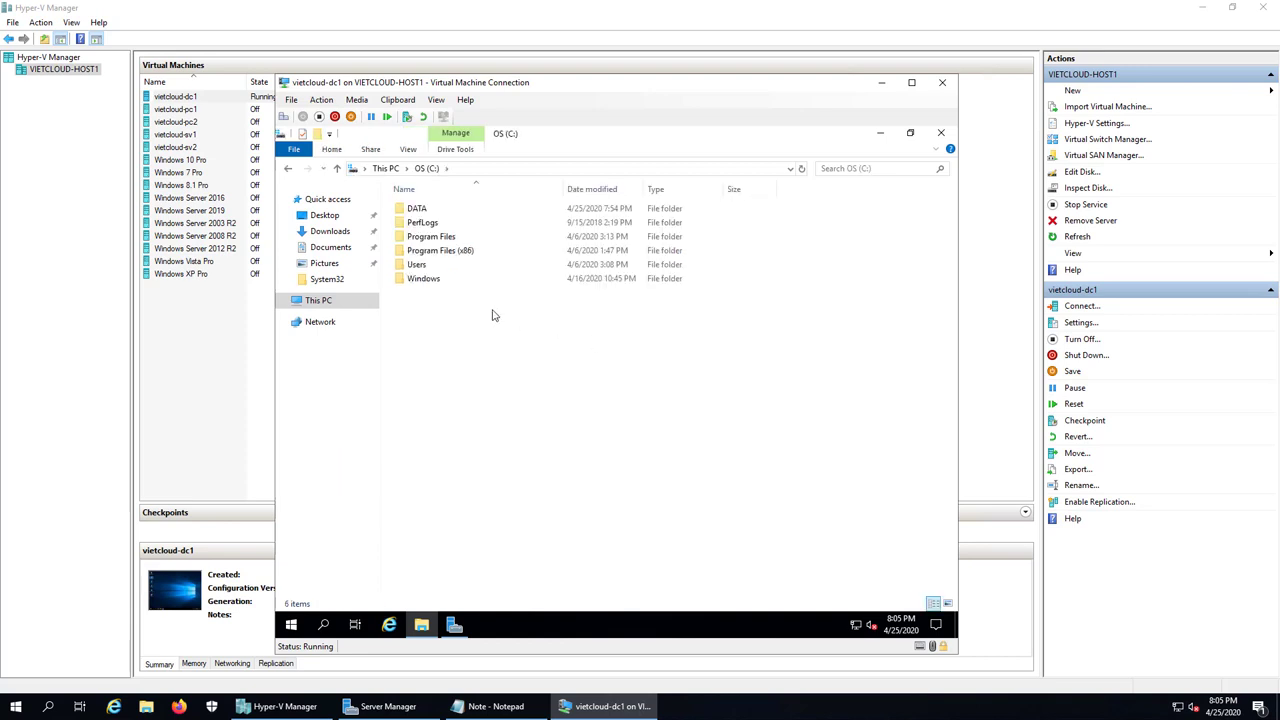
{"action": "left_click", "coordinate": [420, 210]}
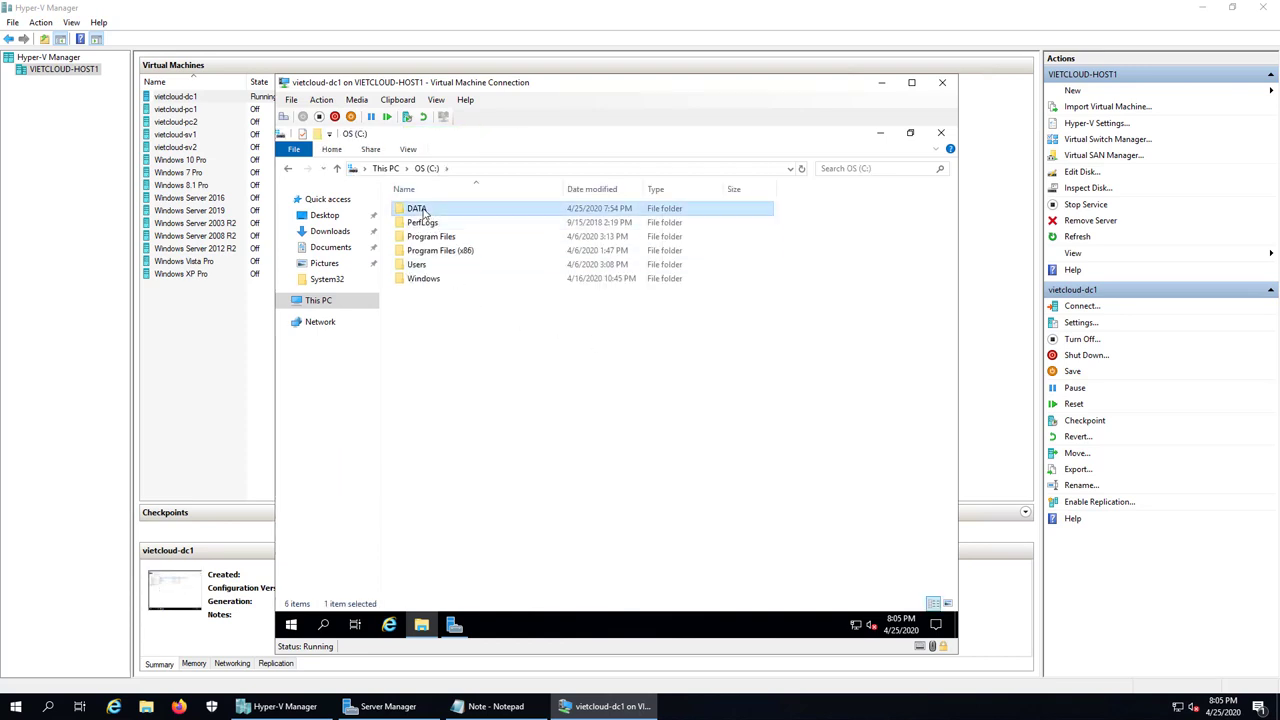
{"action": "right_click", "coordinate": [422, 210]}
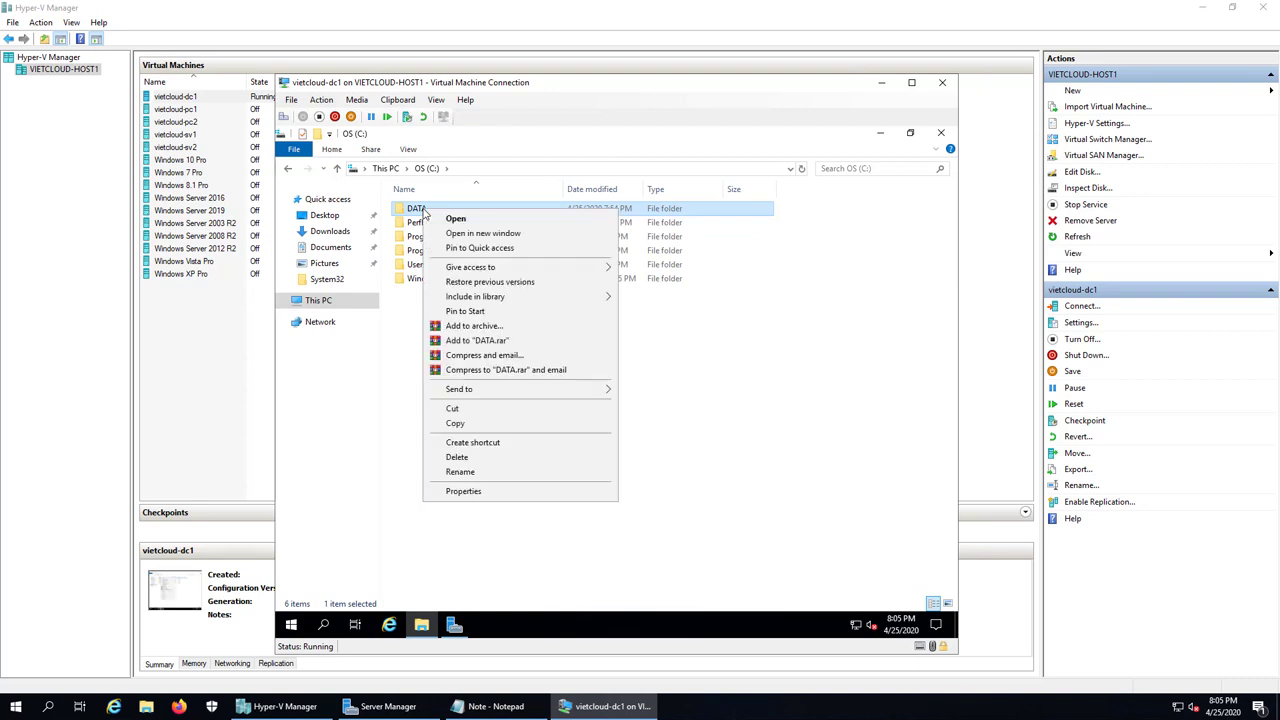
{"action": "left_click", "coordinate": [711, 443]}
{"action": "left_click", "coordinate": [423, 209]}
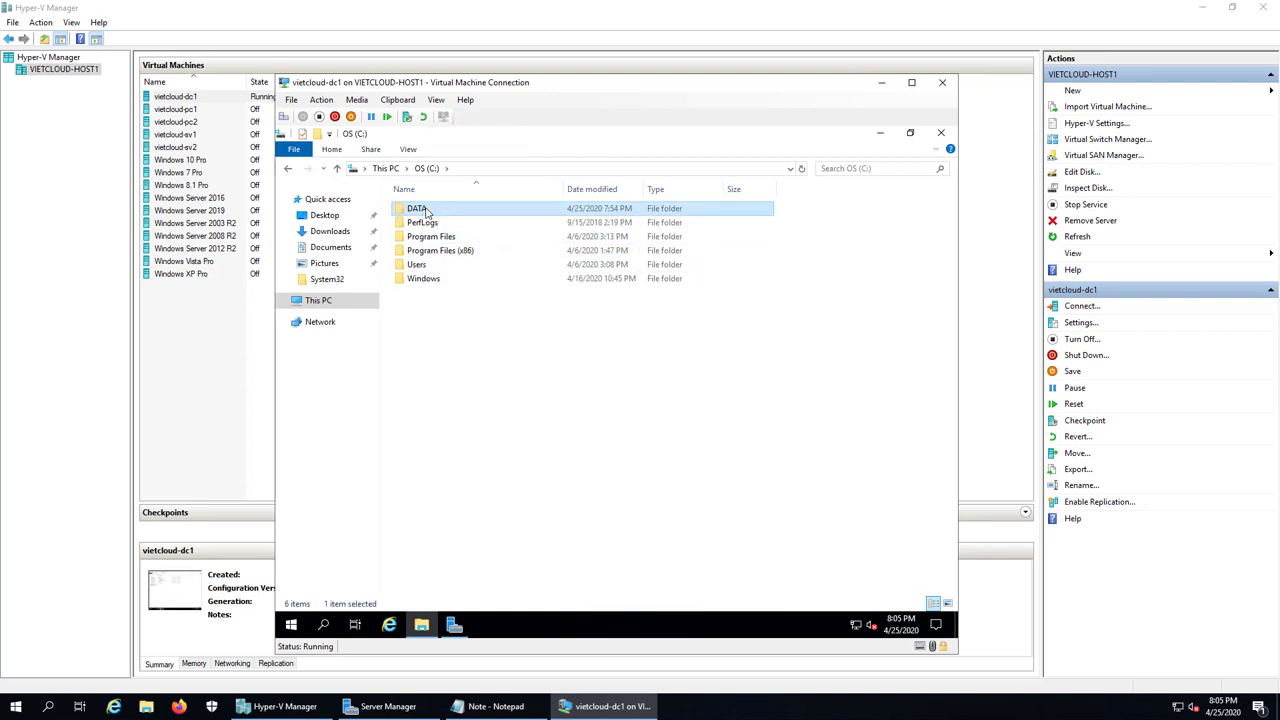
{"action": "key", "text": "shift+Delete"}
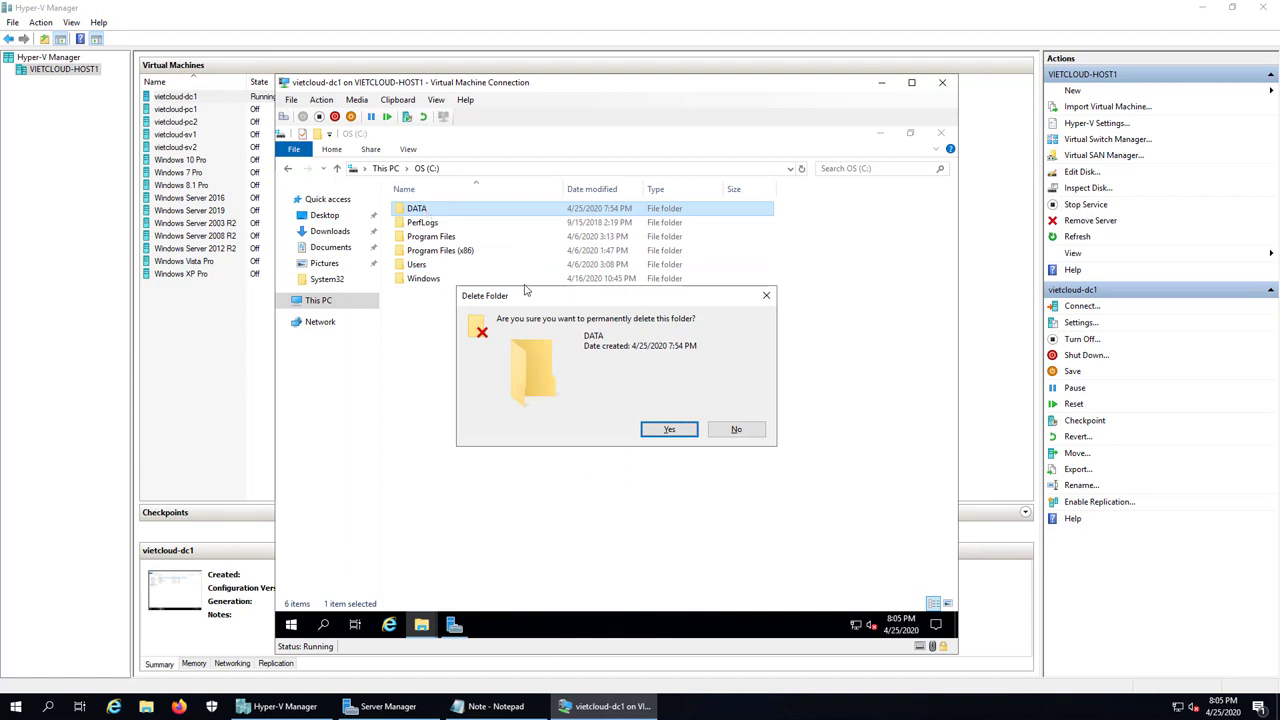
{"action": "left_click", "coordinate": [667, 429]}
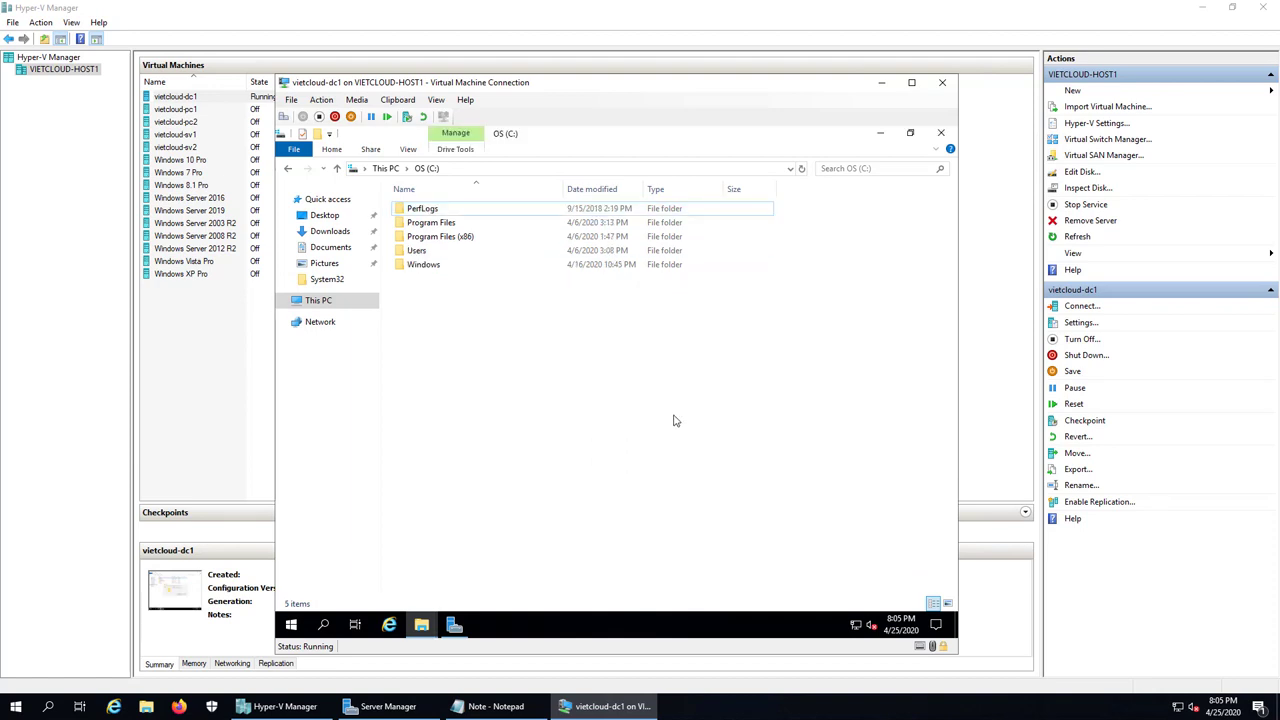
{"action": "left_click", "coordinate": [940, 132]}
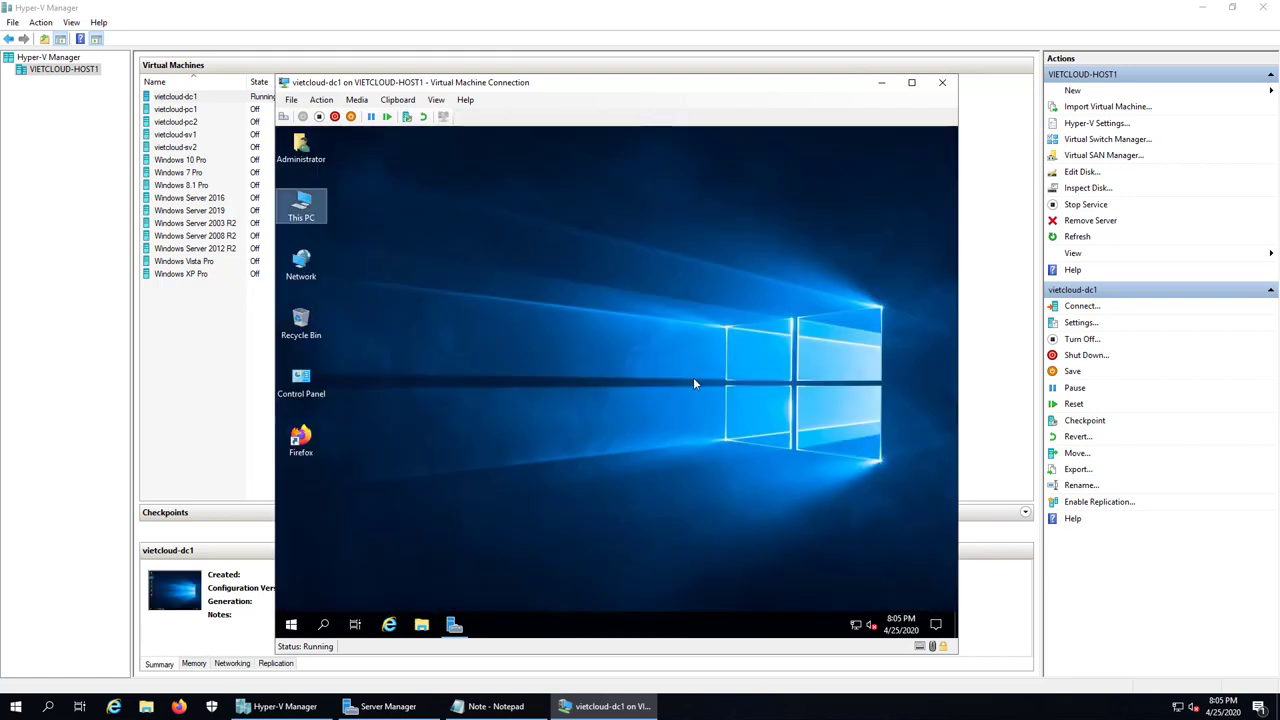
Step: Reopen the C: drive to confirm DATA is gone, then close the window
{"action": "double_click", "coordinate": [316, 222]}
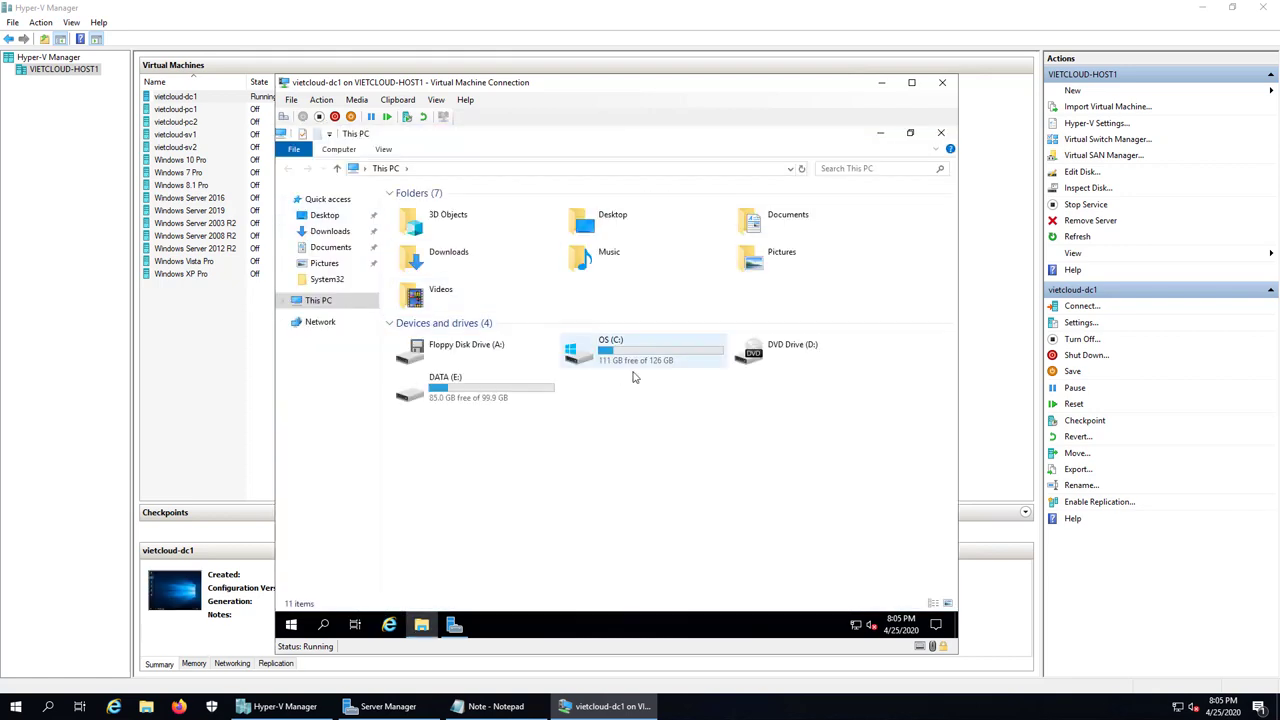
{"action": "left_click", "coordinate": [617, 355]}
{"action": "double_click", "coordinate": [617, 355]}
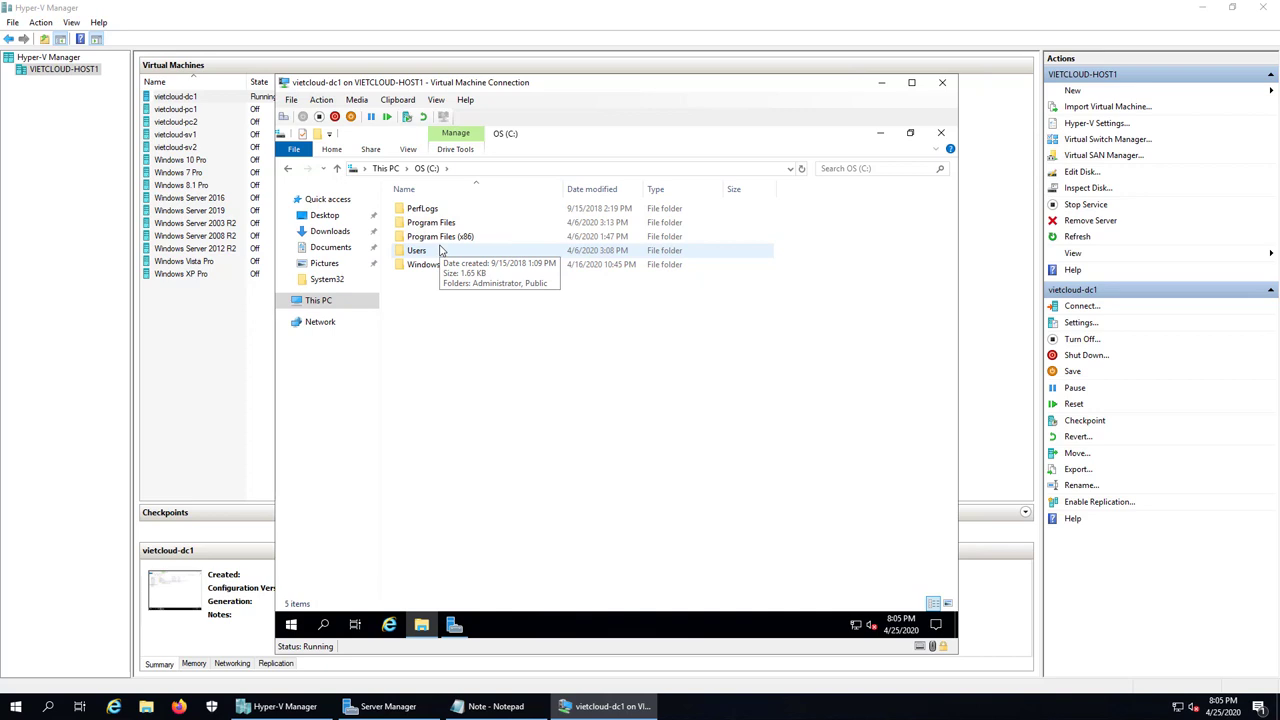
{"action": "left_click", "coordinate": [940, 132]}
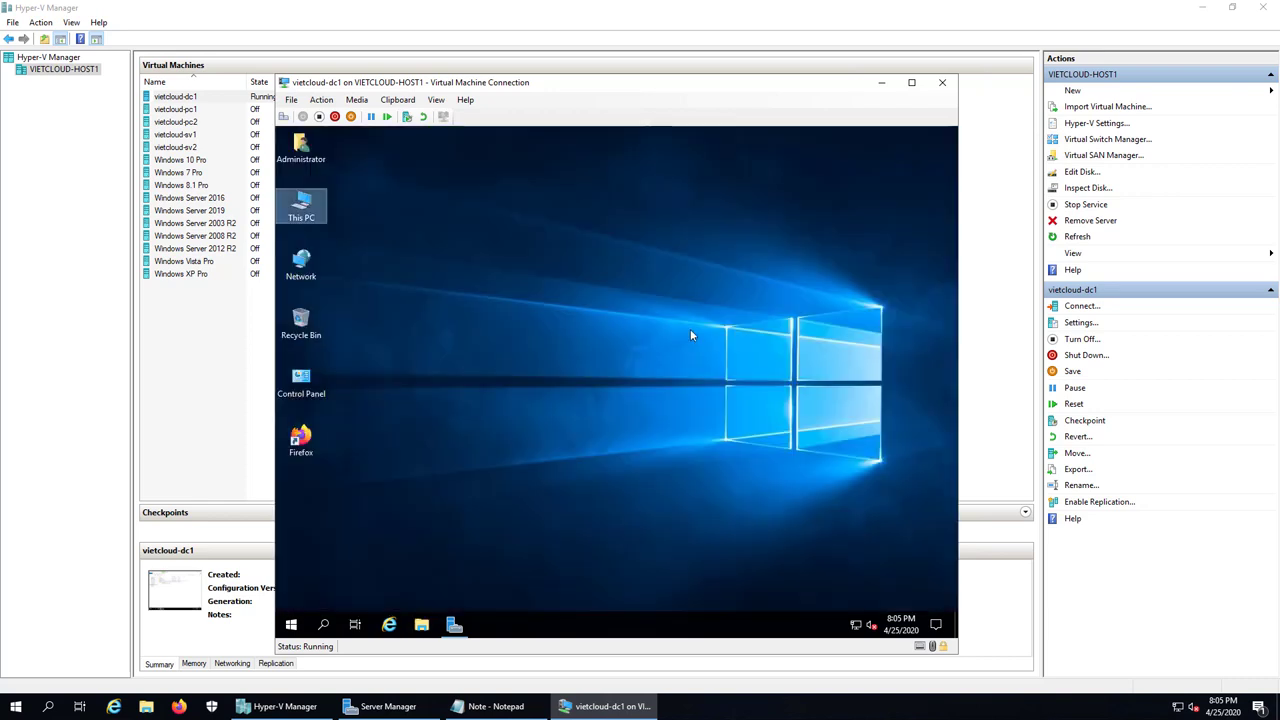
Step: Launch Windows Server Backup from Server Manager's Tools menu and choose Recover on Local Backup
{"action": "left_click", "coordinate": [454, 624]}
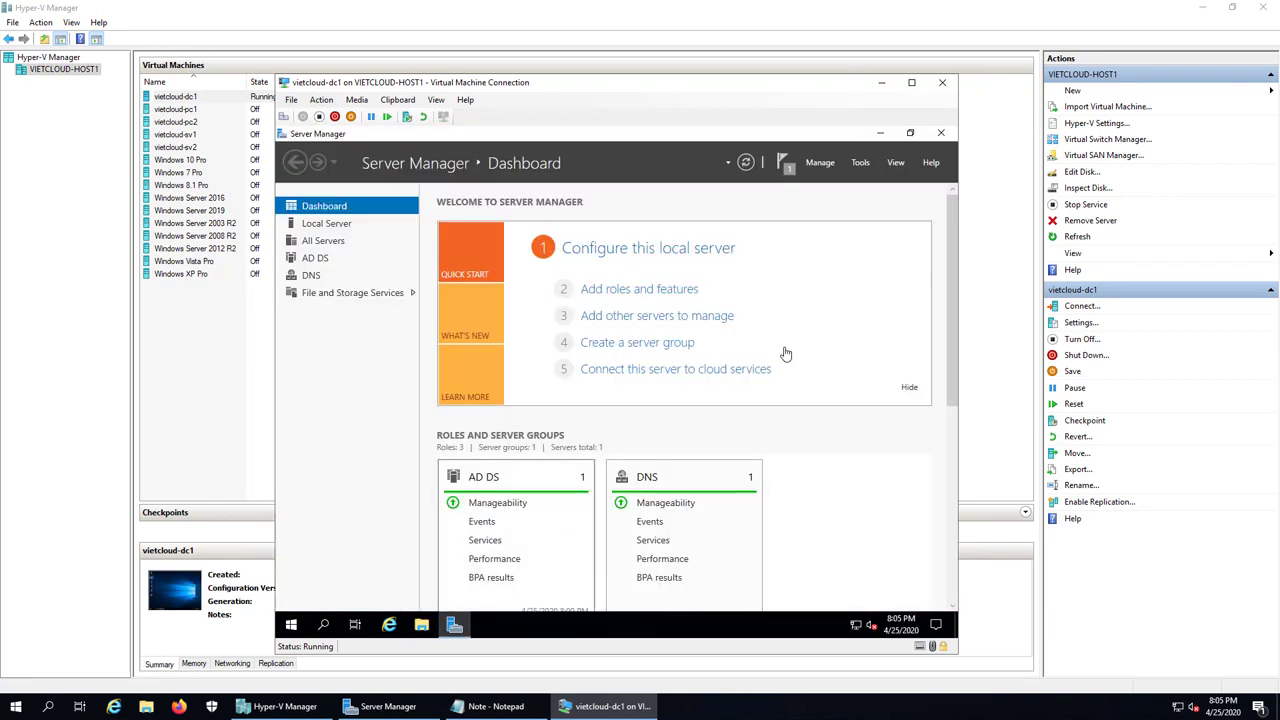
{"action": "left_click", "coordinate": [860, 162]}
{"action": "scroll", "coordinate": [870, 540], "scroll_direction": "down", "scroll_amount": 1}
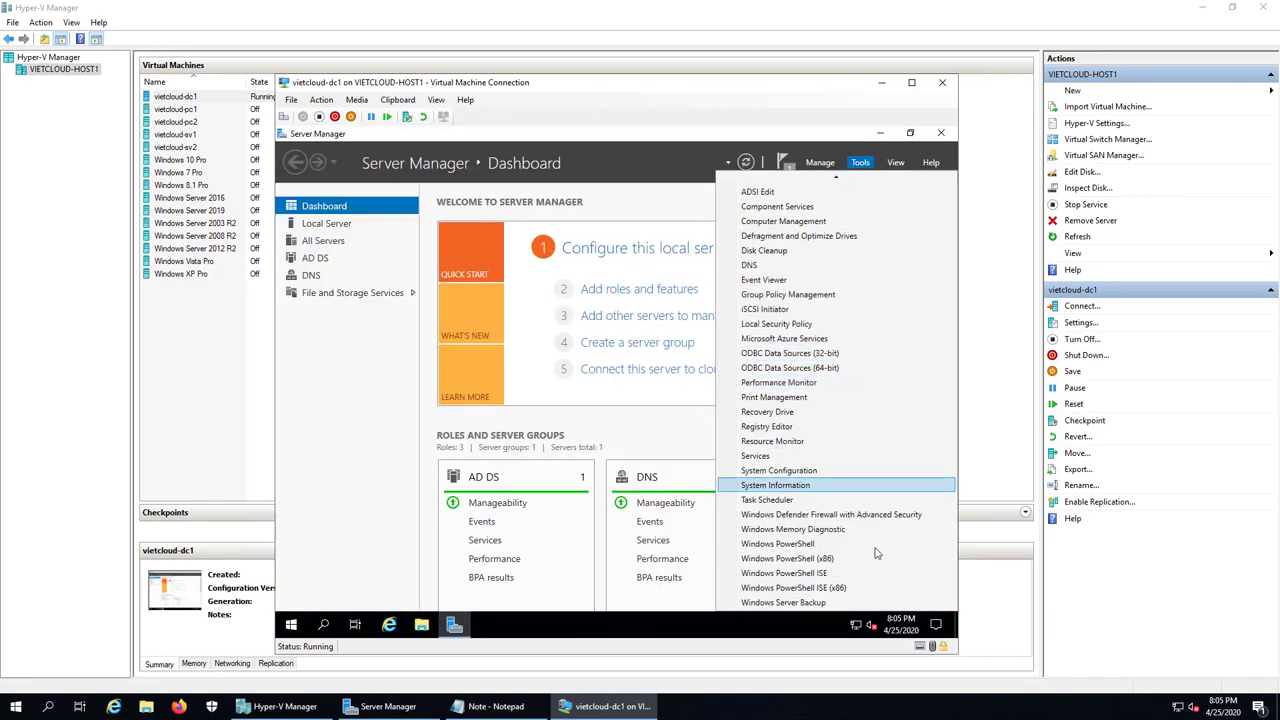
{"action": "left_click", "coordinate": [783, 602]}
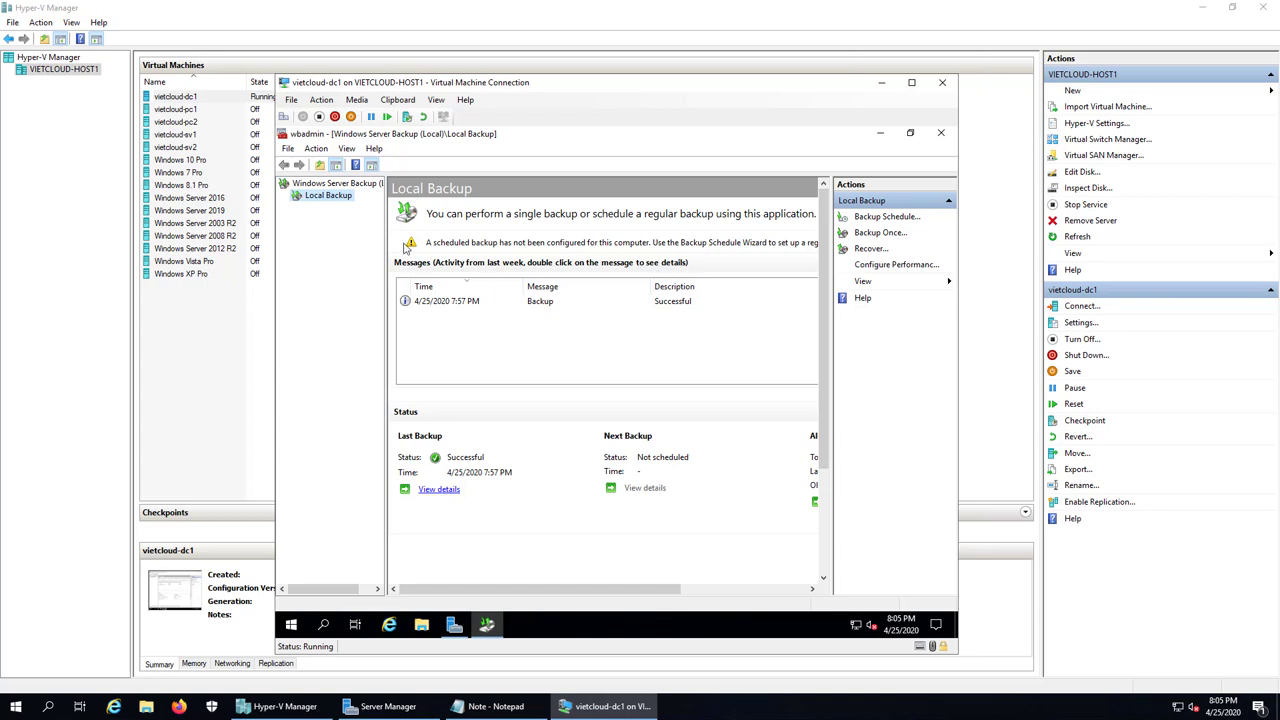
{"action": "right_click", "coordinate": [338, 201]}
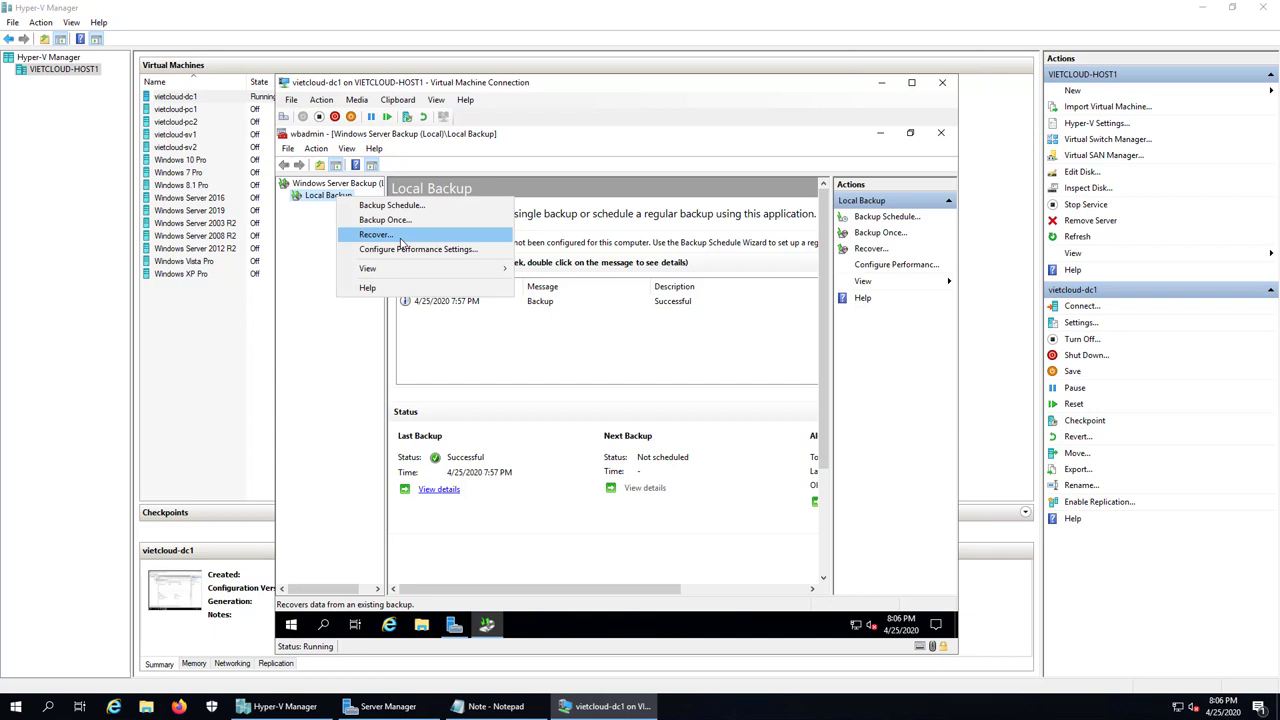
{"action": "left_click", "coordinate": [400, 238]}
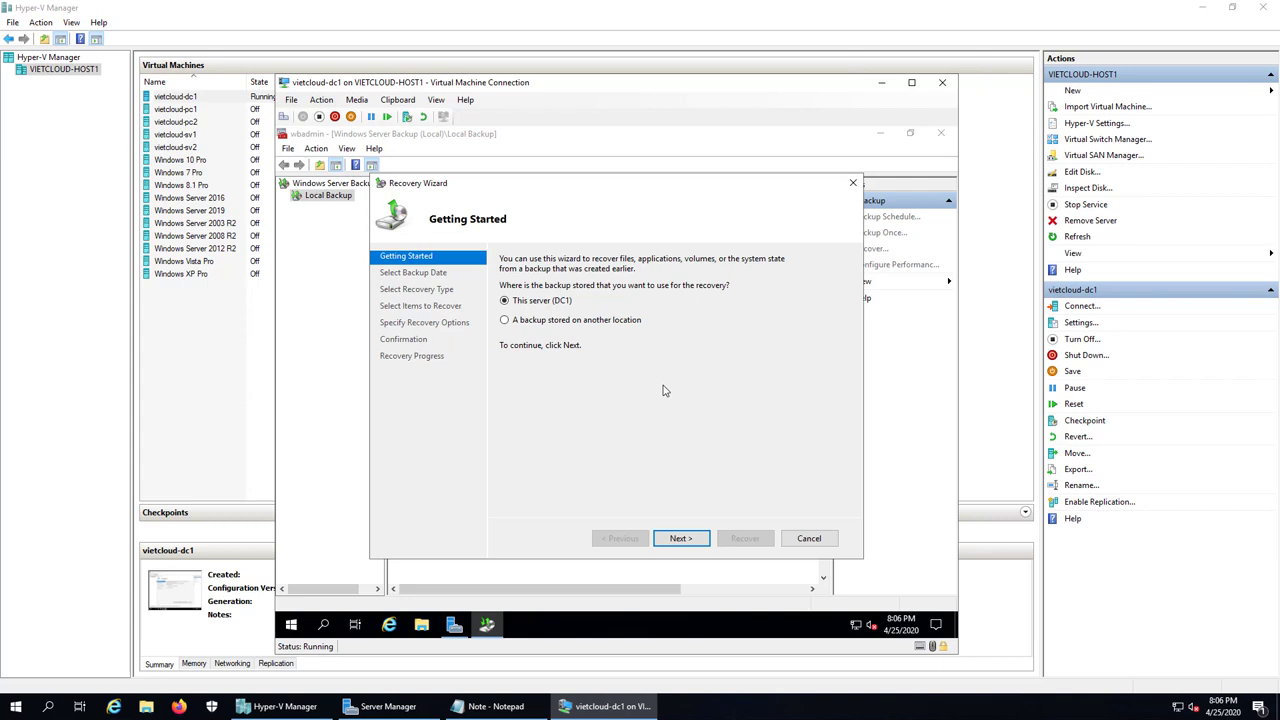
Step: Advance past Getting Started, the 4/25/2020 7:57 PM backup date and the Files and folders recovery type
{"action": "left_click", "coordinate": [689, 537]}
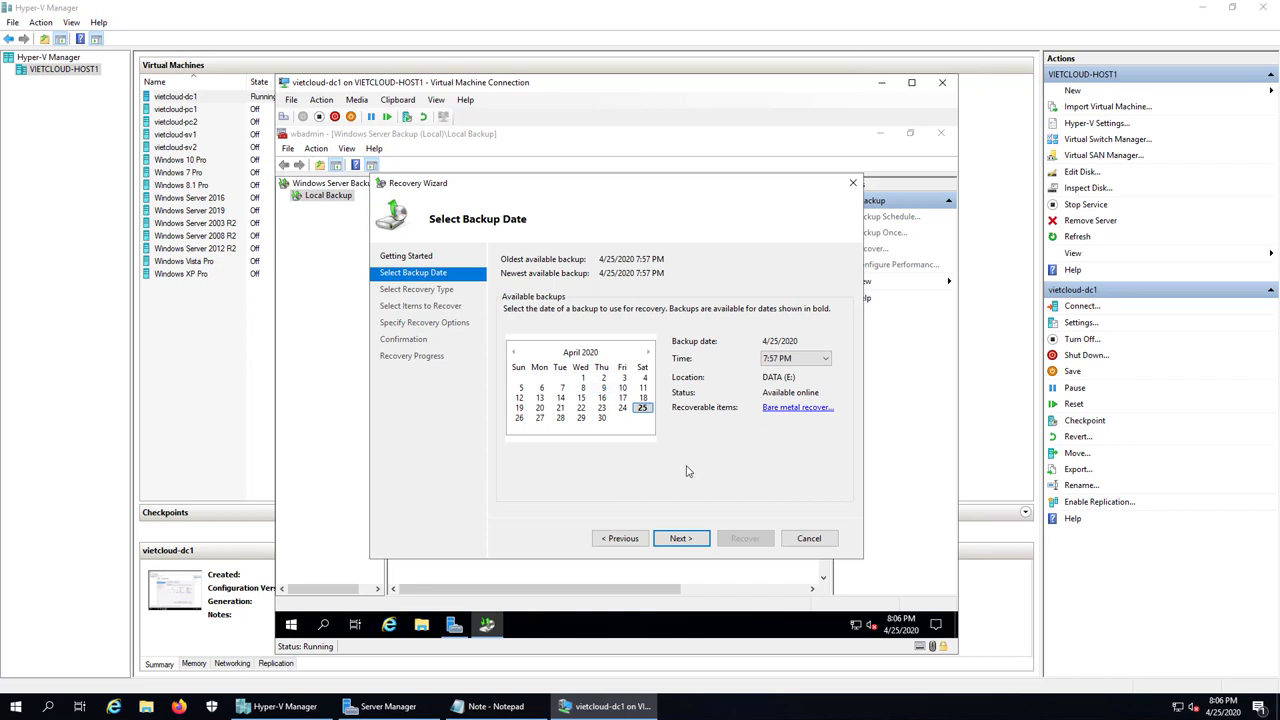
{"action": "left_click", "coordinate": [680, 540]}
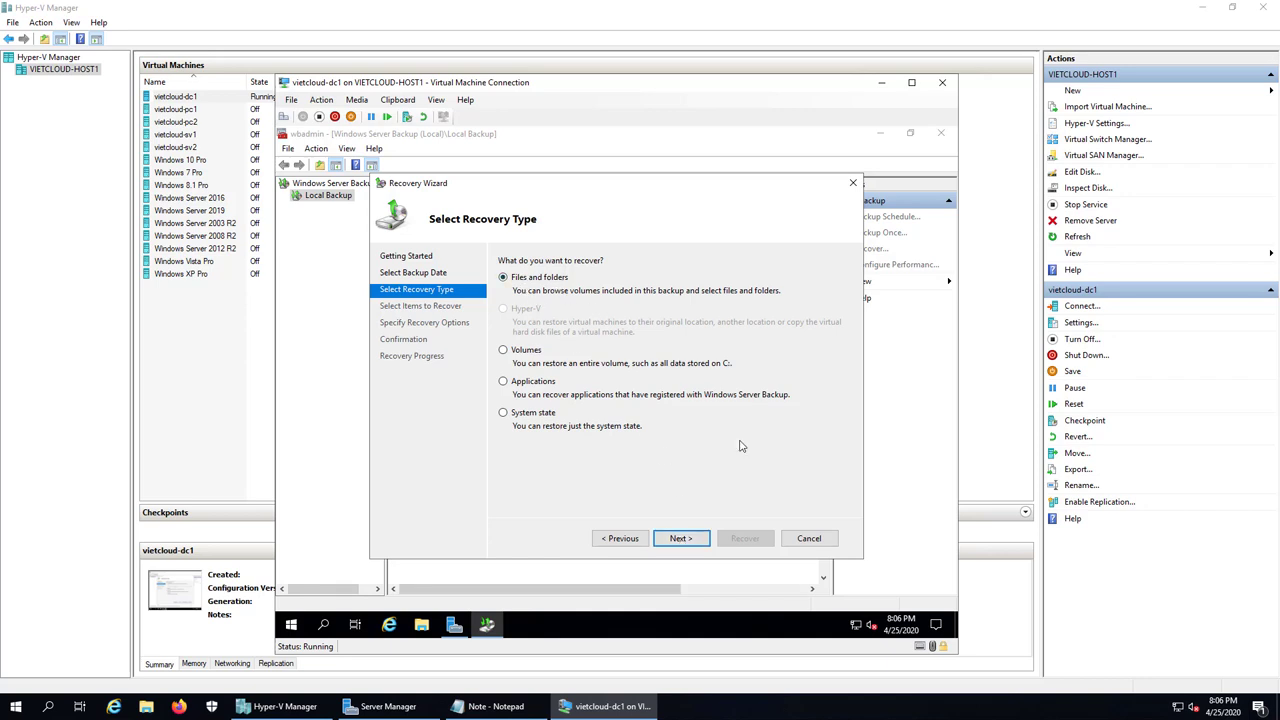
{"action": "left_click", "coordinate": [681, 538]}
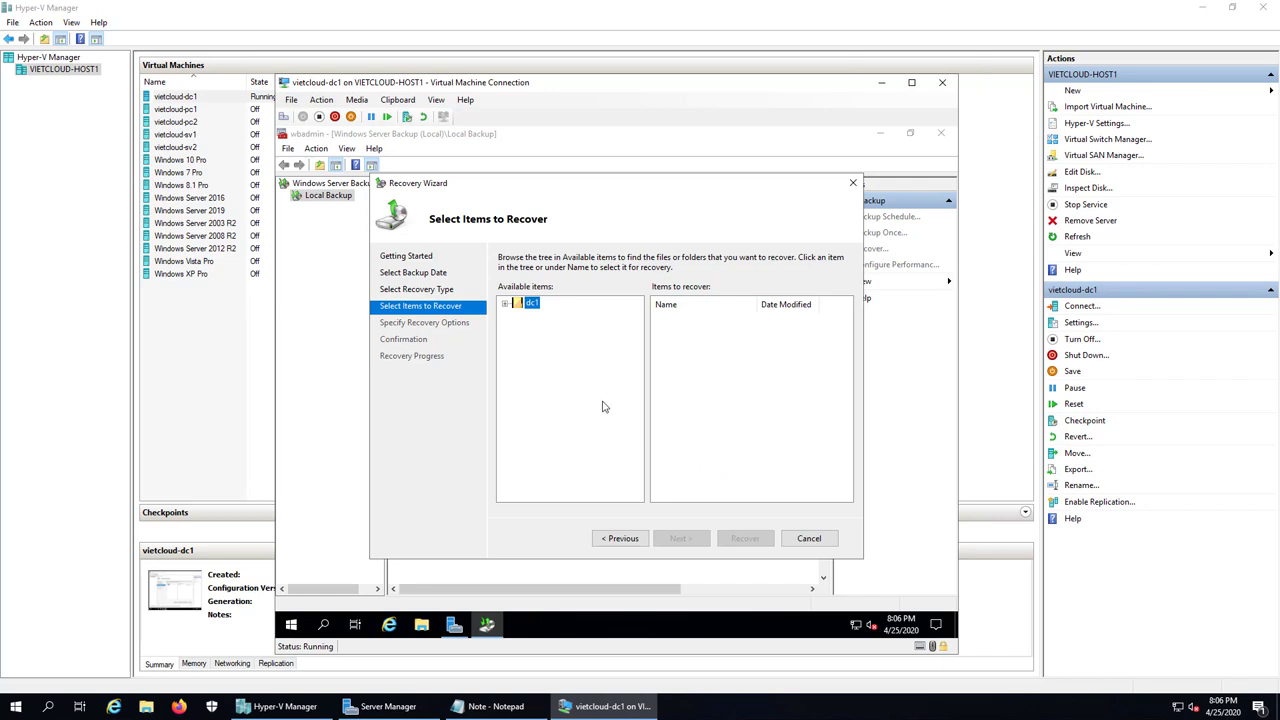
Step: Expand dc1 > OS (C:) in the backup tree and select the DATA folder holding doc1.txt and doc2.txt
{"action": "double_click", "coordinate": [532, 304]}
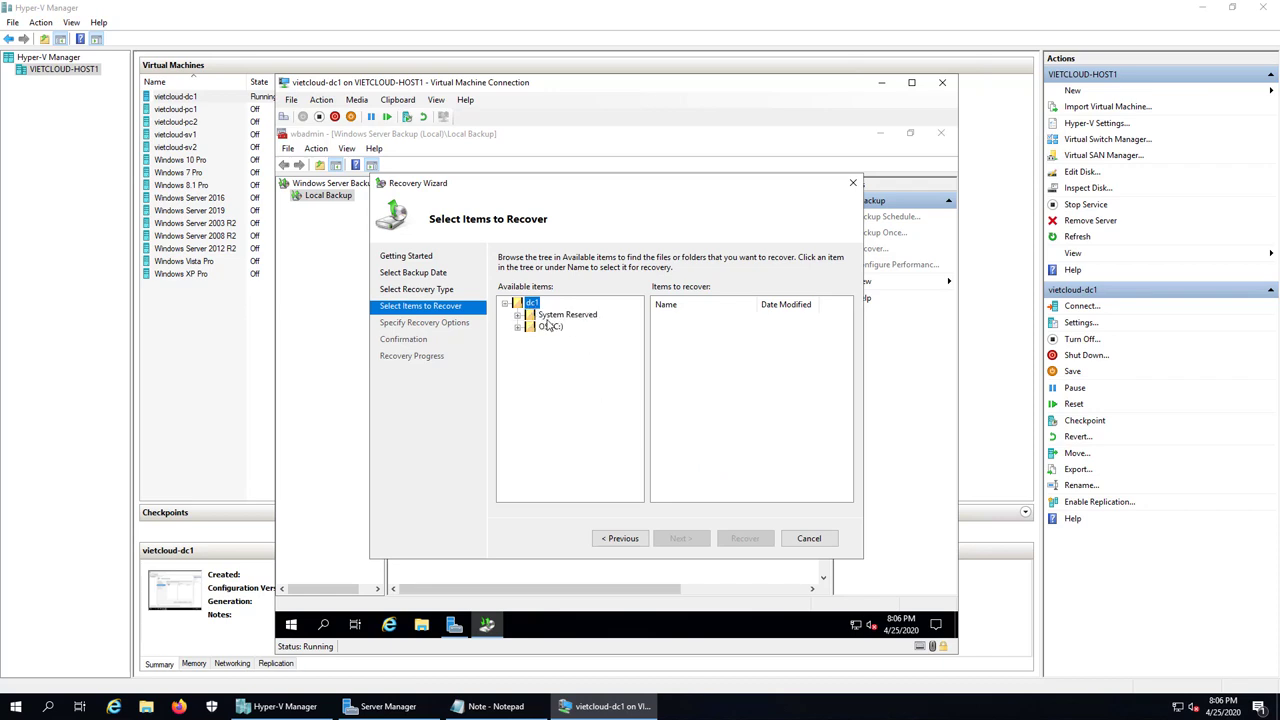
{"action": "double_click", "coordinate": [549, 326]}
{"action": "left_click", "coordinate": [562, 351]}
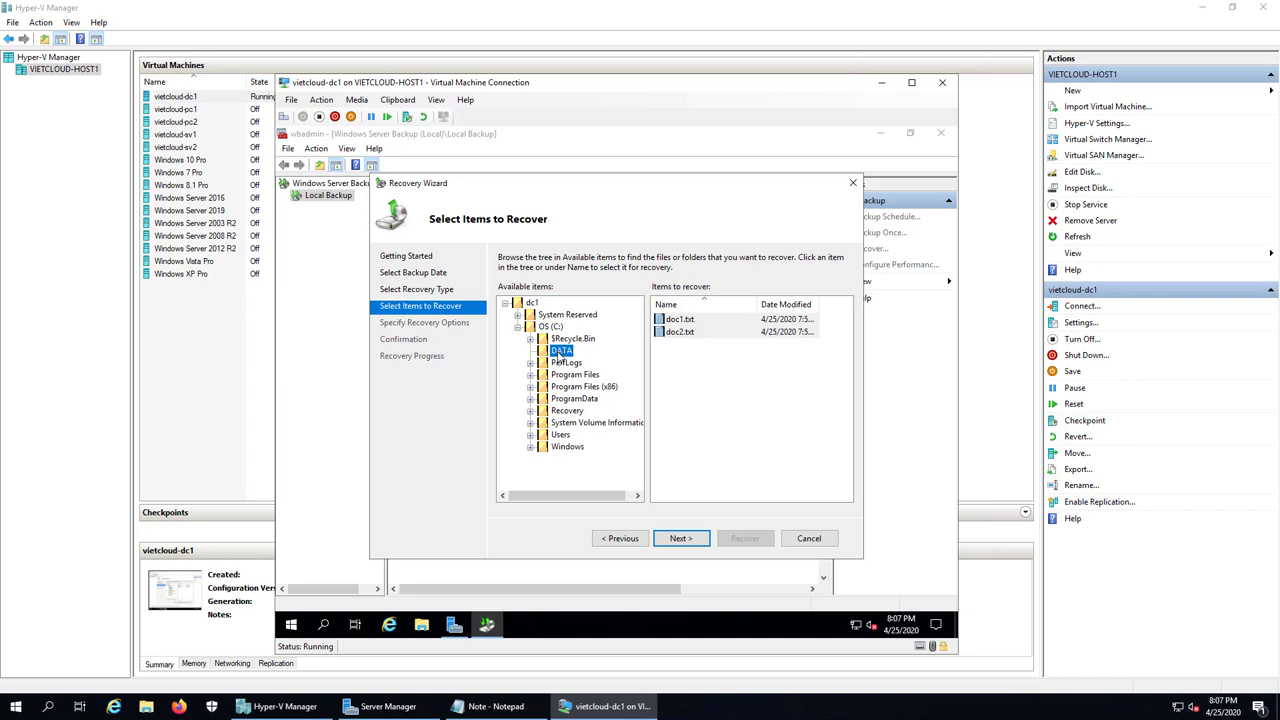
{"action": "left_click", "coordinate": [562, 364]}
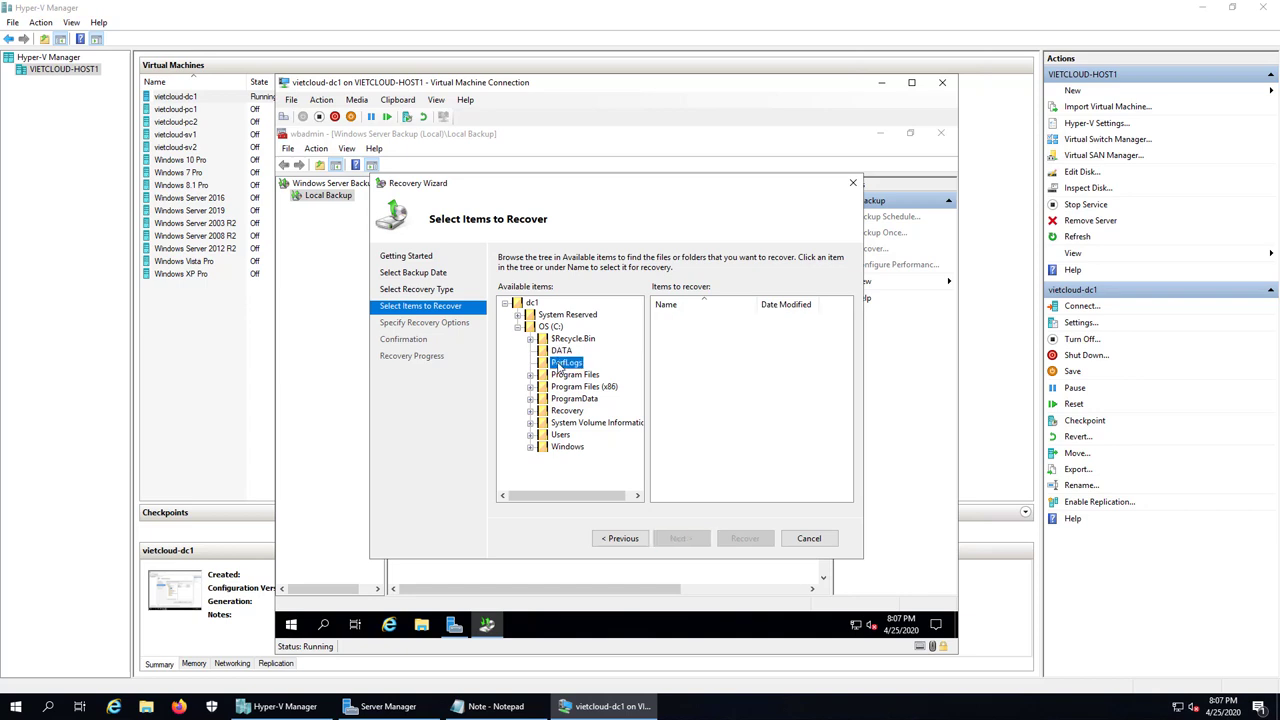
{"action": "left_click", "coordinate": [566, 447]}
{"action": "left_click", "coordinate": [562, 351]}
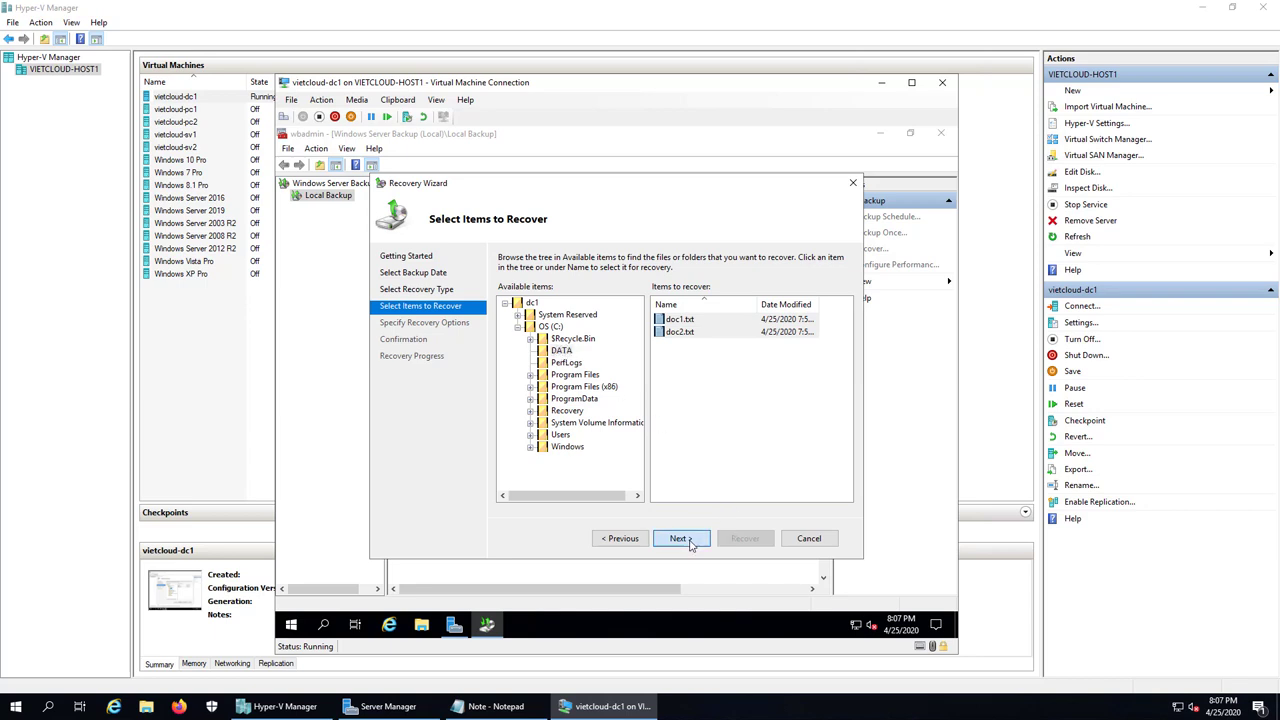
{"action": "left_click", "coordinate": [703, 538]}
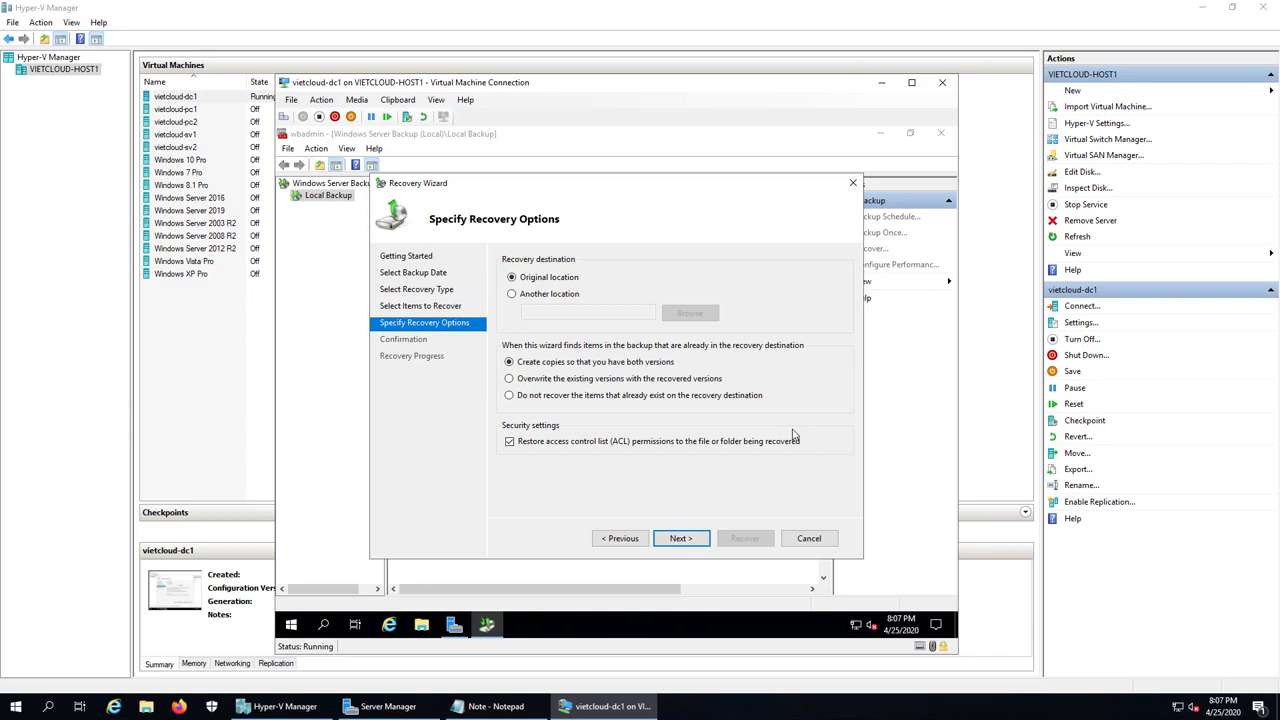
Step: Recover doc1.txt and doc2.txt to C:\DATA with overwrite, then close wbadmin and Server Manager
{"action": "left_click", "coordinate": [684, 539]}
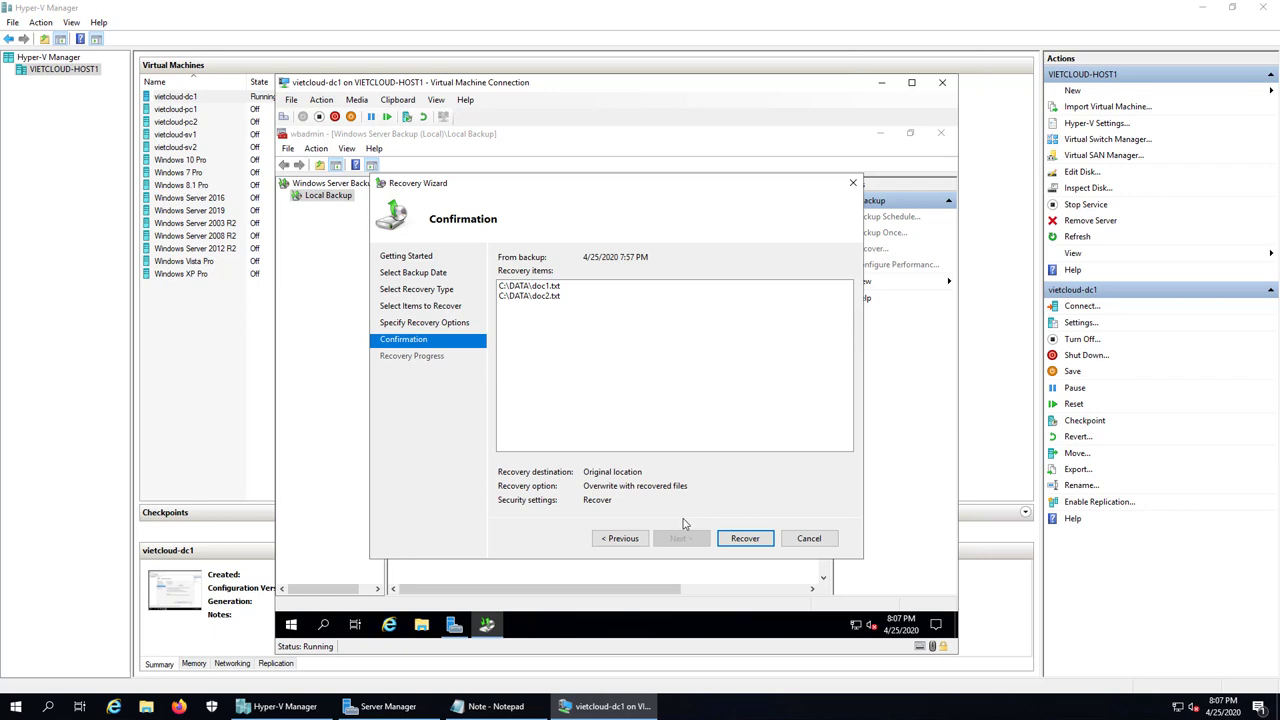
{"action": "left_click", "coordinate": [750, 542]}
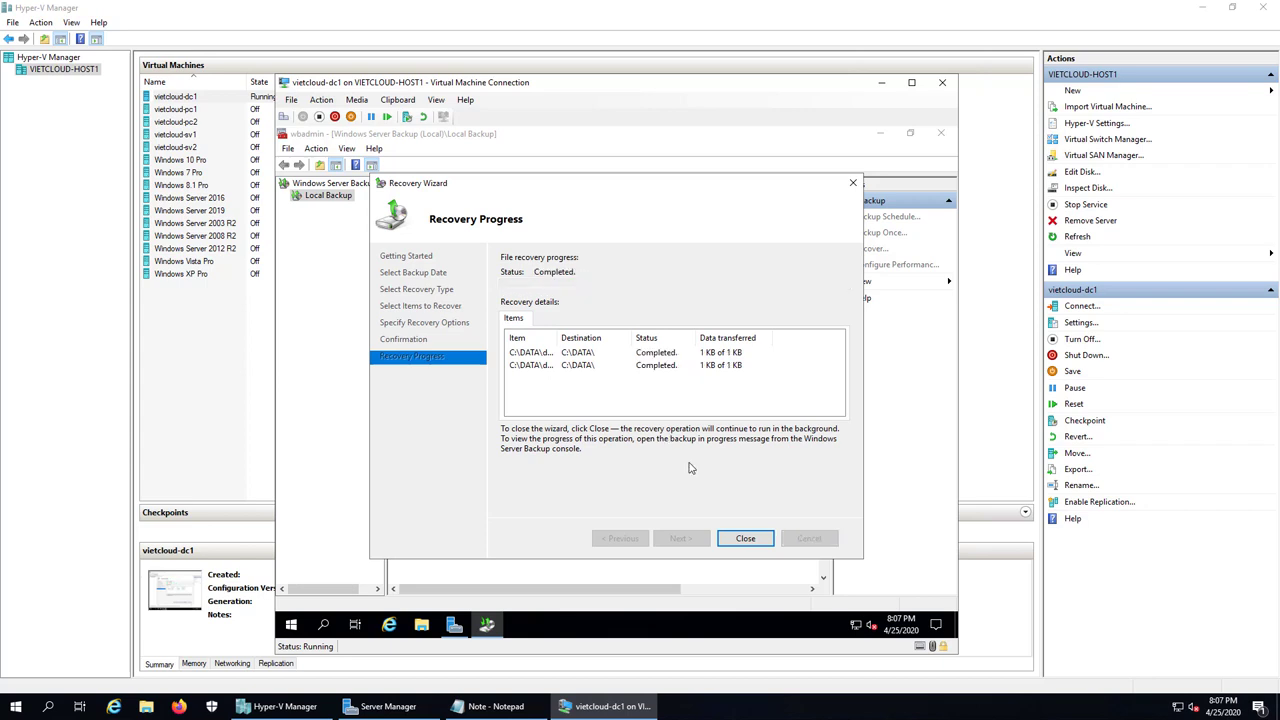
{"action": "left_click", "coordinate": [748, 543]}
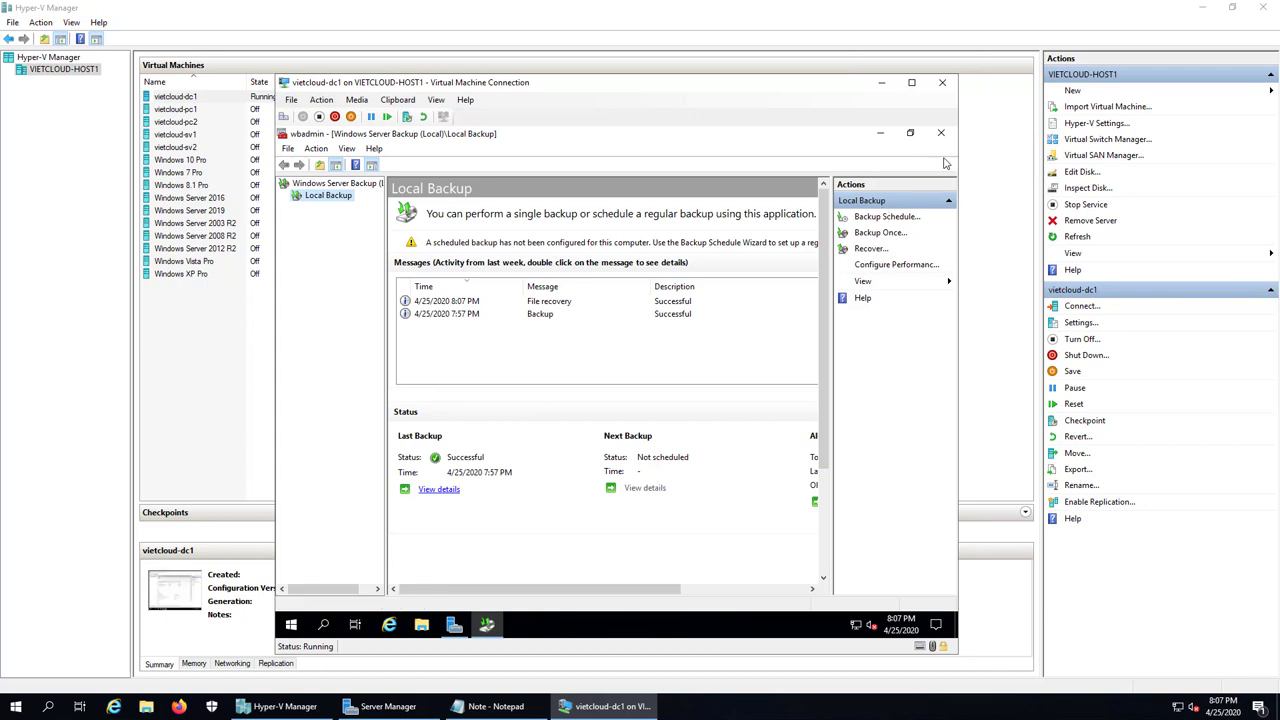
{"action": "left_click", "coordinate": [940, 133]}
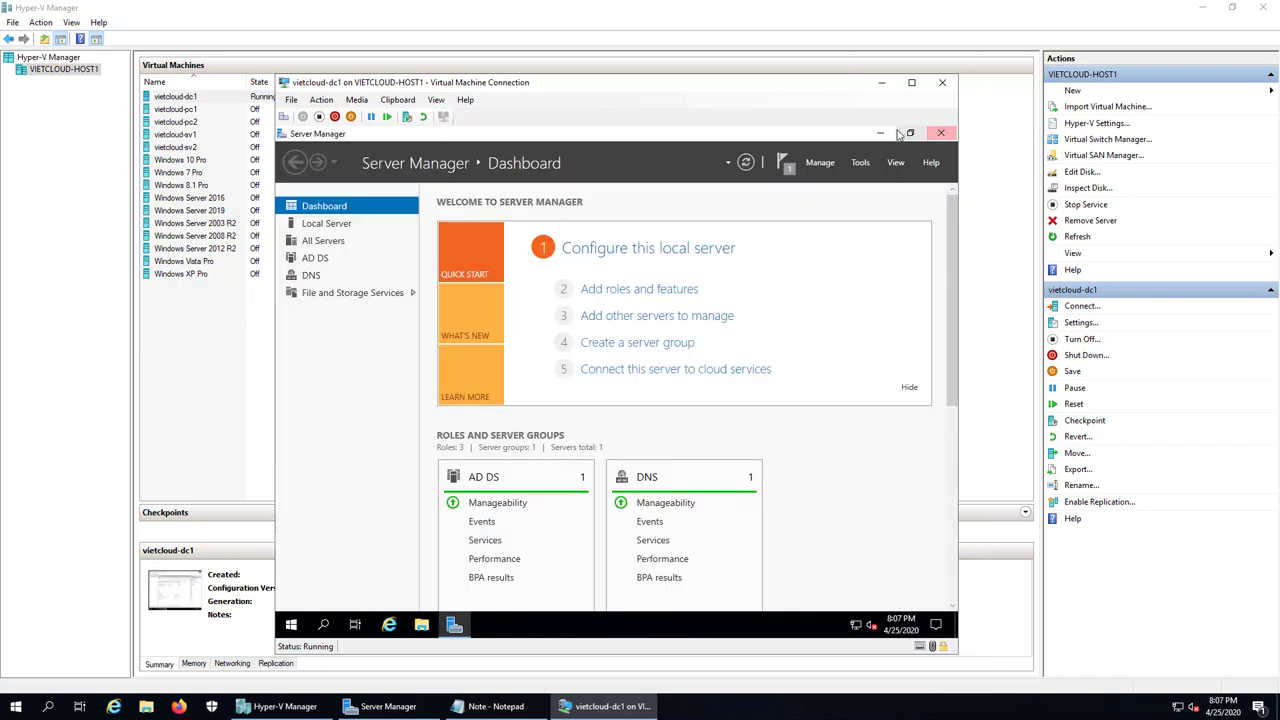
{"action": "left_click", "coordinate": [941, 134]}
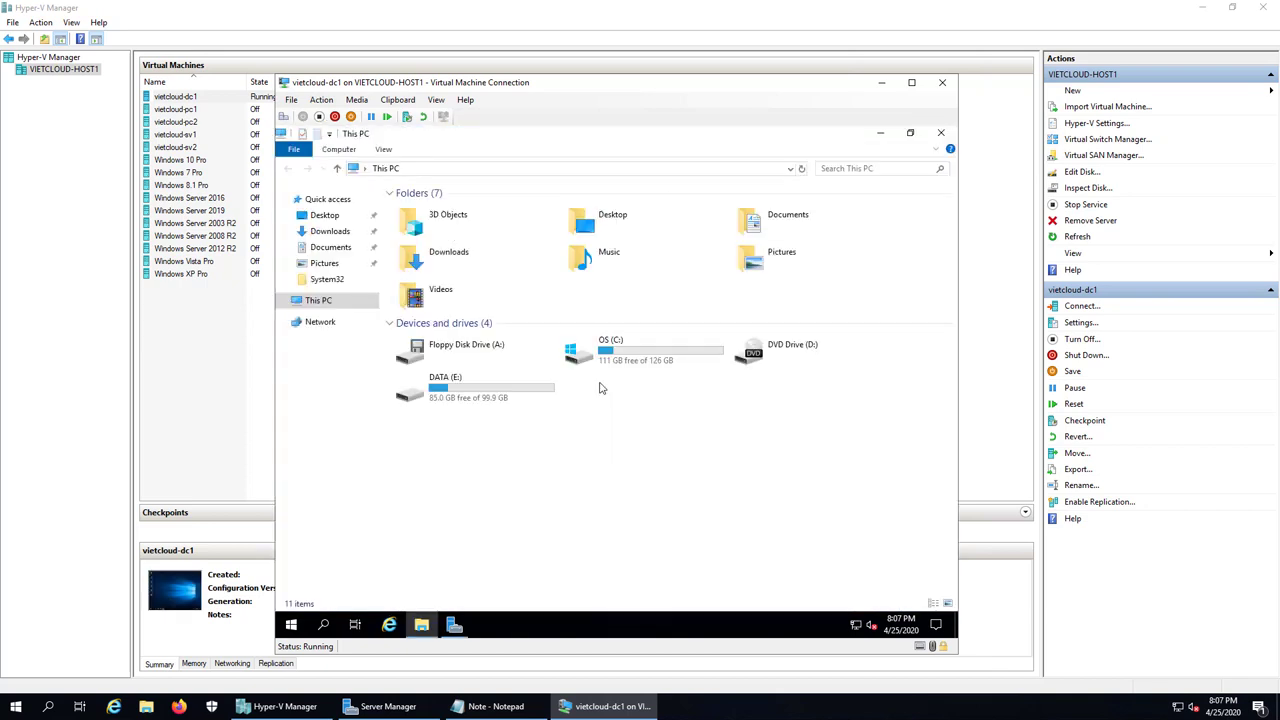
{"action": "double_click", "coordinate": [630, 358]}
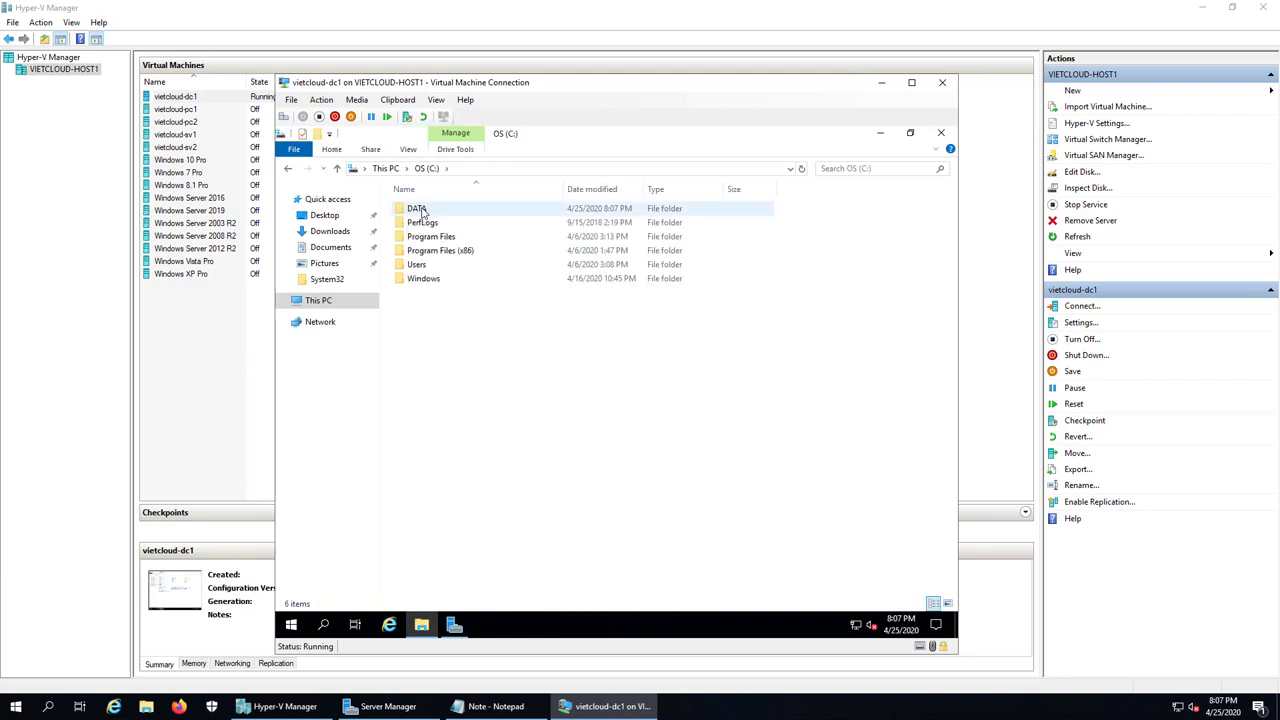
{"action": "double_click", "coordinate": [424, 210]}
{"action": "double_click", "coordinate": [432, 212]}
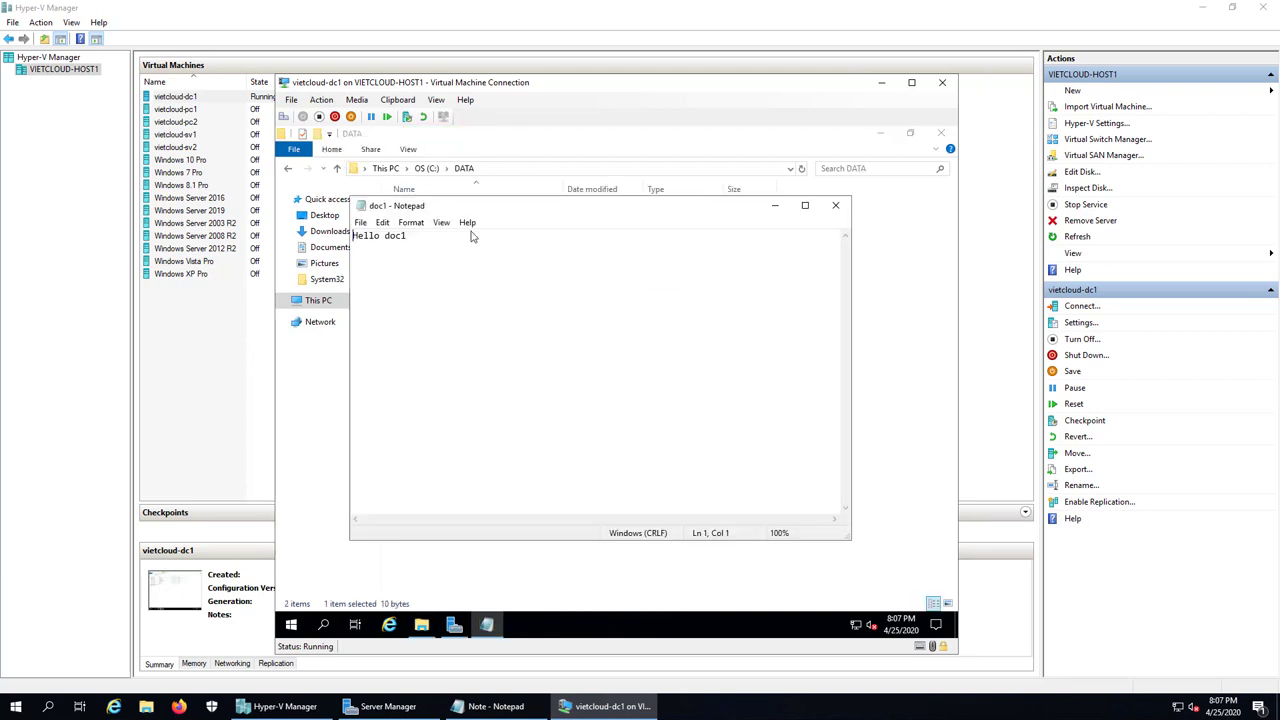
{"action": "left_click", "coordinate": [838, 206]}
{"action": "double_click", "coordinate": [420, 224]}
{"action": "left_click", "coordinate": [840, 206]}
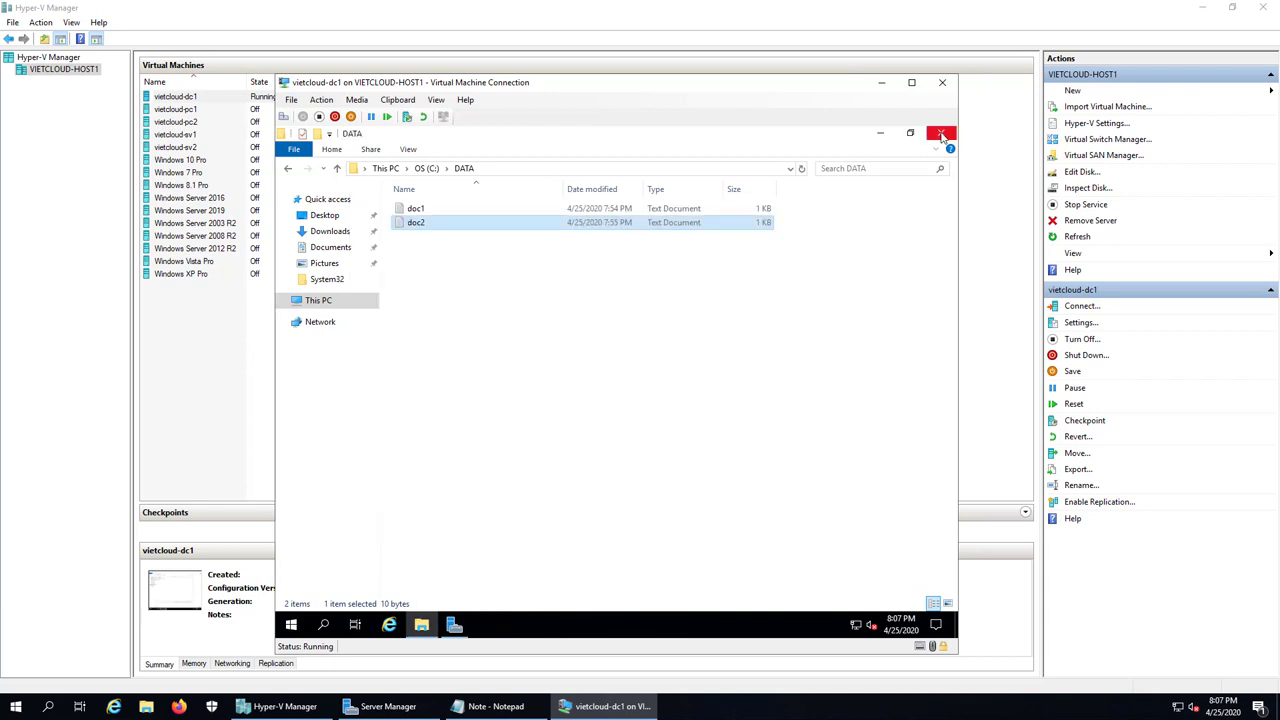
{"action": "left_click", "coordinate": [940, 132]}
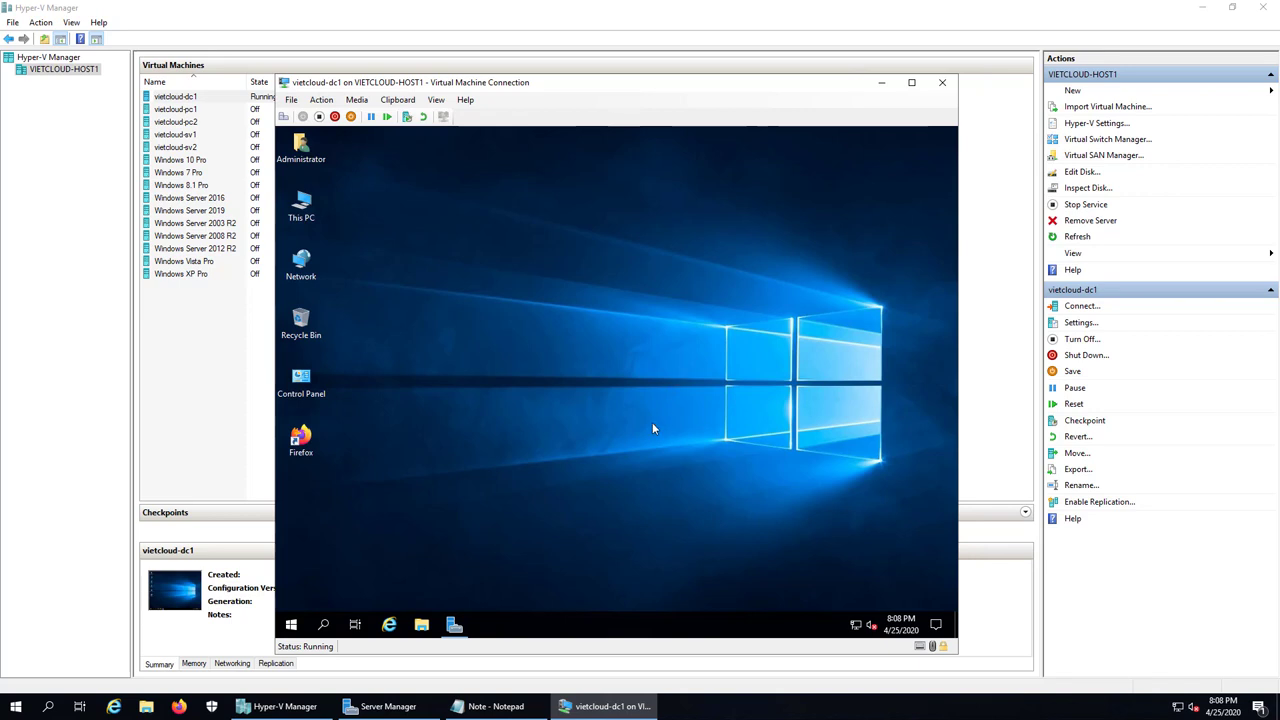
Step: Add the line '4. Thuc hien Restore System State Data' to the Notepad notes, then minimize Notepad
{"action": "left_click", "coordinate": [490, 706]}
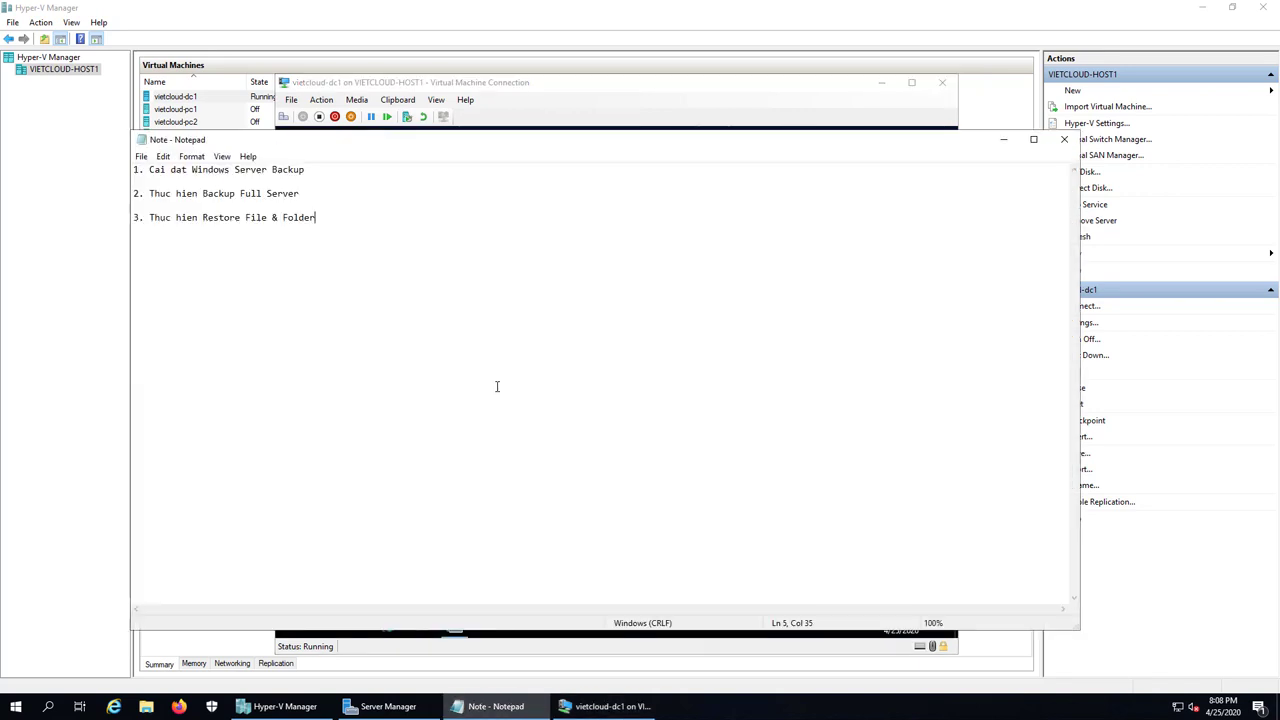
{"action": "key", "text": "Return"}
{"action": "key", "text": "Return"}
{"action": "type", "text": "4. Thuc hien Restore System"}
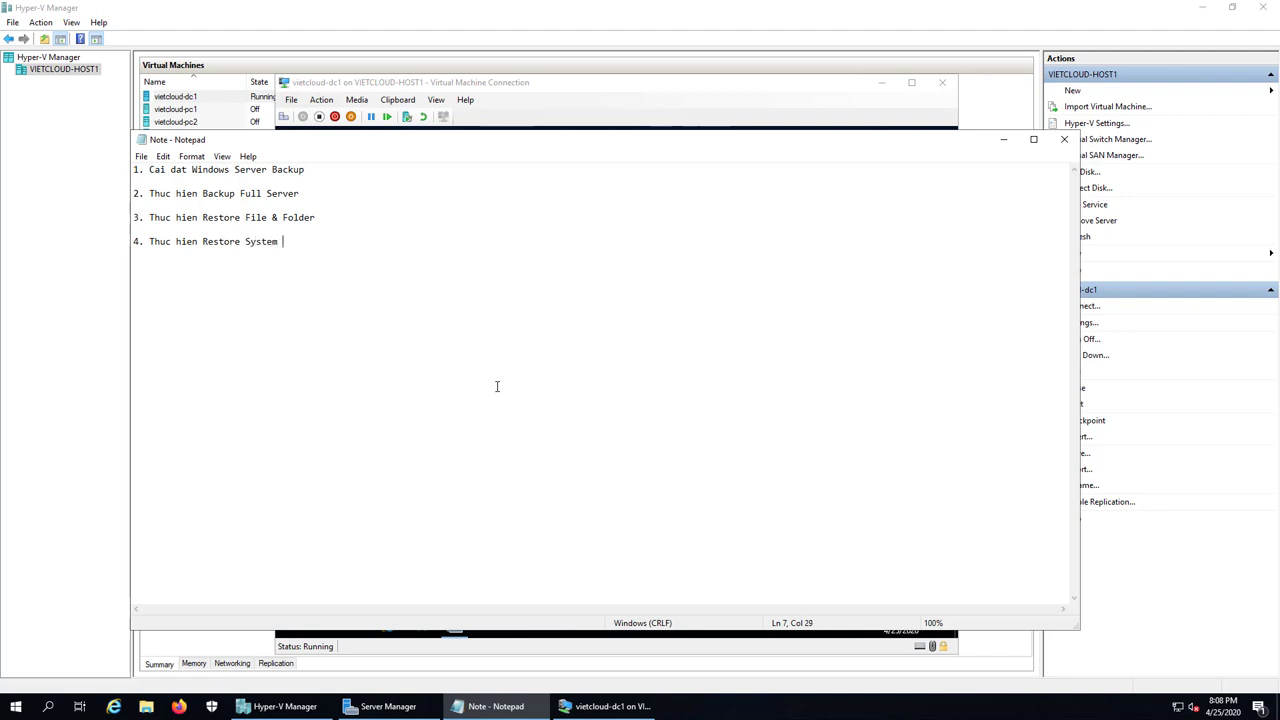
{"action": "type", "text": " State Data"}
{"action": "left_click_drag", "start_coordinate": [346, 202], "coordinate": [193, 195]}
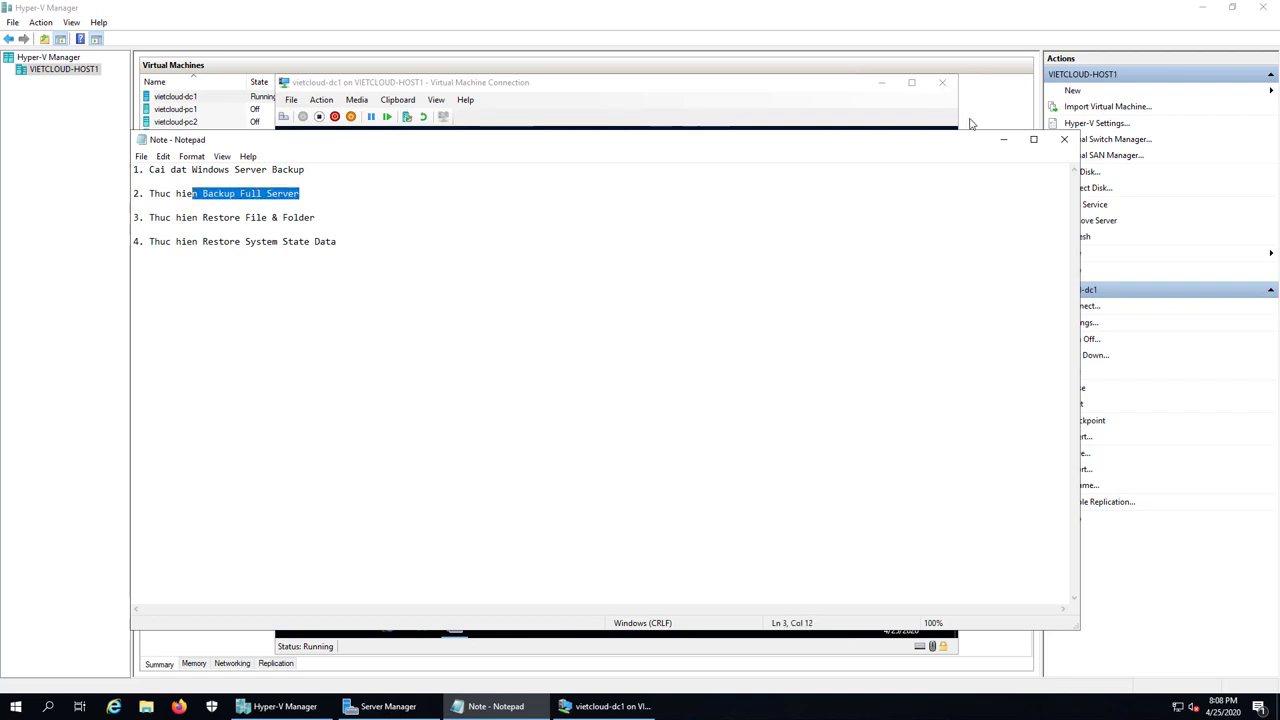
{"action": "left_click", "coordinate": [1003, 139]}
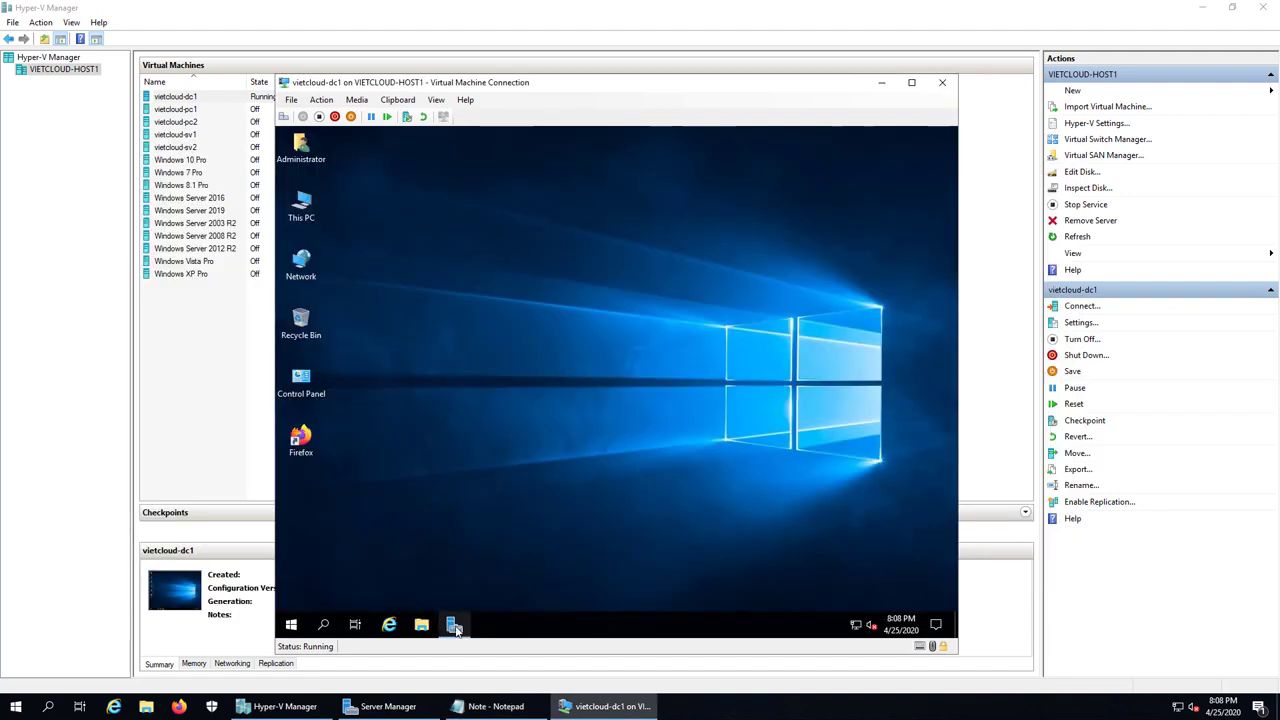
{"action": "left_click", "coordinate": [454, 624]}
Step: Open Active Directory Users and Computers and show the SAIGON OU's users
{"action": "left_click", "coordinate": [866, 164]}
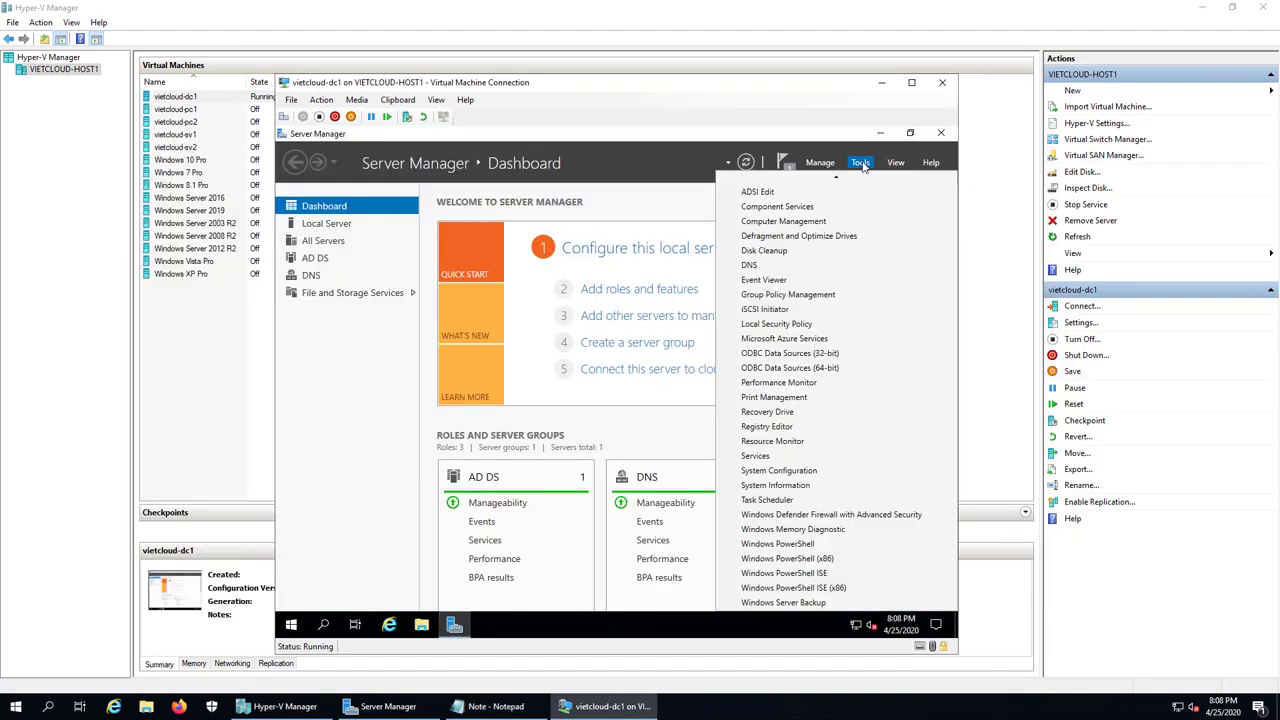
{"action": "scroll", "coordinate": [832, 241], "scroll_direction": "up", "scroll_amount": 1}
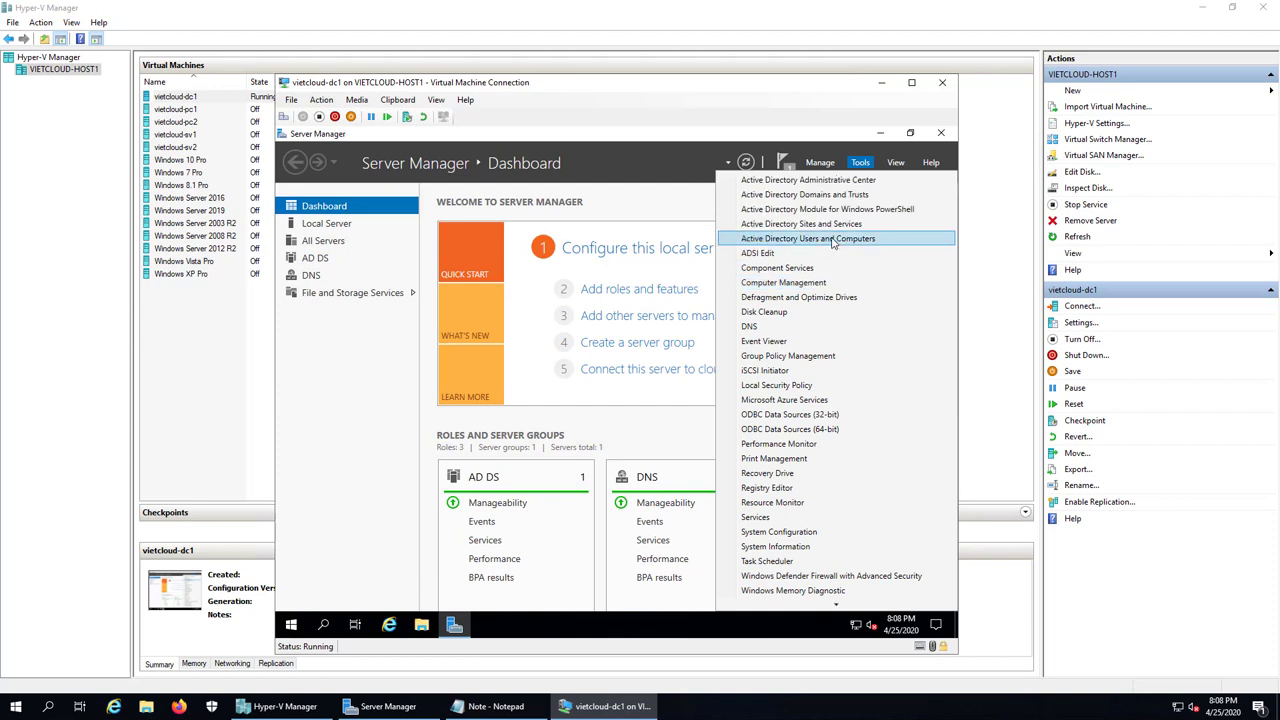
{"action": "left_click", "coordinate": [832, 239]}
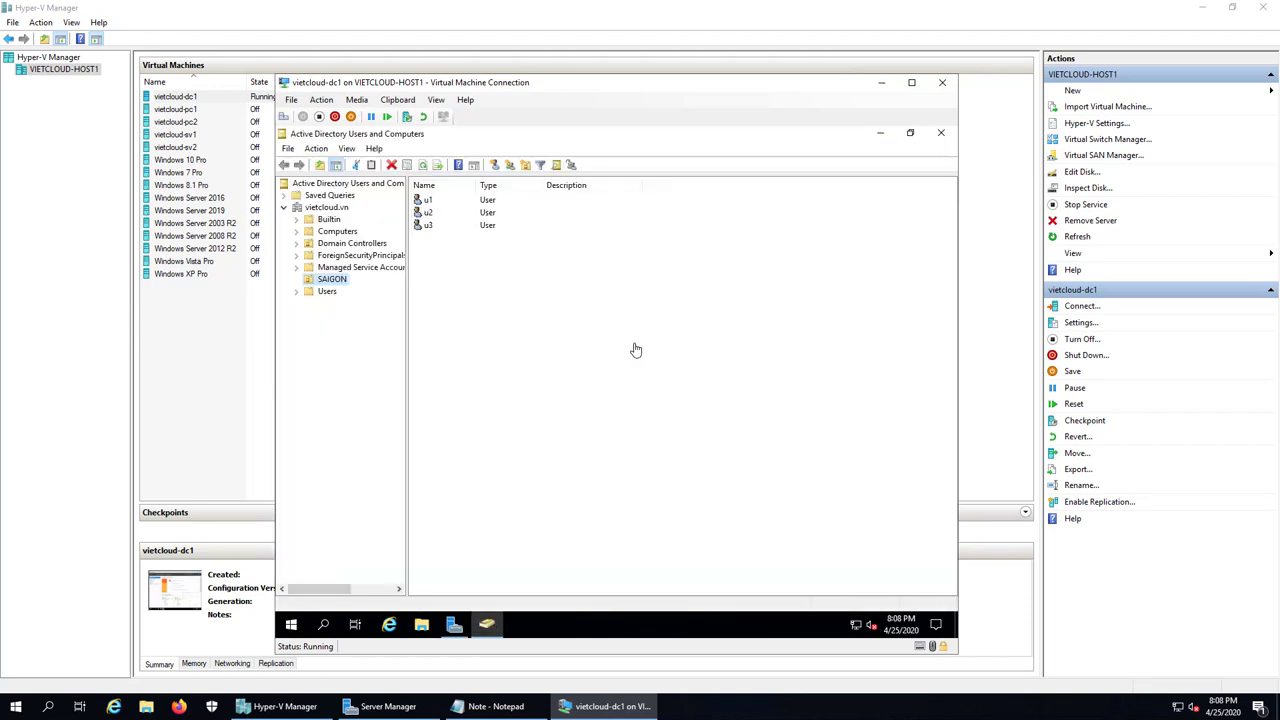
{"action": "left_click", "coordinate": [332, 280]}
Step: Select users u1, u2 and u3, delete them with confirmation, and close the console
{"action": "left_click", "coordinate": [430, 212]}
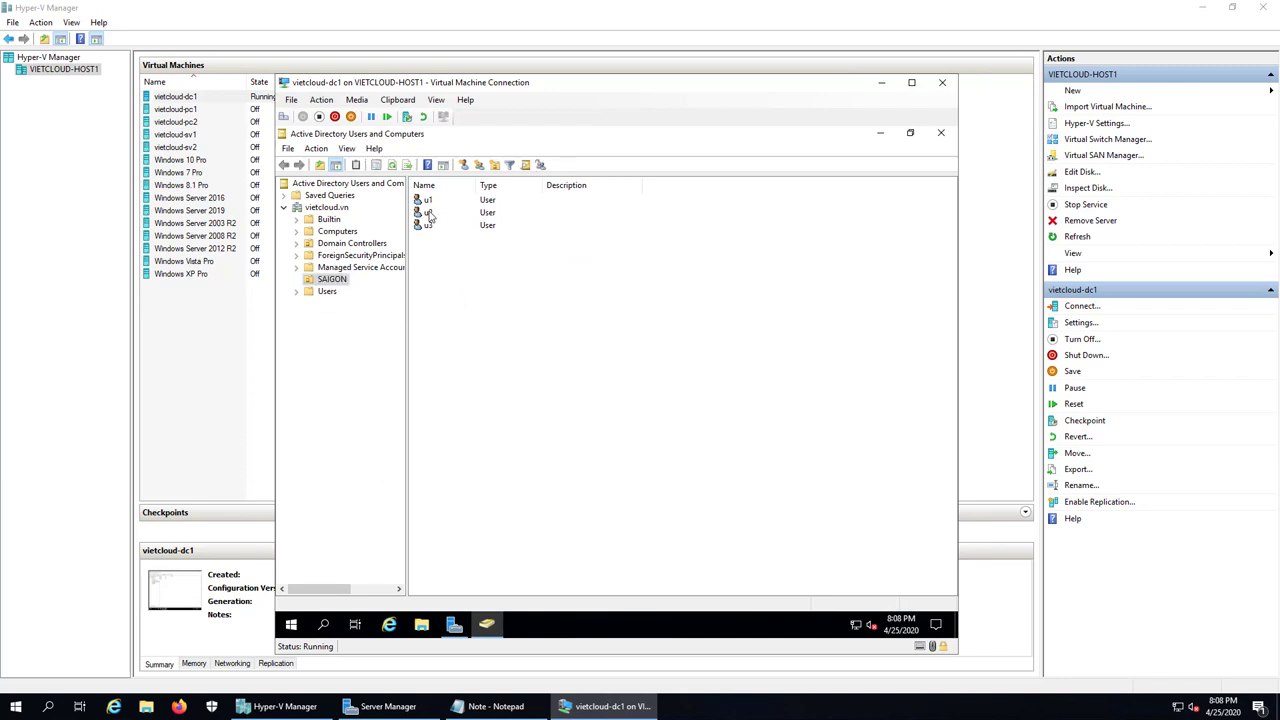
{"action": "left_click", "coordinate": [430, 200]}
{"action": "left_click", "coordinate": [435, 228]}
{"action": "left_click", "coordinate": [428, 204]}
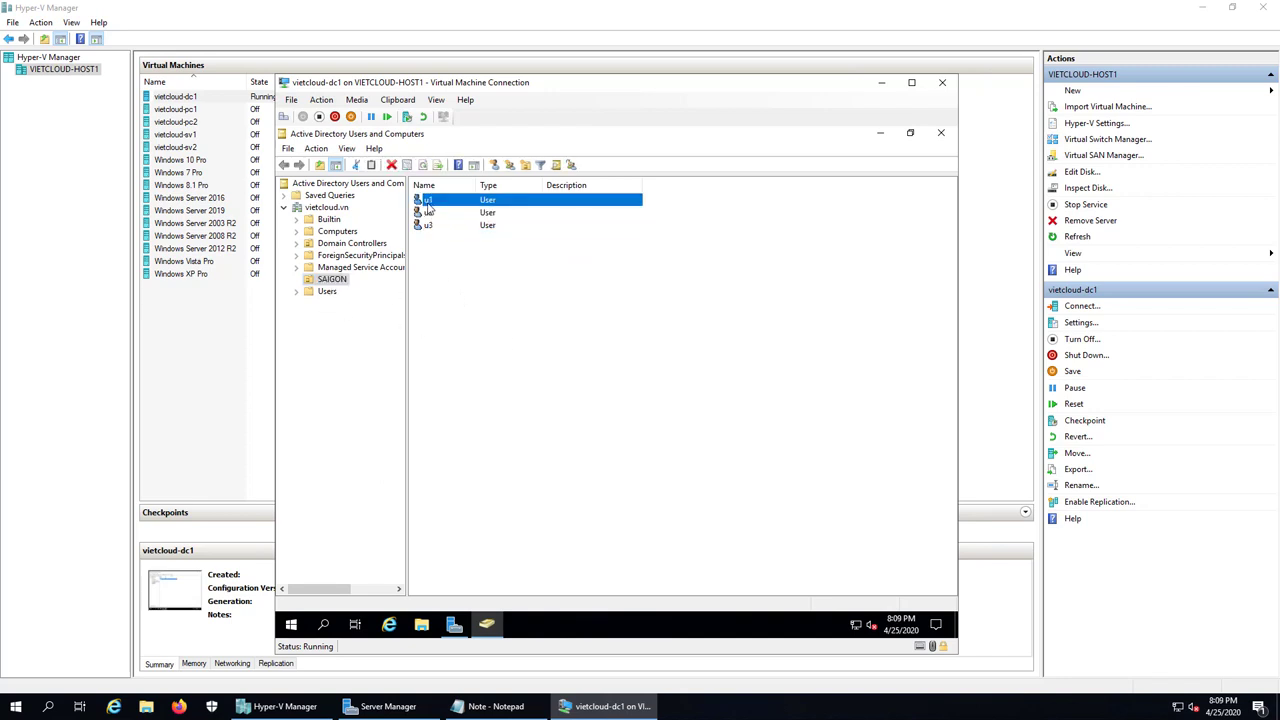
{"action": "left_click", "coordinate": [428, 227], "text": "shift"}
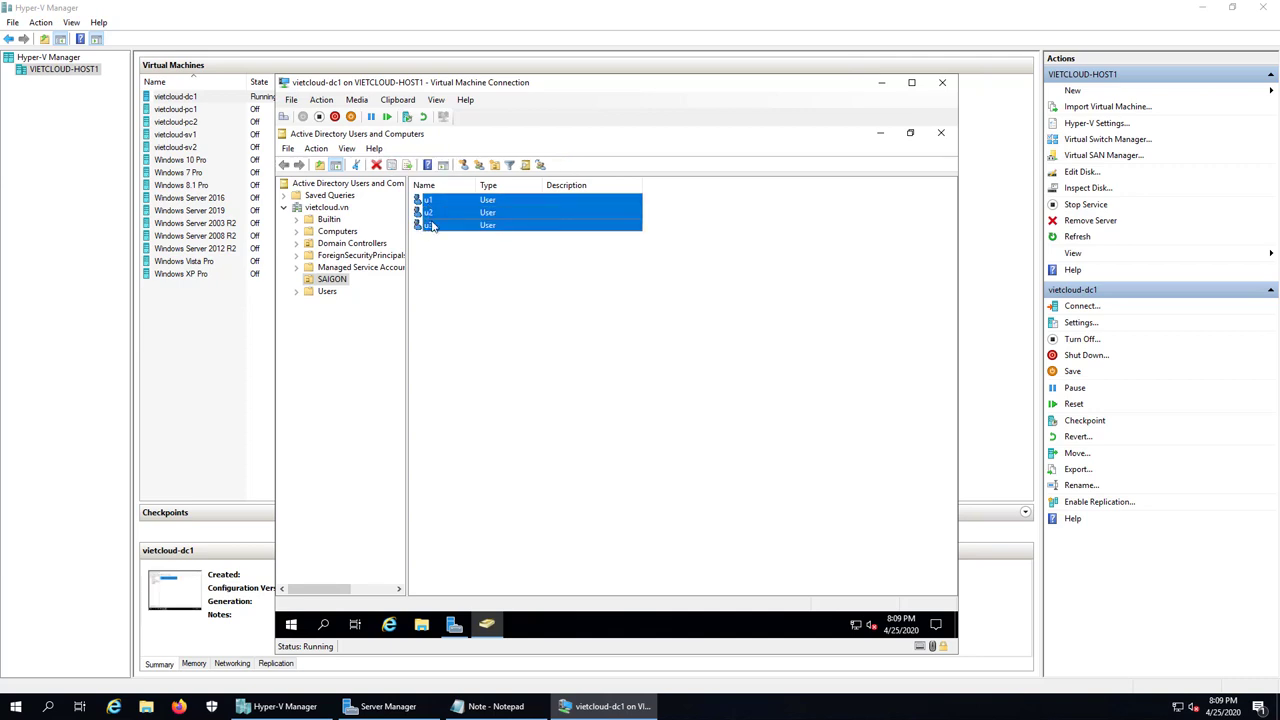
{"action": "right_click", "coordinate": [432, 227]}
{"action": "left_click", "coordinate": [497, 357]}
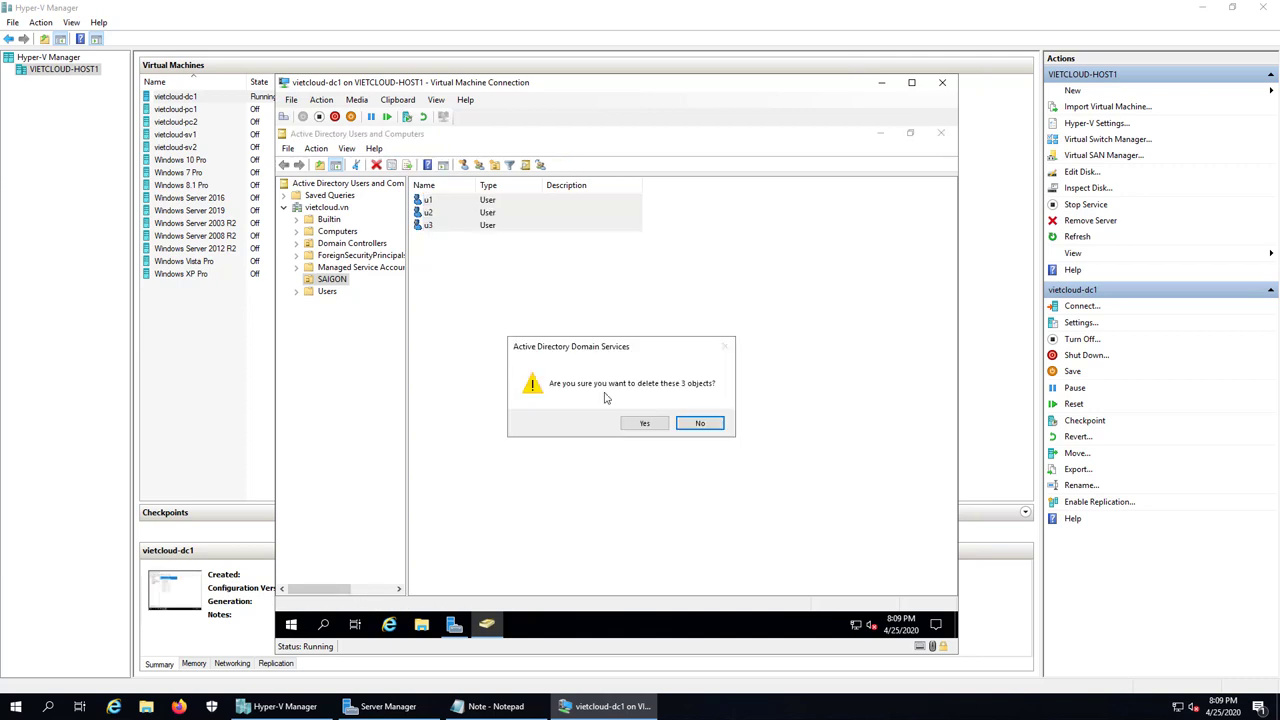
{"action": "left_click", "coordinate": [646, 424]}
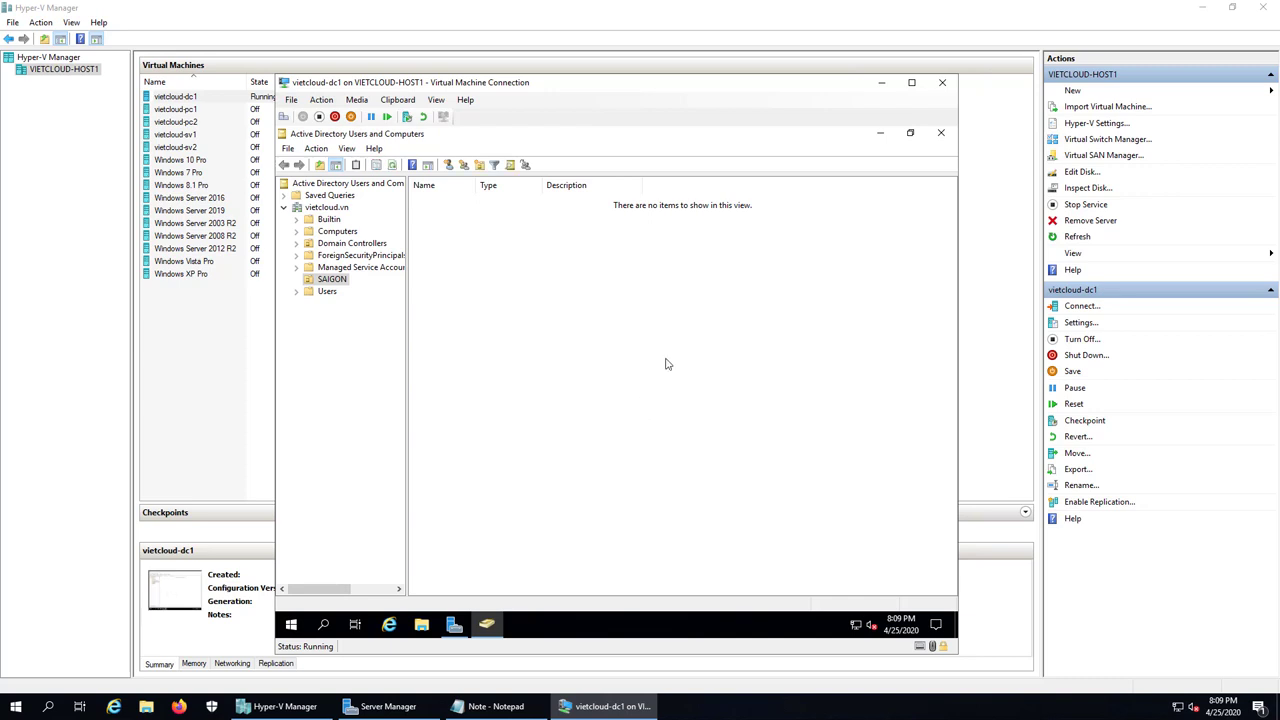
{"action": "left_click", "coordinate": [940, 133]}
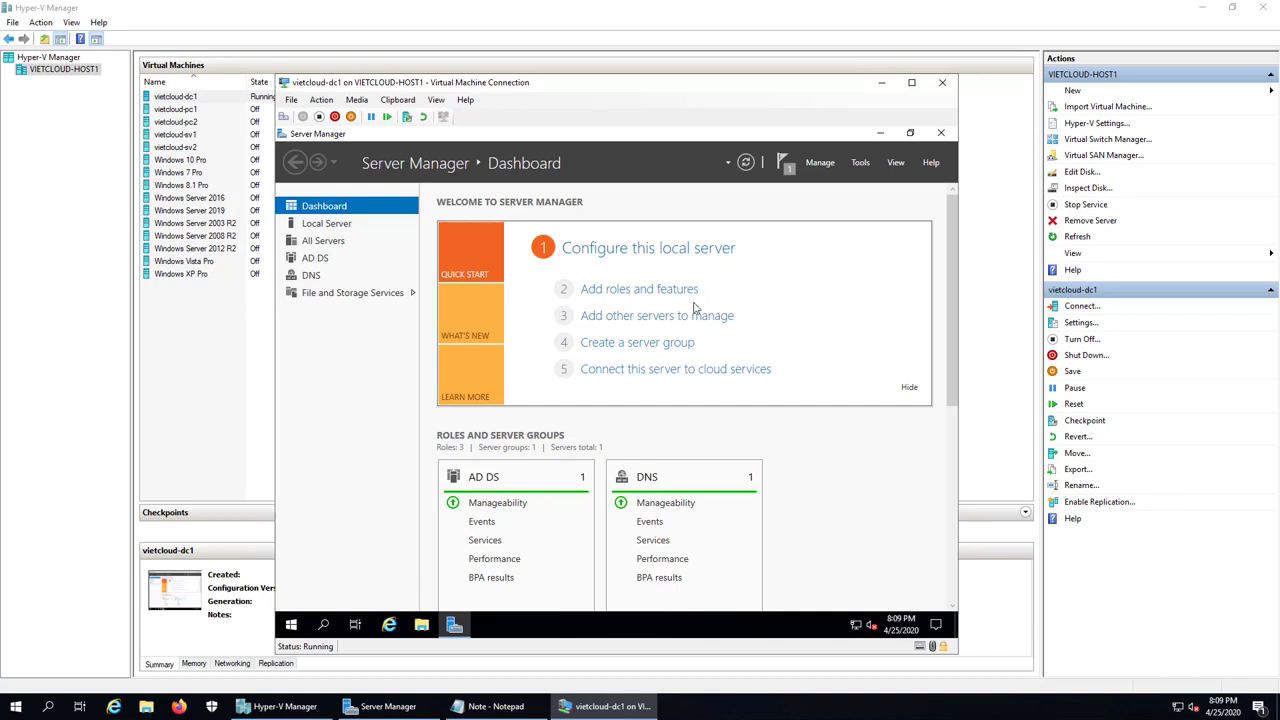
Step: Restart the VM via the Start button's Shut down or sign out > Restart, confirming with Continue
{"action": "right_click", "coordinate": [294, 631]}
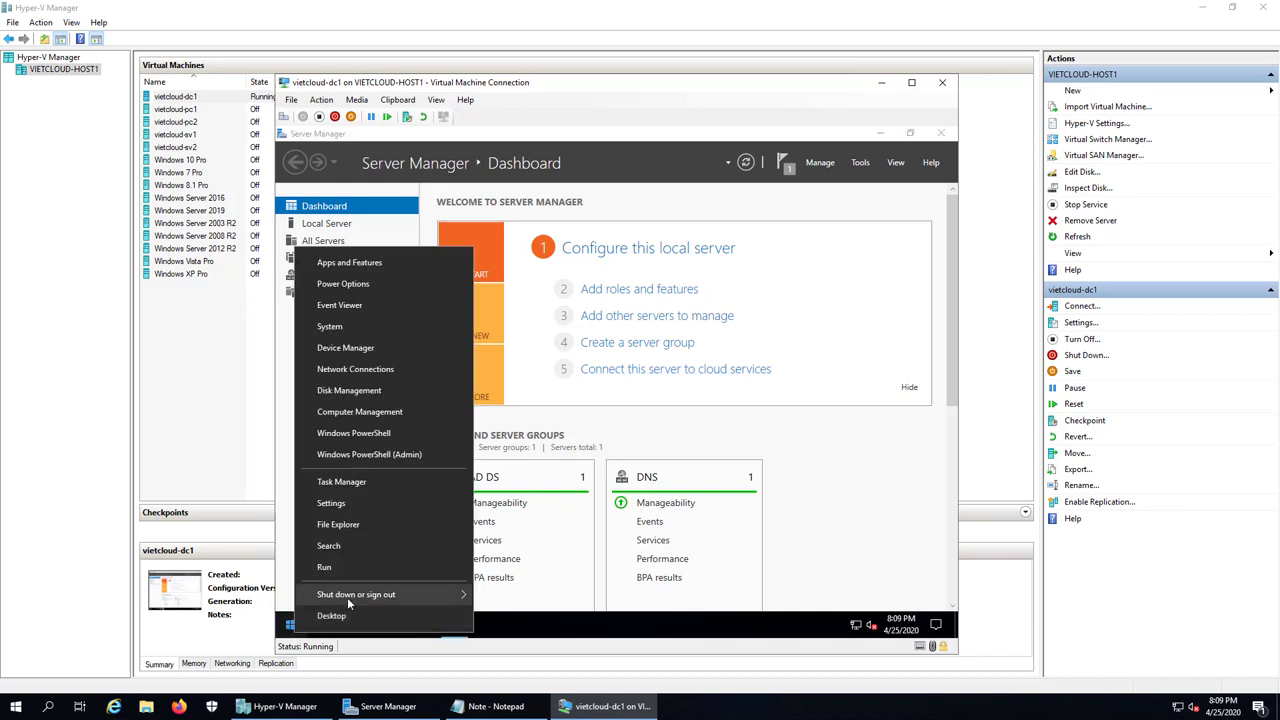
{"action": "mouse_move", "coordinate": [352, 597]}
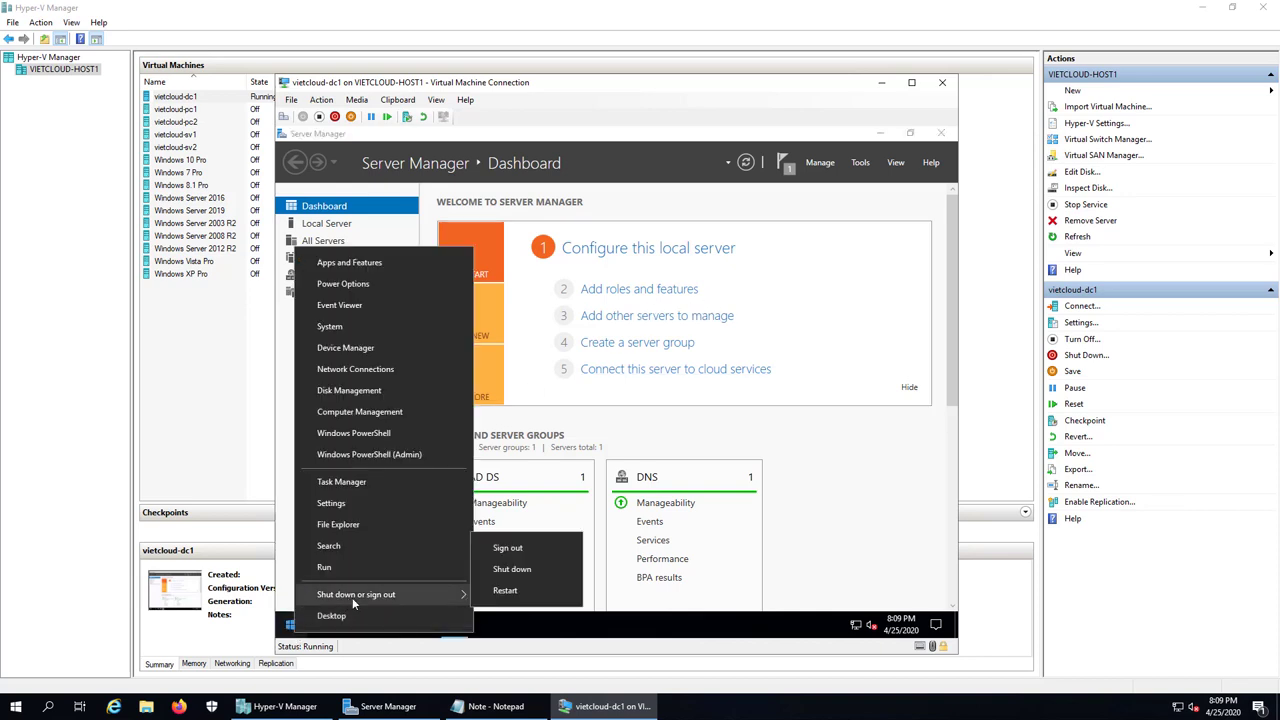
{"action": "left_click", "coordinate": [523, 600]}
{"action": "left_click", "coordinate": [509, 604]}
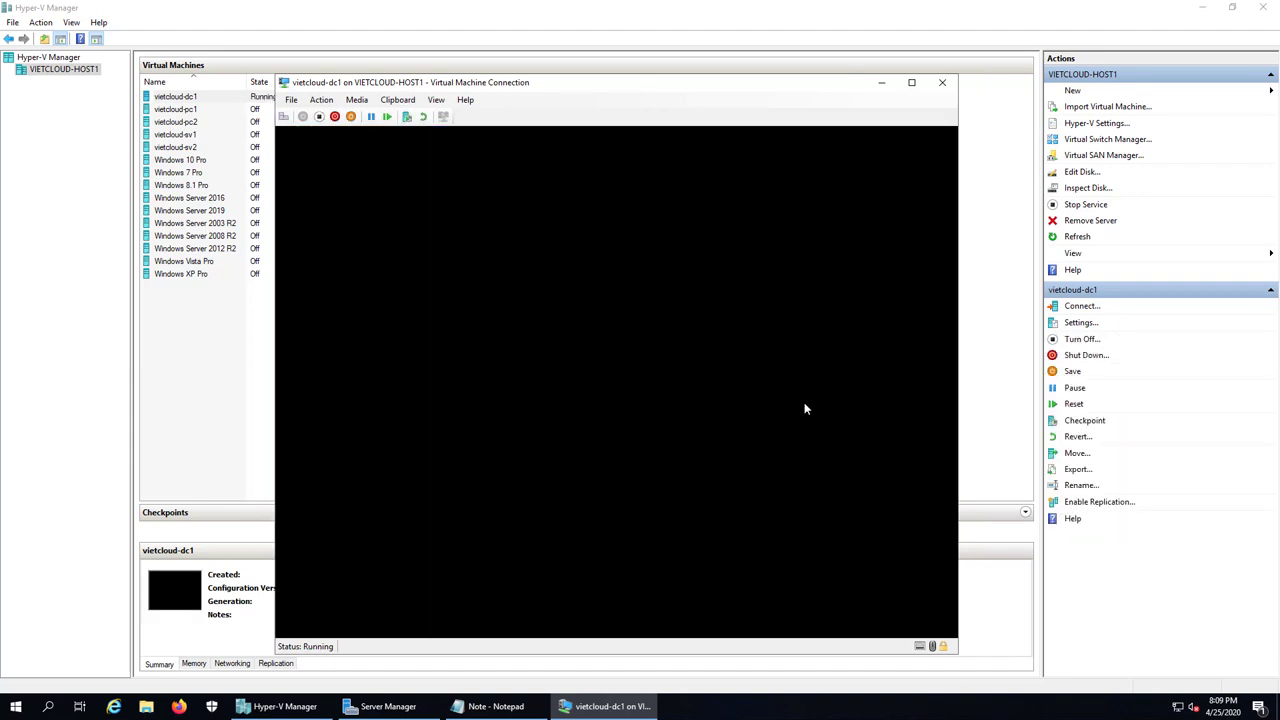
Step: Press F8 during boot and pick Directory Services Repair Mode from Advanced Boot Options
{"action": "key", "text": "F8"}
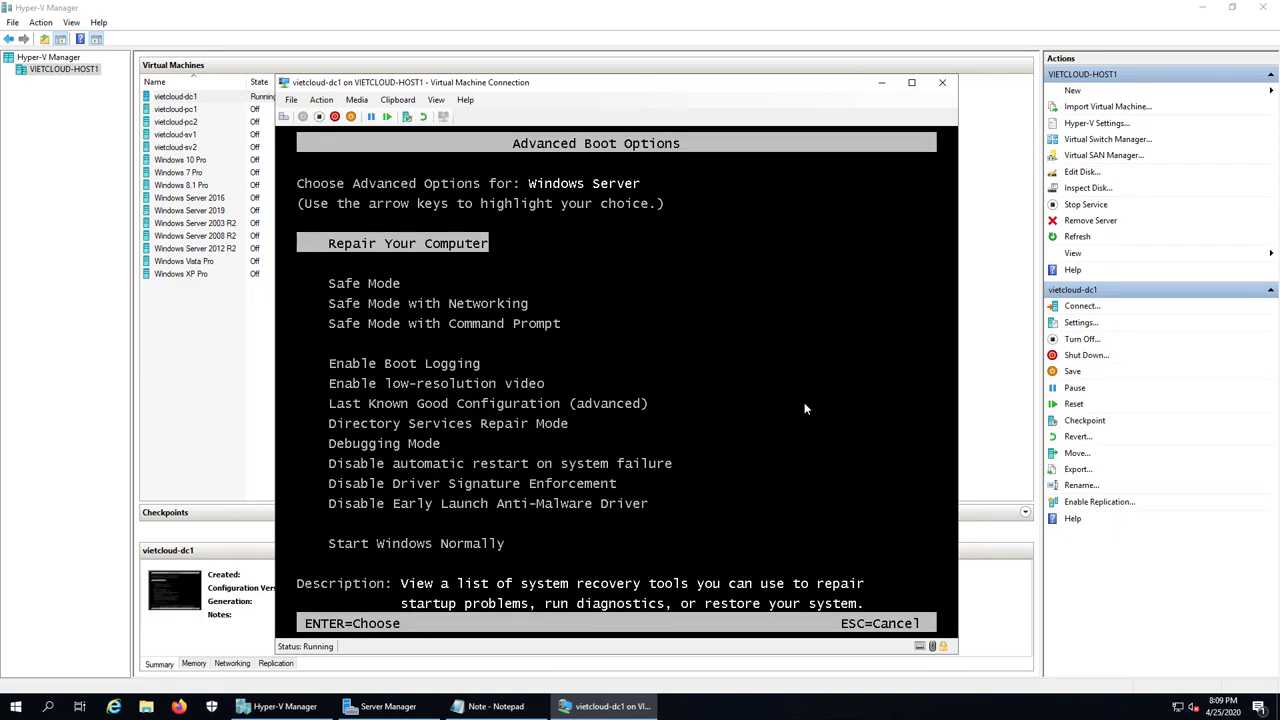
{"action": "key", "text": "Down"}
{"action": "key", "text": "Down"}
{"action": "key", "text": "Down"}
{"action": "key", "text": "Down"}
{"action": "key", "text": "Down"}
{"action": "key", "text": "Down"}
{"action": "key", "text": "Down"}
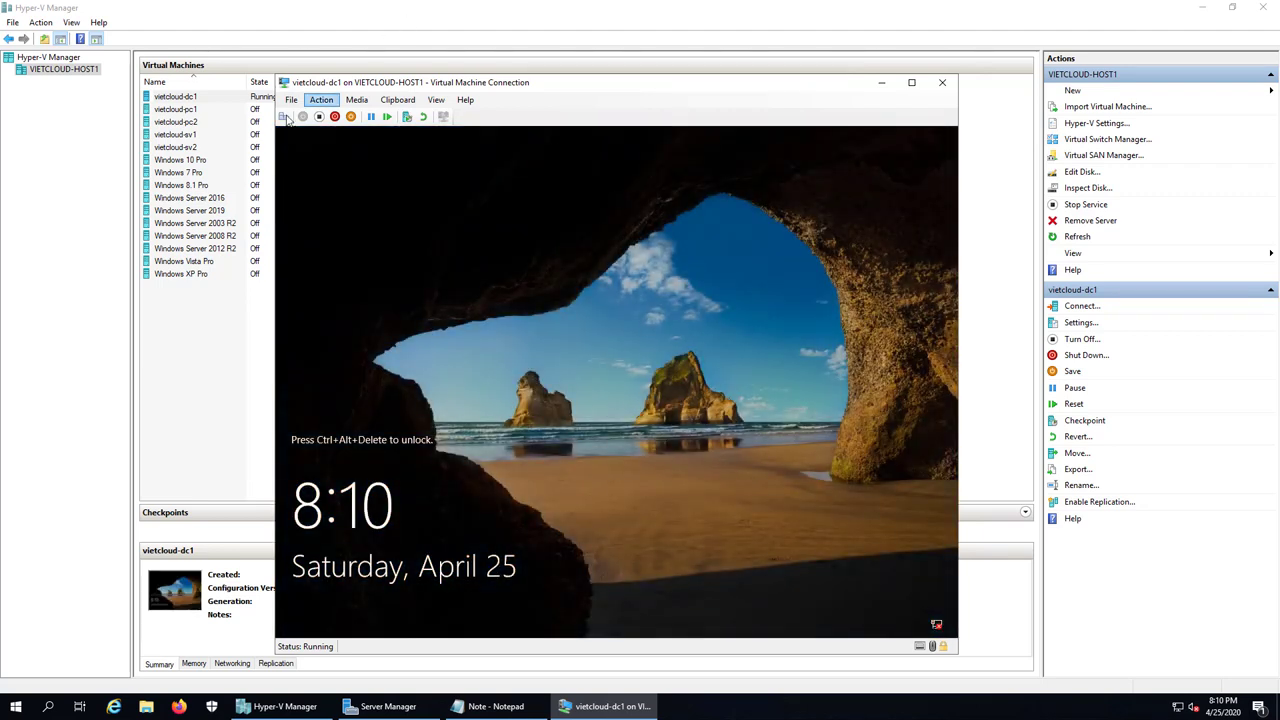
Step: Sign in as Other user 'Administrator' using the DSRM password
{"action": "key", "text": "ctrl+alt+End"}
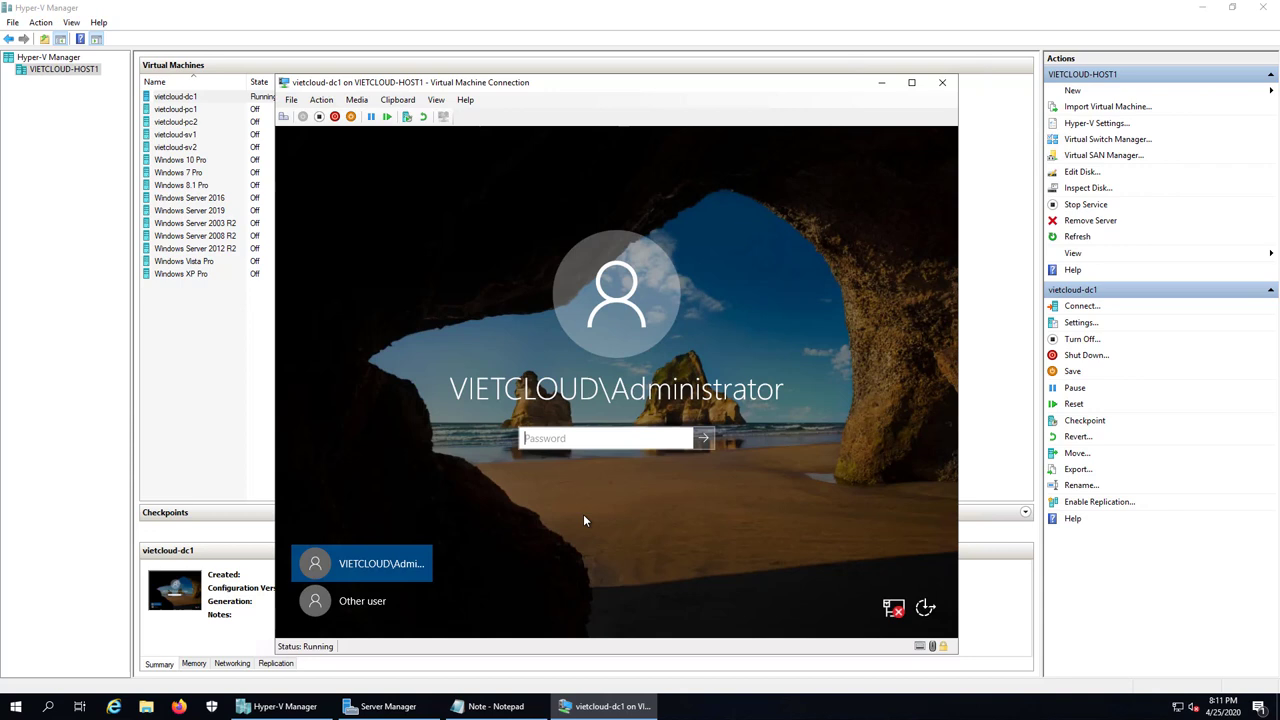
{"action": "left_click", "coordinate": [365, 598]}
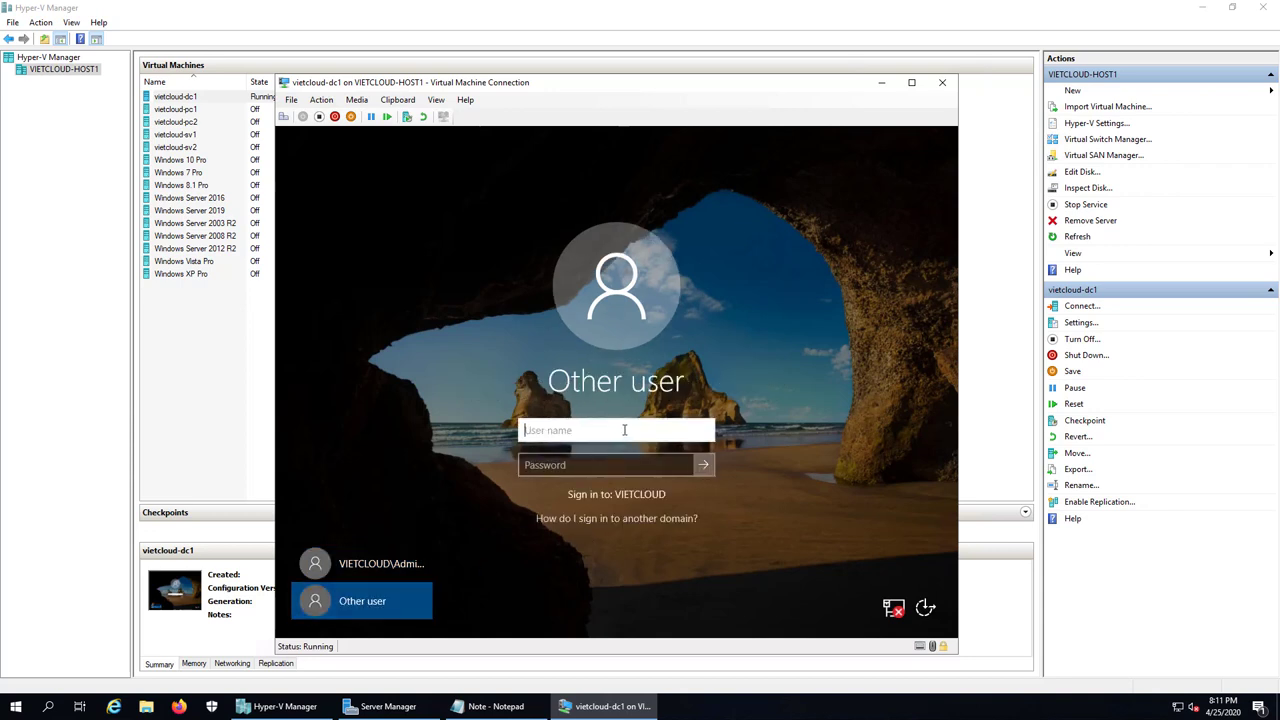
{"action": "type", "text": "Administrator"}
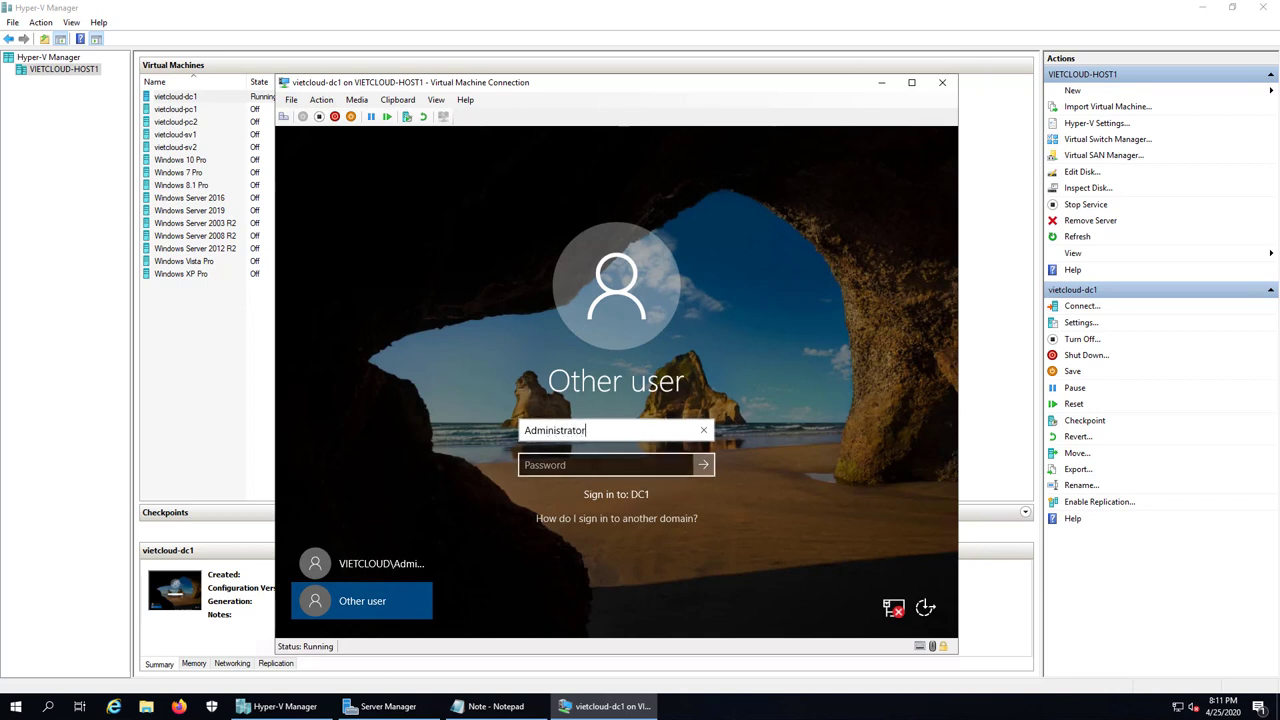
{"action": "left_click", "coordinate": [592, 465]}
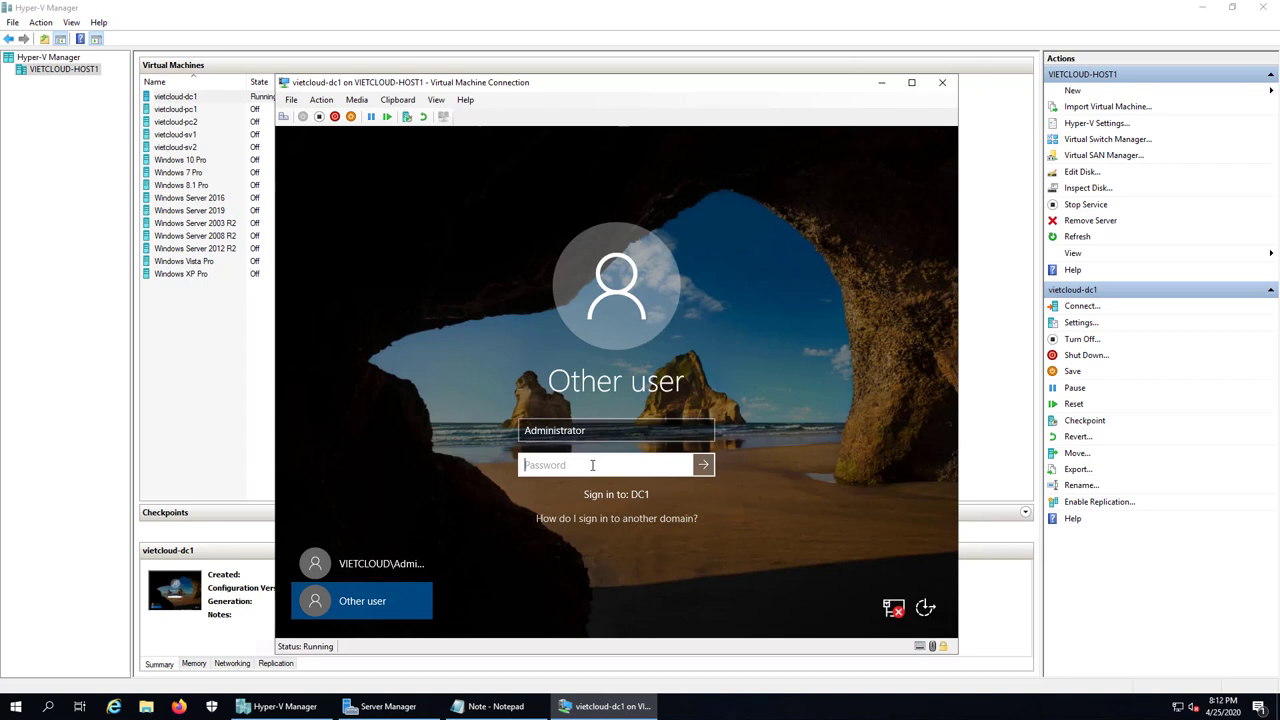
{"action": "type", "text": "*******"}
{"action": "key", "text": "Return"}
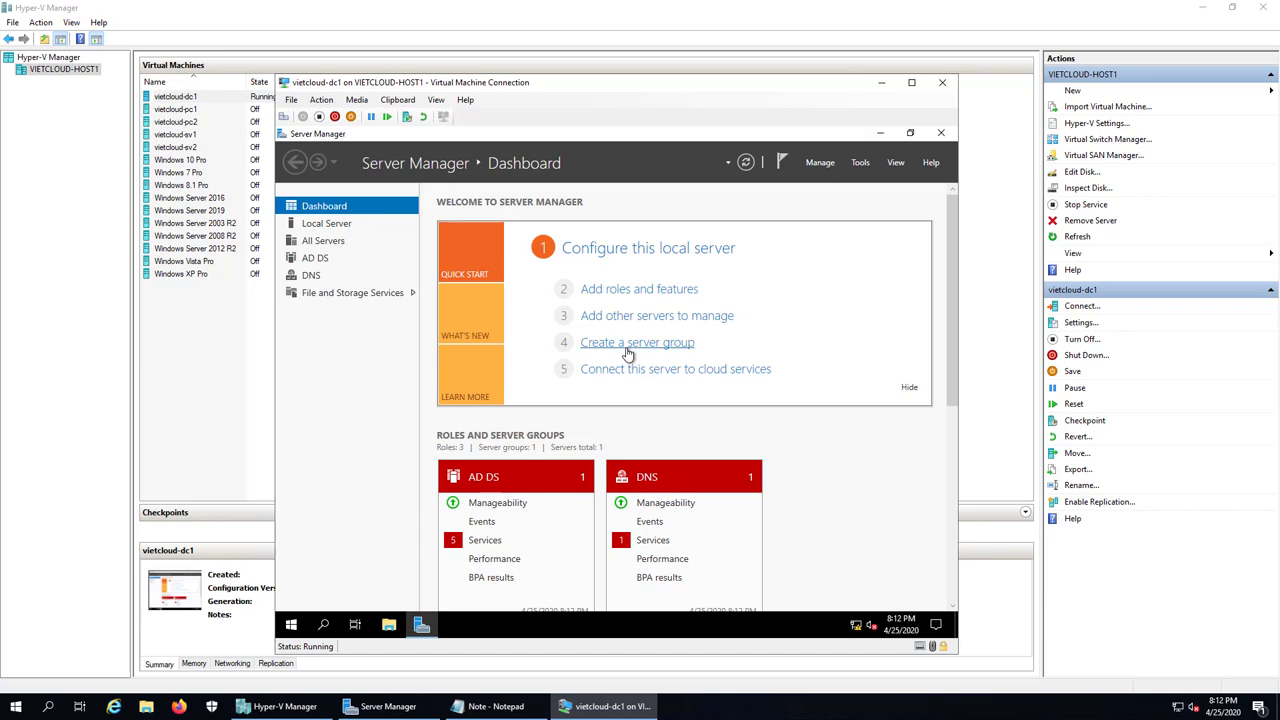
Step: Launch Windows Server Backup from Tools and, once backup data loads, choose Recover on Local Backup
{"action": "left_click", "coordinate": [862, 163]}
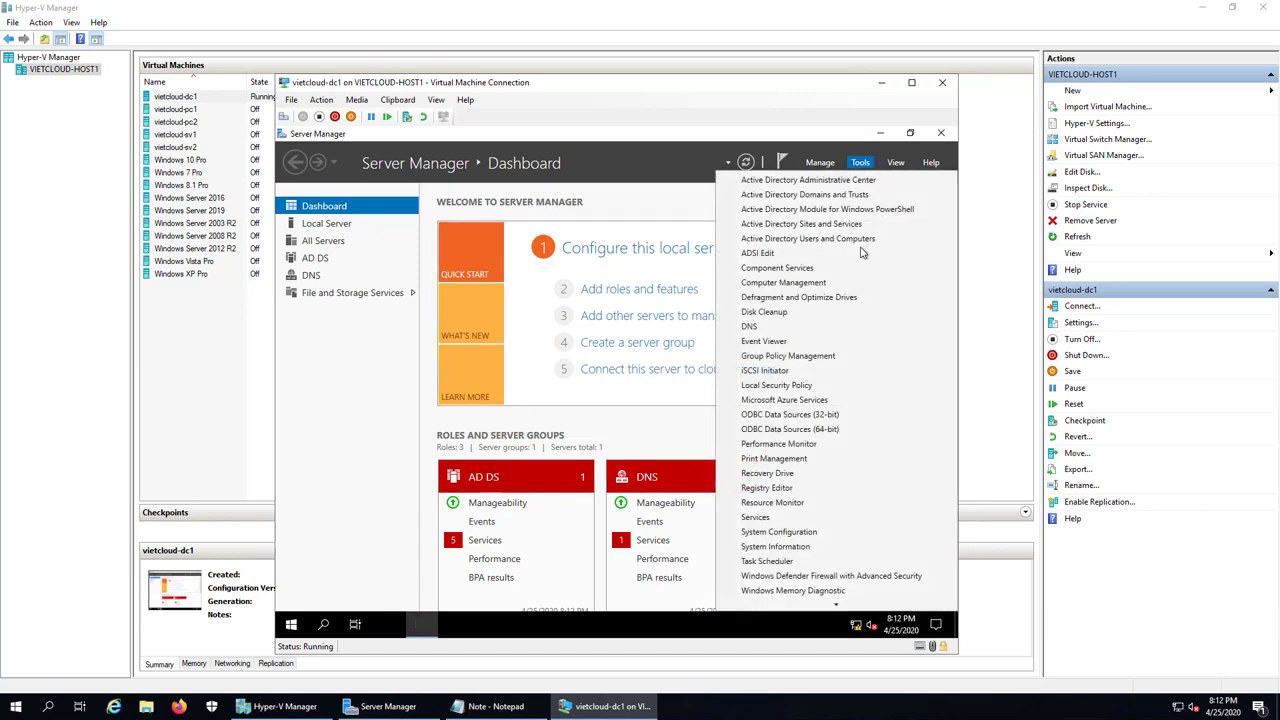
{"action": "scroll", "coordinate": [843, 405], "scroll_direction": "down", "scroll_amount": 3}
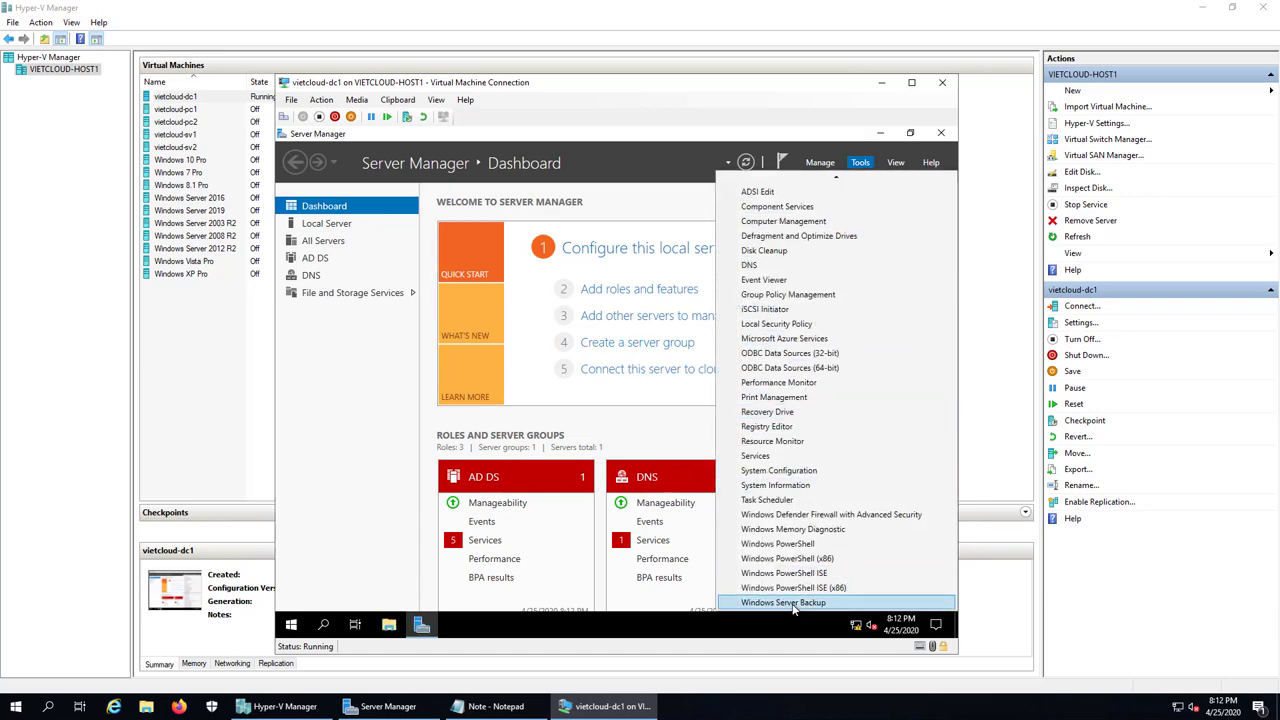
{"action": "left_click", "coordinate": [795, 603]}
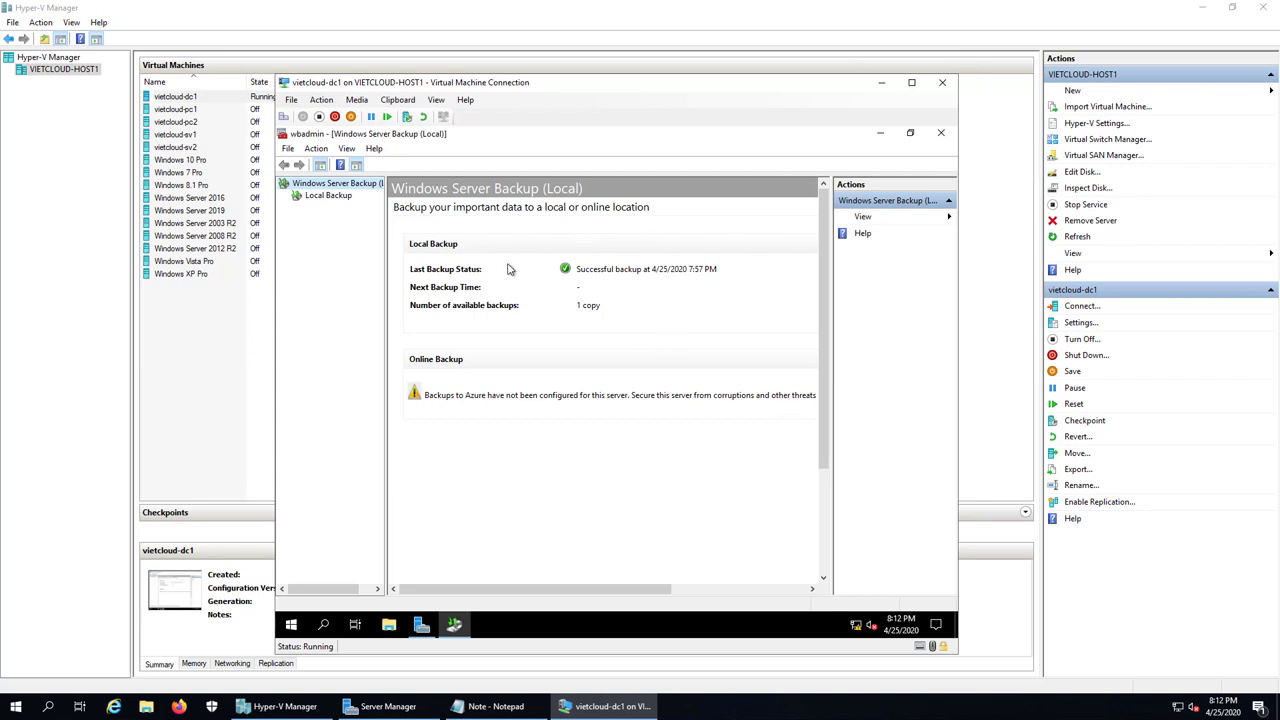
{"action": "left_click", "coordinate": [339, 200]}
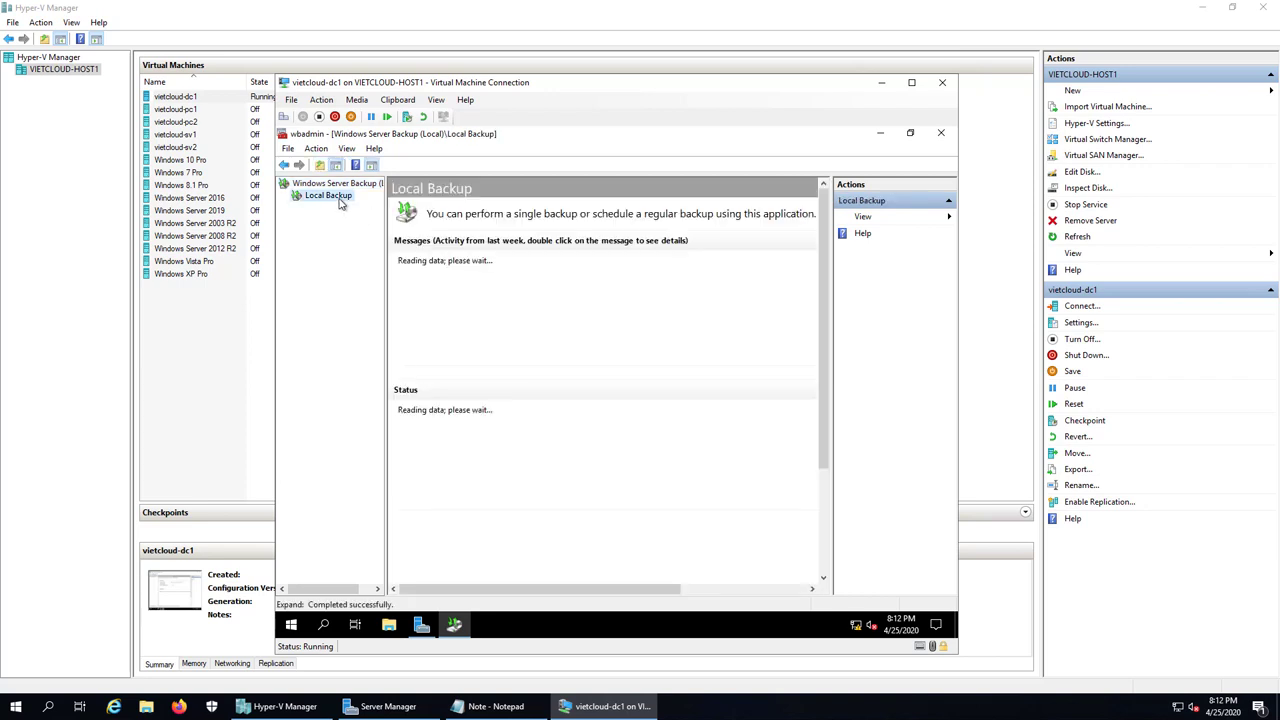
{"action": "right_click", "coordinate": [340, 203]}
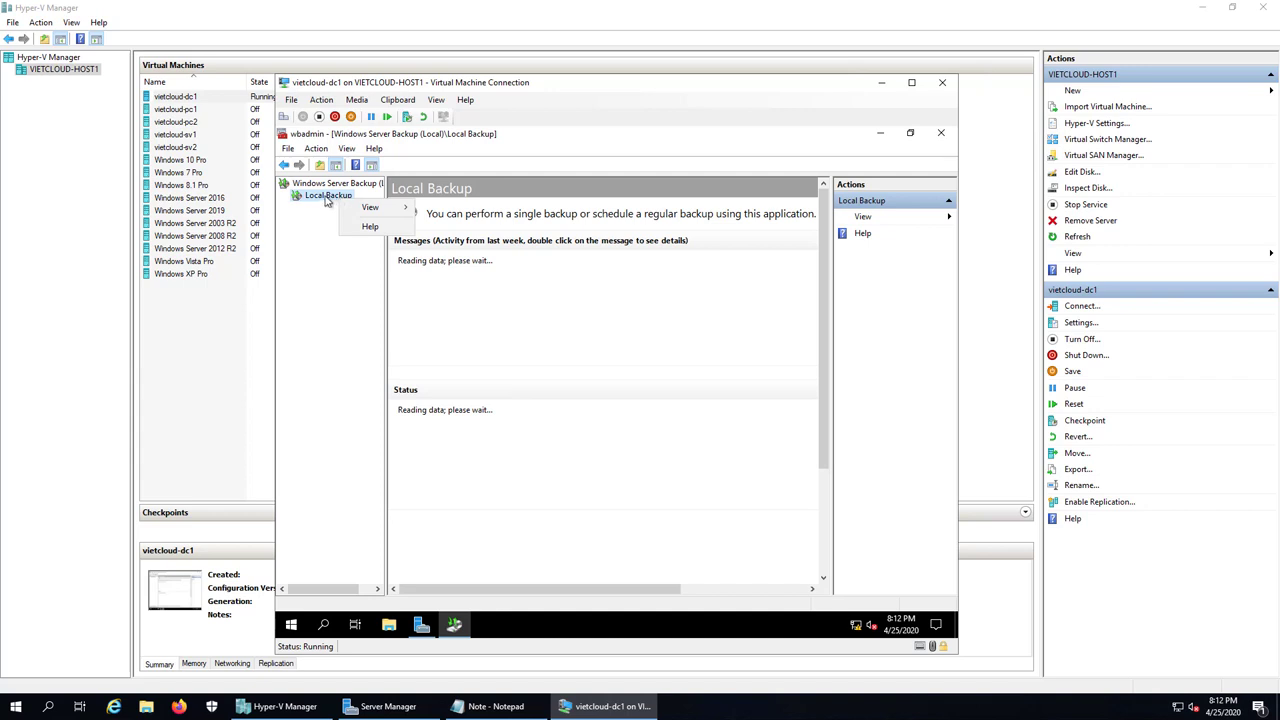
{"action": "left_click", "coordinate": [326, 199]}
{"action": "right_click", "coordinate": [325, 198]}
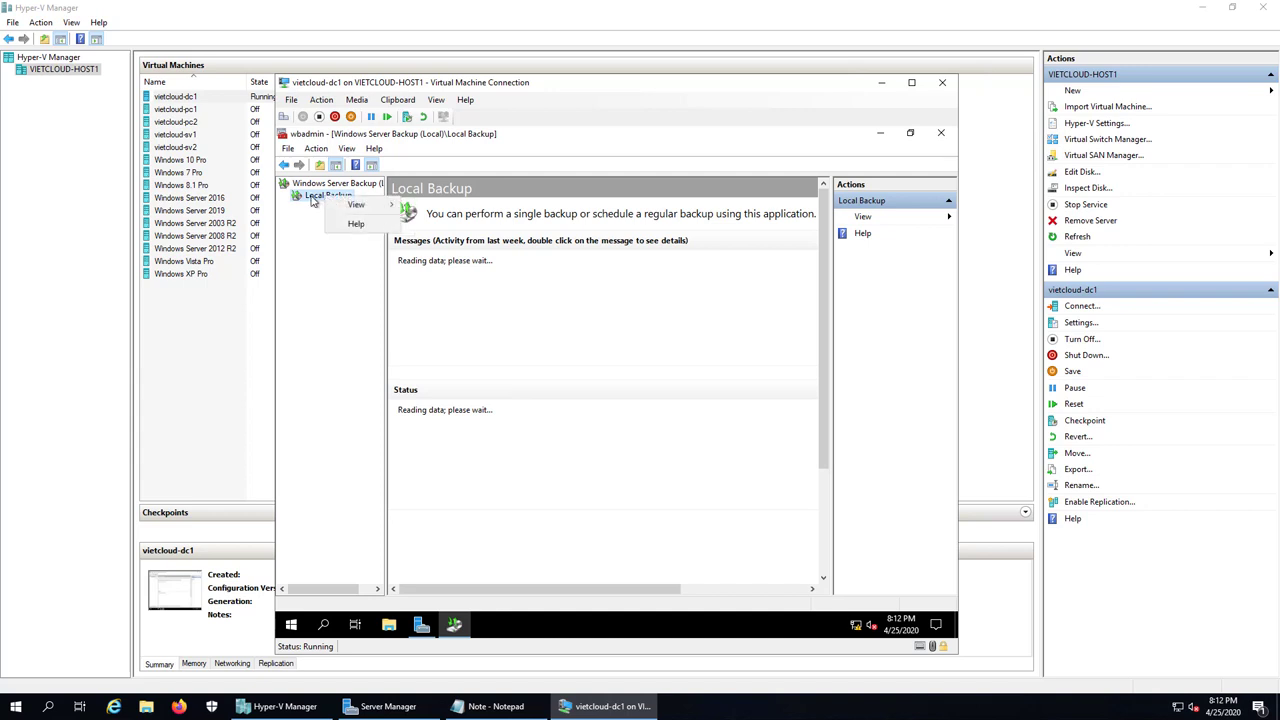
{"action": "left_click", "coordinate": [344, 310]}
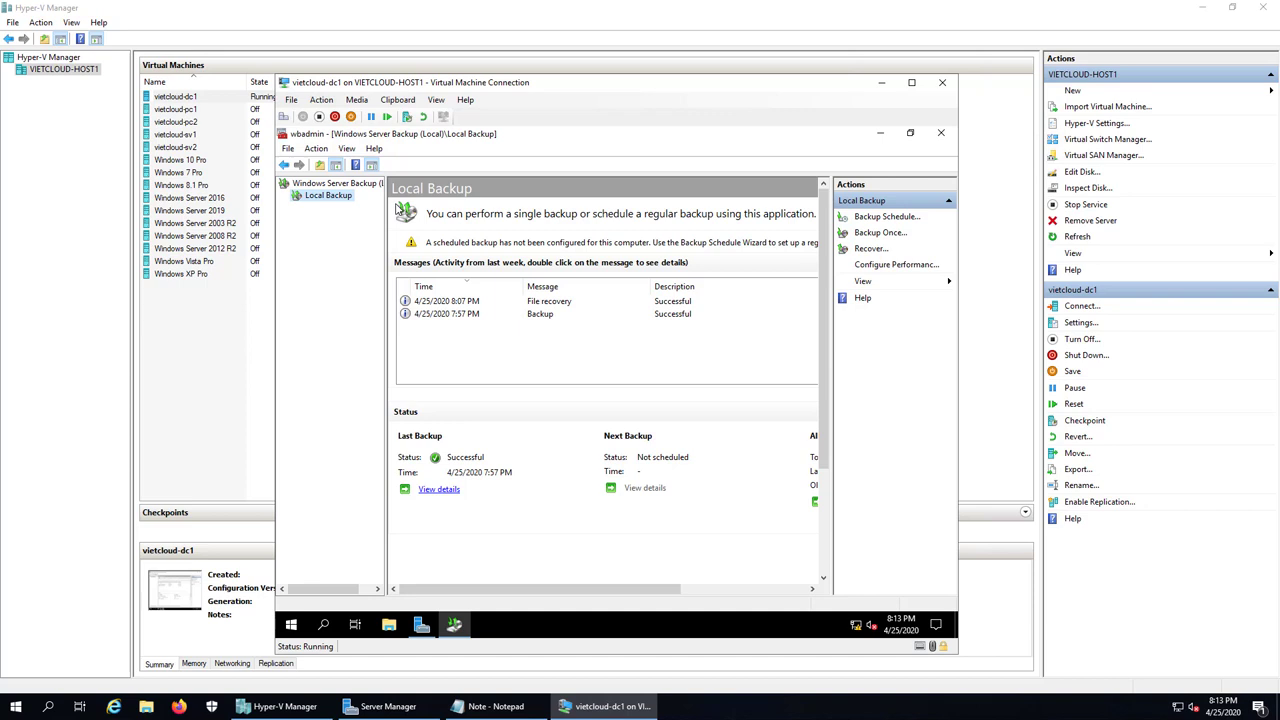
{"action": "right_click", "coordinate": [332, 198]}
{"action": "left_click", "coordinate": [372, 236]}
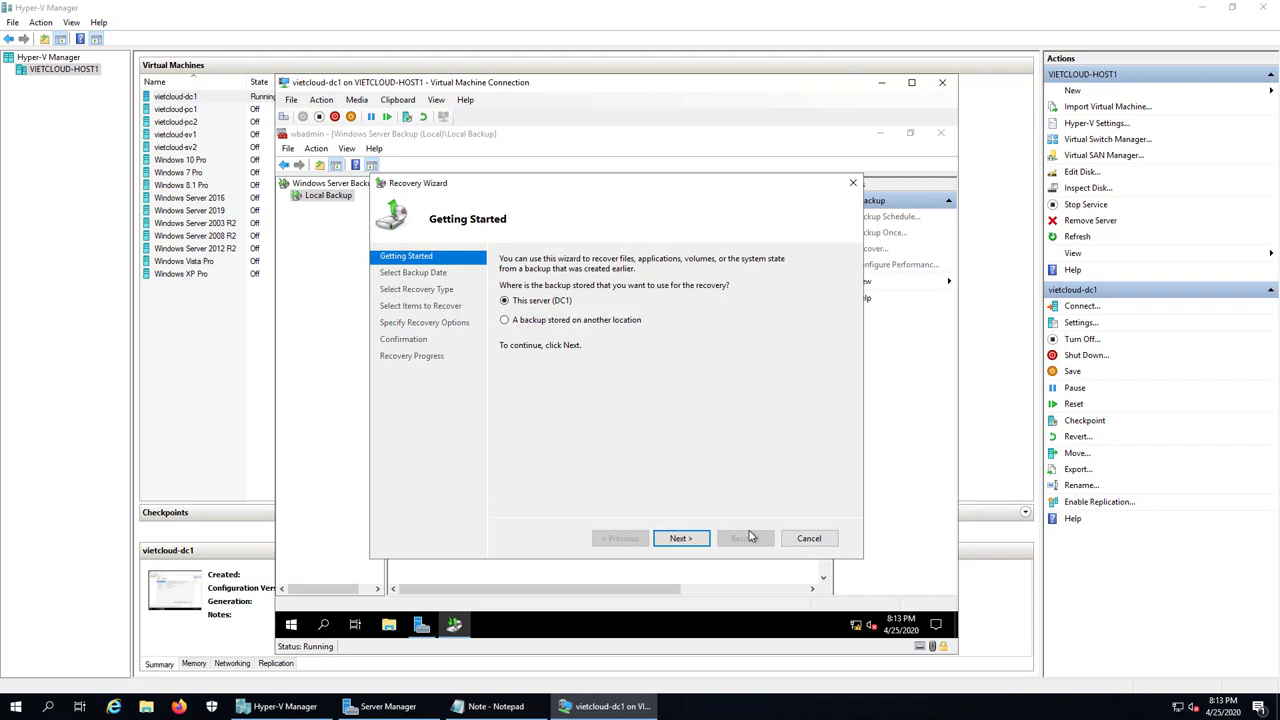
Step: Select this server's 4/25/2020 7:57 PM backup and choose System state as the recovery type
{"action": "left_click", "coordinate": [679, 539]}
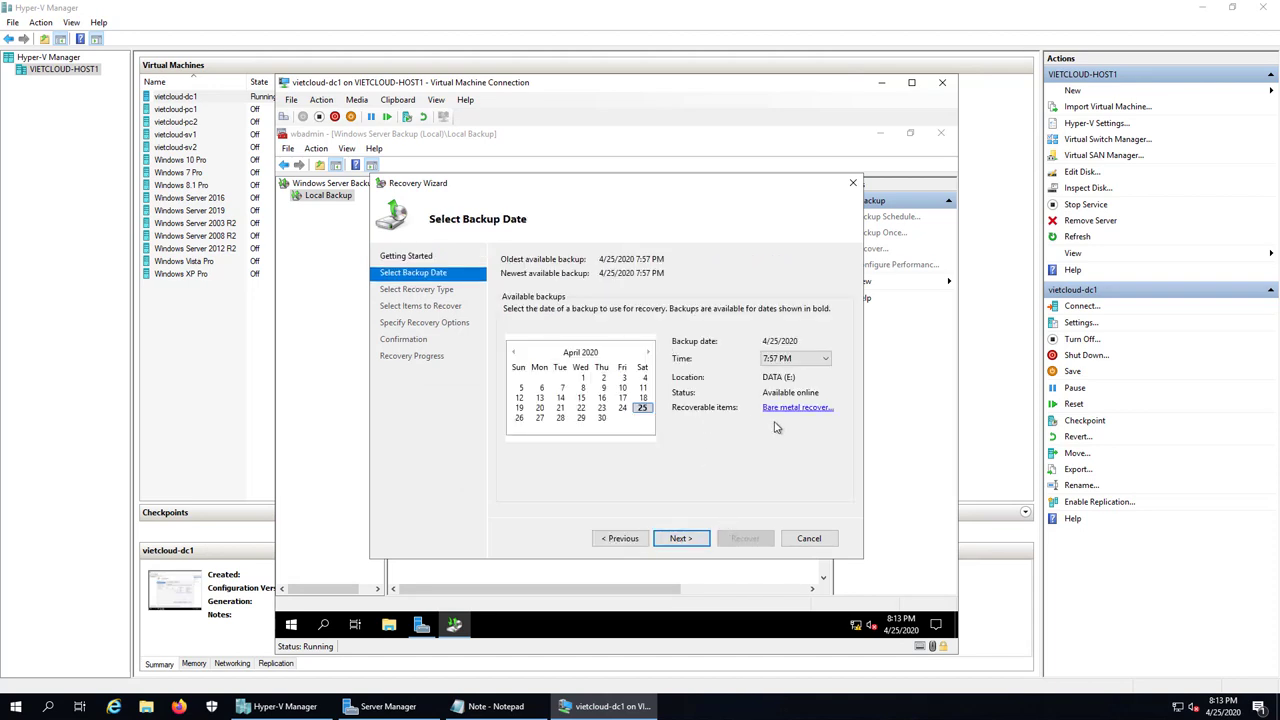
{"action": "left_click", "coordinate": [702, 541]}
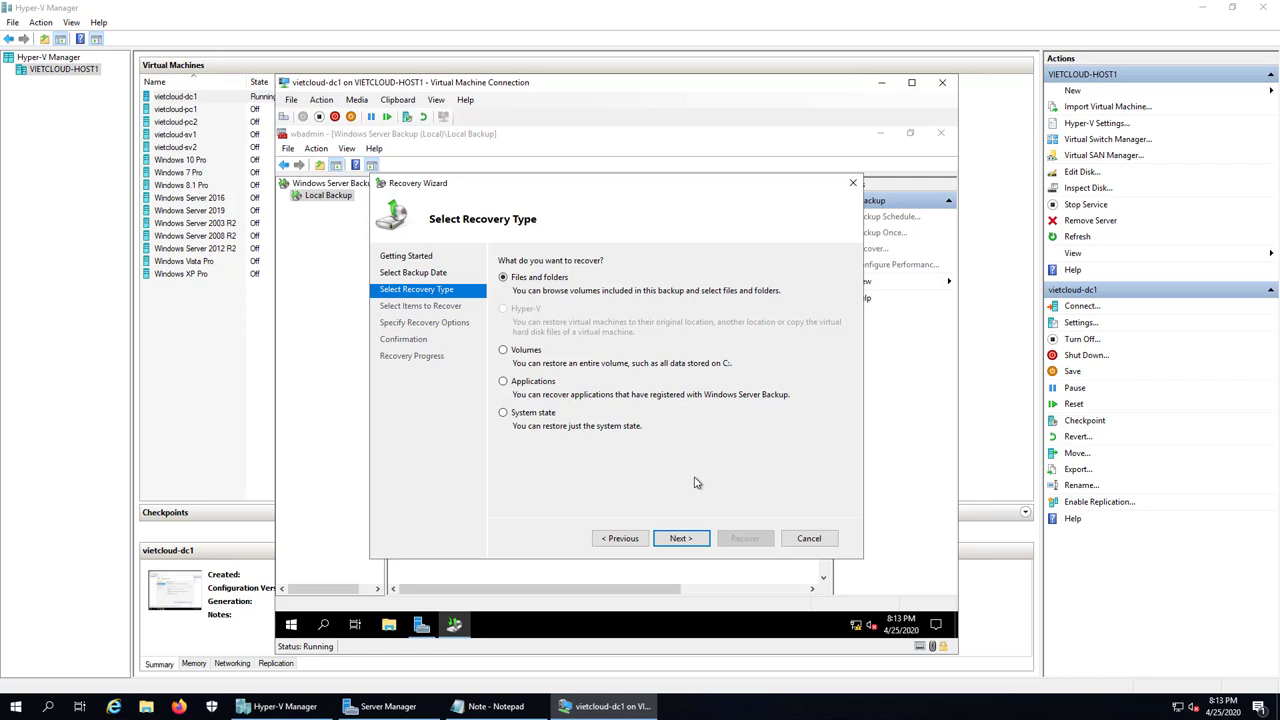
{"action": "left_click", "coordinate": [525, 416]}
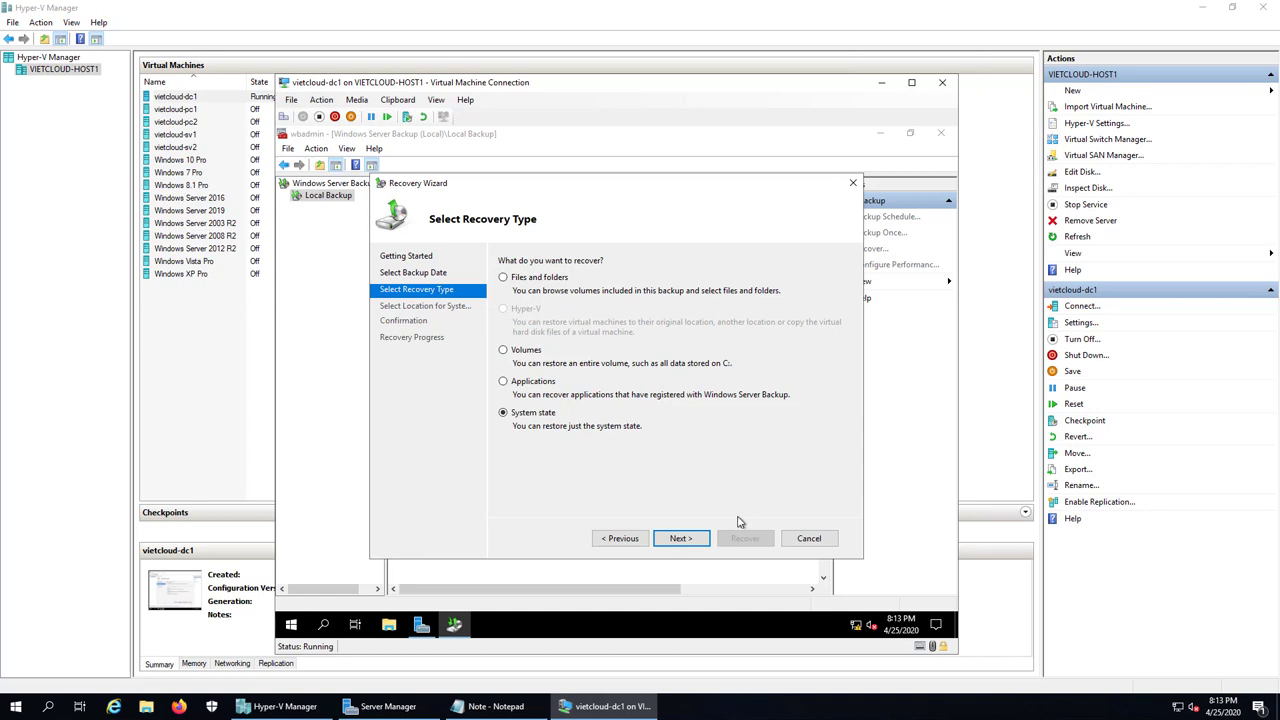
{"action": "left_click", "coordinate": [694, 538]}
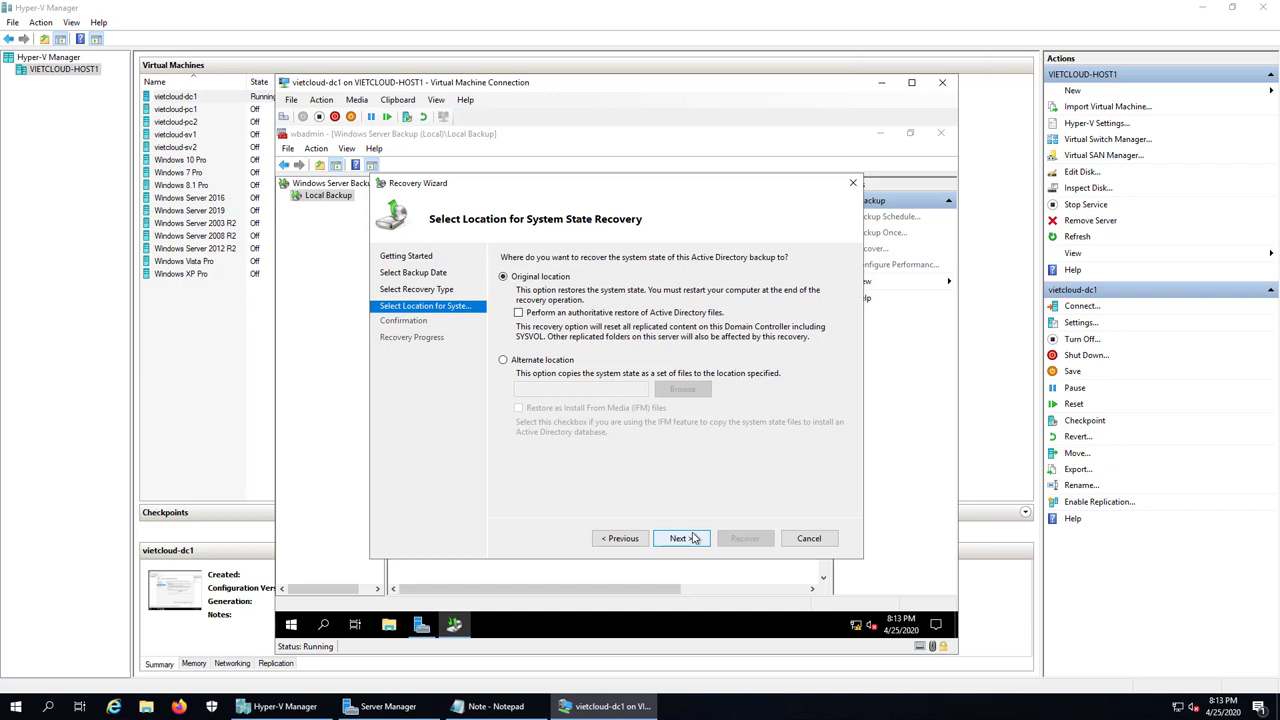
Step: Recover the system state to its original location with automatic reboot, accepting the replication and irreversibility warnings
{"action": "left_click", "coordinate": [694, 538]}
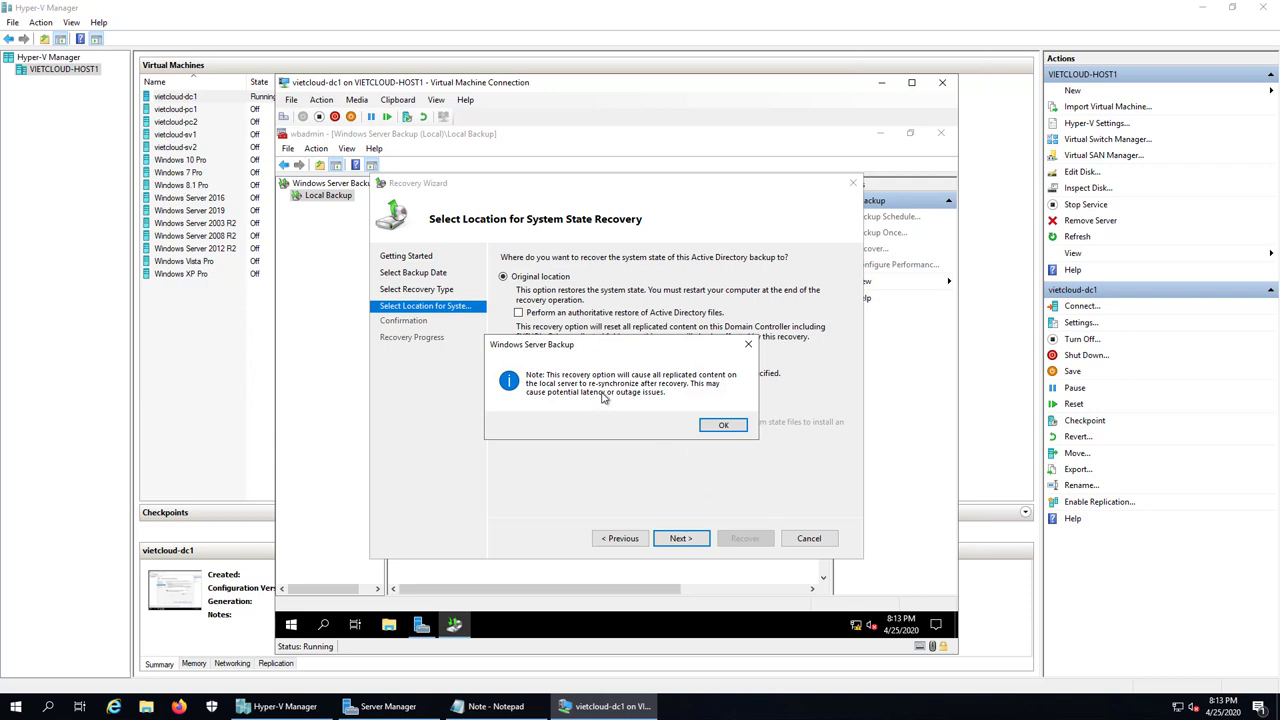
{"action": "left_click", "coordinate": [723, 426]}
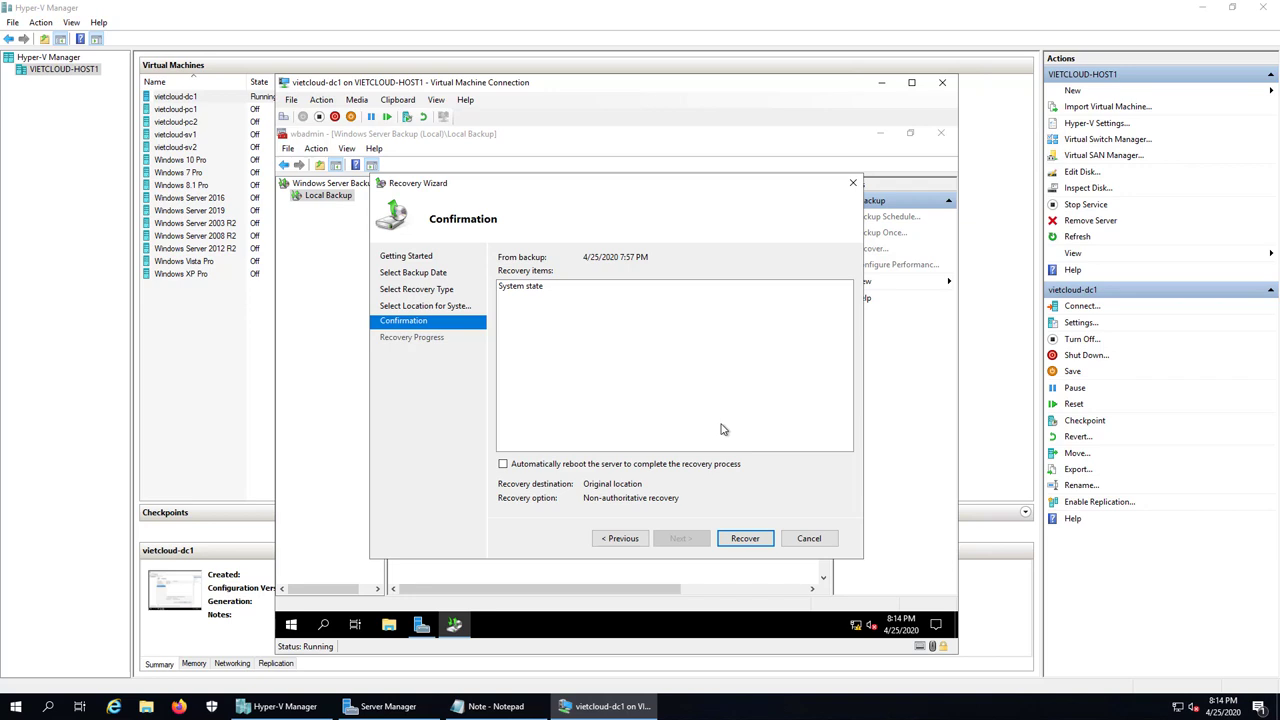
{"action": "left_click", "coordinate": [518, 466]}
{"action": "left_click", "coordinate": [745, 538]}
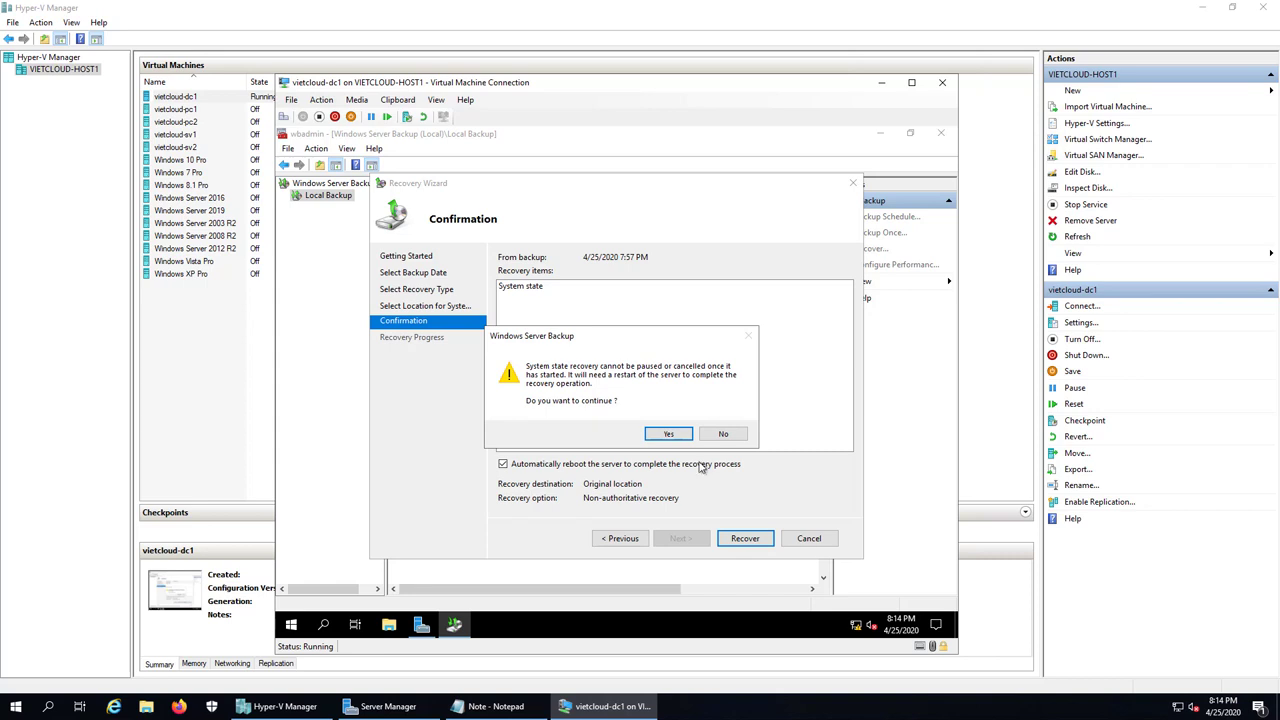
{"action": "left_click", "coordinate": [669, 434]}
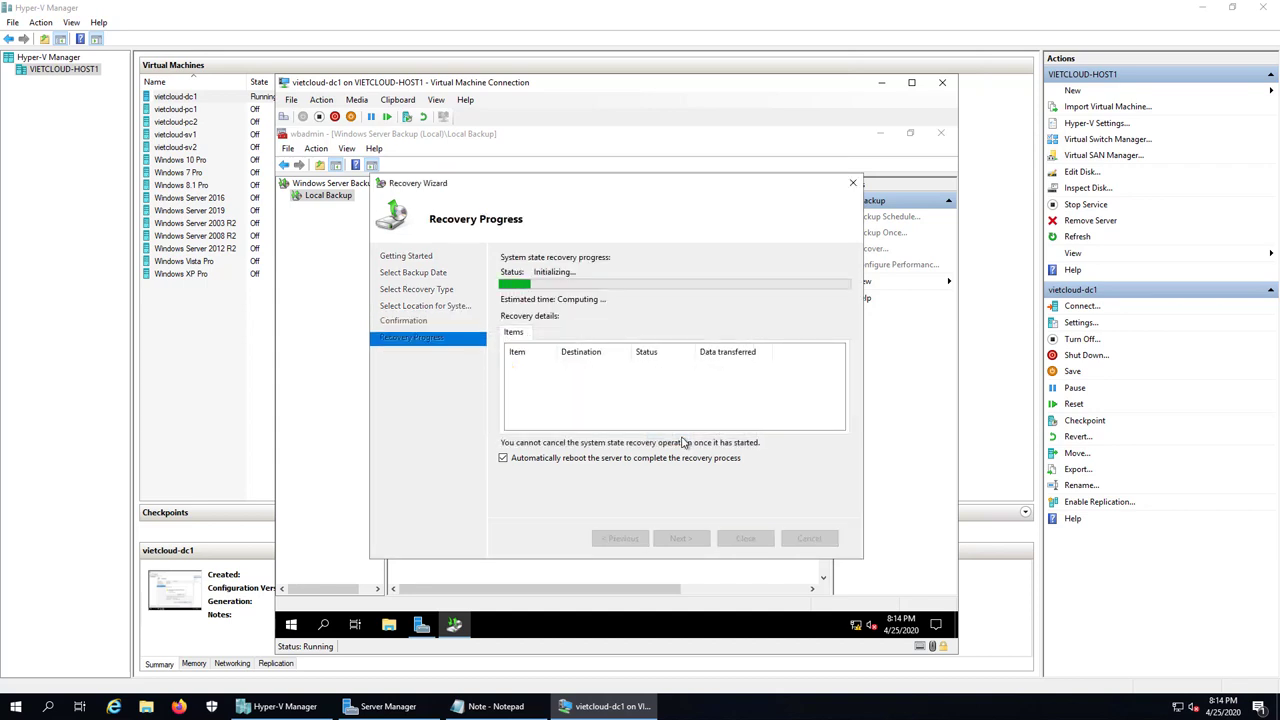
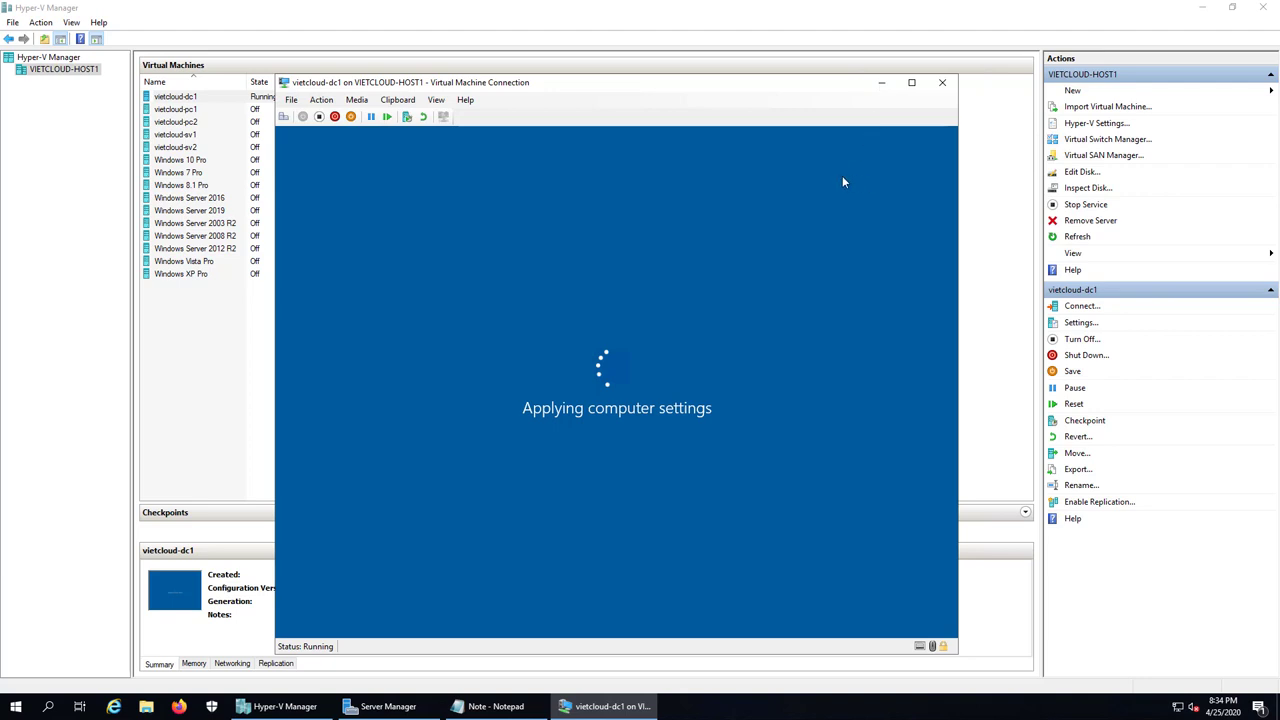
Step: Minimize and restore the vietcloud-dc1 console to watch it reach the lock screen
{"action": "key", "text": "super+Down"}
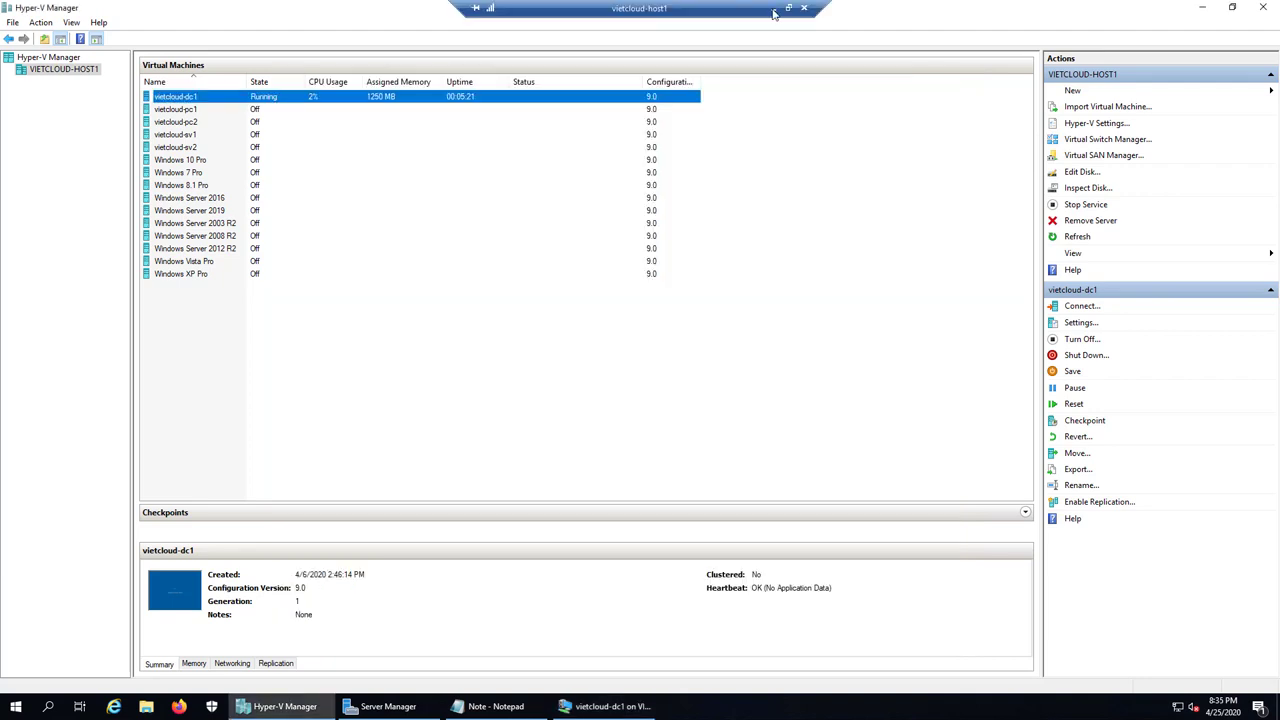
{"action": "left_click", "coordinate": [608, 706]}
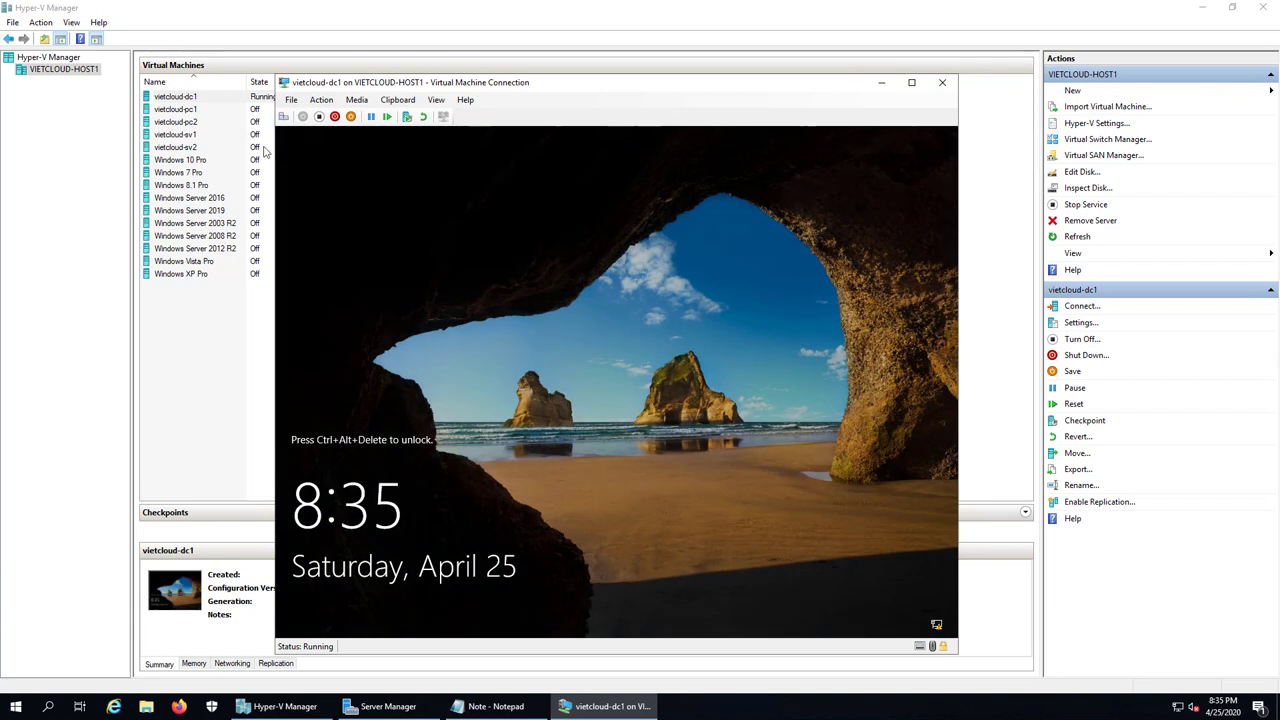
Step: Sign in as VIETCLOUD\Administrator, minimize Server Manager and dismiss the wbadmin recovery-complete message
{"action": "left_click", "coordinate": [283, 117]}
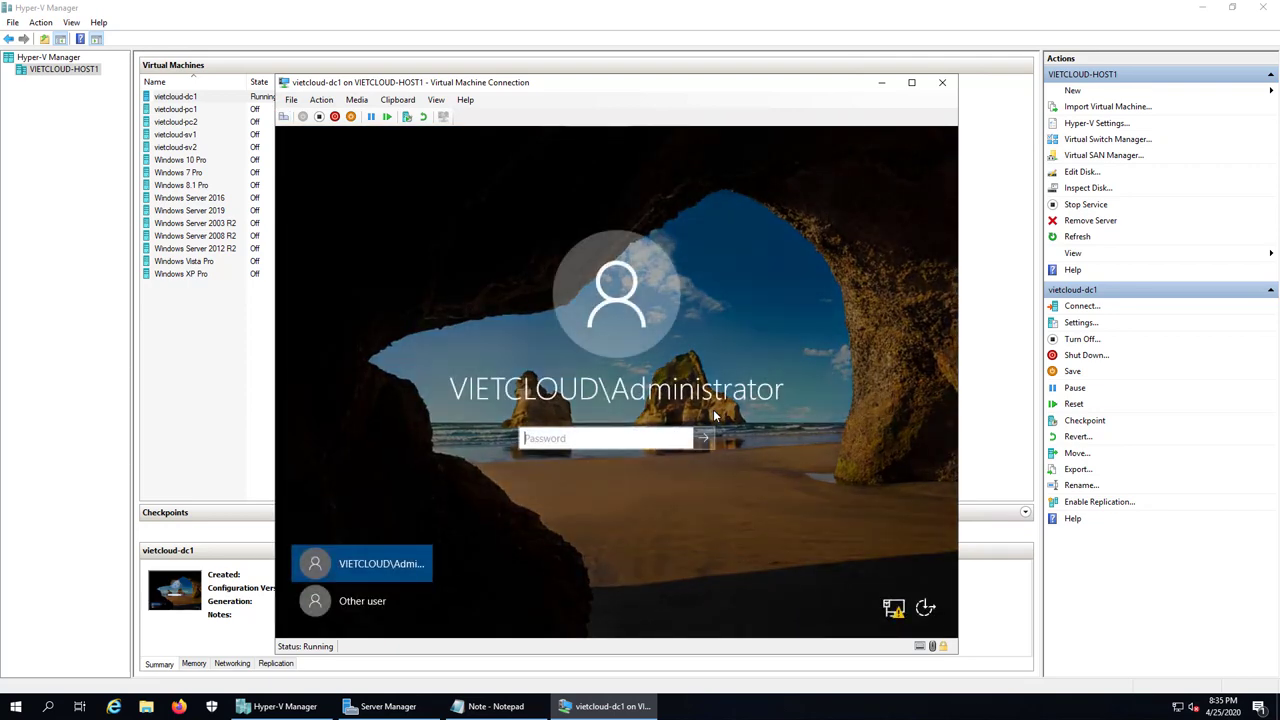
{"action": "type", "text": "**********"}
{"action": "key", "text": "Return"}
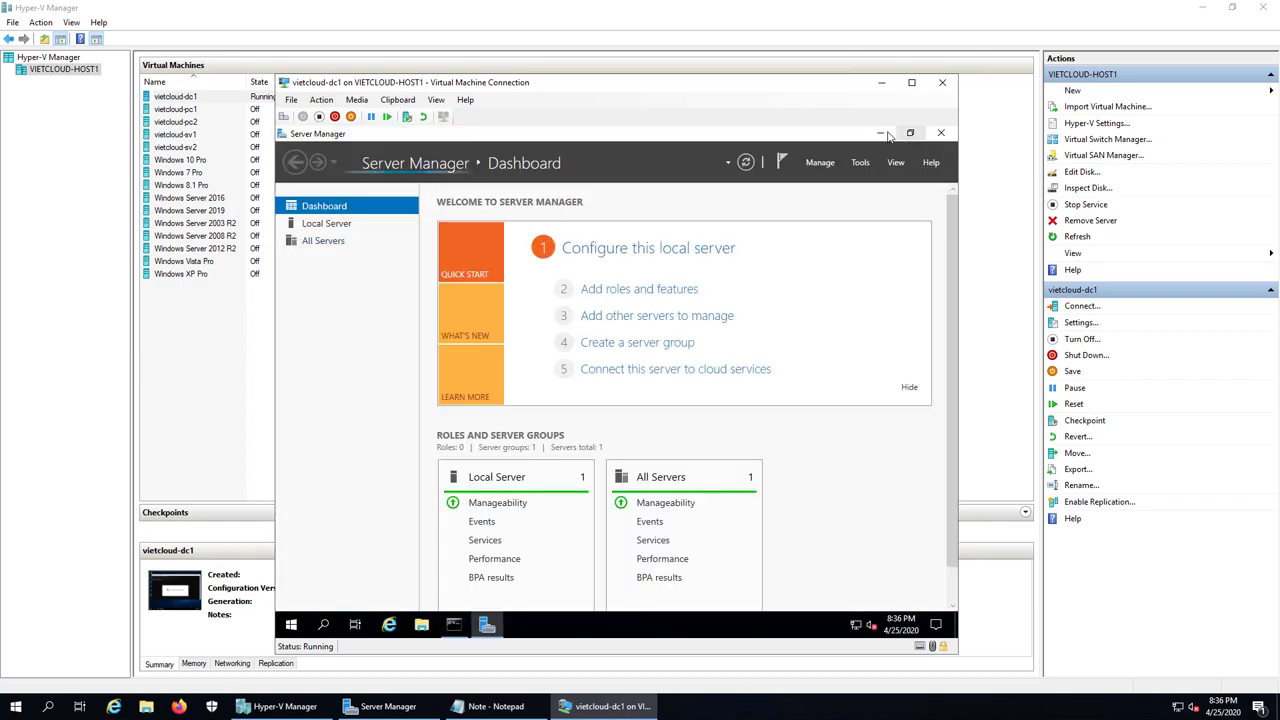
{"action": "left_click", "coordinate": [868, 143]}
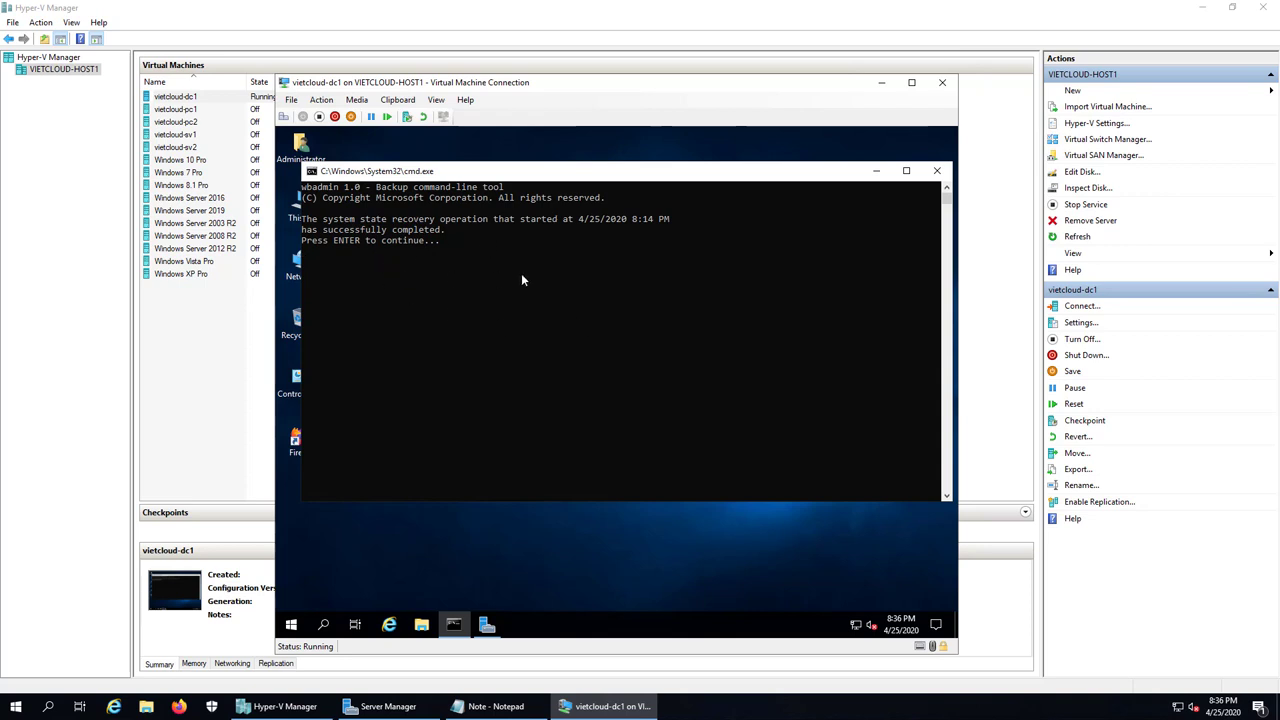
{"action": "key", "text": "Return"}
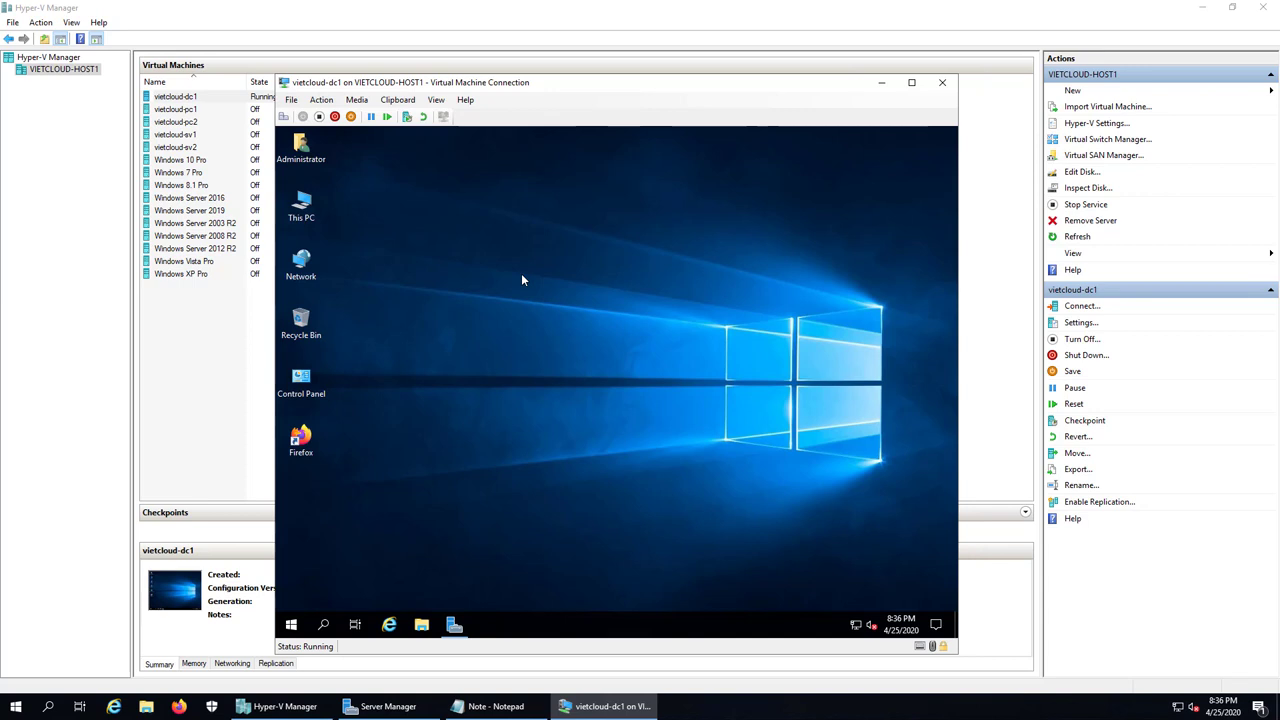
Step: Check users u1, u2 and u3 in SAIGON via Active Directory Users and Computers, then close it
{"action": "left_click", "coordinate": [454, 624]}
{"action": "left_click", "coordinate": [860, 162]}
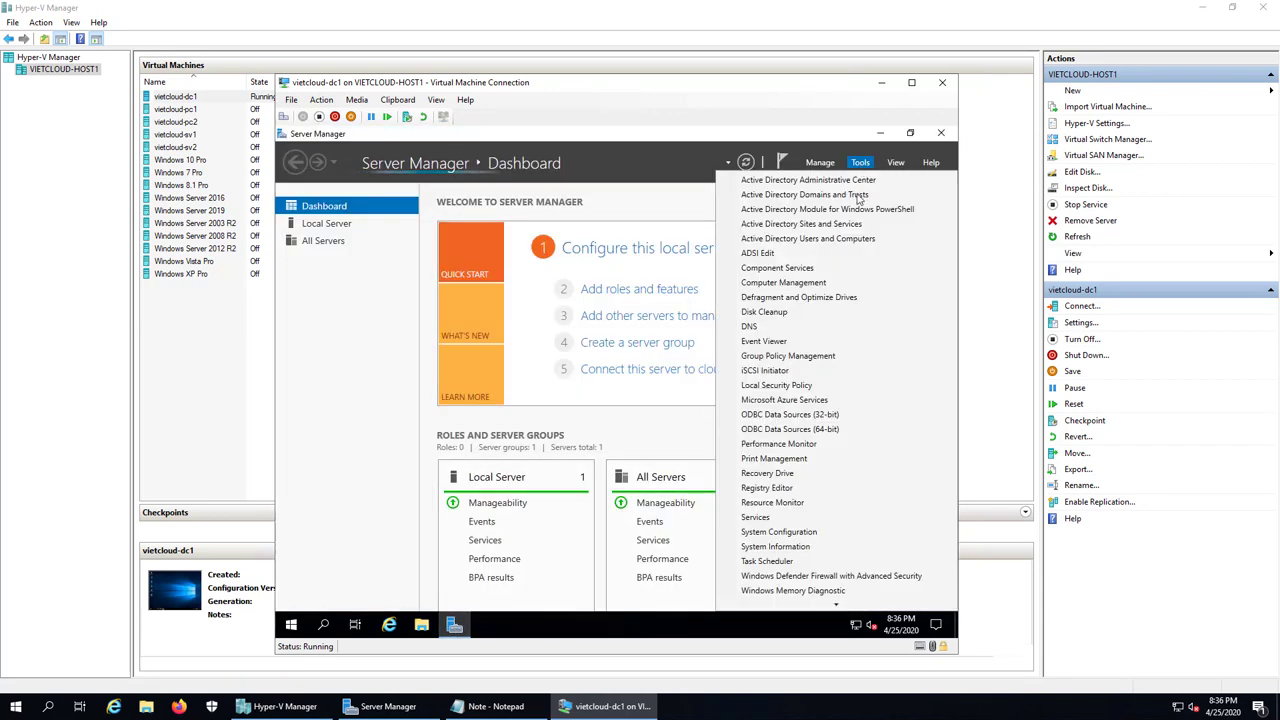
{"action": "left_click", "coordinate": [830, 239]}
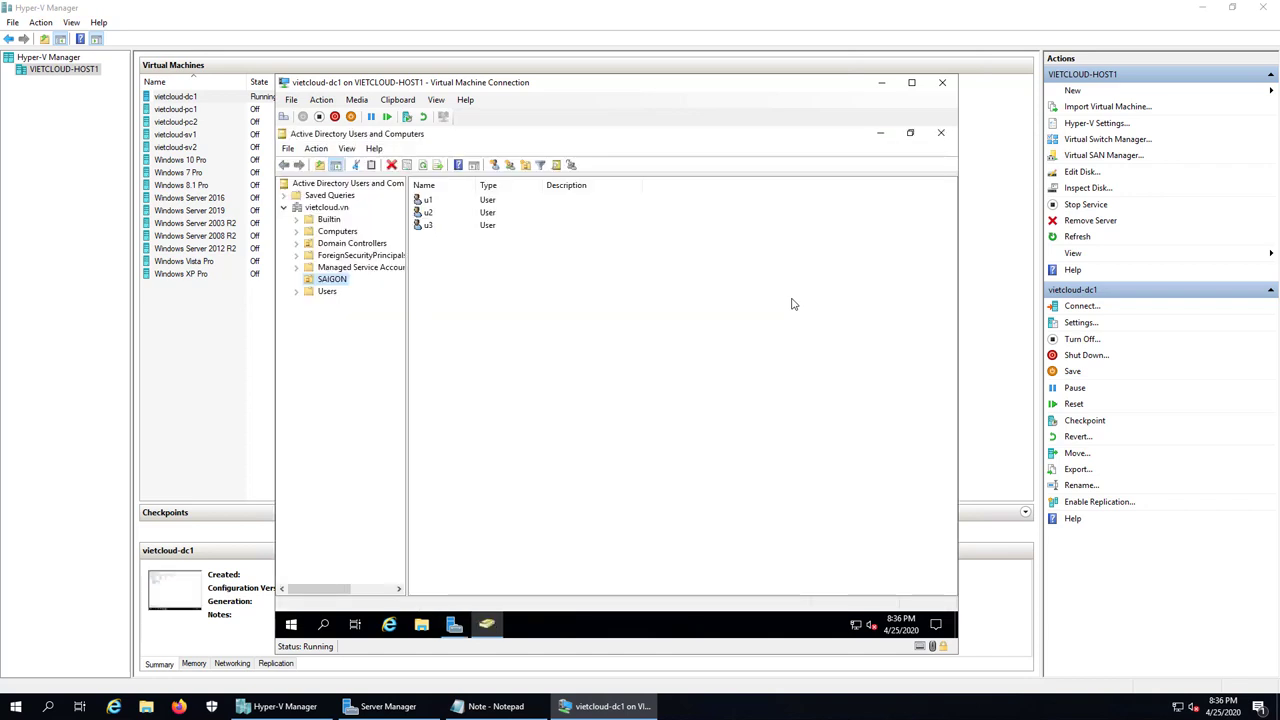
{"action": "left_click", "coordinate": [338, 268]}
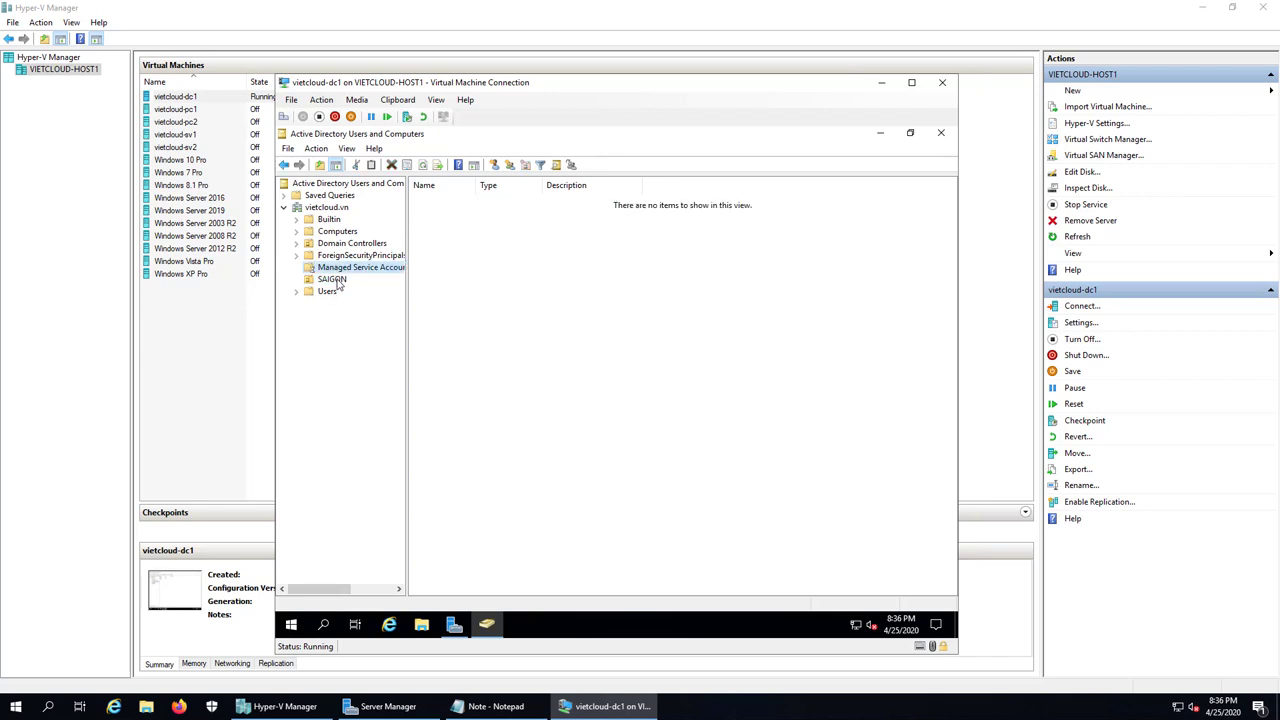
{"action": "left_click", "coordinate": [335, 280]}
{"action": "left_click", "coordinate": [427, 203]}
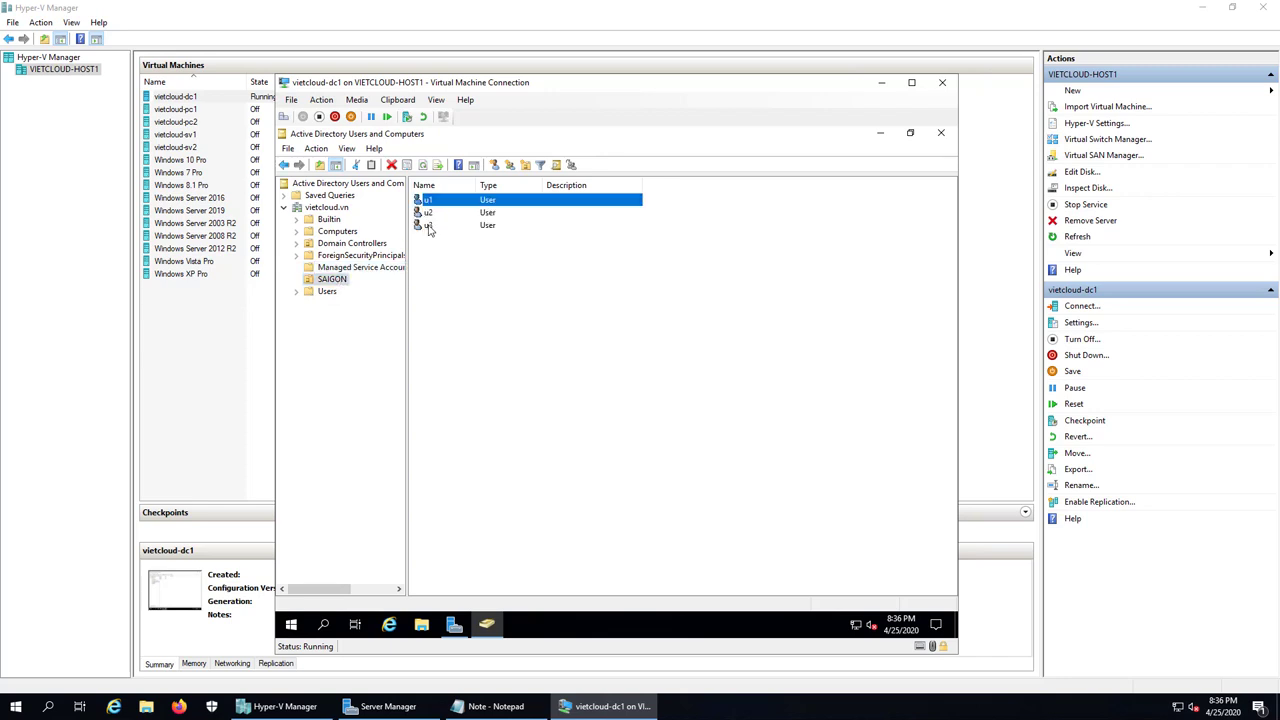
{"action": "left_click", "coordinate": [430, 226]}
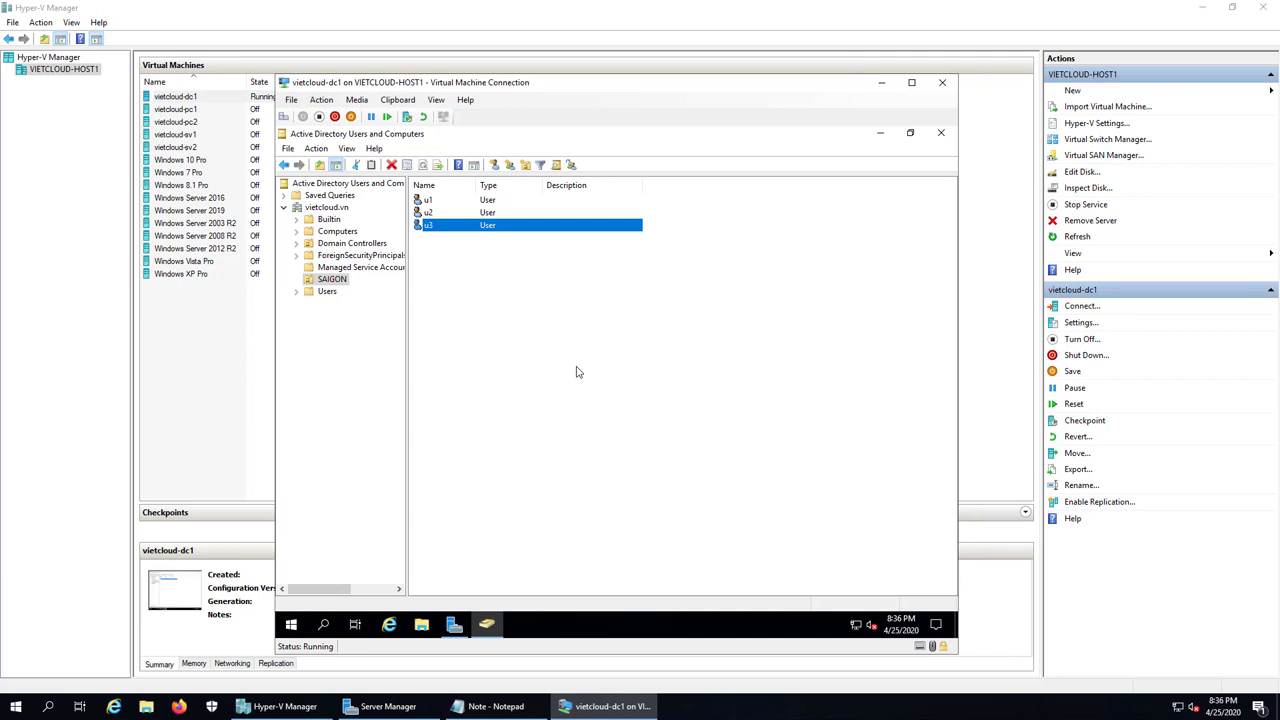
{"action": "left_click", "coordinate": [940, 133]}
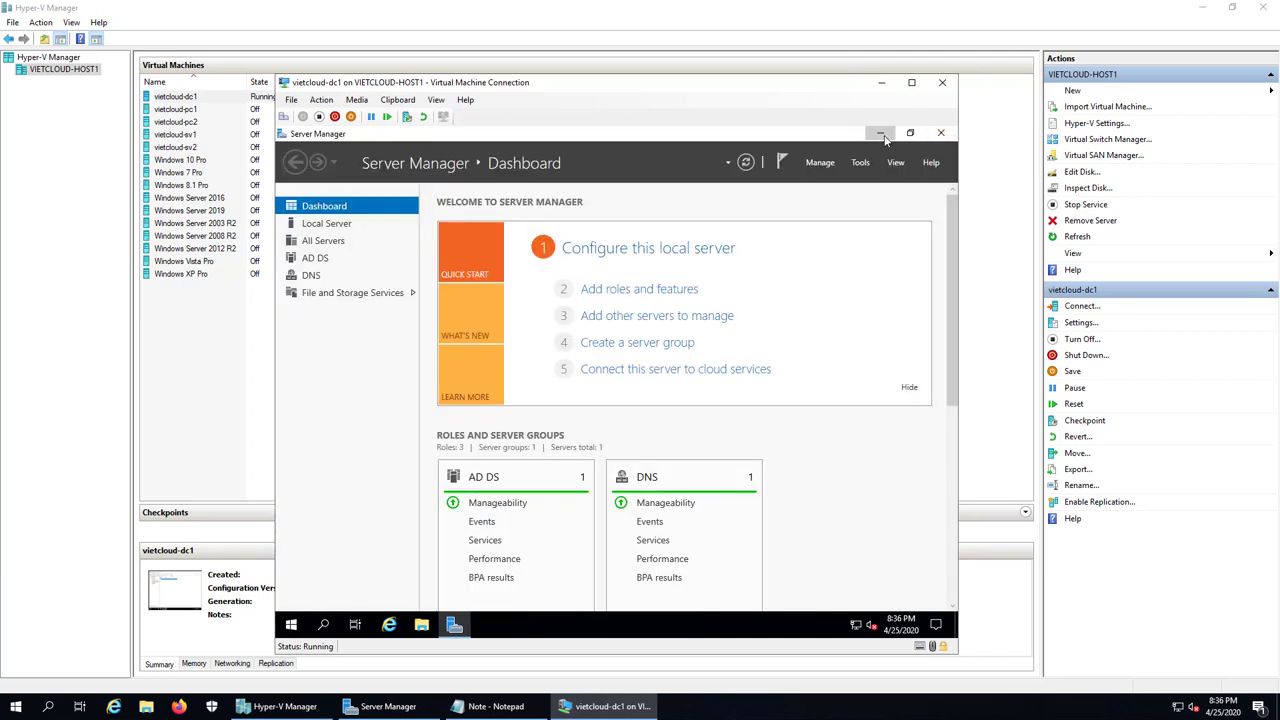
{"action": "left_click", "coordinate": [881, 134]}
Step: Add the line '5. Thuc hien Operation System Recovery' below item 4, correcting the typos
{"action": "left_click", "coordinate": [492, 706]}
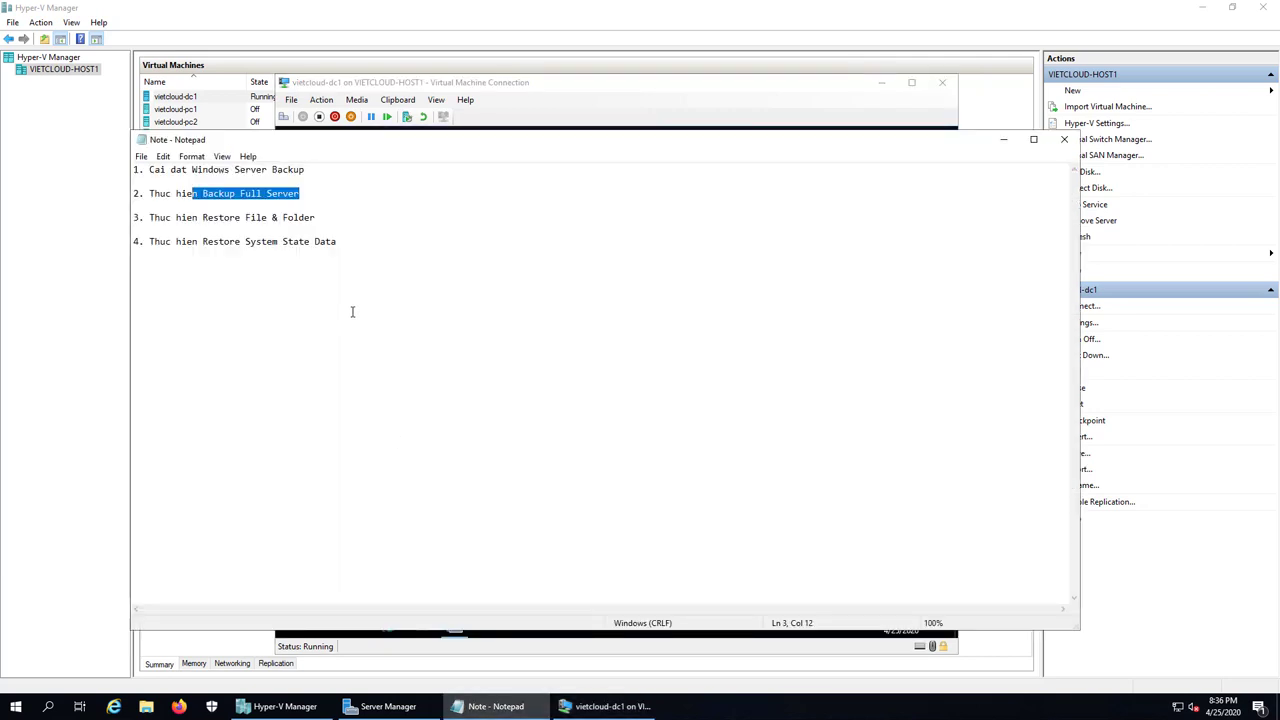
{"action": "left_click", "coordinate": [362, 248]}
{"action": "key", "text": "Return"}
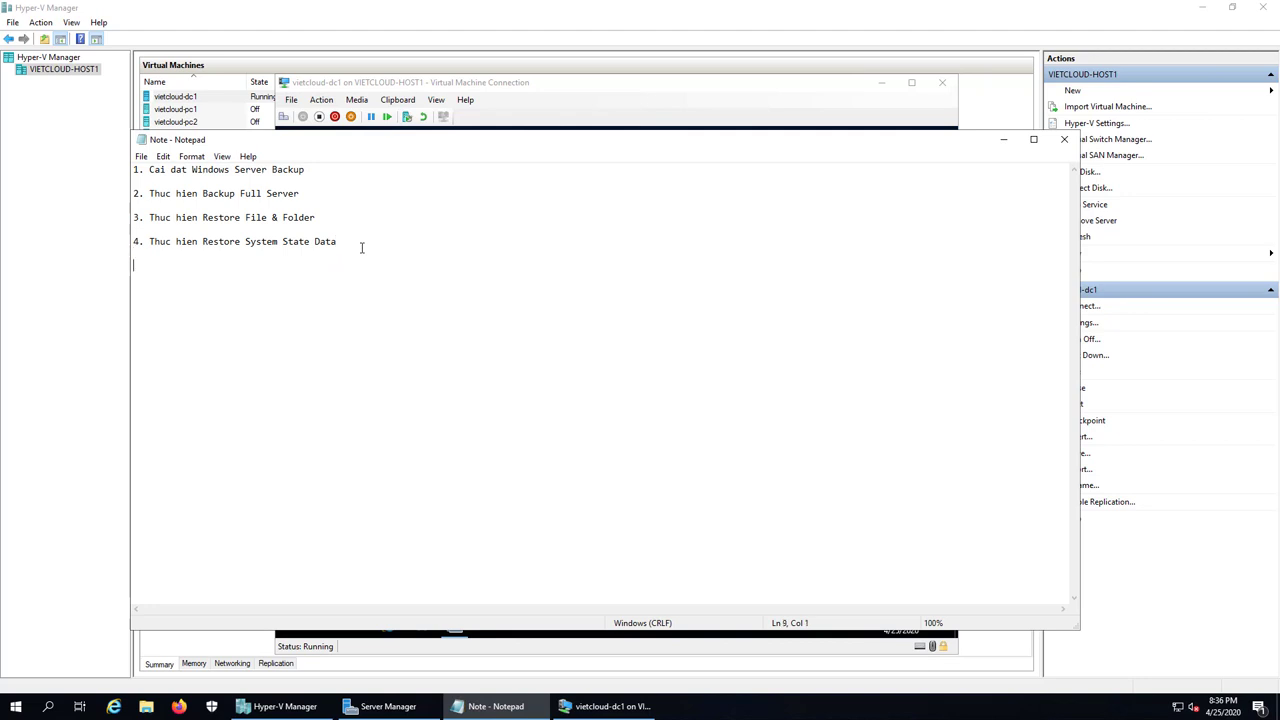
{"action": "type", "text": "5."}
{"action": "type", "text": "Thuc hien Operations"}
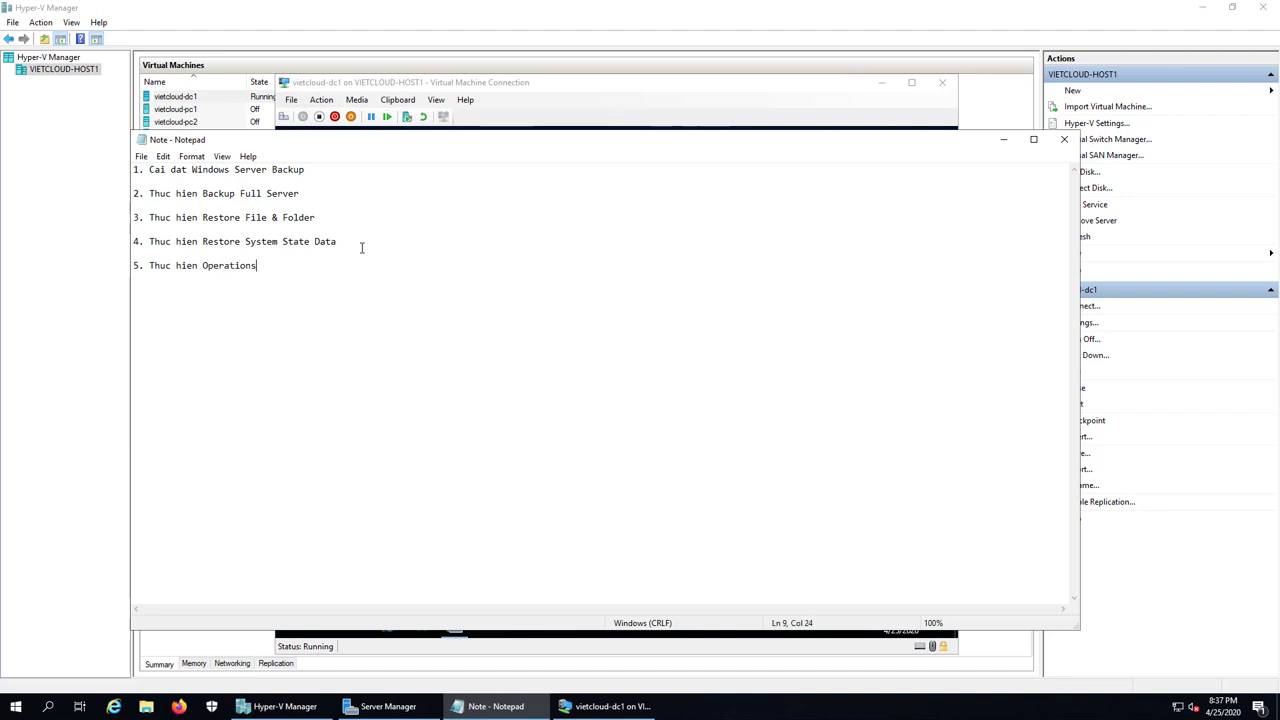
{"action": "key", "text": "BackSpace"}
{"action": "type", "text": "n System Recovery"}
{"action": "key", "text": "Return"}
{"action": "key", "text": "Up"}
{"action": "key", "text": "Right"}
{"action": "key", "text": "Right"}
{"action": "key", "text": "Right"}
{"action": "key", "text": "Right"}
{"action": "key", "text": "Right"}
{"action": "key", "text": "Right"}
{"action": "key", "text": "Right"}
{"action": "key", "text": "Right"}
{"action": "key", "text": "Right"}
{"action": "key", "text": "Right"}
{"action": "key", "text": "Right"}
{"action": "key", "text": "Right"}
{"action": "key", "text": "Right"}
{"action": "key", "text": "Right"}
{"action": "key", "text": "Right"}
{"action": "key", "text": "Right"}
{"action": "key", "text": "Right"}
{"action": "key", "text": "Right"}
{"action": "key", "text": "Right"}
{"action": "key", "text": "Right"}
{"action": "key", "text": "Delete"}
{"action": "key", "text": "Down"}
Step: Turn off vietcloud-dc1 from the VM Connection toolbar and confirm the shutdown
{"action": "left_click", "coordinate": [607, 706]}
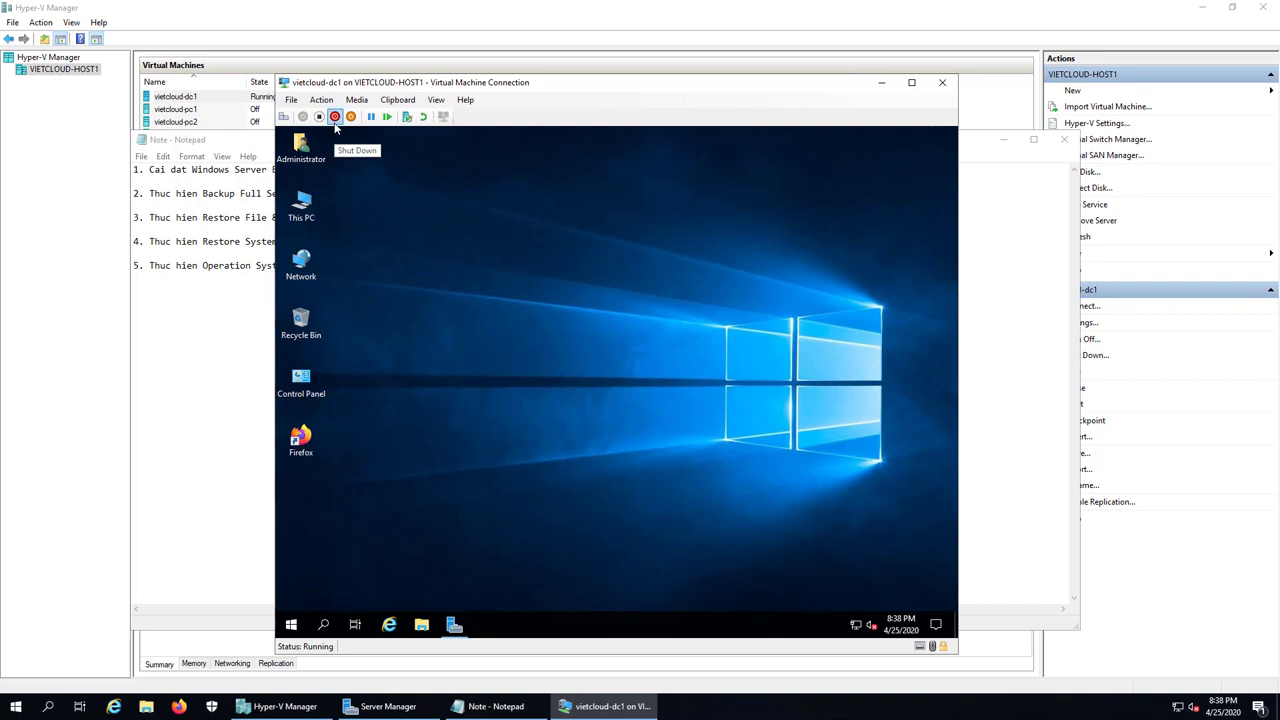
{"action": "right_click", "coordinate": [301, 618]}
{"action": "left_click", "coordinate": [522, 318]}
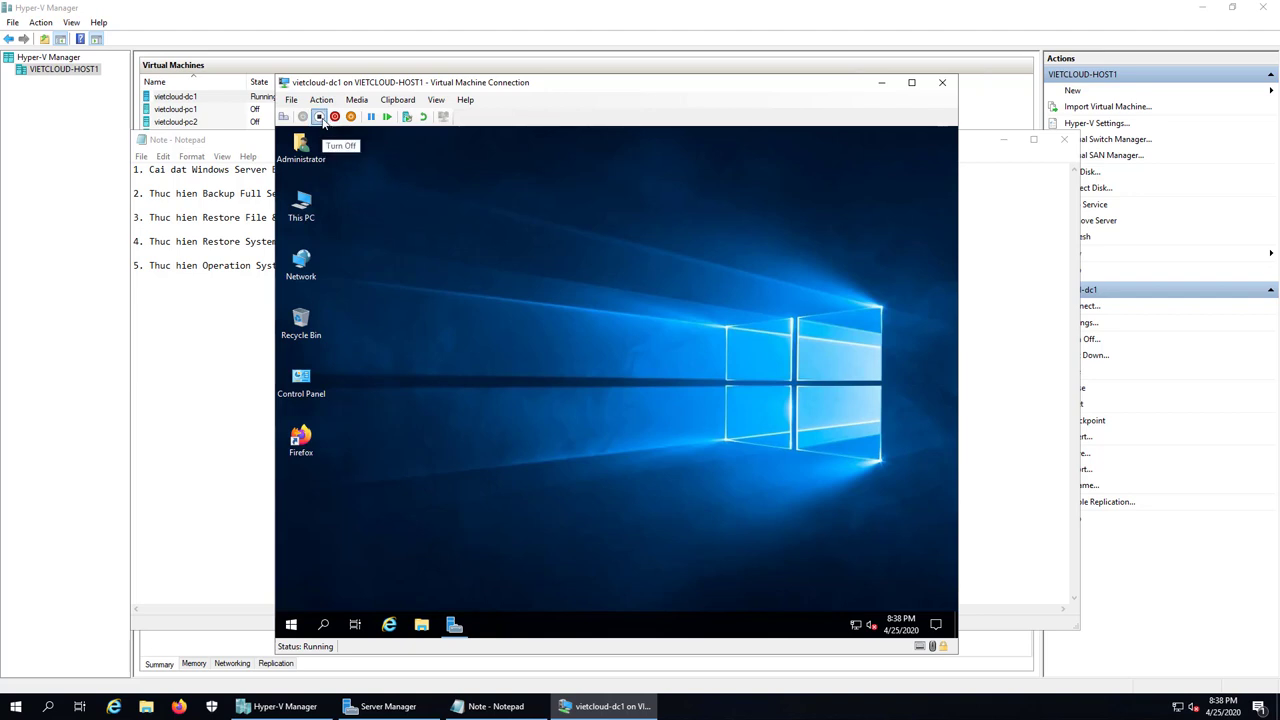
{"action": "left_click", "coordinate": [322, 117]}
{"action": "left_click", "coordinate": [638, 389]}
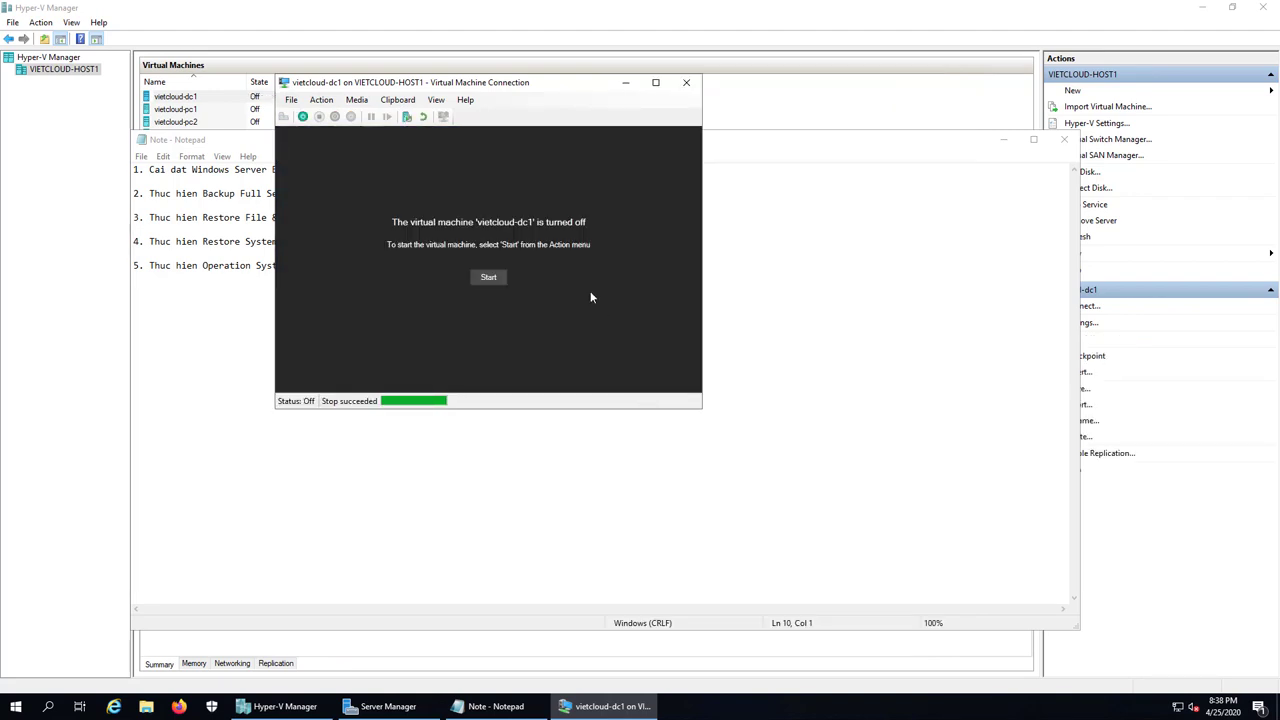
{"action": "left_click_drag", "start_coordinate": [507, 86], "coordinate": [637, 156]}
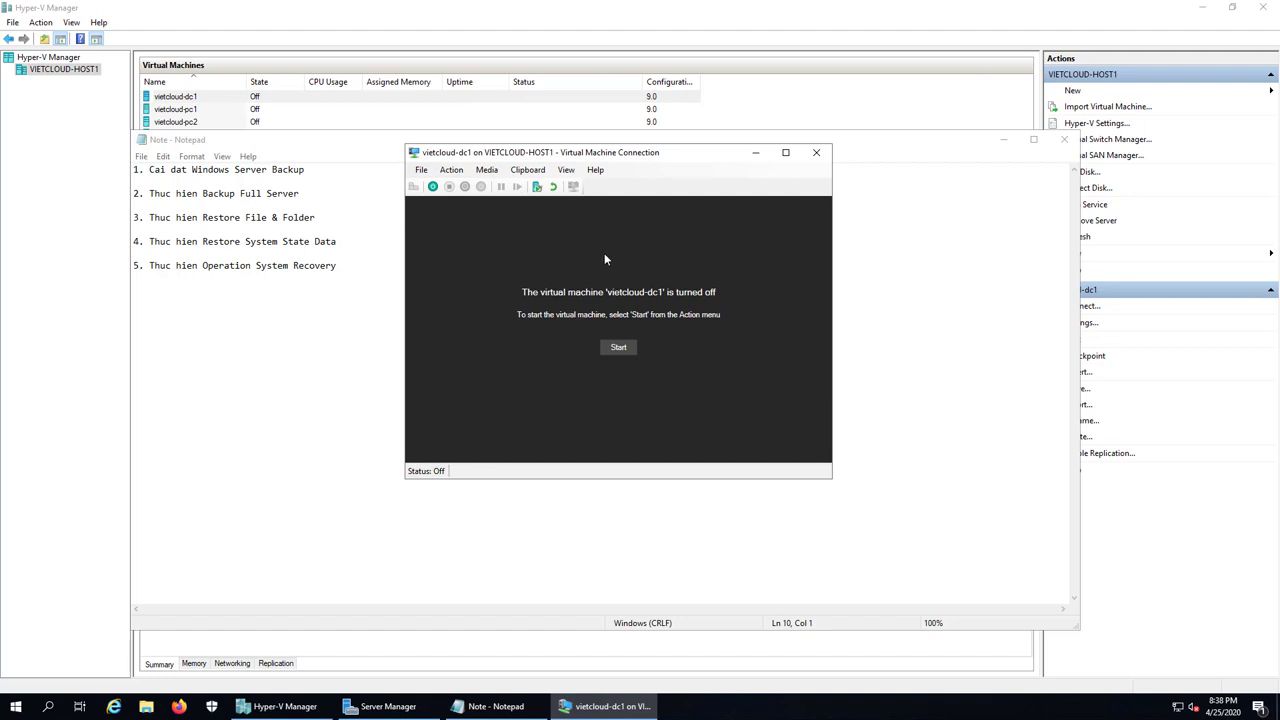
Step: Insert the SW_DVD9_Win_Server_STD_CORE_2019 ISO from D:\SOFTWARE into vietcloud-dc1's DVD drive
{"action": "left_click", "coordinate": [490, 171]}
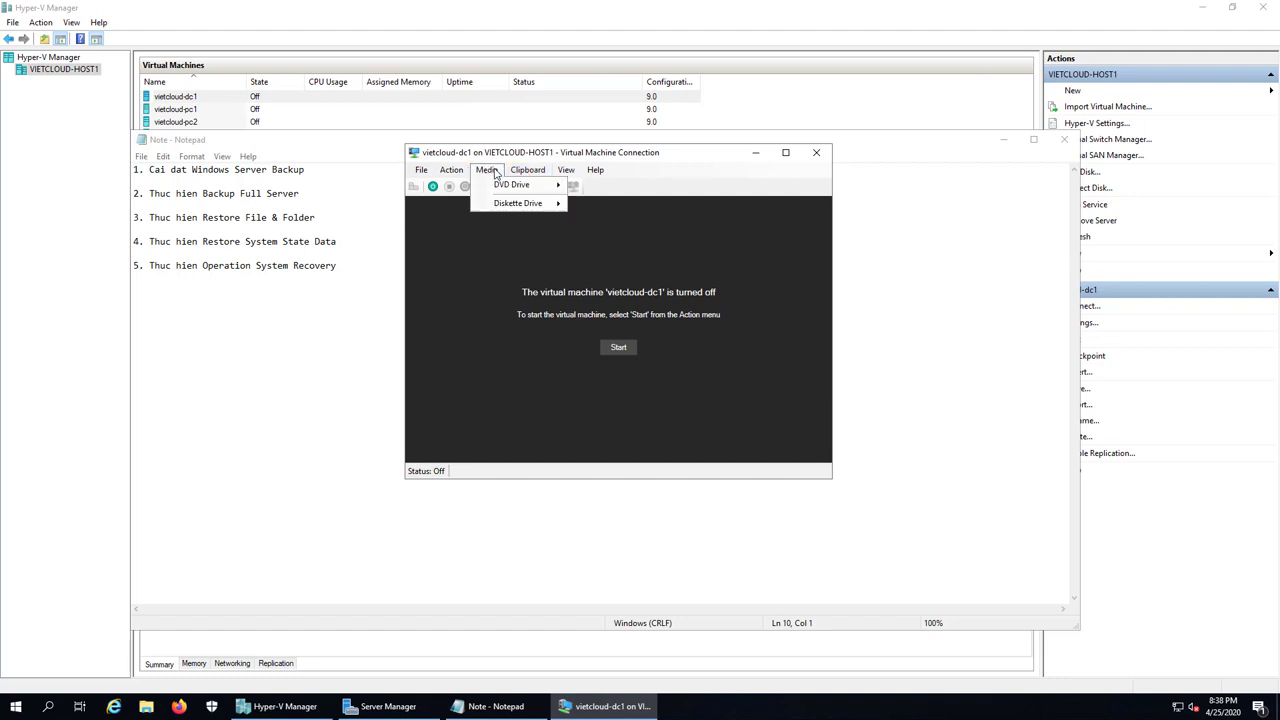
{"action": "mouse_move", "coordinate": [512, 186]}
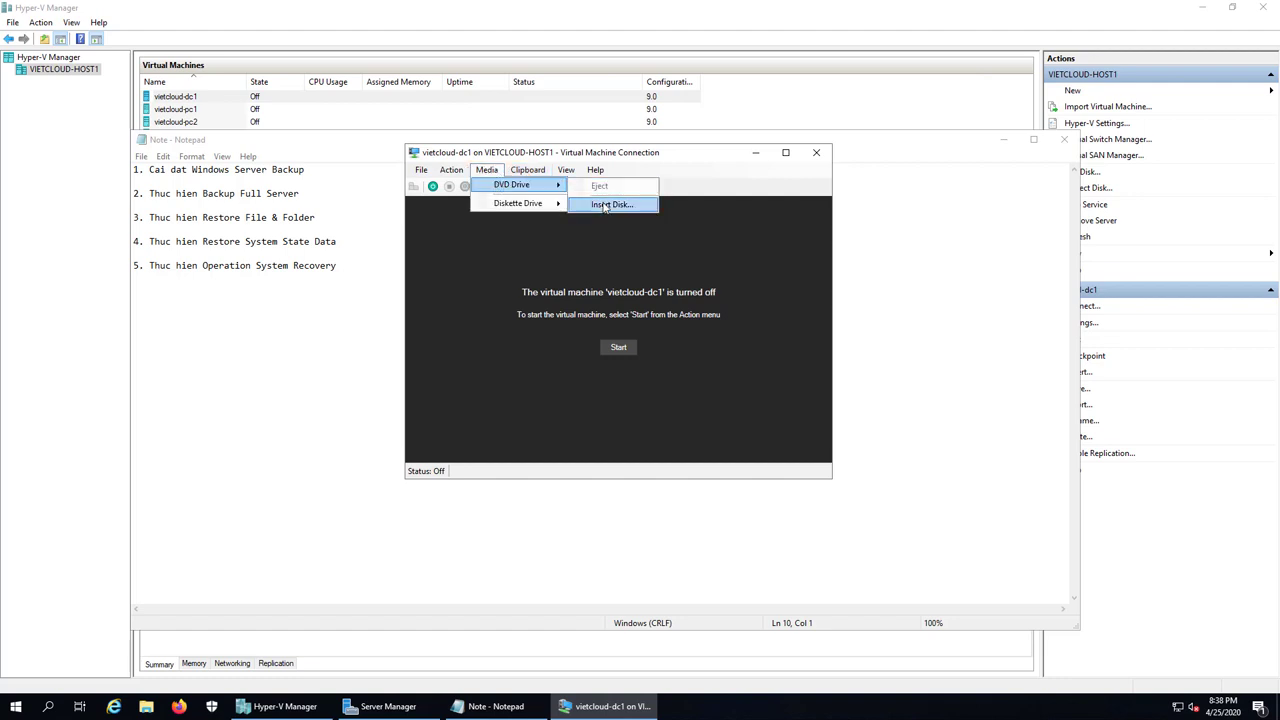
{"action": "left_click", "coordinate": [604, 206]}
{"action": "double_click", "coordinate": [729, 383]}
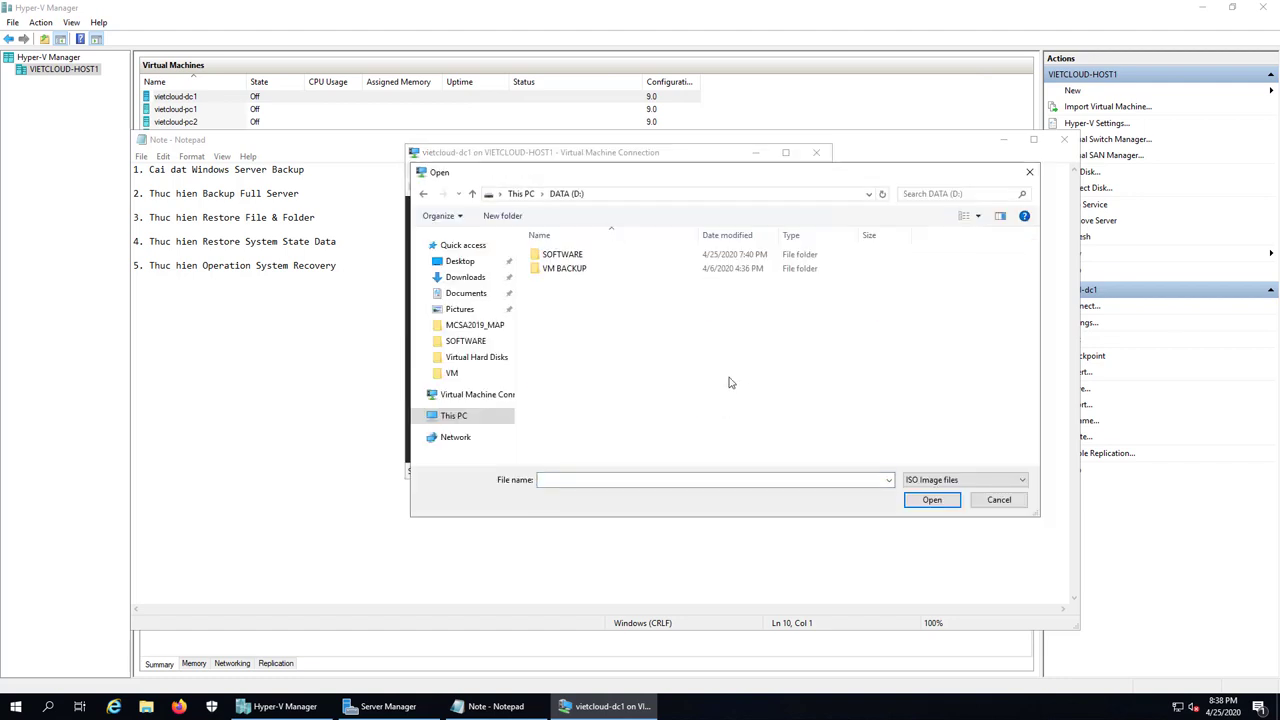
{"action": "double_click", "coordinate": [563, 255]}
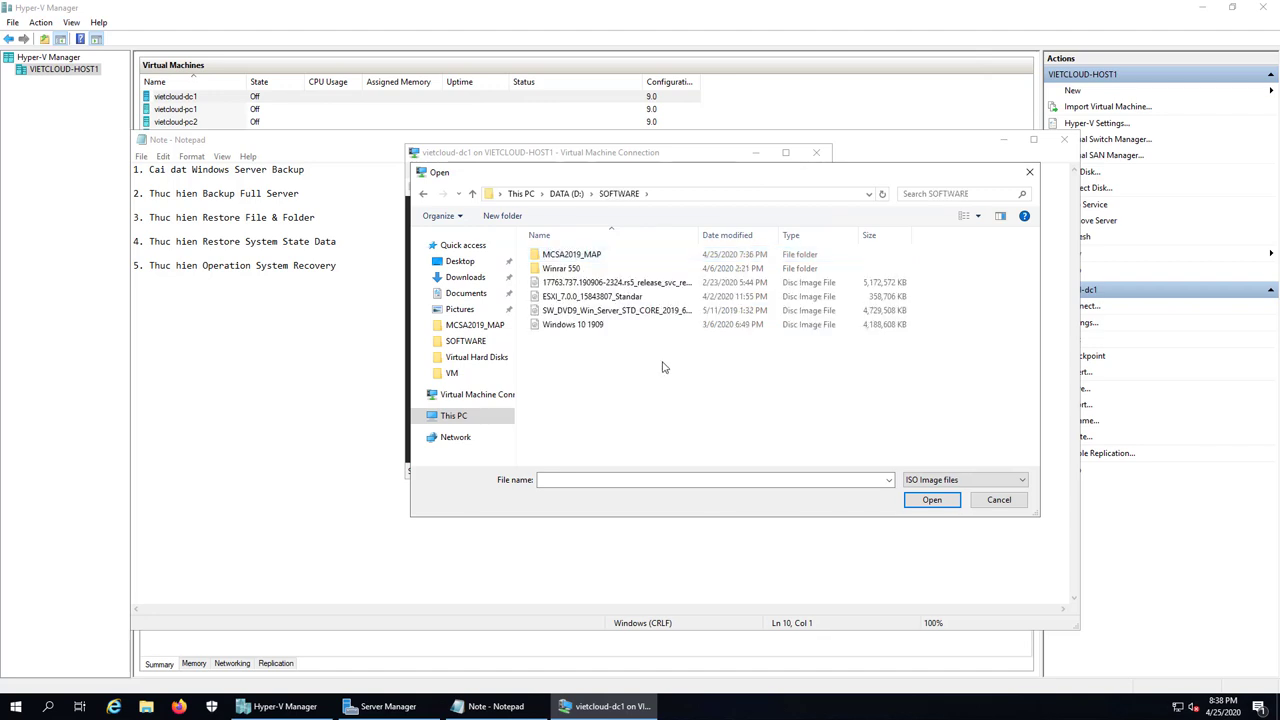
{"action": "left_click", "coordinate": [625, 312]}
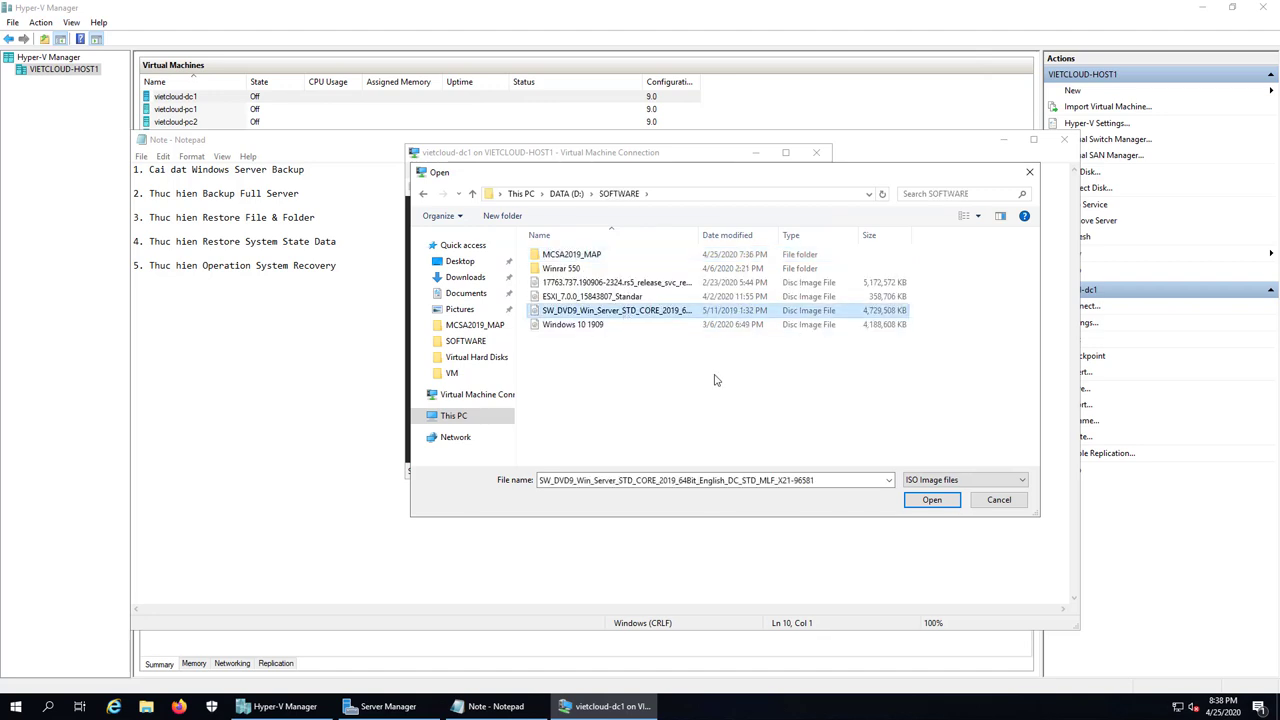
{"action": "left_click", "coordinate": [932, 500]}
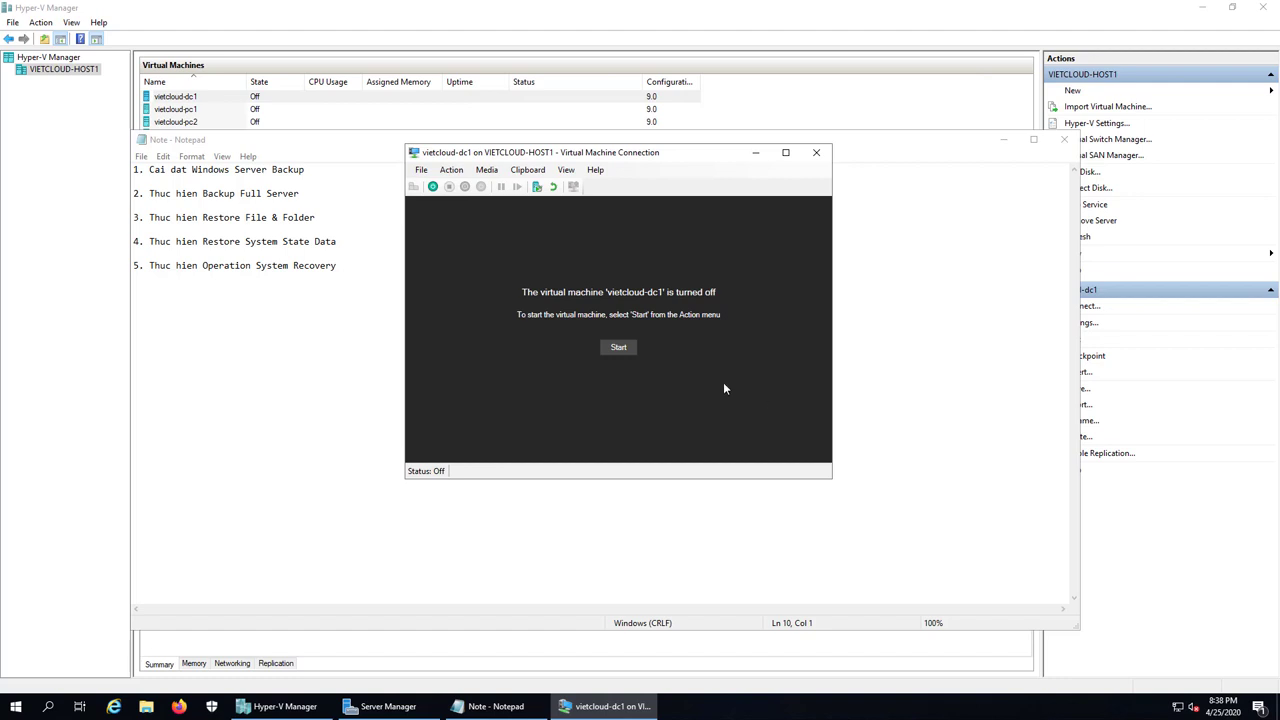
Step: Start vietcloud-dc1 from the DVD, keep default language settings and choose Repair your computer
{"action": "left_click", "coordinate": [628, 357]}
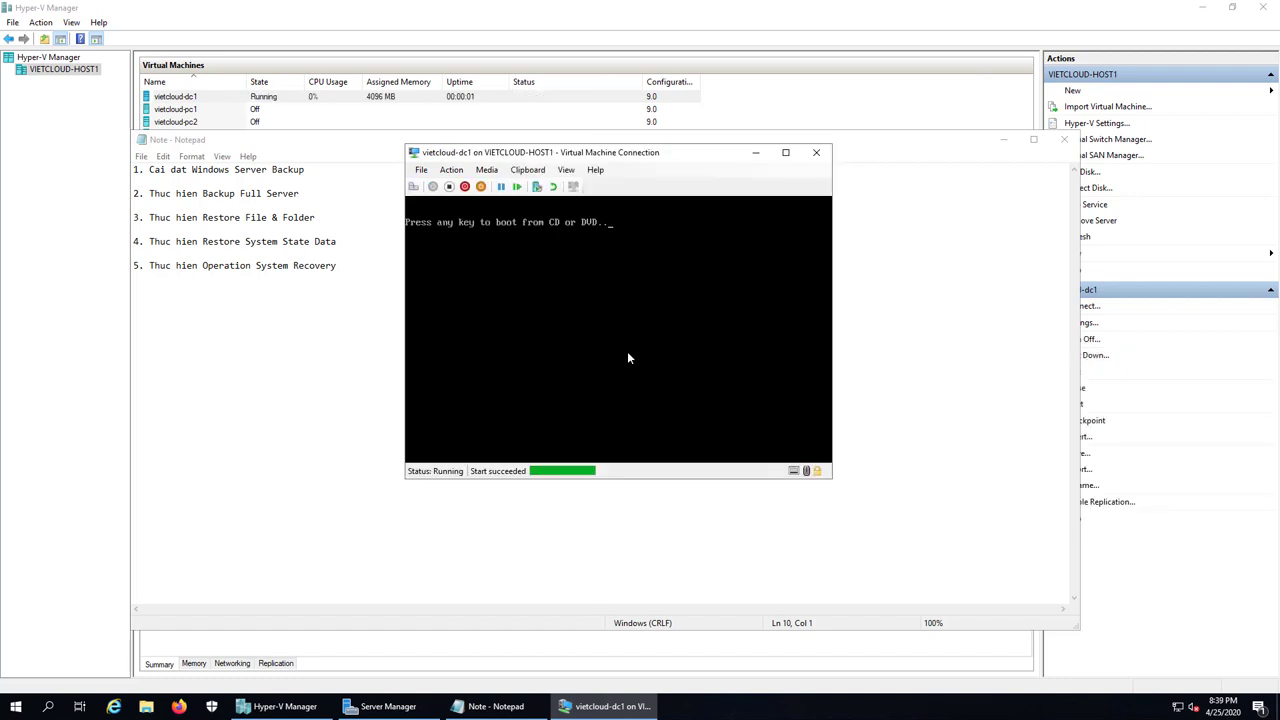
{"action": "key", "text": "Return"}
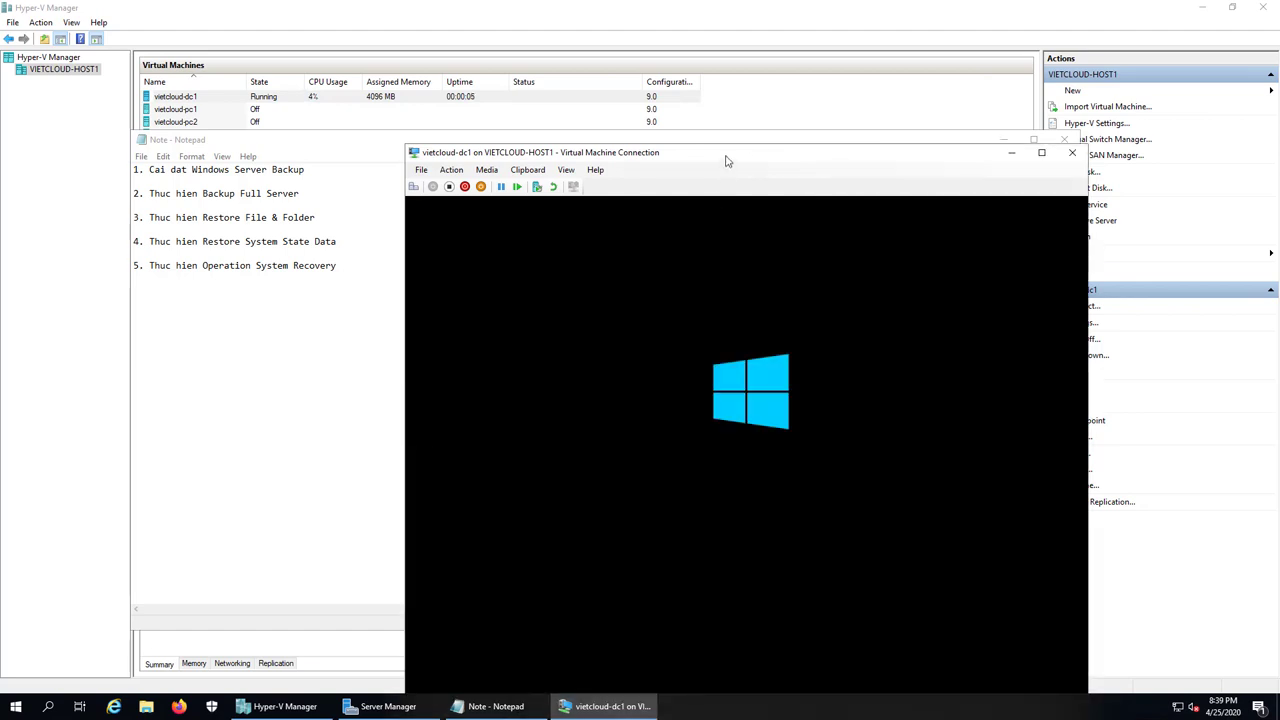
{"action": "left_click_drag", "start_coordinate": [726, 160], "coordinate": [652, 111]}
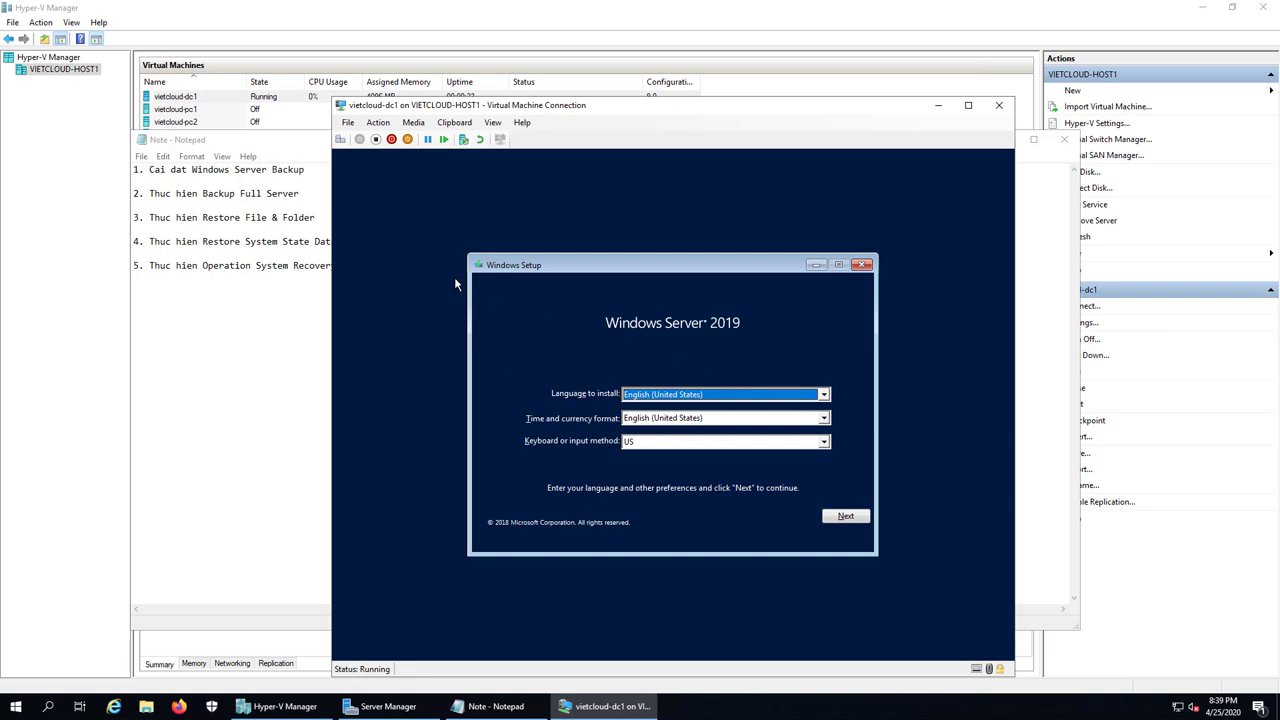
{"action": "left_click", "coordinate": [855, 518]}
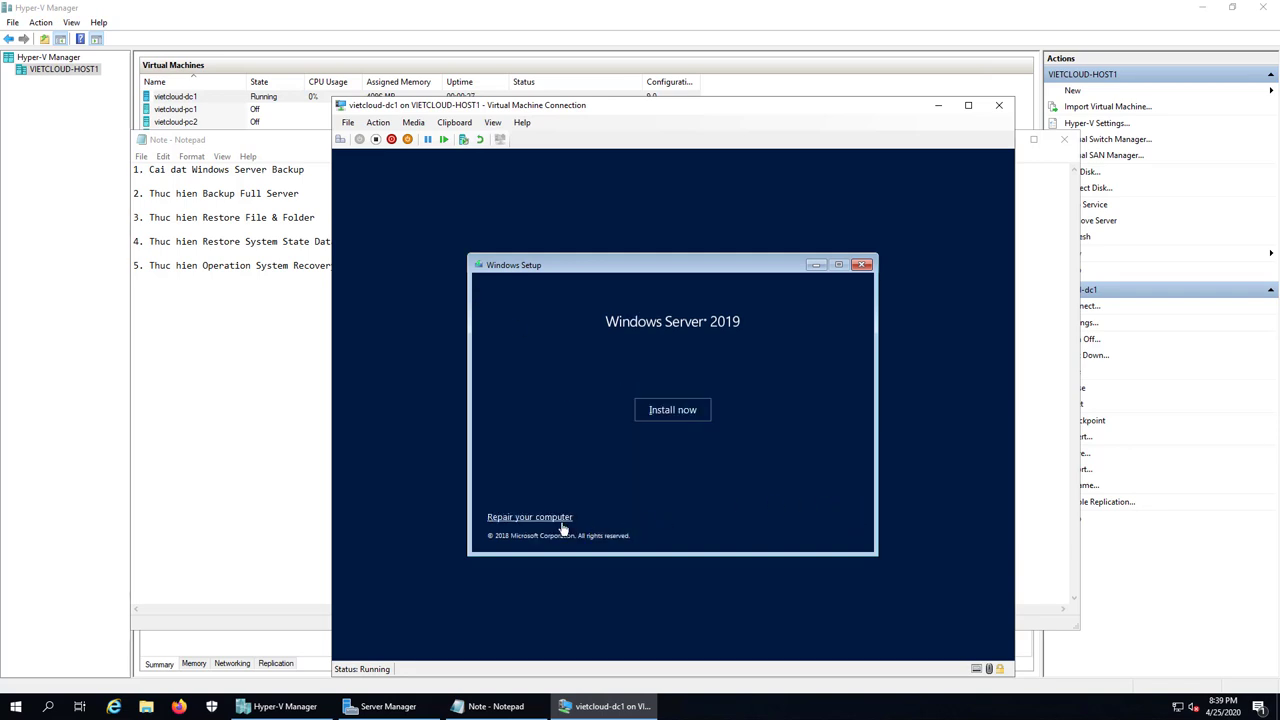
{"action": "left_click", "coordinate": [548, 521]}
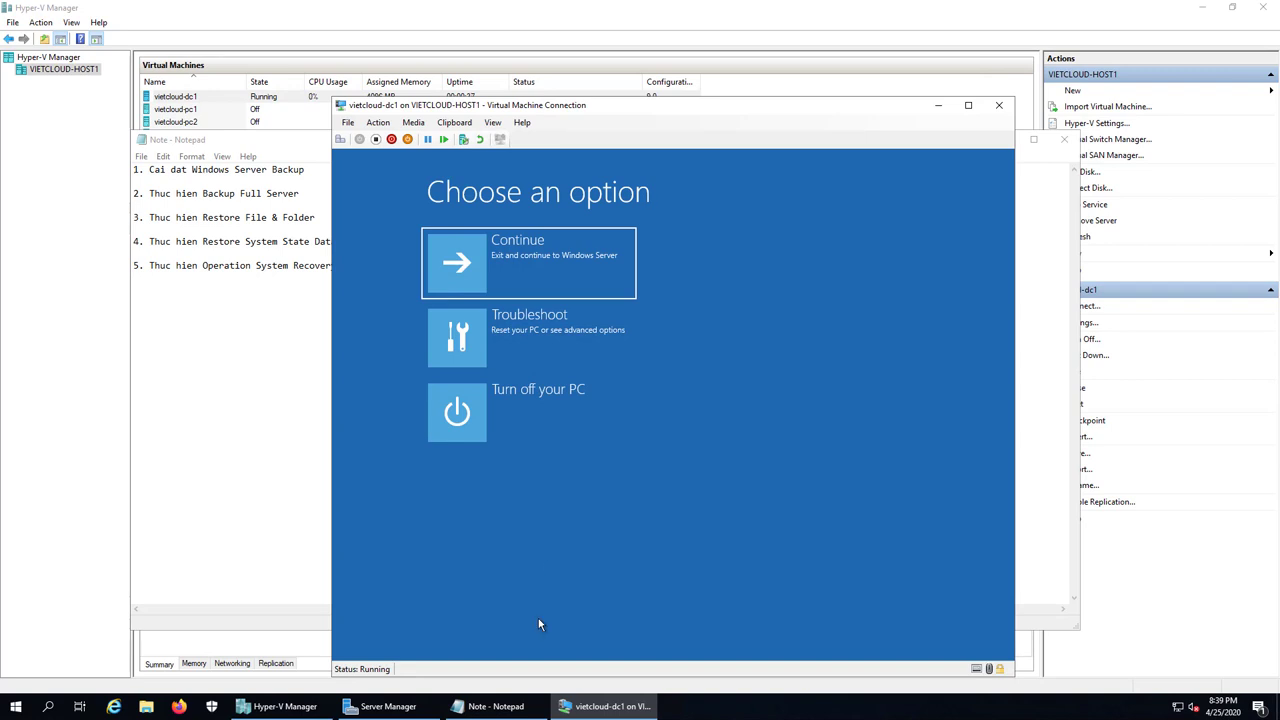
{"action": "left_click", "coordinate": [490, 706]}
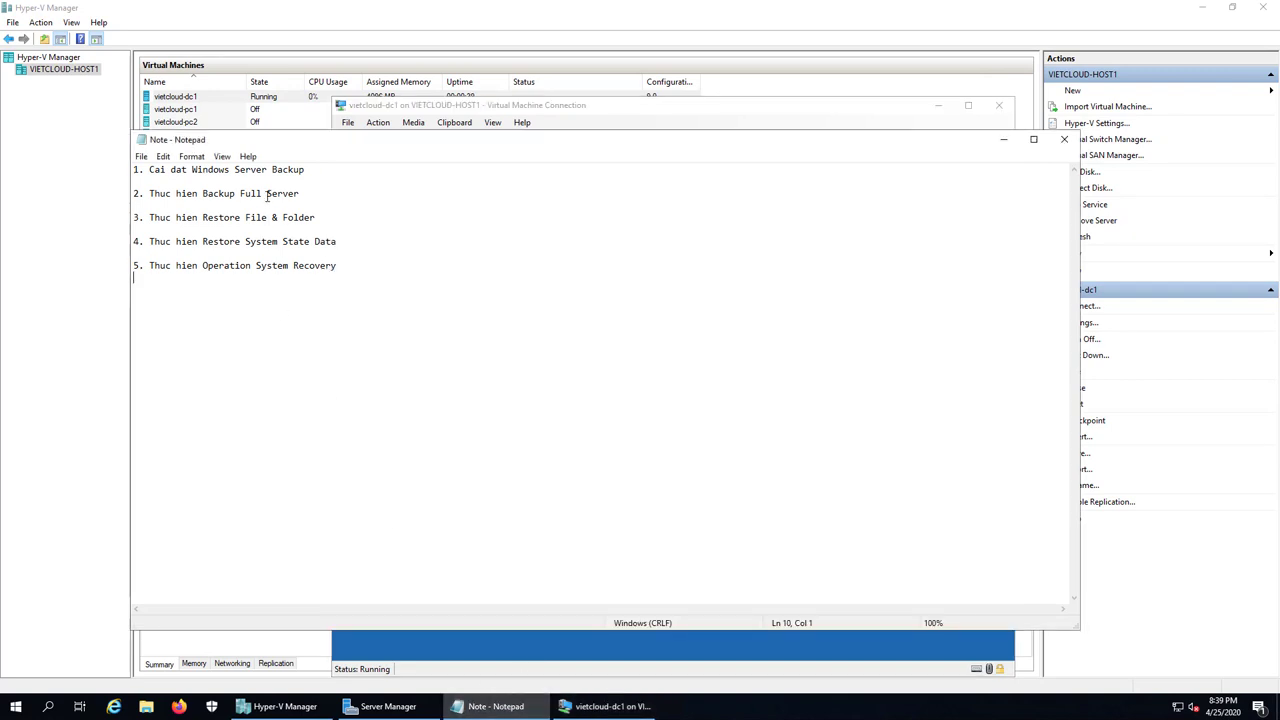
Step: Choose Troubleshoot > System Image Recovery with Windows Server as the target system
{"action": "left_click", "coordinate": [256, 241]}
{"action": "left_click", "coordinate": [341, 241]}
{"action": "left_click", "coordinate": [1010, 141]}
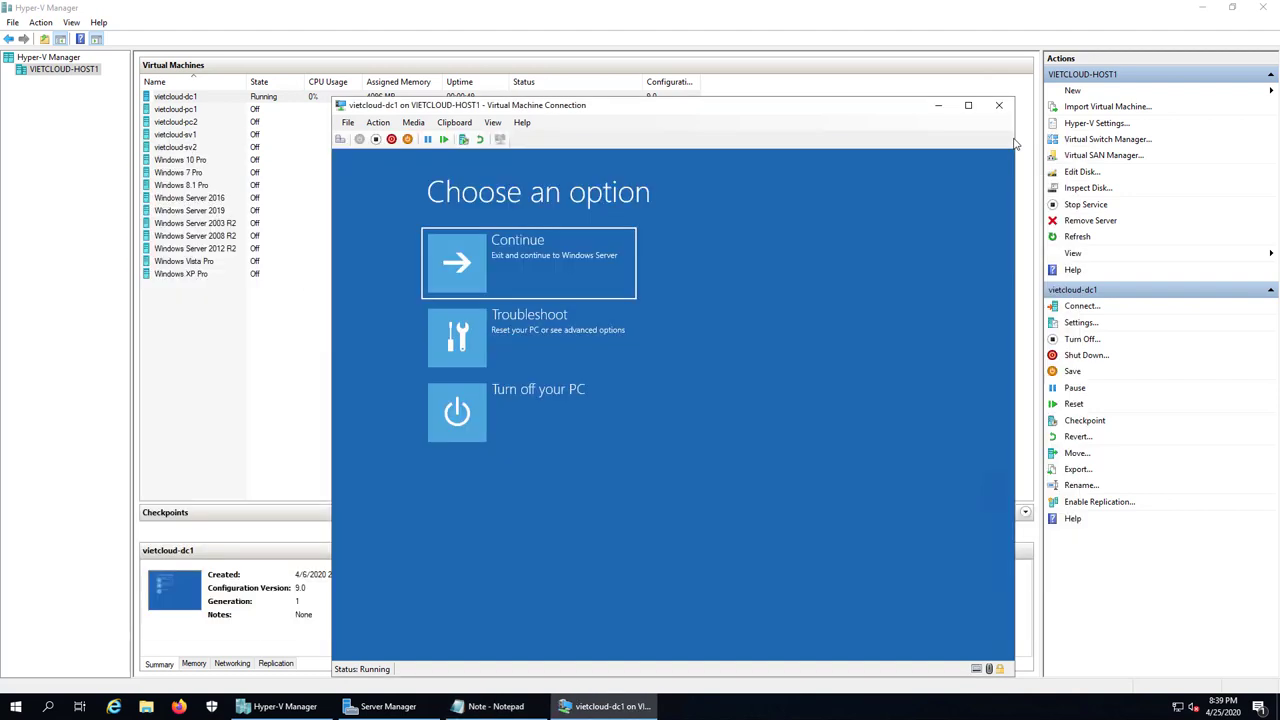
{"action": "left_click", "coordinate": [581, 368]}
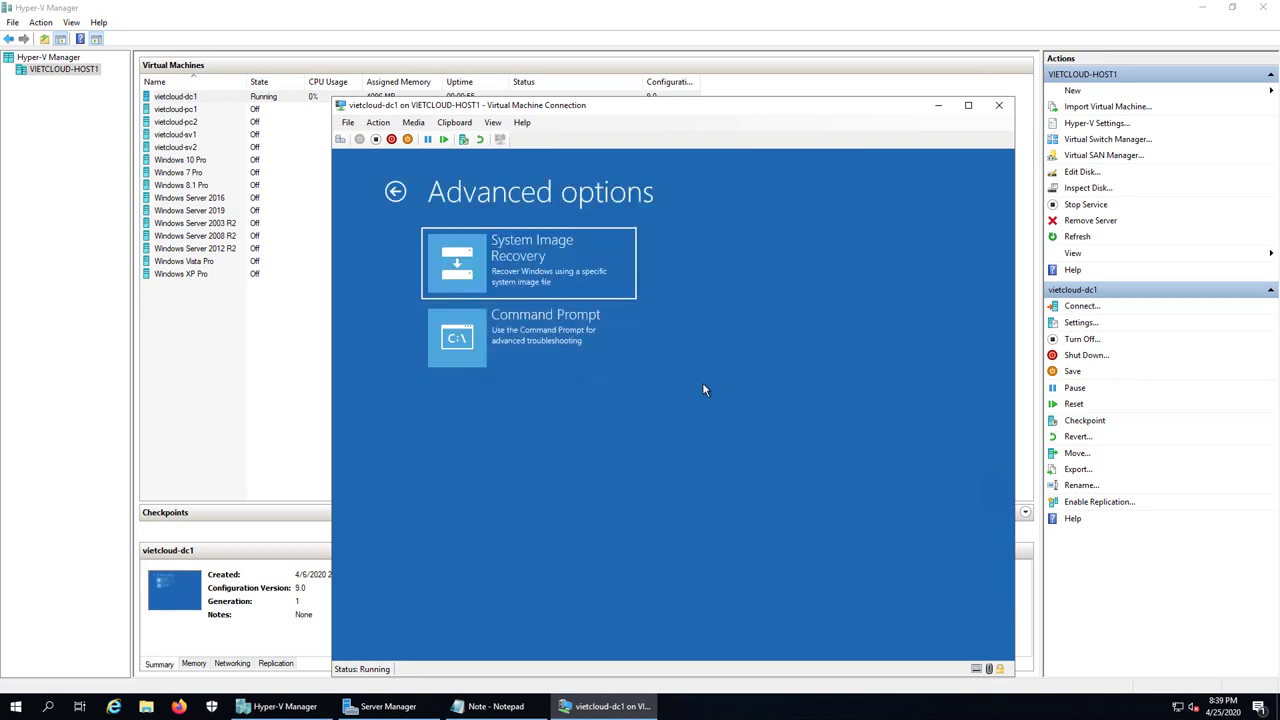
{"action": "left_click", "coordinate": [517, 270]}
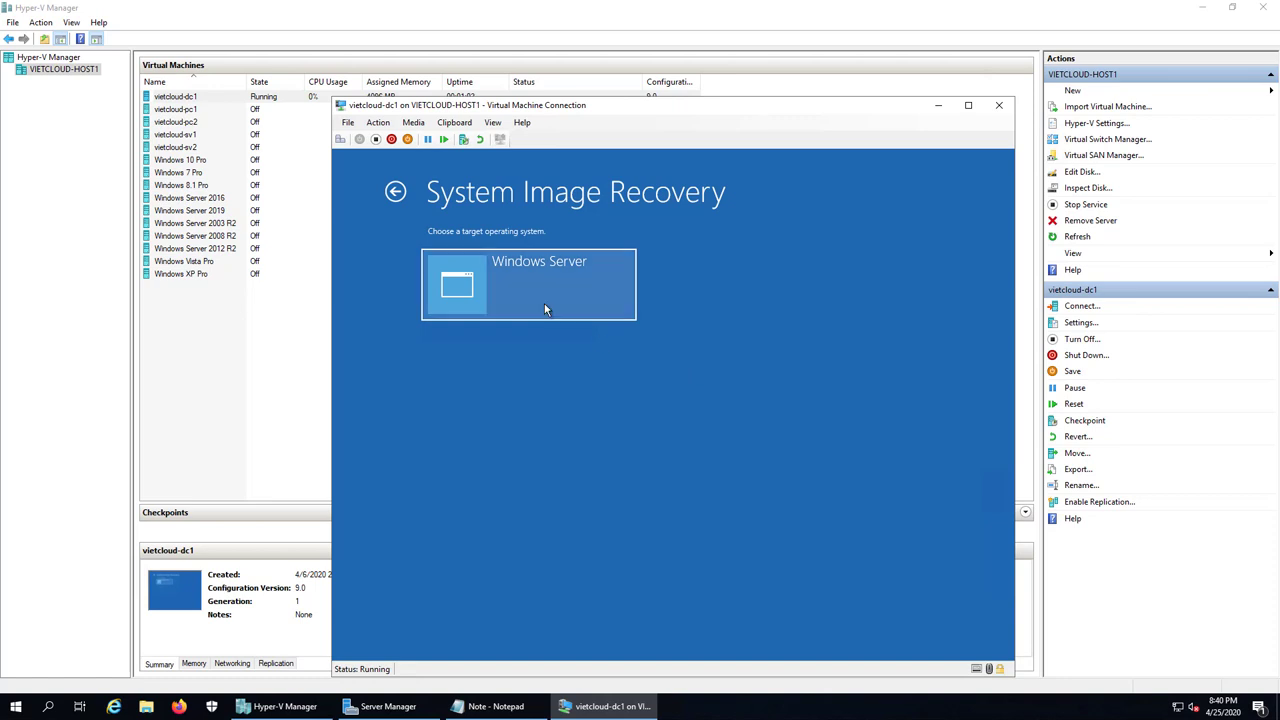
{"action": "left_click", "coordinate": [545, 306]}
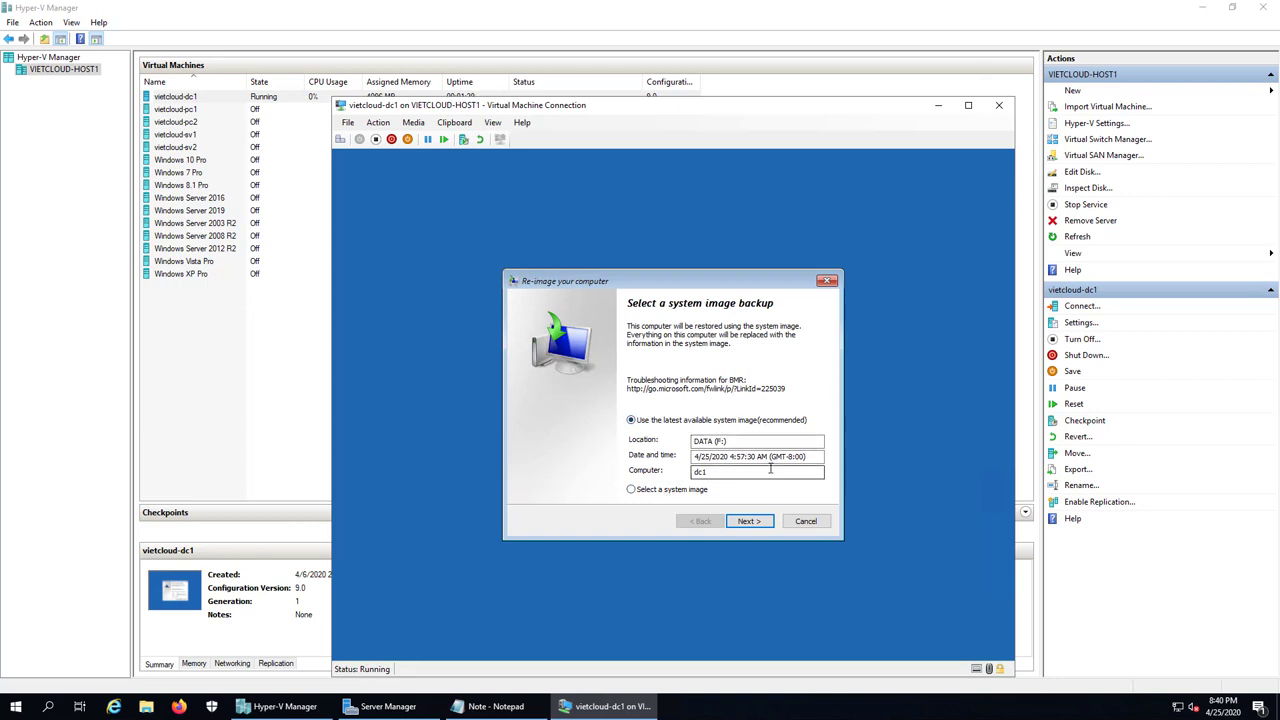
Step: Accept the latest system image with default restore options, finish, and confirm replacing the drives
{"action": "left_click", "coordinate": [757, 524]}
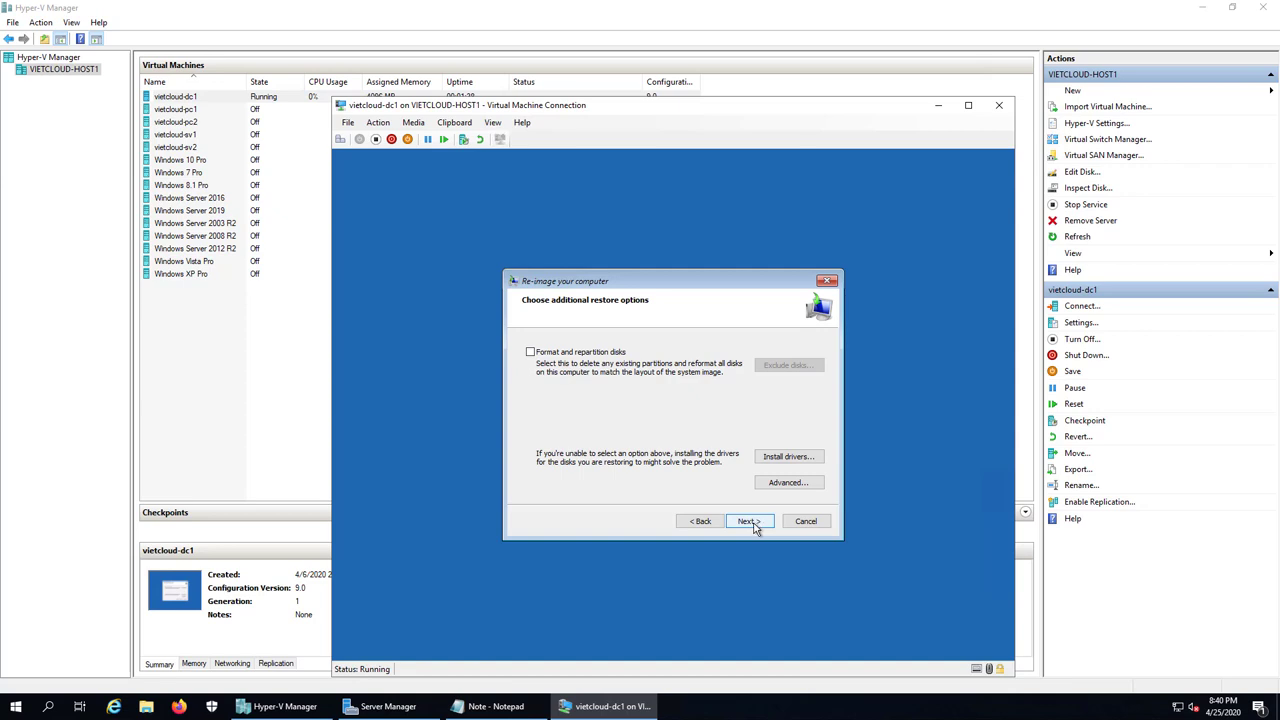
{"action": "left_click", "coordinate": [755, 526]}
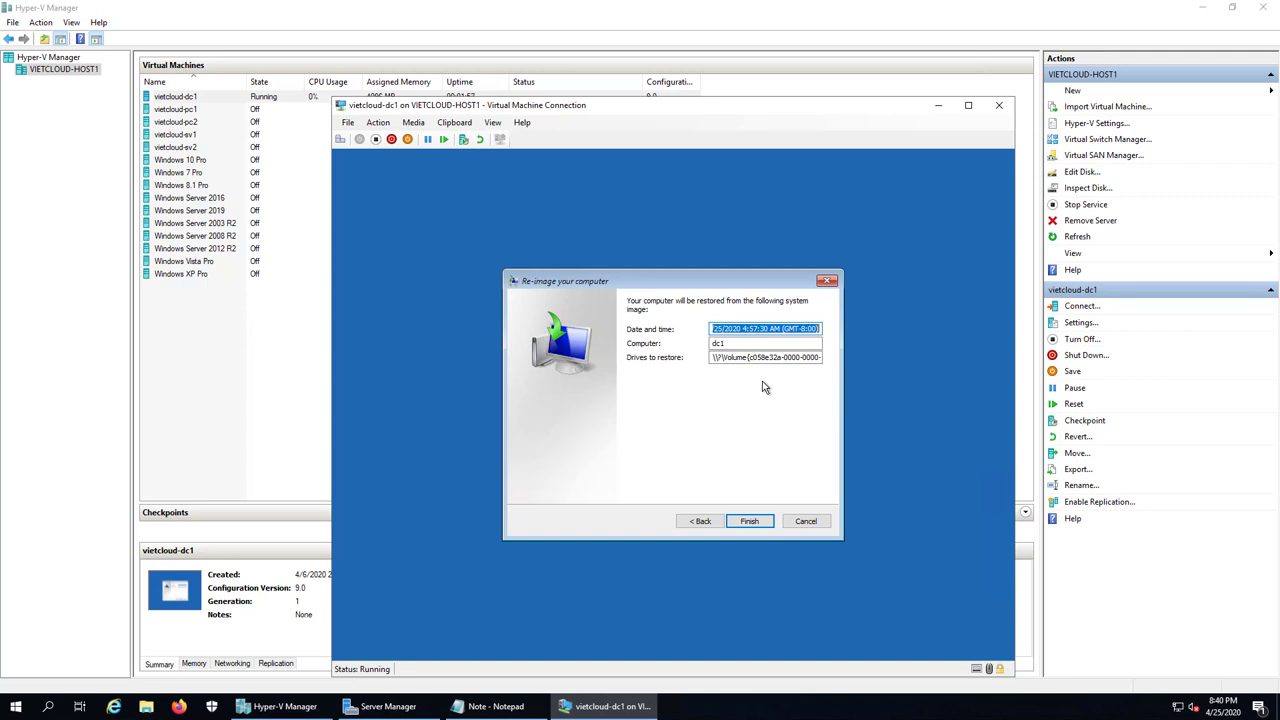
{"action": "left_click", "coordinate": [749, 521]}
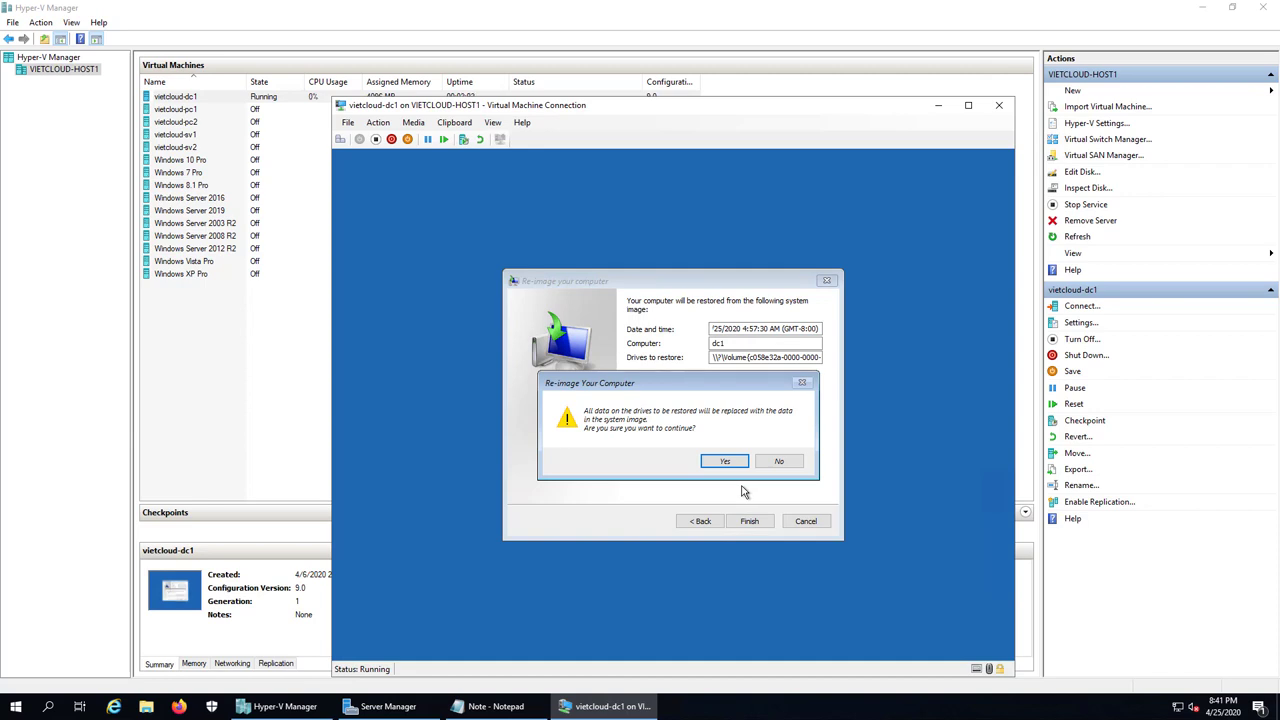
{"action": "left_click", "coordinate": [724, 461]}
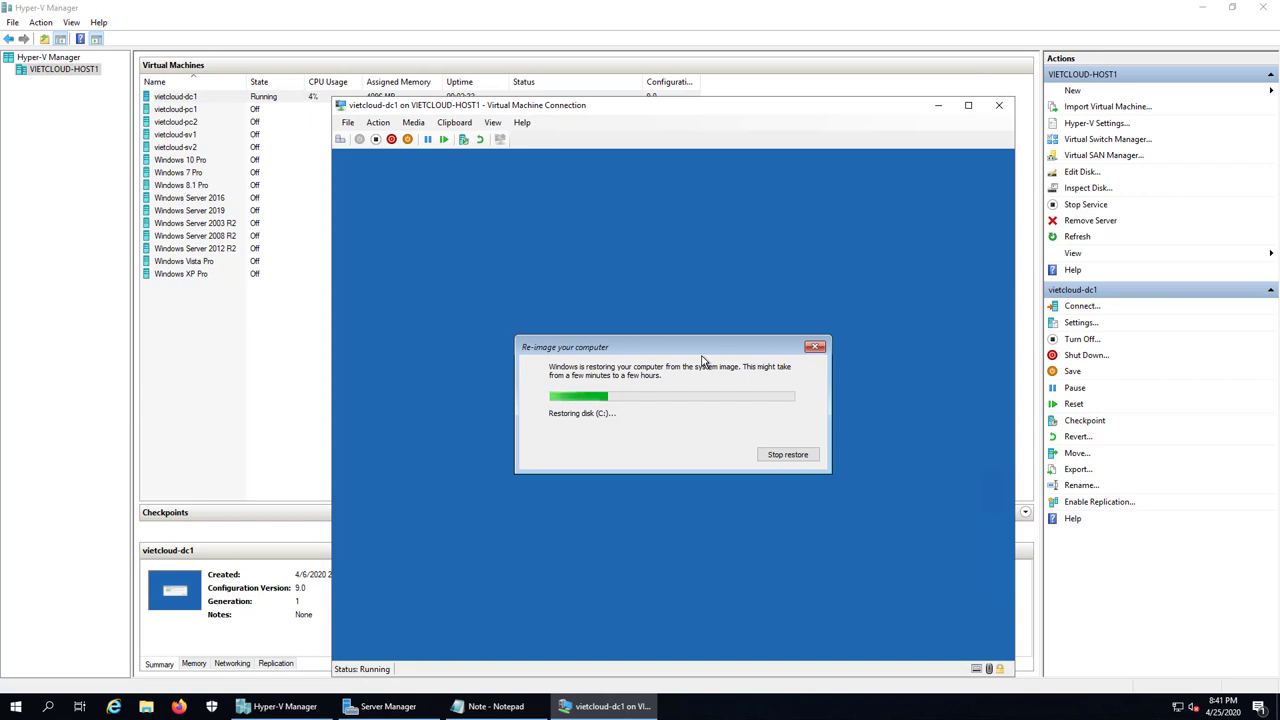
Step: Highlight 'Windows Server Backup' and 'Backup Full Server' on steps one and two of the note
{"action": "left_click", "coordinate": [480, 708]}
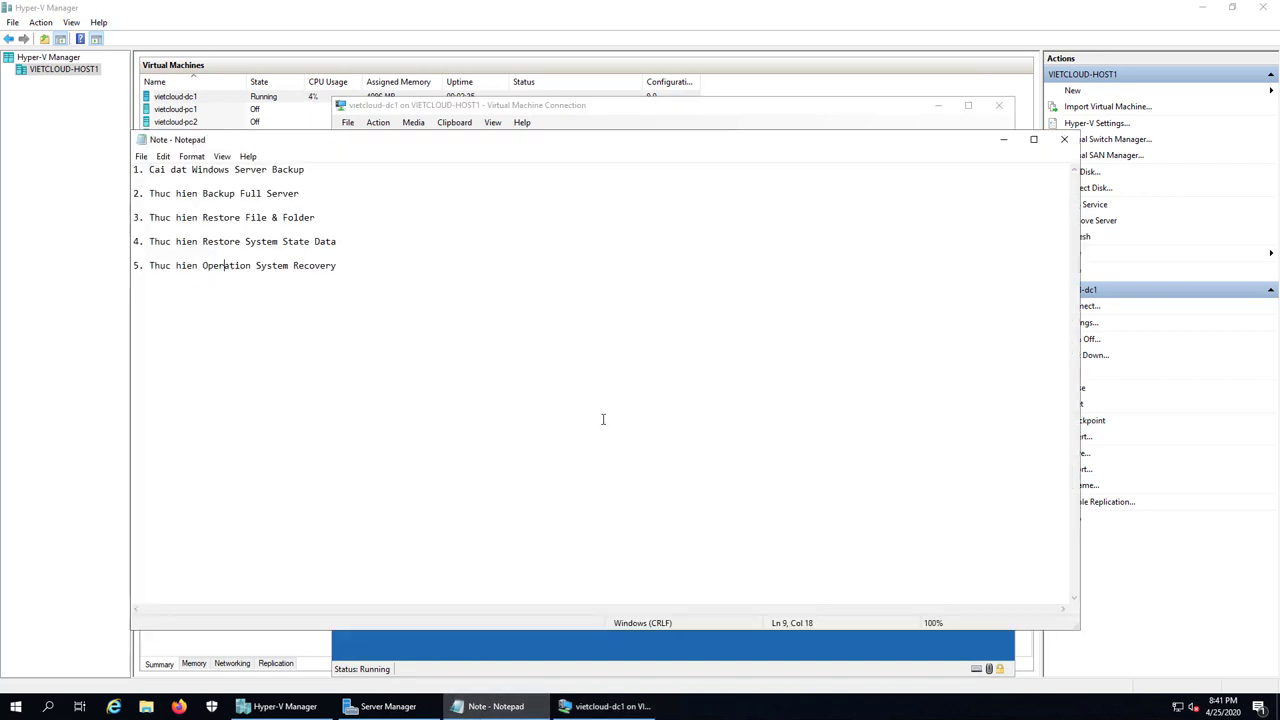
{"action": "left_click", "coordinate": [337, 230]}
{"action": "left_click_drag", "start_coordinate": [191, 172], "coordinate": [306, 172]}
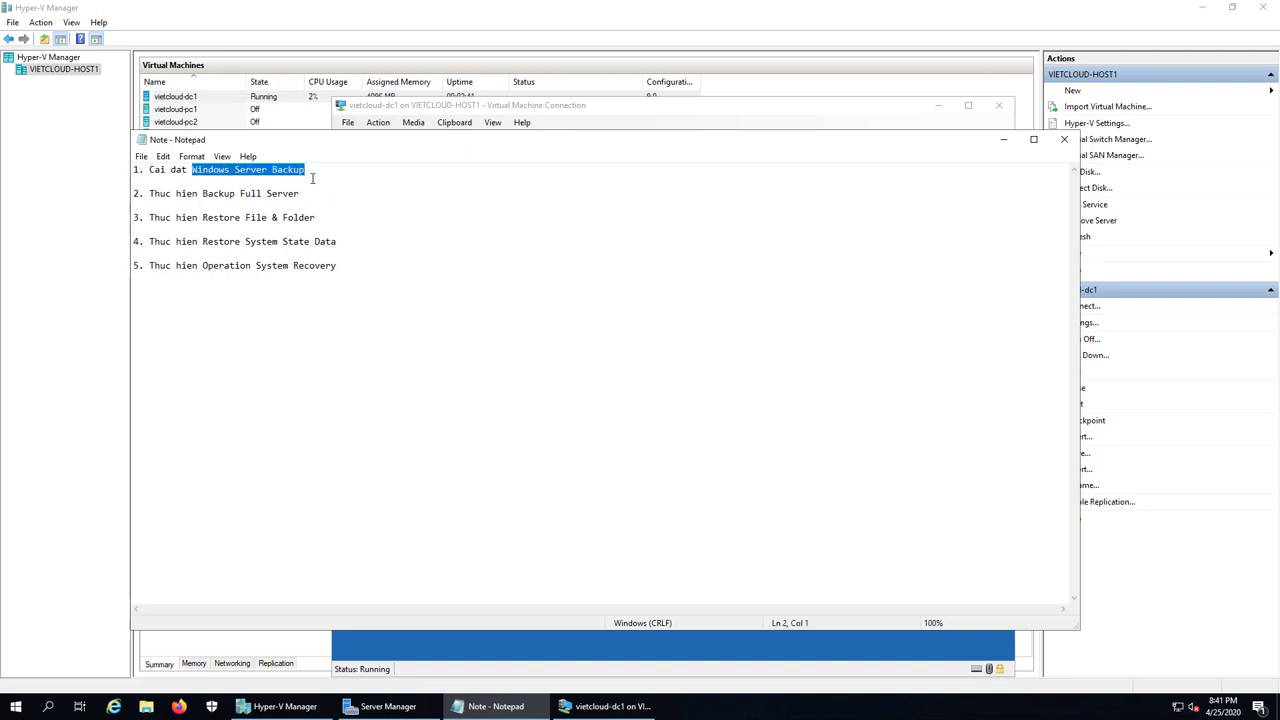
{"action": "left_click", "coordinate": [312, 201]}
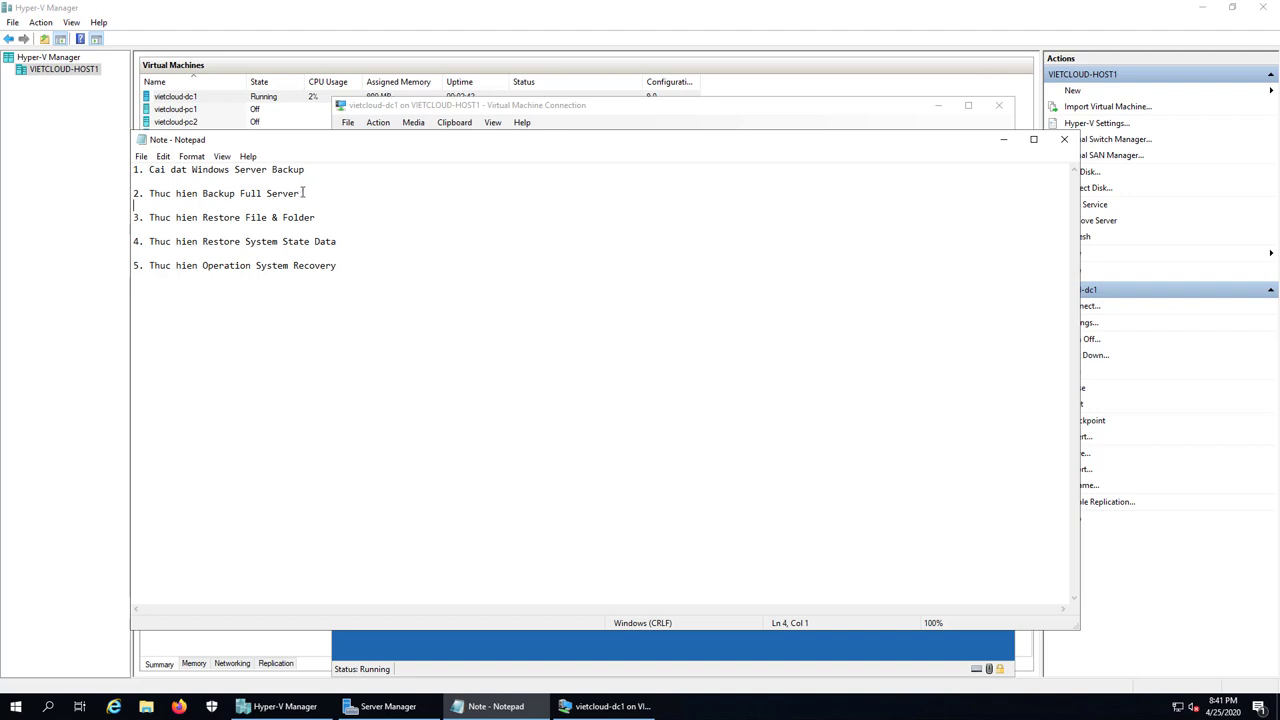
{"action": "mouse_move", "coordinate": [311, 193]}
{"action": "left_mouse_down"}
{"action": "mouse_move", "coordinate": [206, 198]}
{"action": "mouse_move", "coordinate": [314, 197]}
{"action": "left_mouse_up"}
{"action": "left_click", "coordinate": [206, 196]}
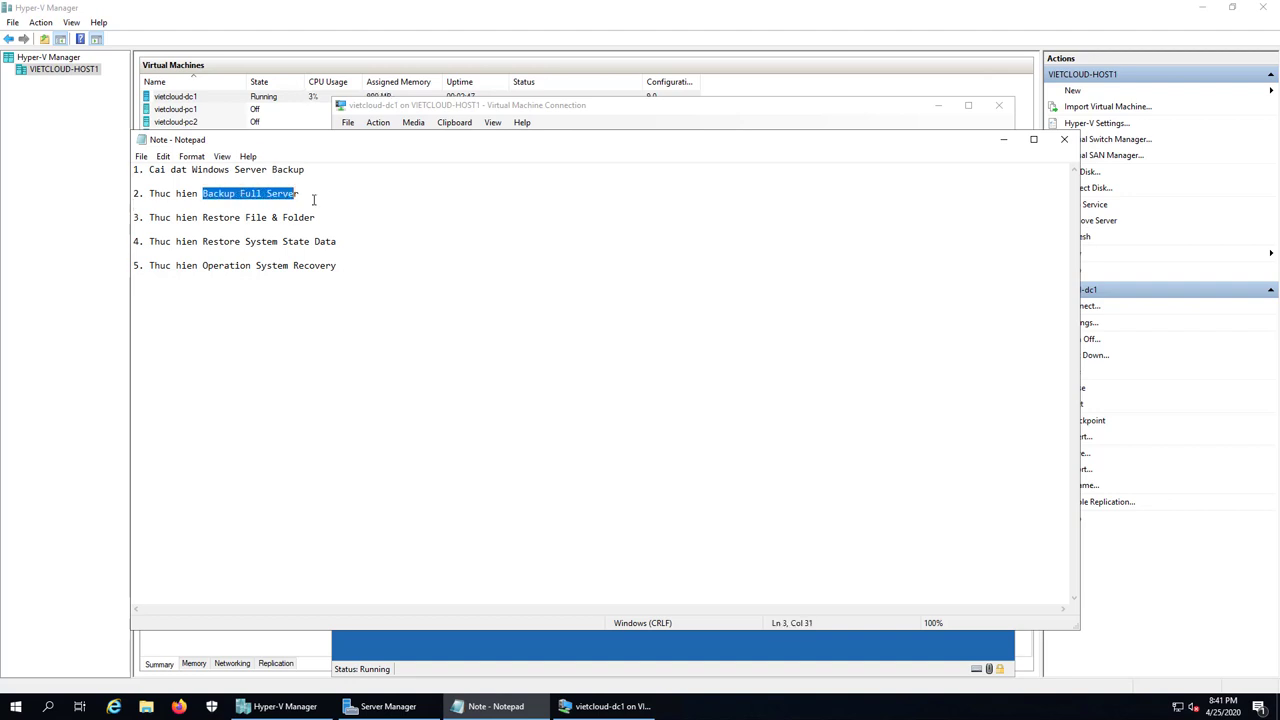
{"action": "left_click", "coordinate": [328, 217]}
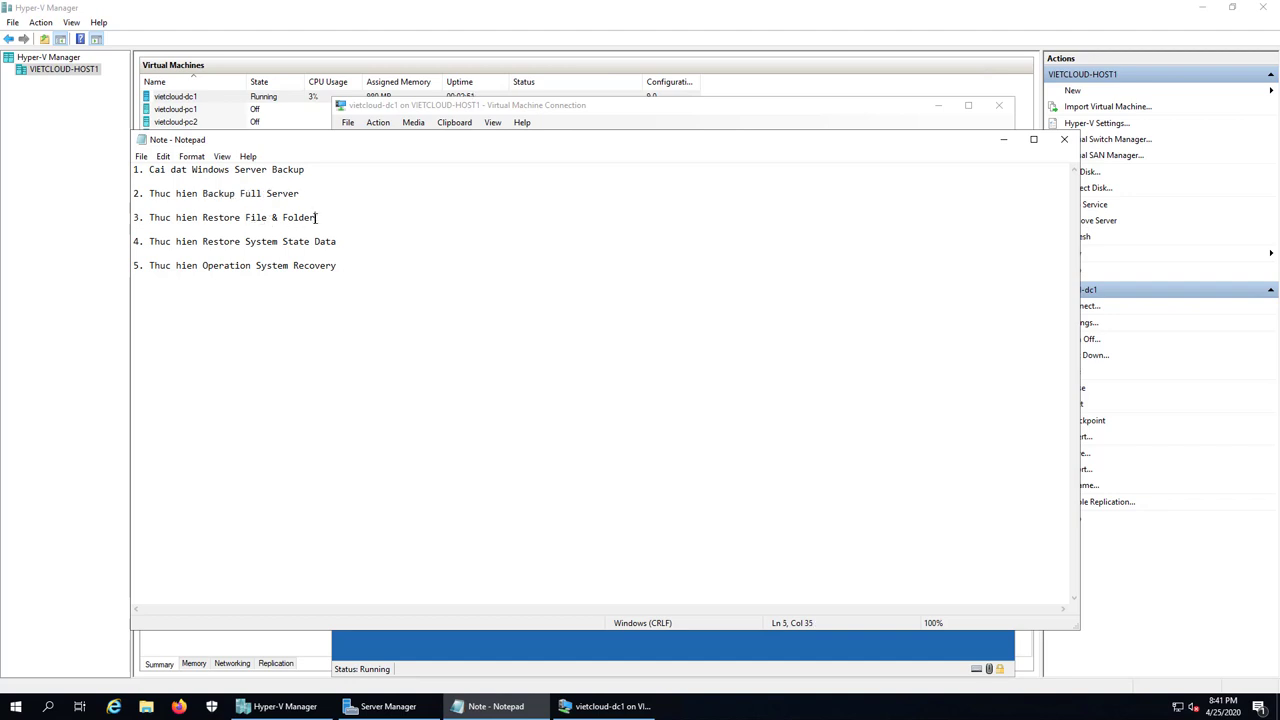
Step: Highlight Restore File & Folder, Restore System State Data and System Recovery on steps three to five
{"action": "left_click_drag", "start_coordinate": [316, 217], "coordinate": [199, 219]}
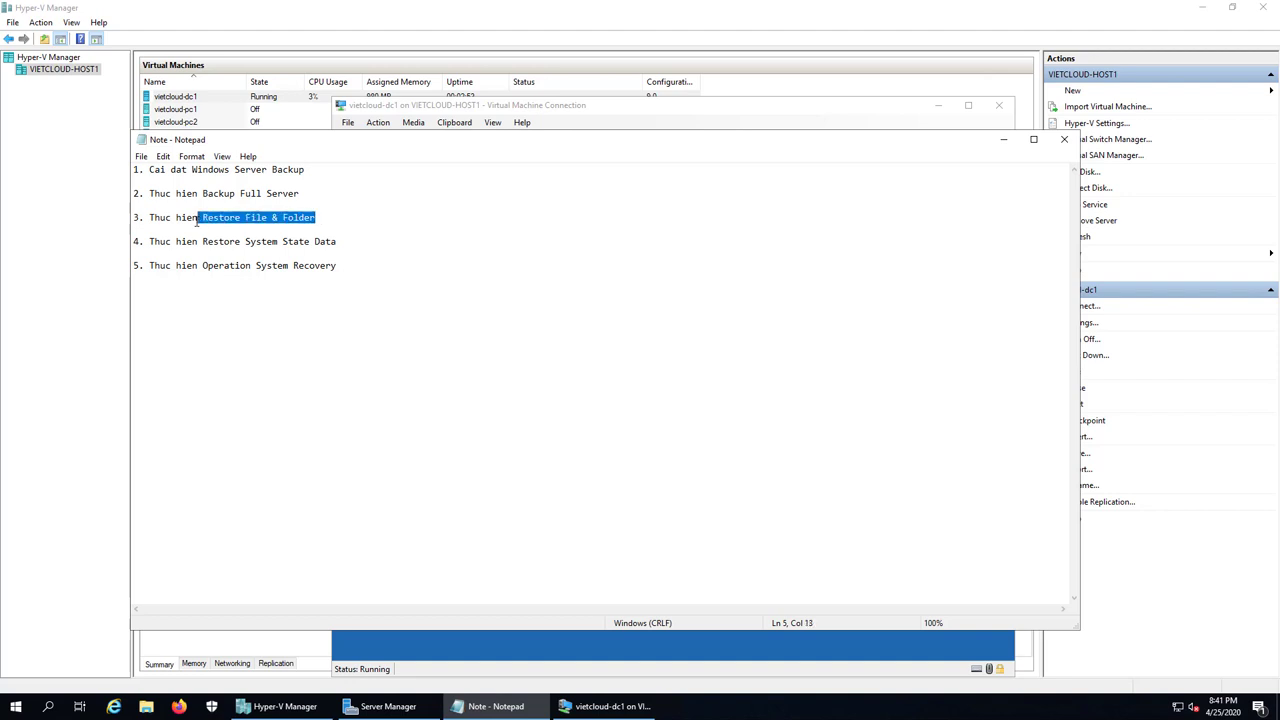
{"action": "left_click", "coordinate": [295, 251]}
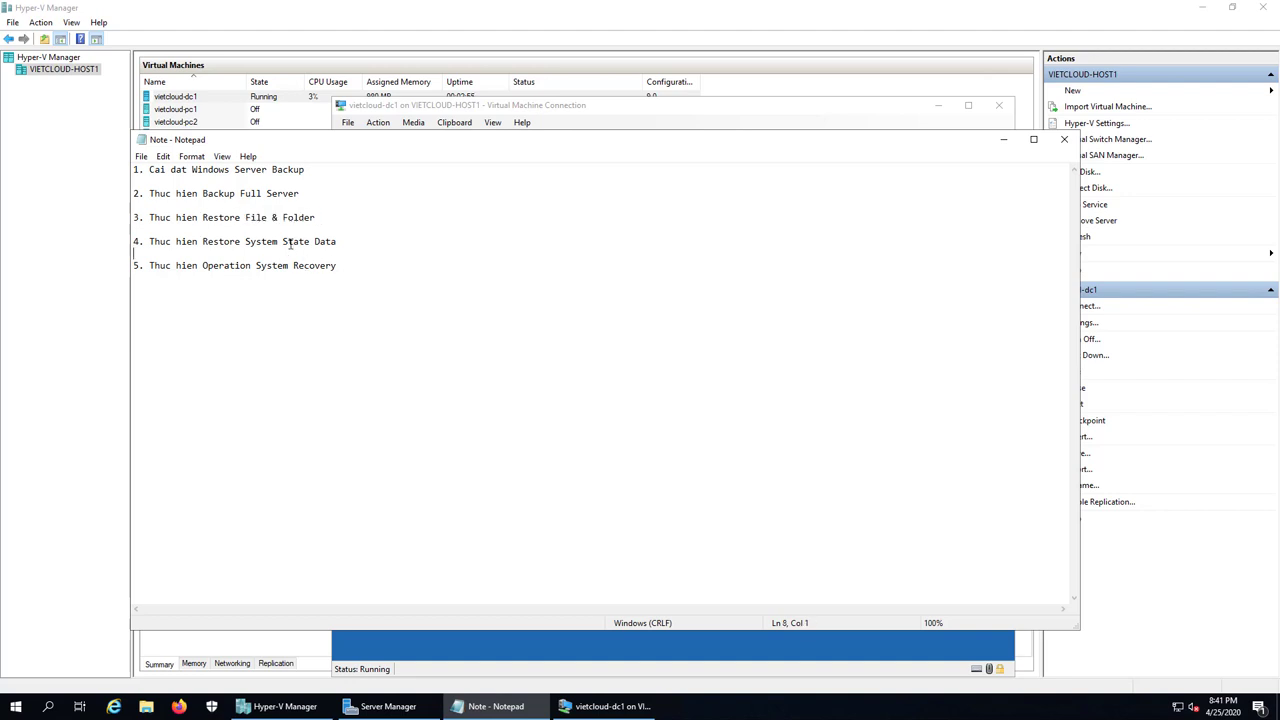
{"action": "left_click", "coordinate": [290, 243]}
{"action": "left_click_drag", "start_coordinate": [348, 243], "coordinate": [206, 243]}
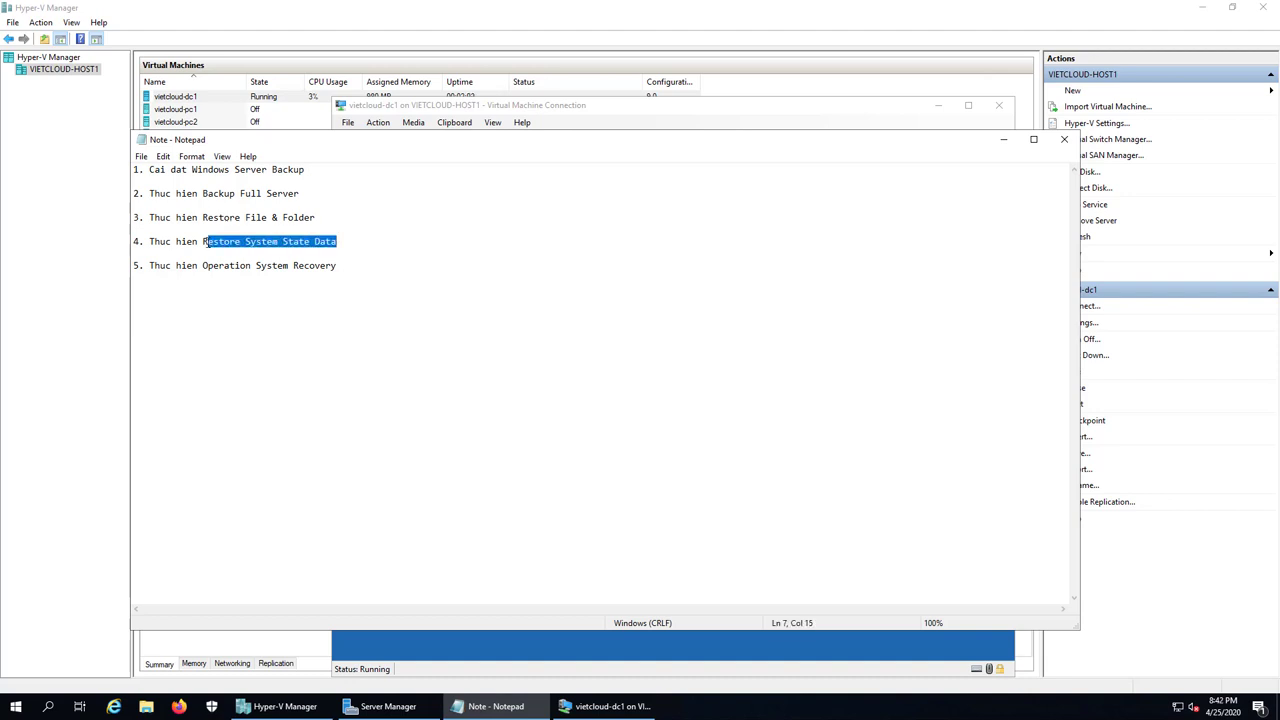
{"action": "left_click", "coordinate": [229, 265]}
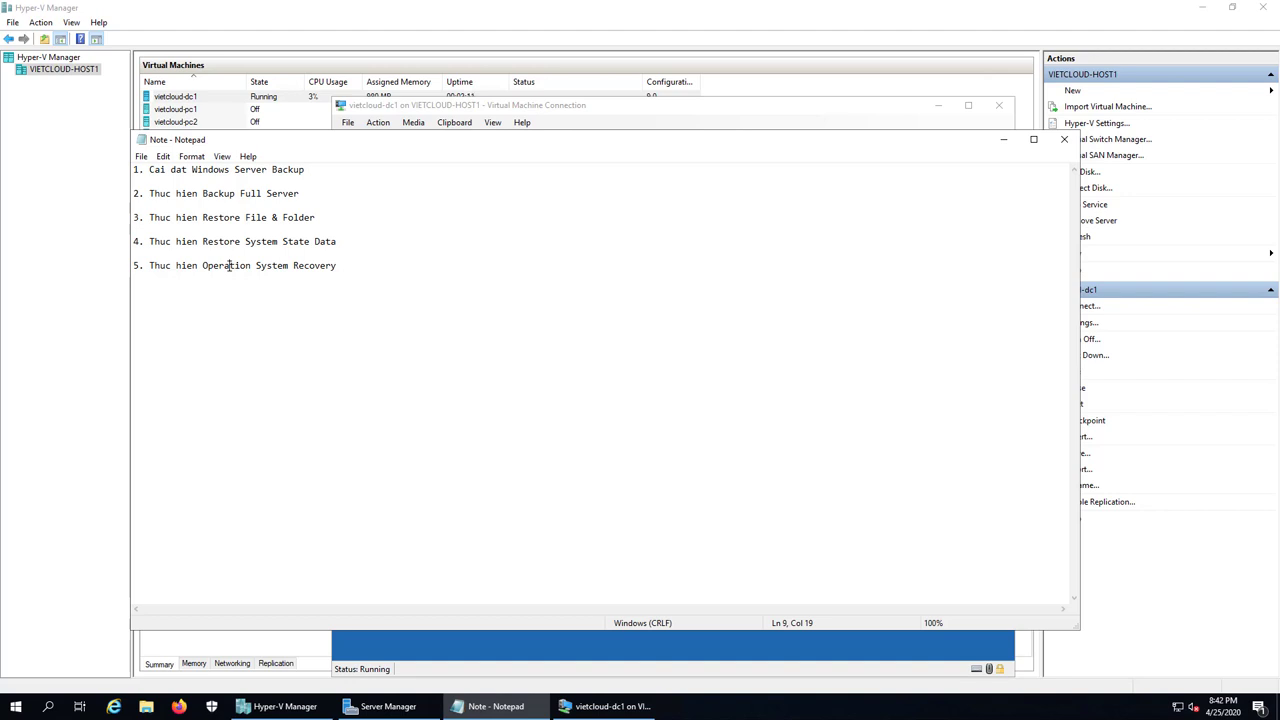
{"action": "left_click", "coordinate": [290, 265]}
{"action": "left_click", "coordinate": [340, 265]}
{"action": "left_click_drag", "start_coordinate": [340, 265], "coordinate": [218, 265]}
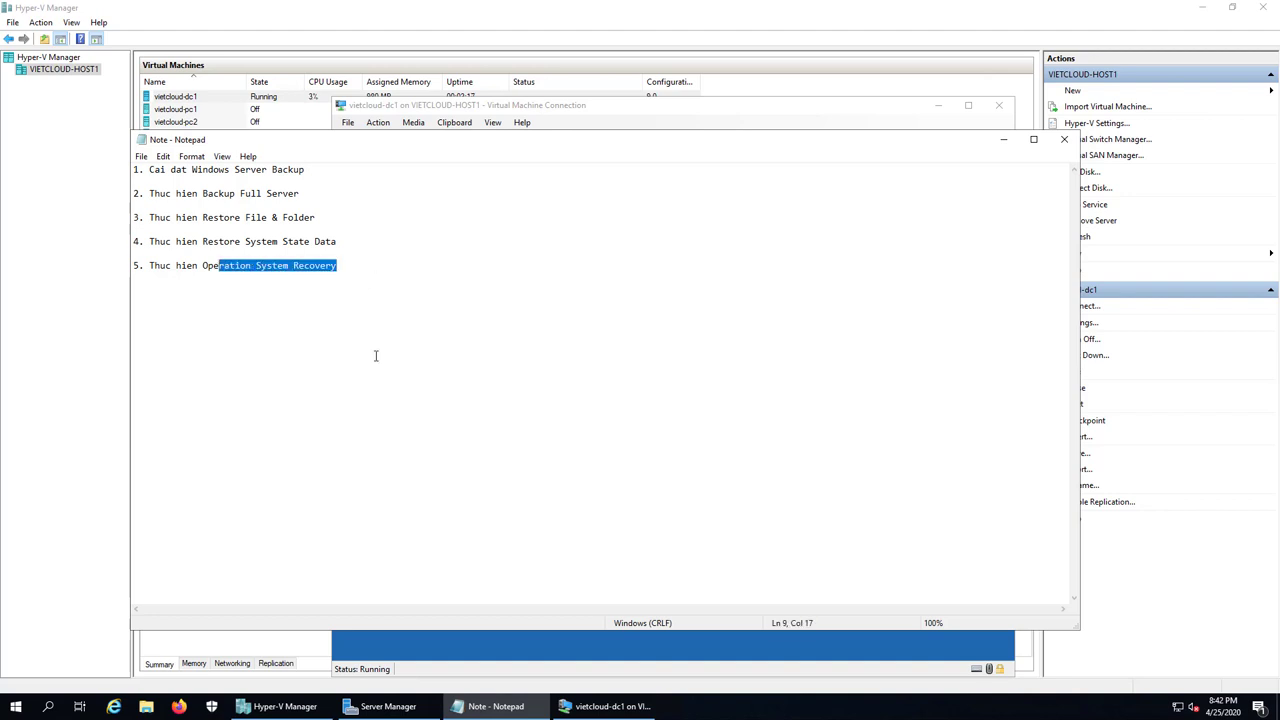
{"action": "left_click", "coordinate": [577, 651]}
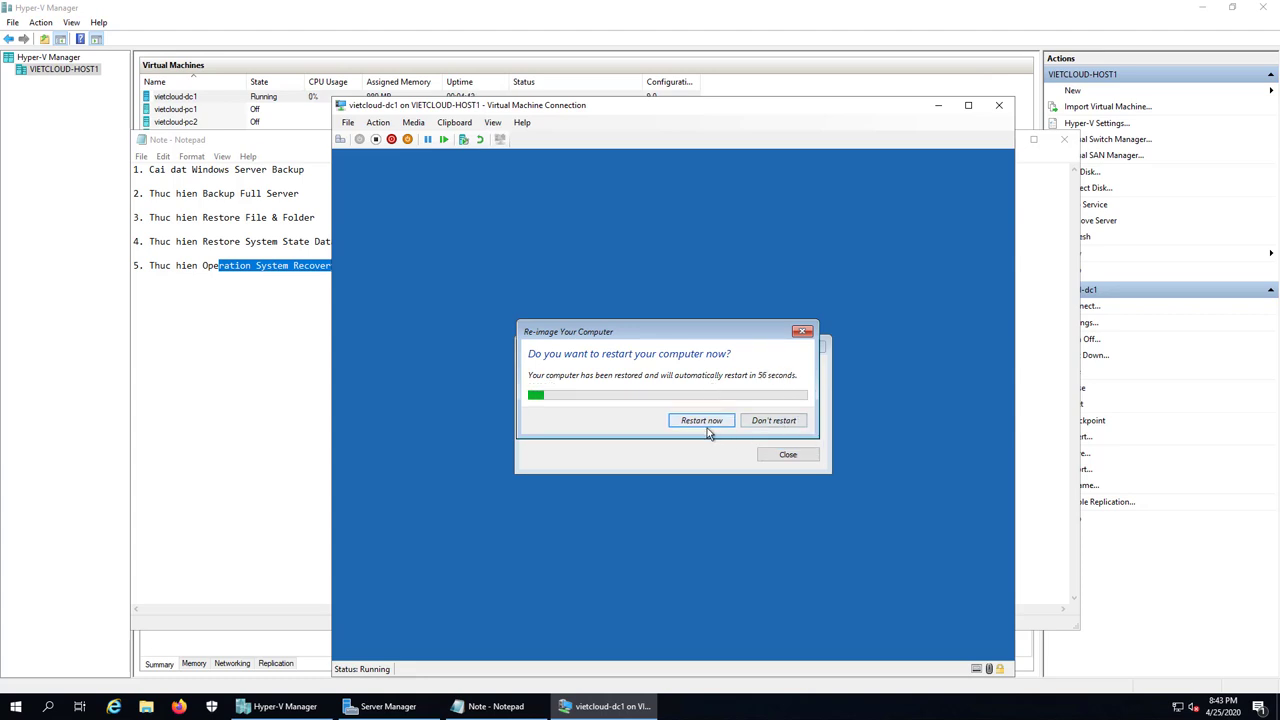
Step: Restart vietcloud-dc1 after the re-image and let it boot from disk, skipping the boot-from-DVD prompt
{"action": "left_click", "coordinate": [701, 421]}
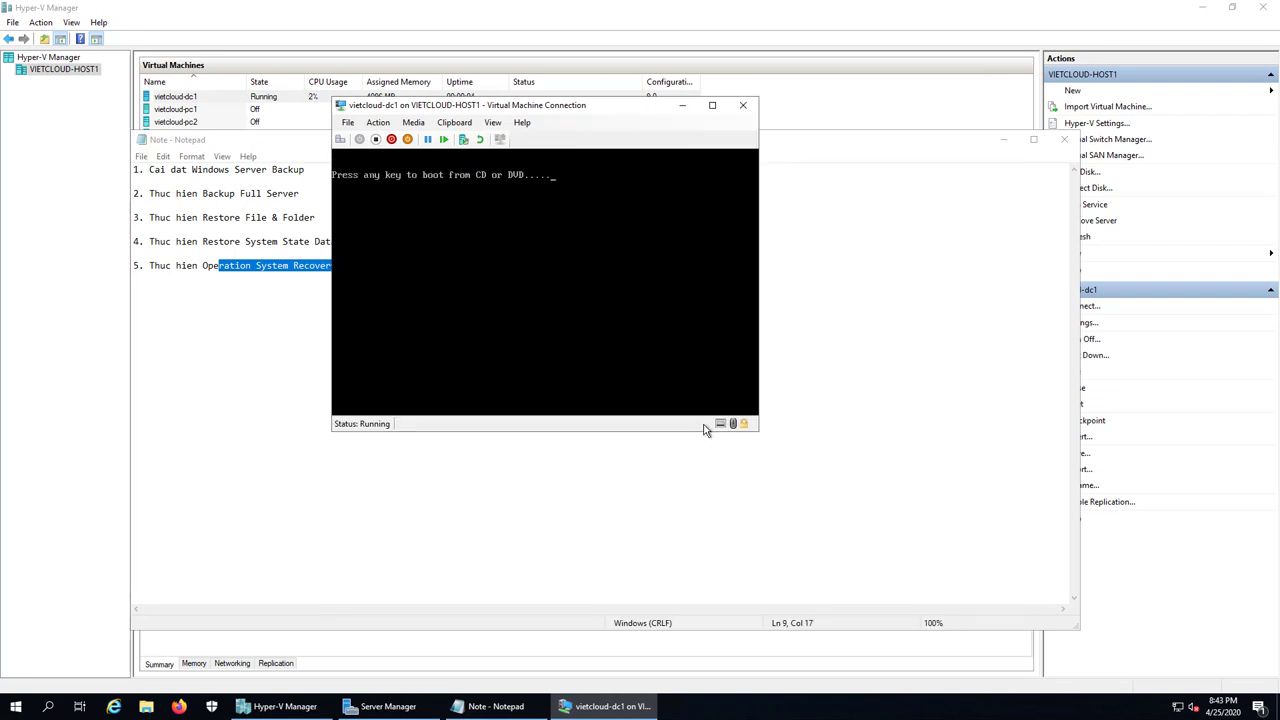
{"action": "key", "text": "Return"}
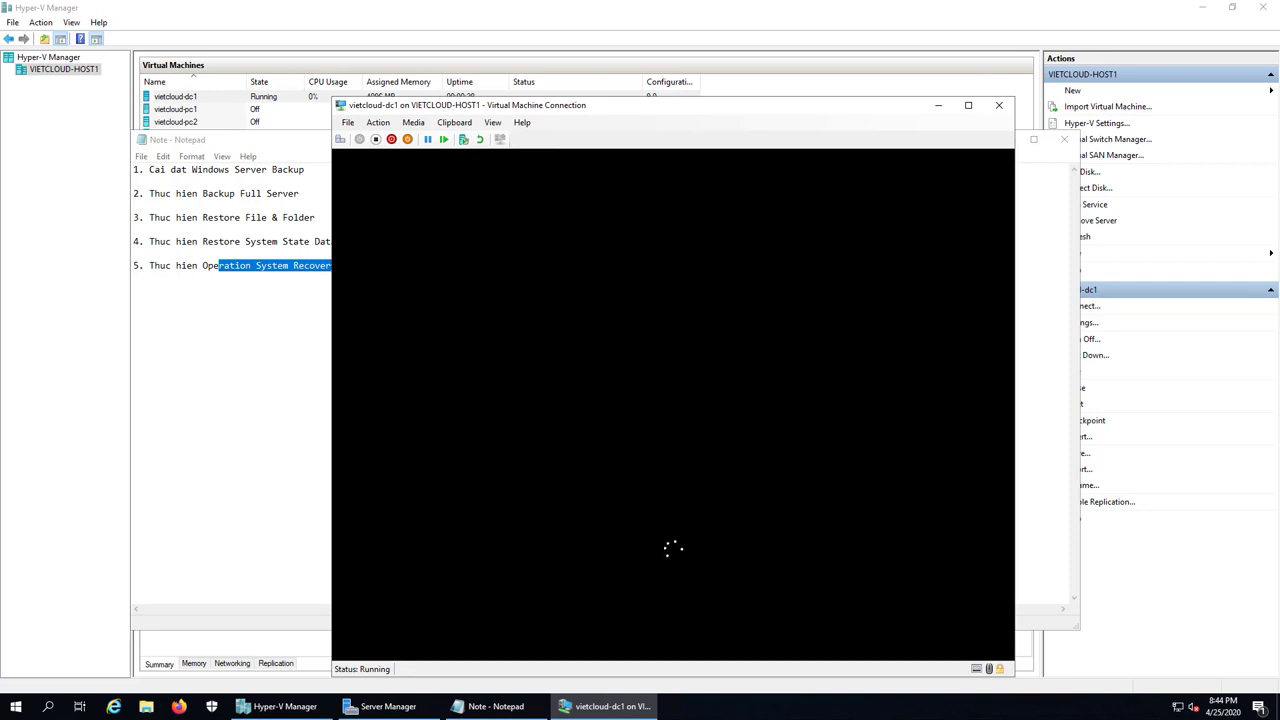
Step: Eject the installation ISO from vietcloud-dc1's DVD drive and confirm the drive is empty
{"action": "left_click", "coordinate": [413, 122]}
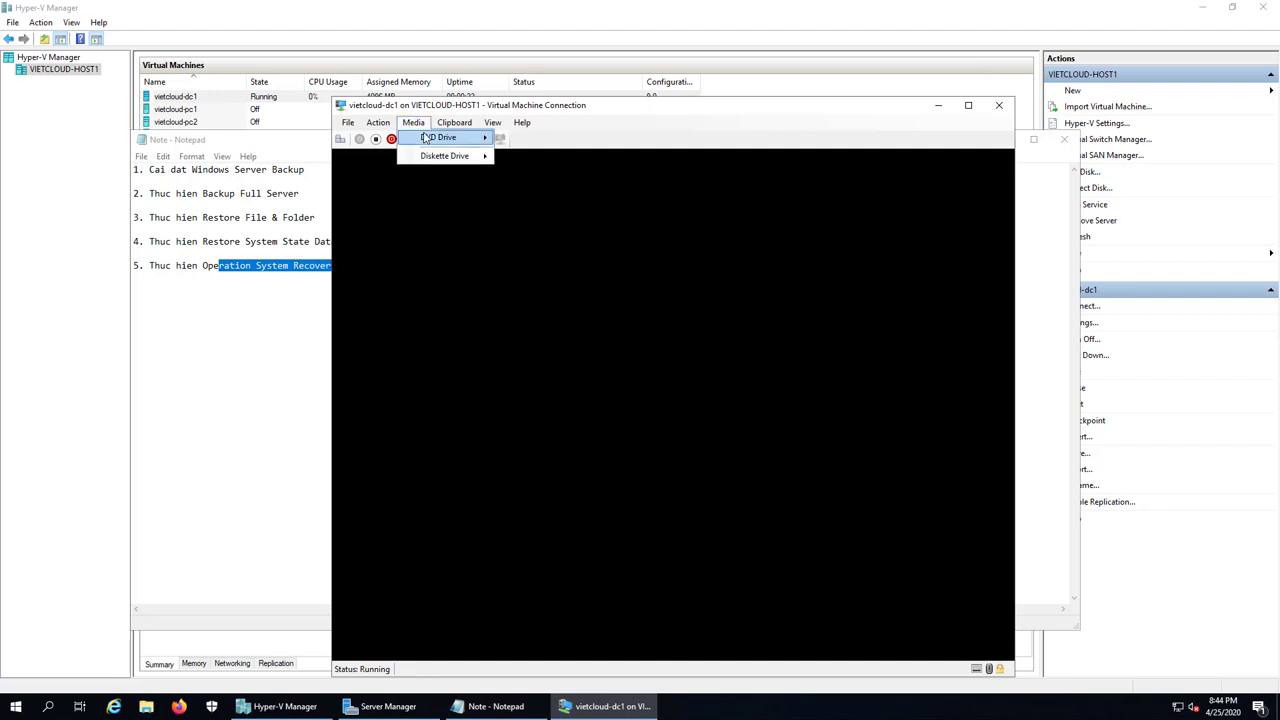
{"action": "mouse_move", "coordinate": [430, 137]}
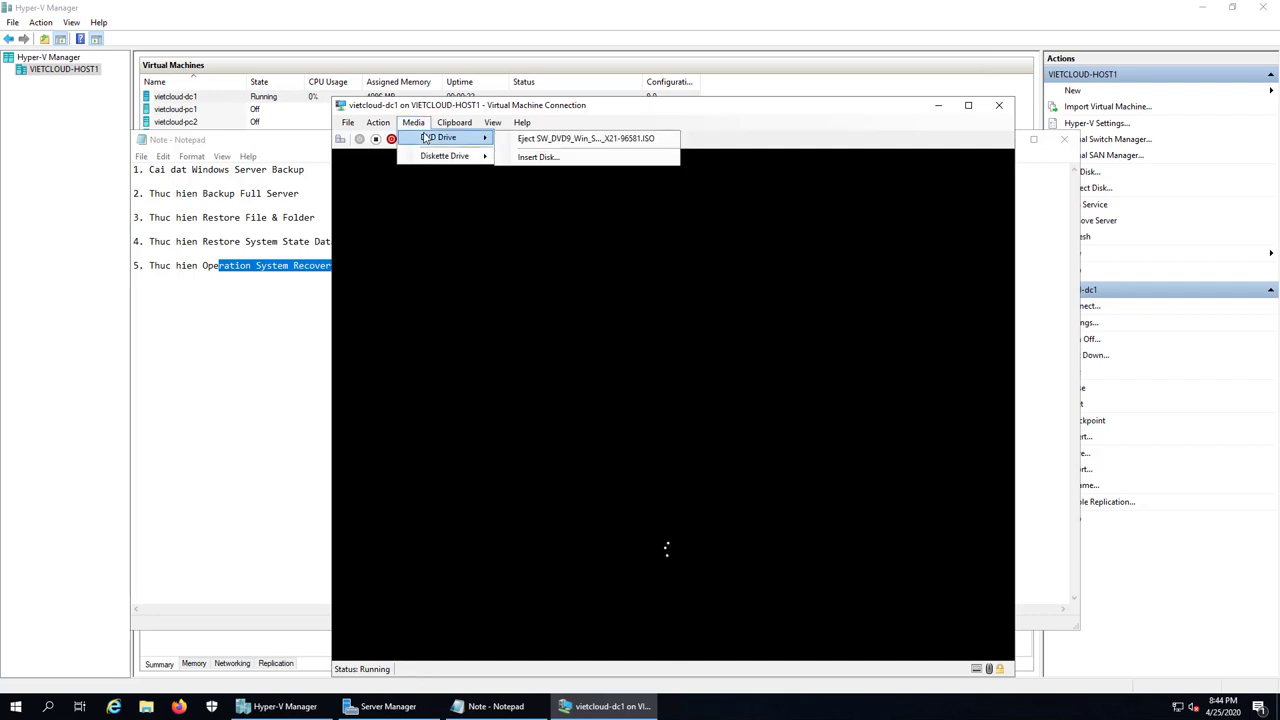
{"action": "left_click", "coordinate": [558, 140]}
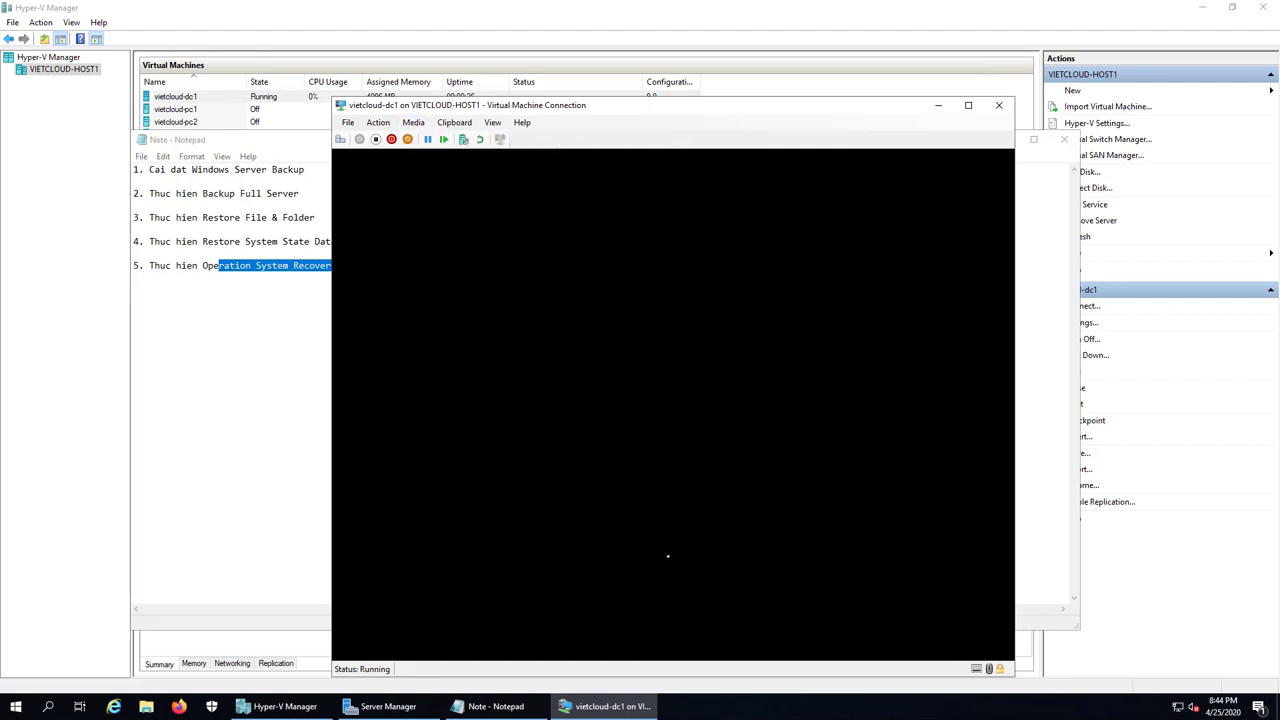
{"action": "left_click", "coordinate": [413, 122]}
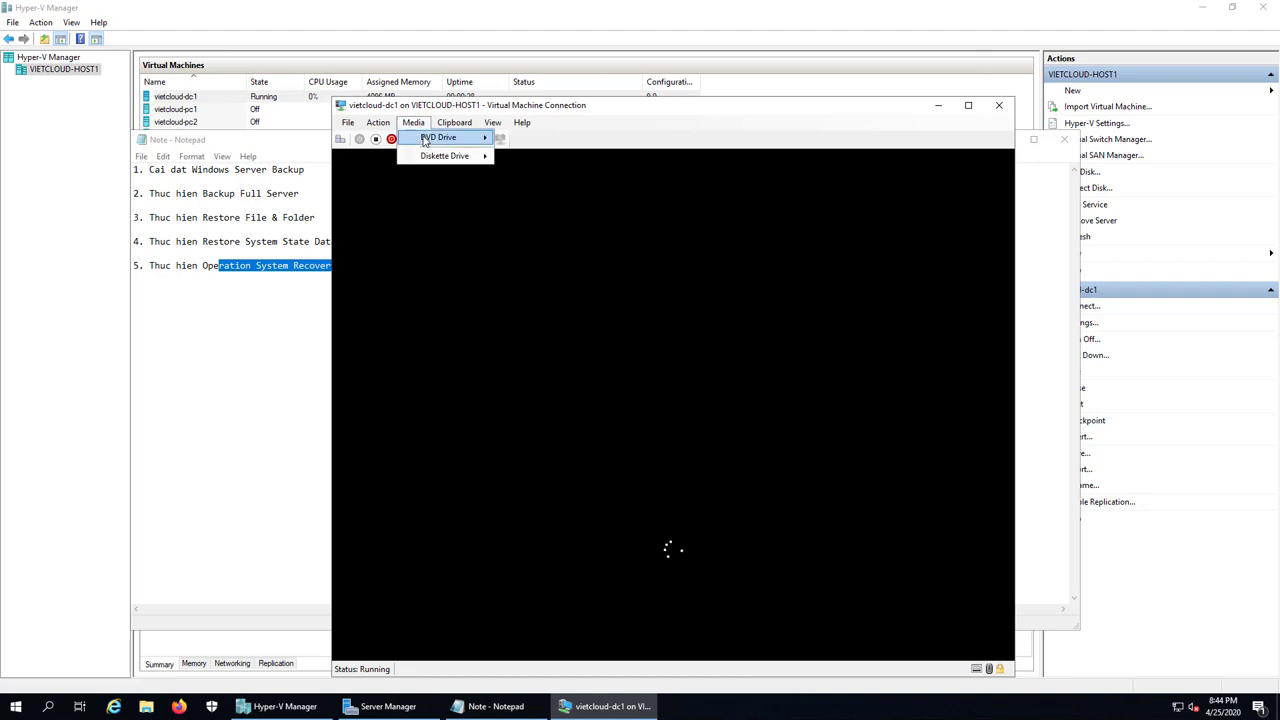
{"action": "mouse_move", "coordinate": [425, 140]}
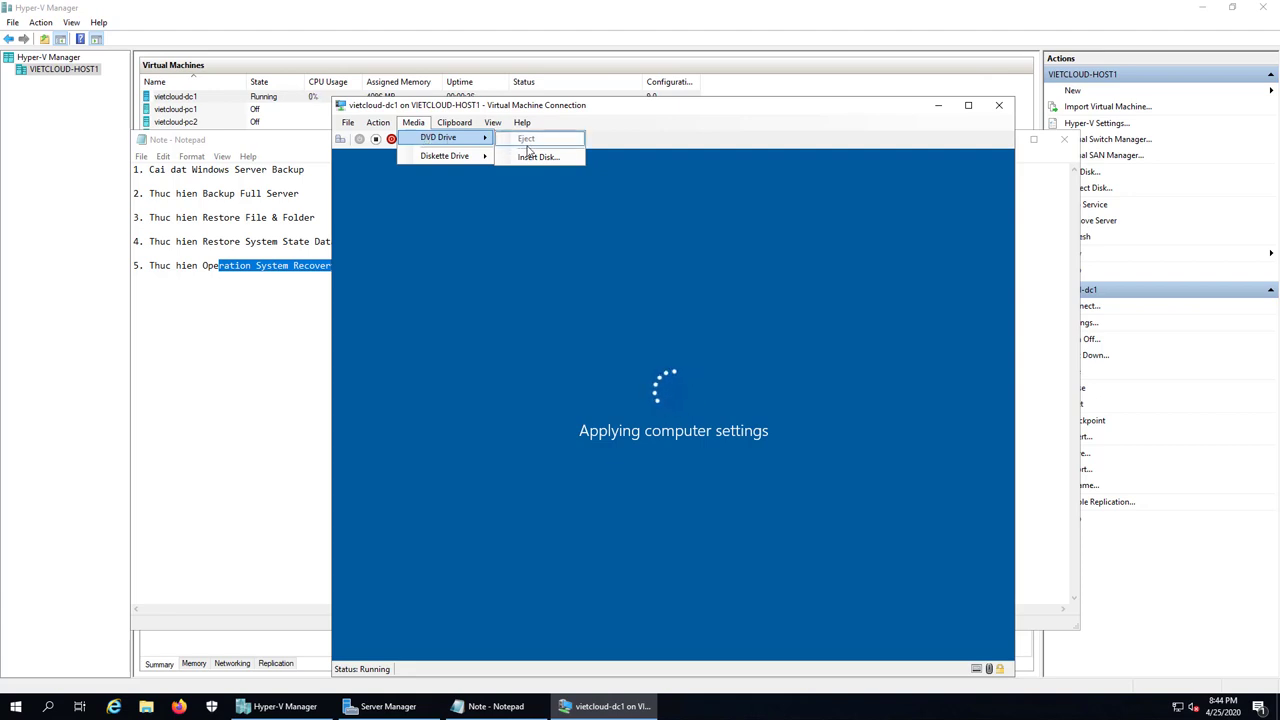
{"action": "left_click", "coordinate": [620, 143]}
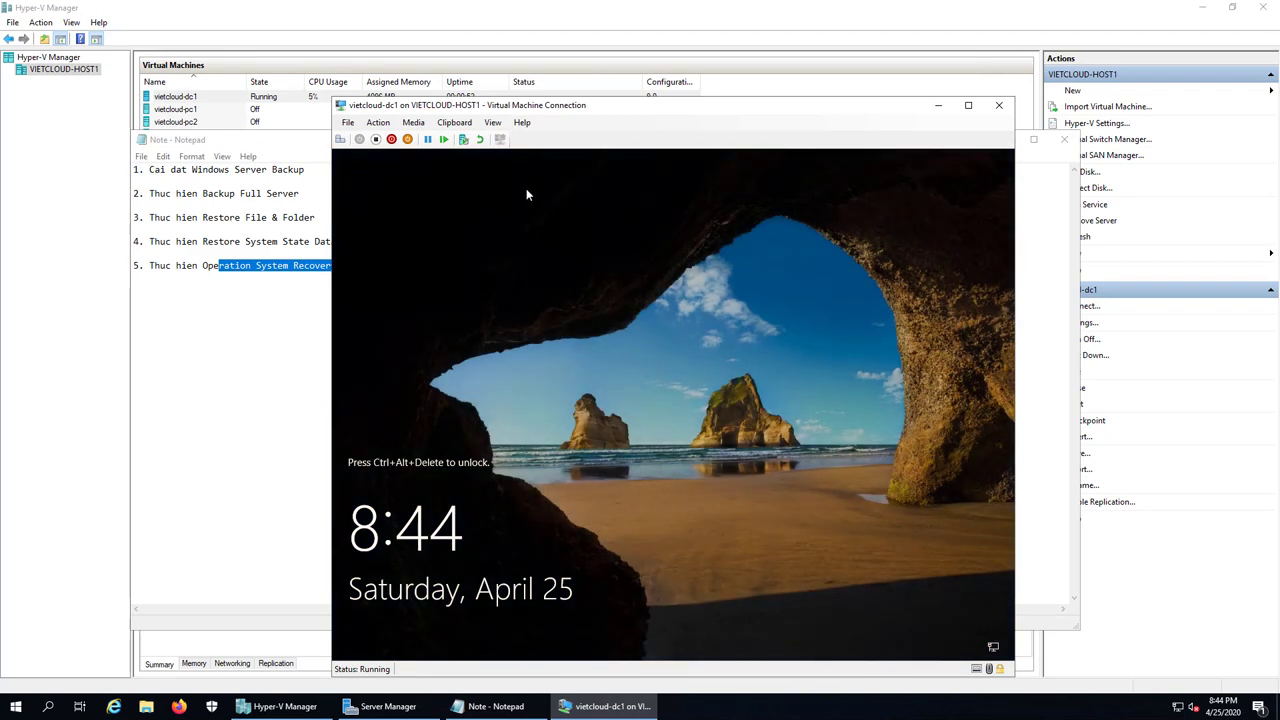
Step: Send Ctrl+Alt+Delete and sign in as VIETCLOUD\Administrator with the administrator password
{"action": "left_click", "coordinate": [340, 139]}
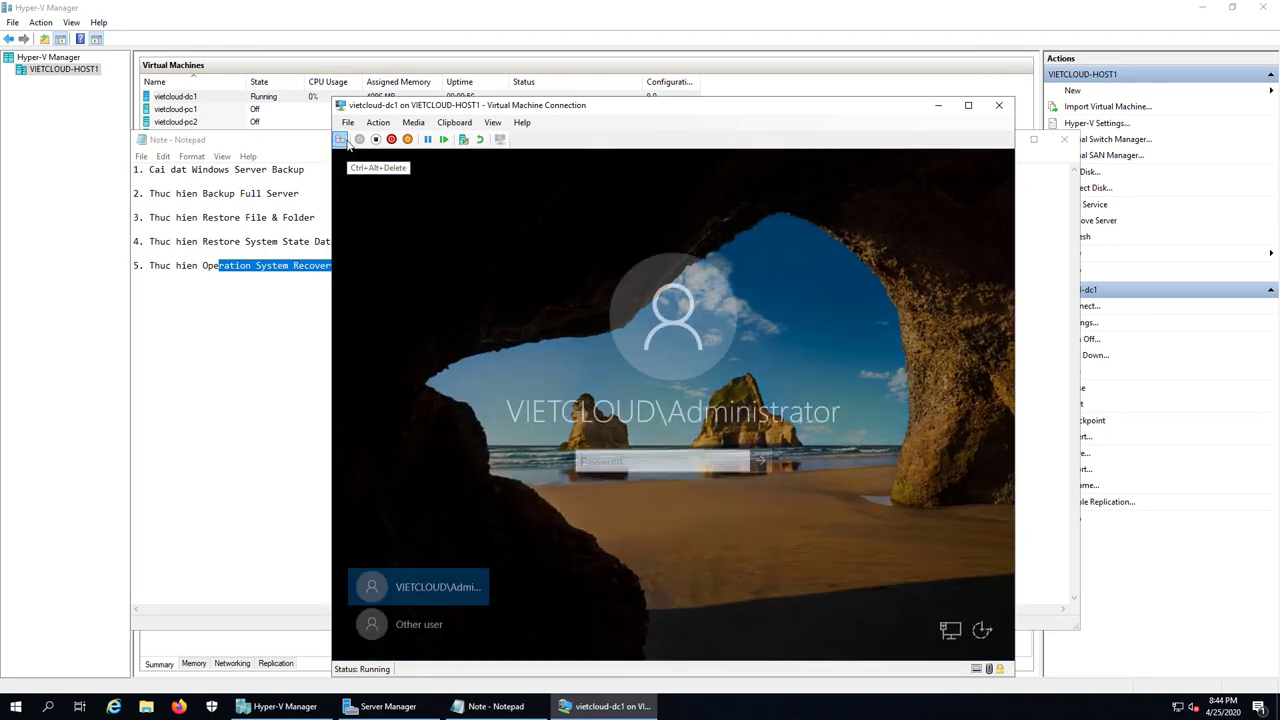
{"action": "type", "text": "************"}
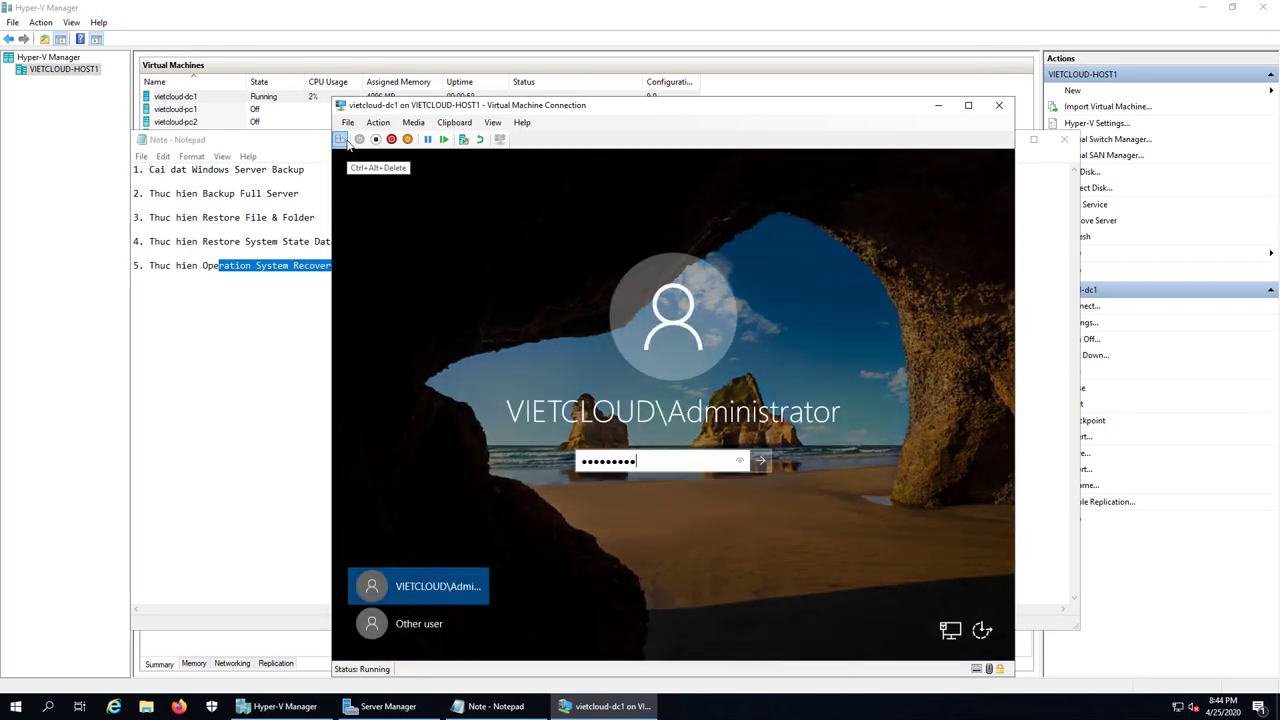
{"action": "key", "text": "Return"}
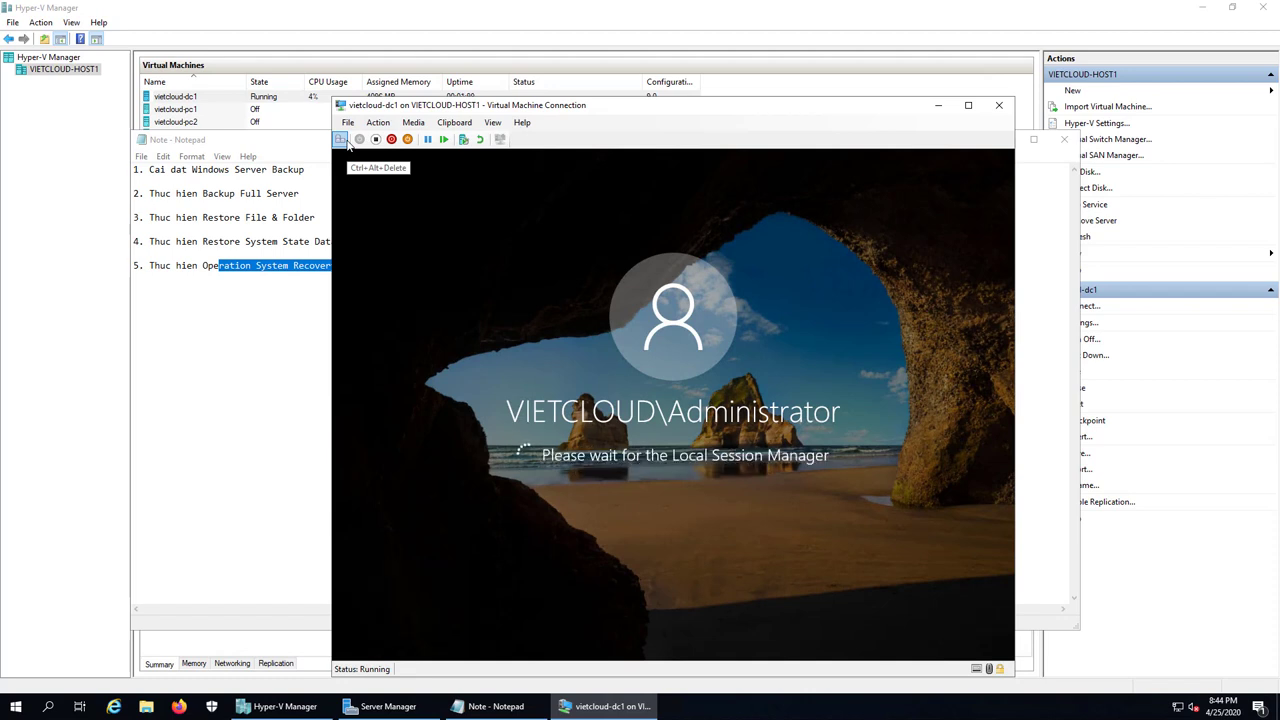